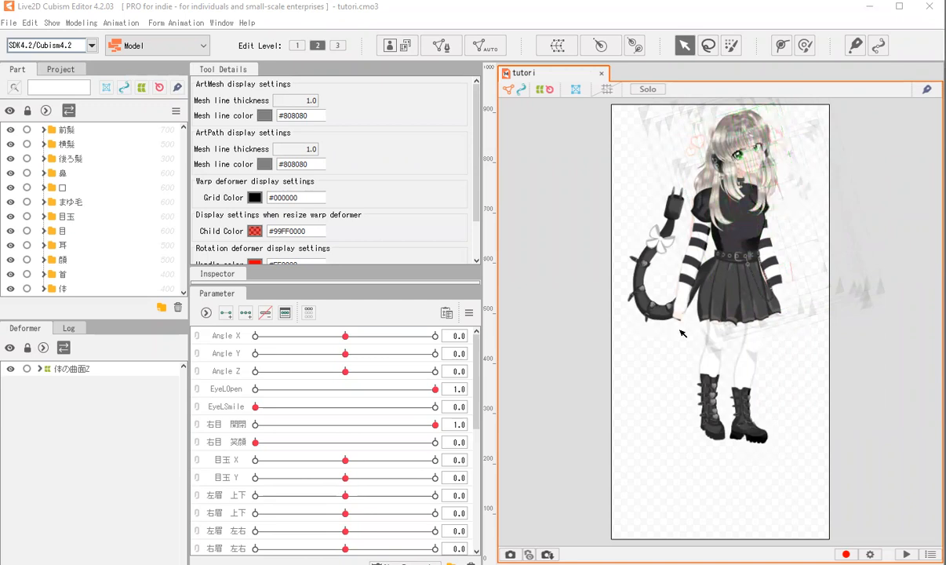
Test the tutori head rig by setting Angle X to -27.4, Angle Y and Angle Z to 30, and the right eye opening to 0.7.
scroll(737, 153, up, 10)
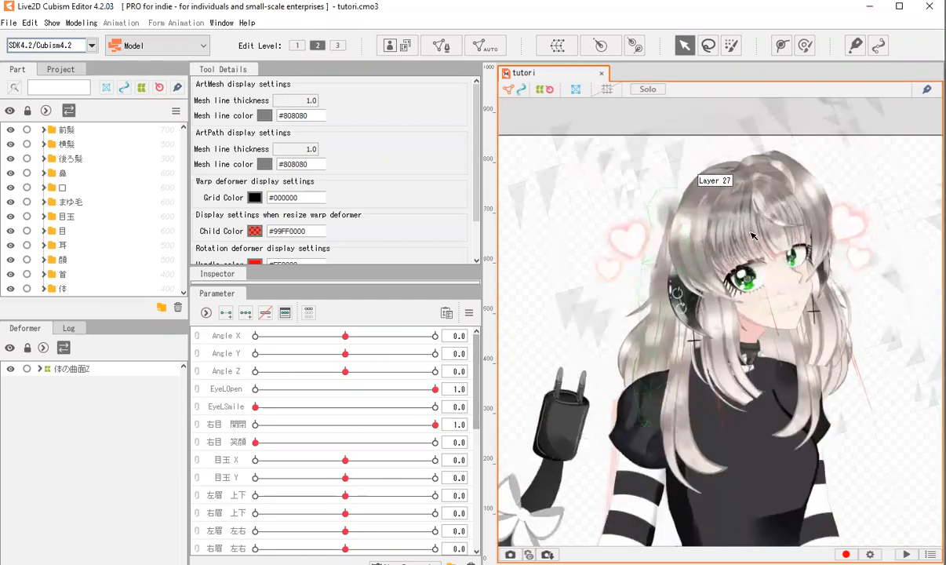
drag(349, 336, 614, 371)
drag(539, 397, 262, 390)
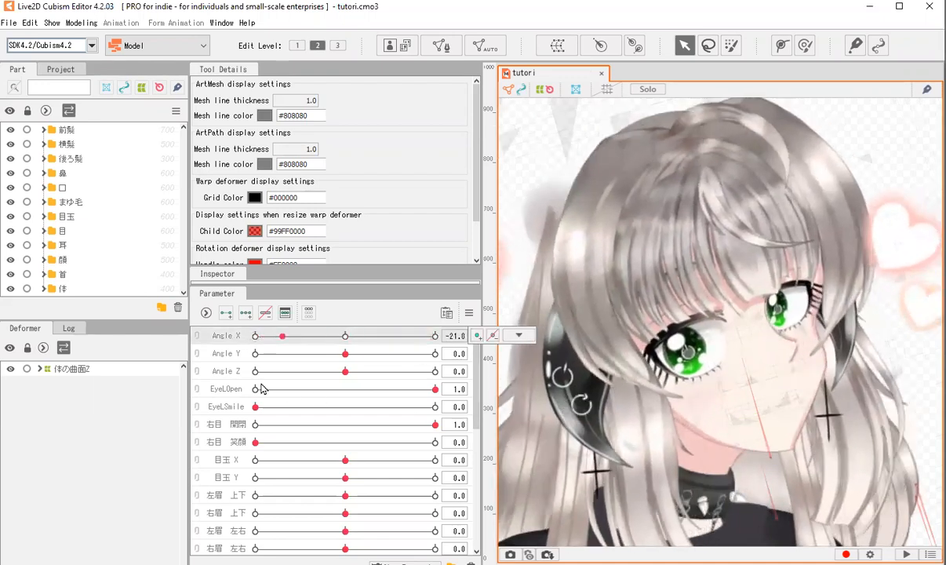
drag(345, 354, 493, 367)
drag(345, 371, 482, 455)
drag(434, 428, 213, 473)
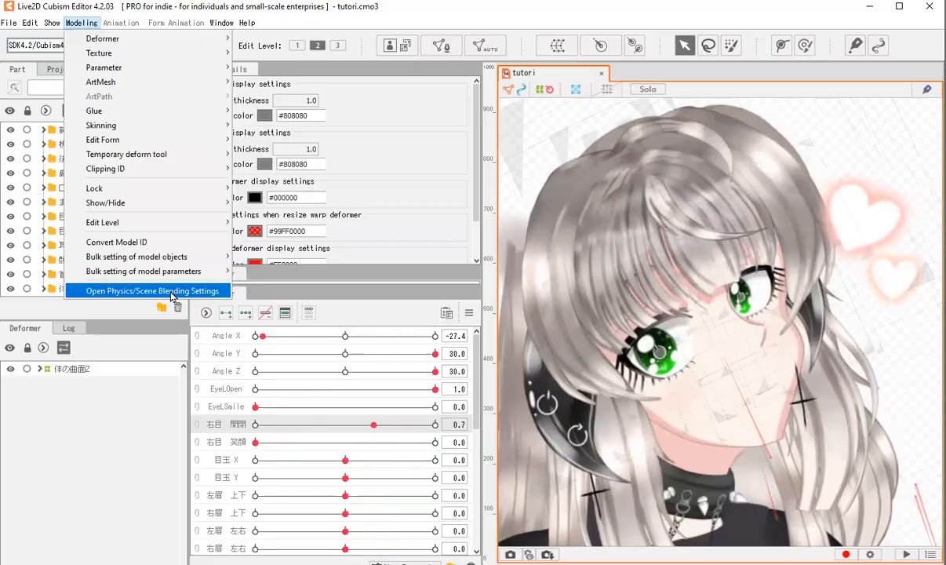
Open the physics and scene blending settings and preview how the character follows the pointer, from full body to close-up.
key(Return)
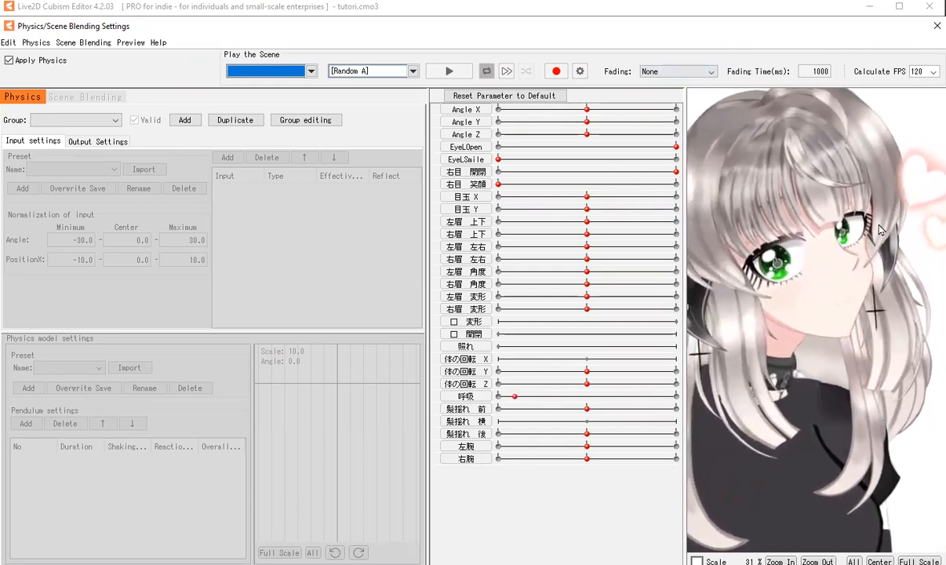
scroll(861, 336, down, 4)
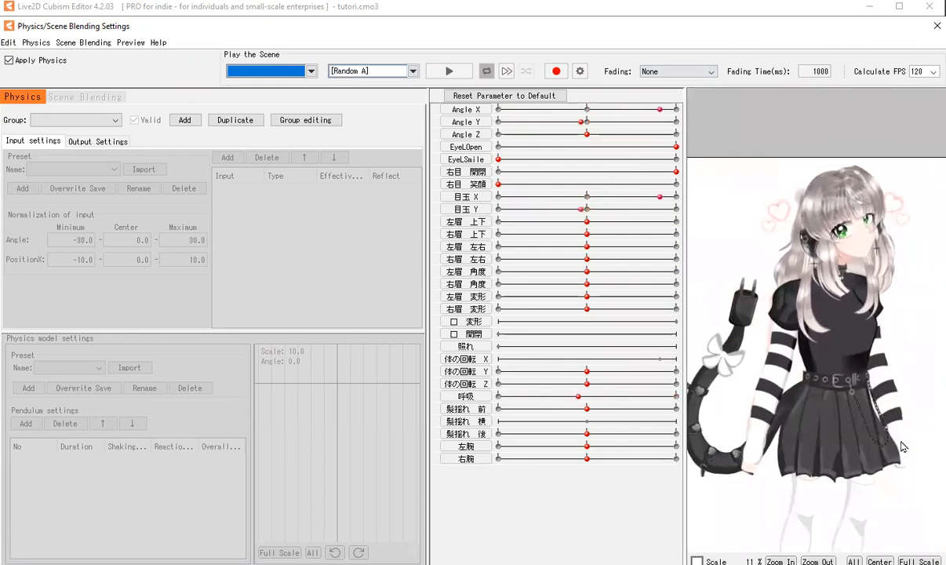
scroll(813, 381, down, 4)
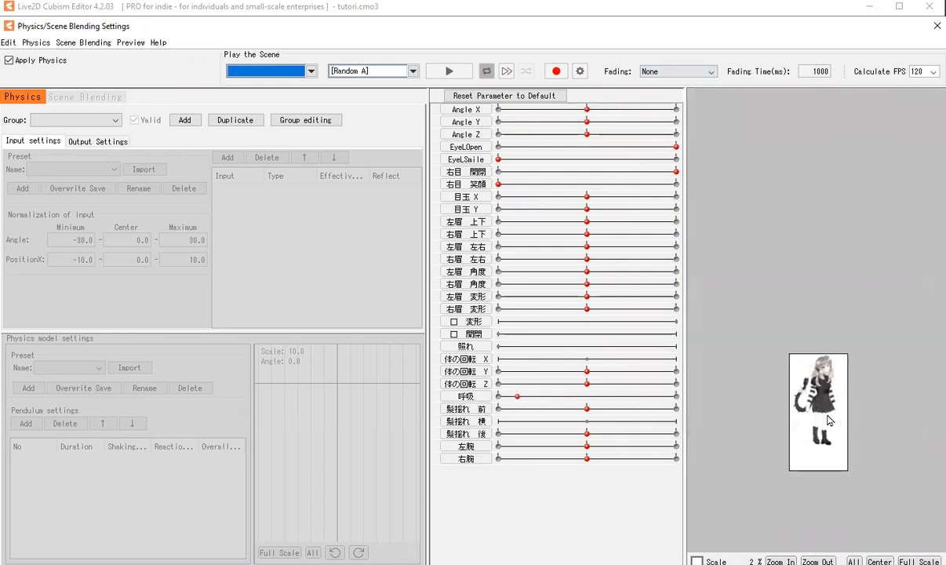
scroll(813, 382, up, 2)
scroll(812, 382, up, 4)
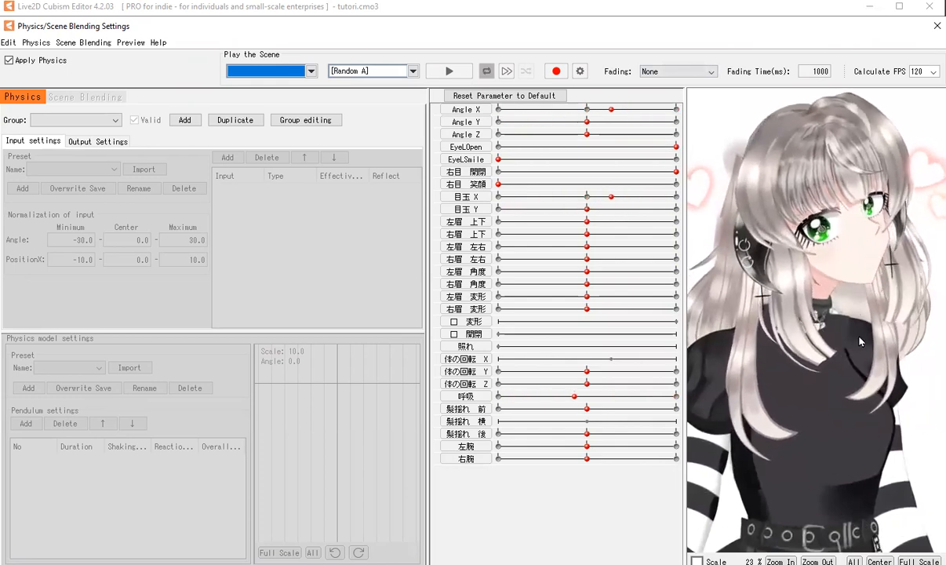
scroll(872, 295, down, 2)
scroll(827, 369, up, 2)
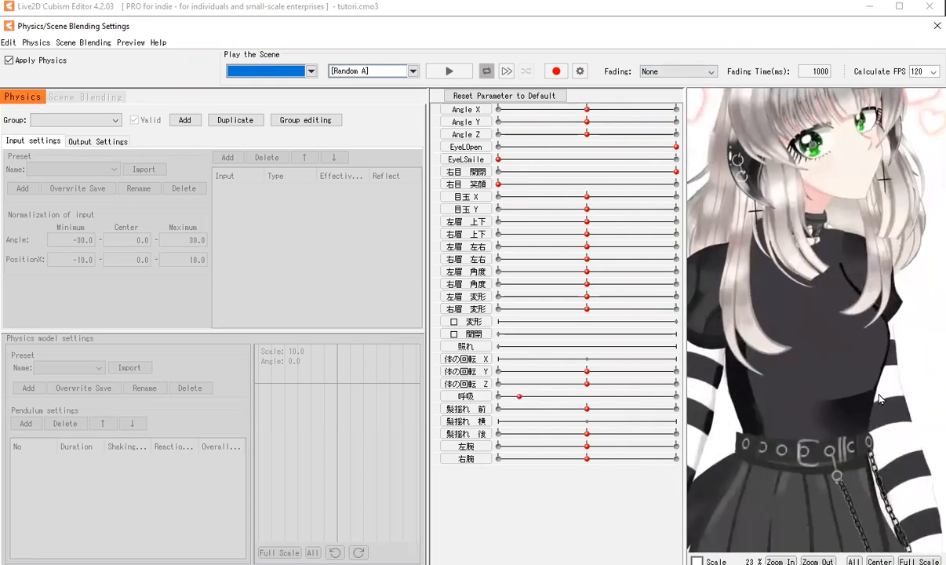
scroll(838, 363, down, 2)
scroll(773, 236, up, 2)
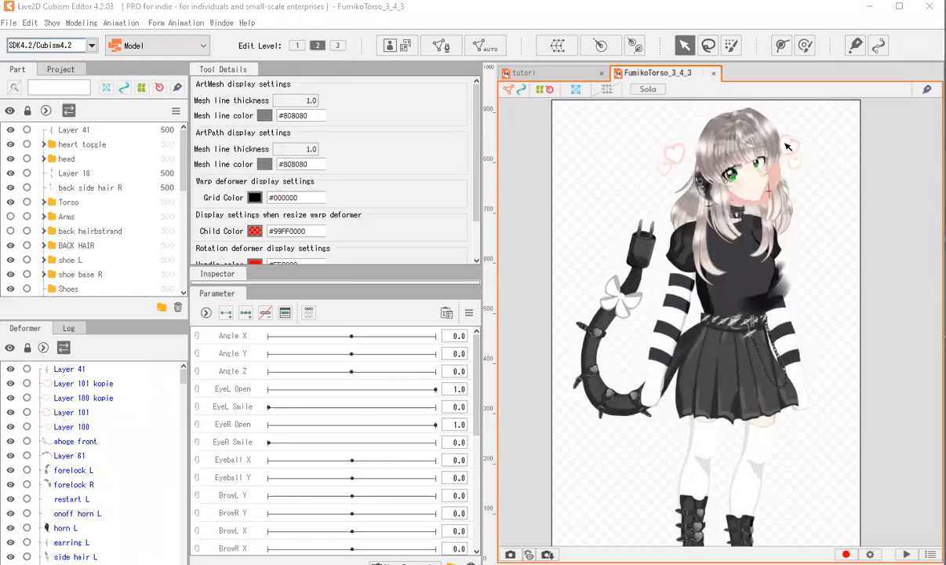
Inspect the FumikoTorso_3_4_3 model's head and its heart layers Layer 101 kopie and Layer 100 kopie.
scroll(788, 147, up, 3)
scroll(752, 253, down, 5)
scroll(790, 218, up, 3)
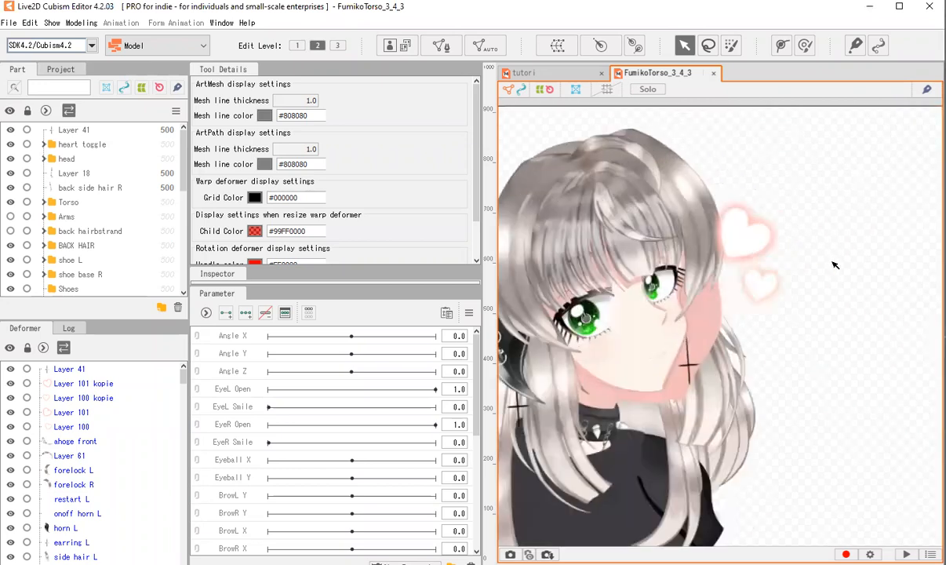
scroll(718, 214, down, 3)
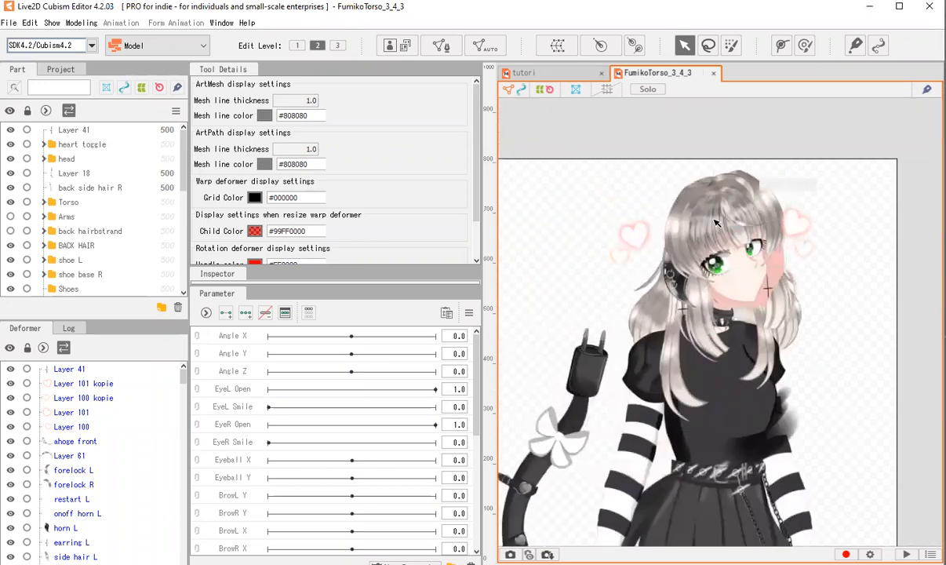
scroll(619, 238, up, 3)
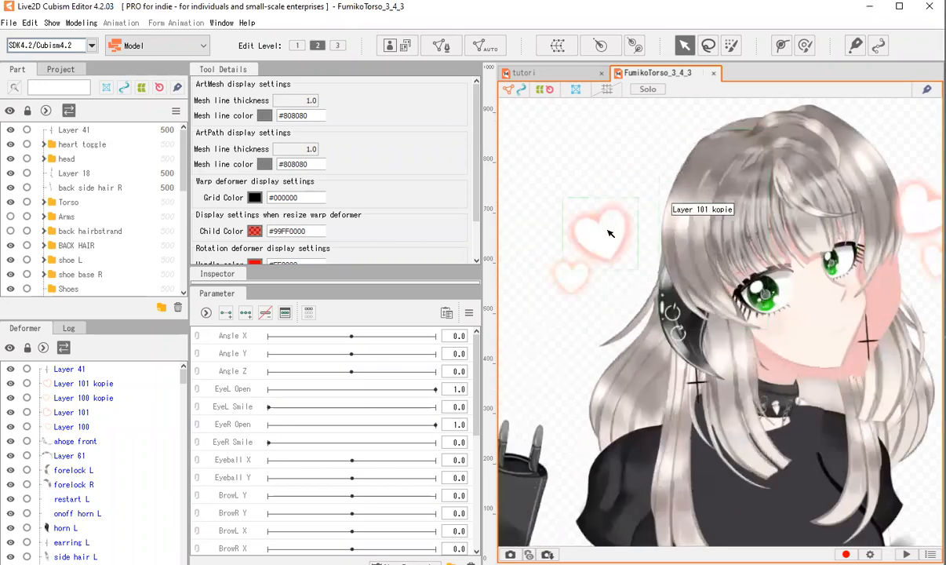
scroll(598, 268, up, 2)
click(617, 209)
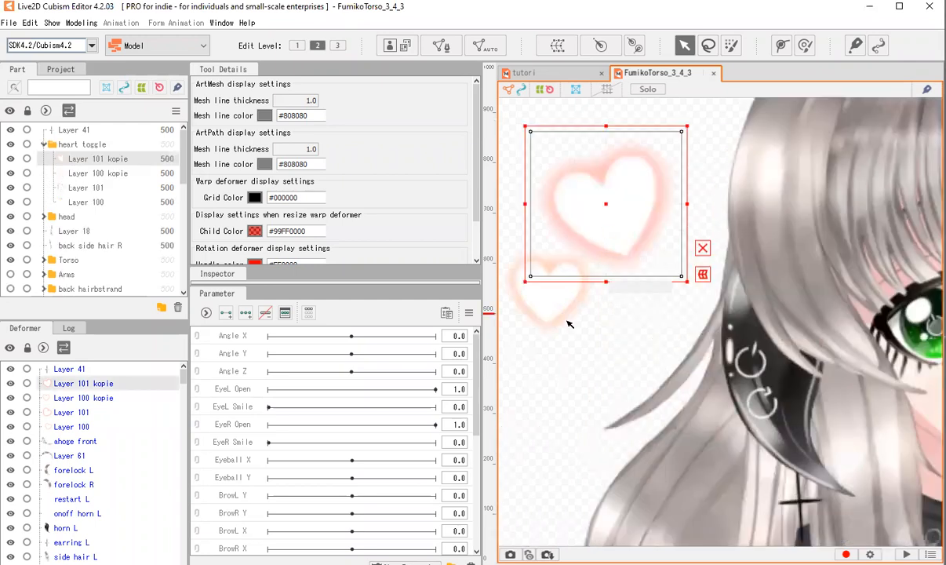
click(552, 314)
Examine the face shading layers head shade r, head shade l and front bangs shadow, and compare them with the whole body.
scroll(567, 291, down, 3)
scroll(795, 300, up, 5)
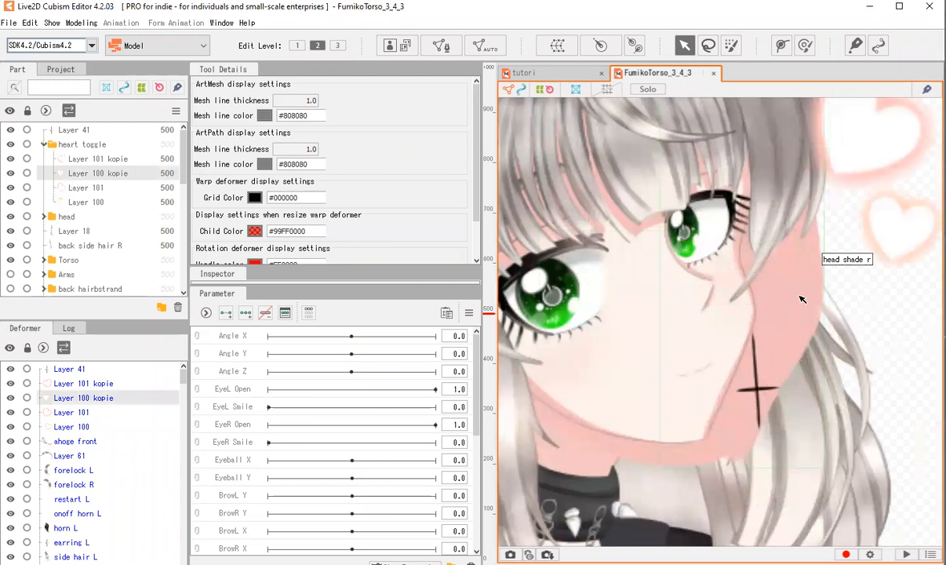
click(801, 299)
click(610, 451)
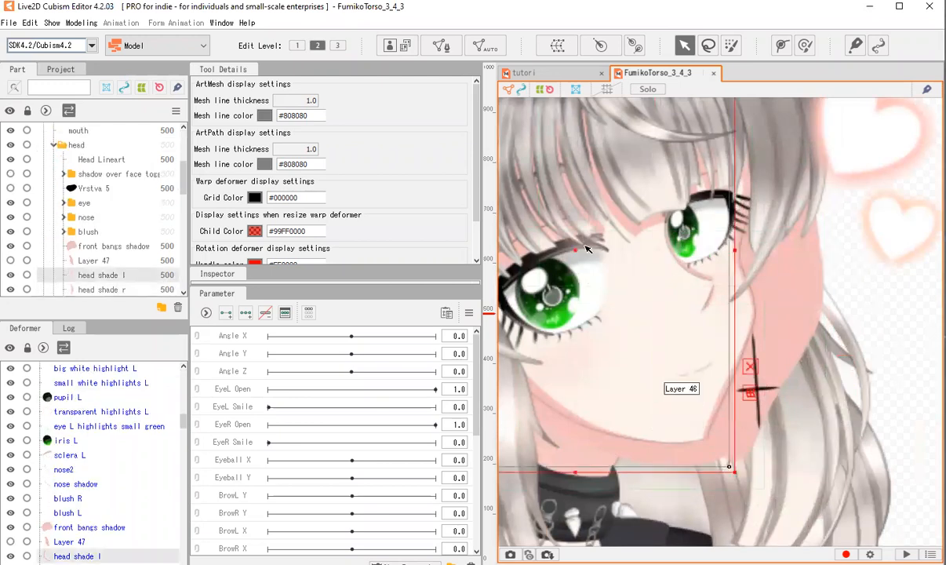
click(792, 294)
click(638, 231)
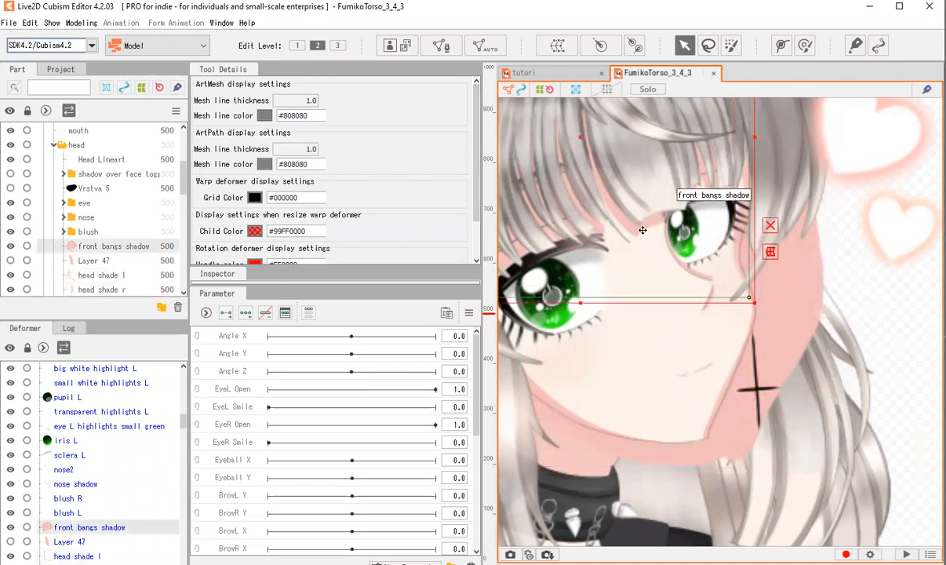
scroll(674, 266, down, 5)
scroll(710, 301, up, 5)
scroll(710, 301, down, 3)
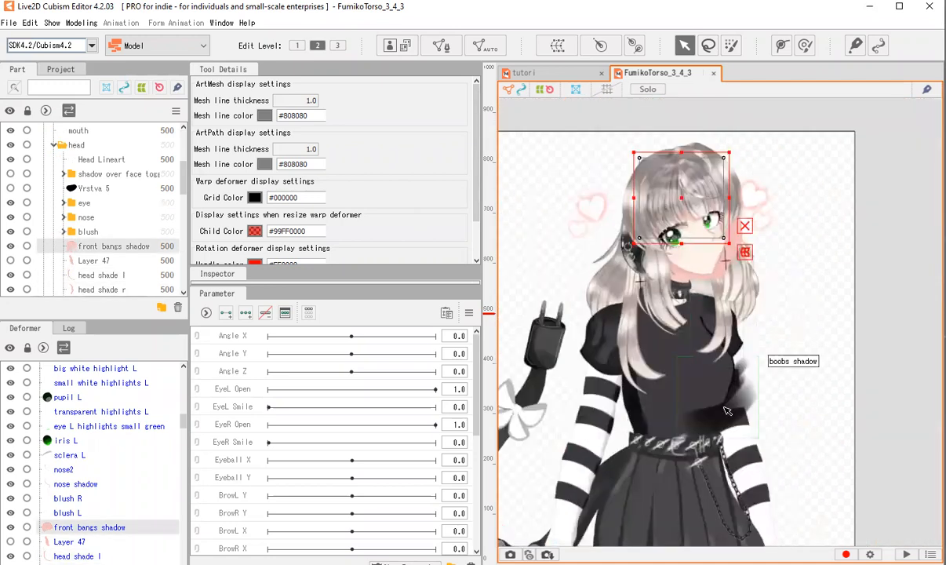
scroll(690, 236, up, 6)
scroll(110, 219, up, 3)
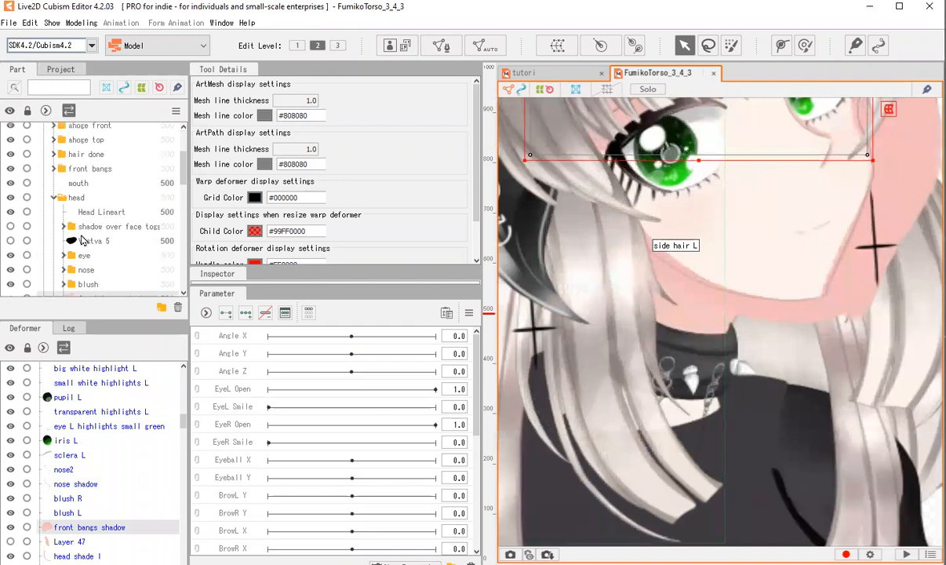
Show the Vrstva 5 shadow layer in the head folder to check it over the eyes, and hide it again.
click(86, 241)
click(11, 242)
scroll(580, 262, down, 4)
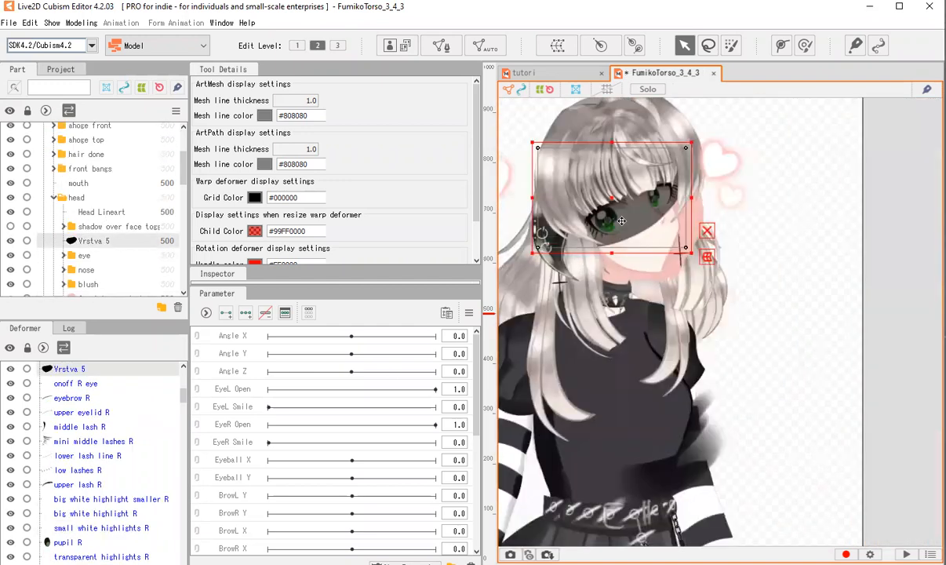
scroll(662, 180, up, 3)
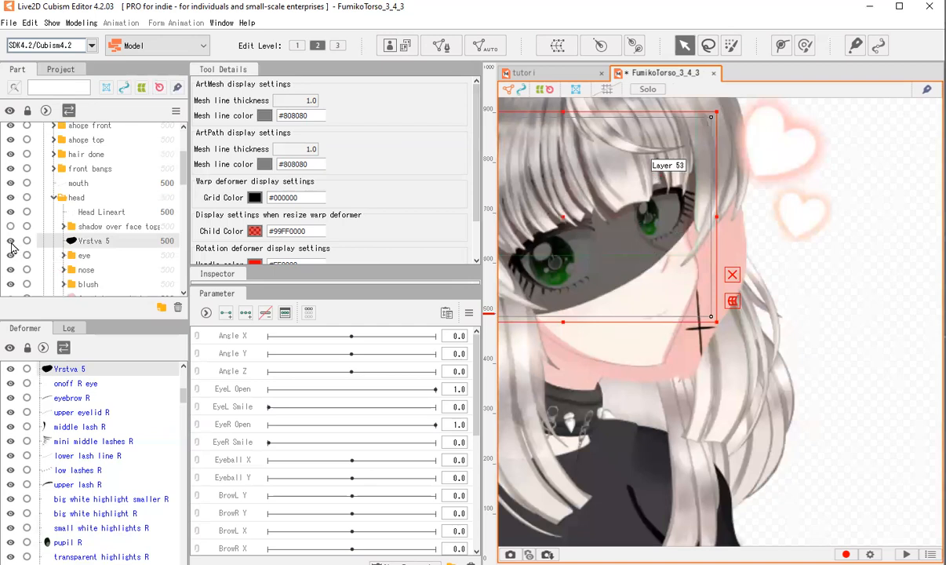
scroll(612, 168, up, 3)
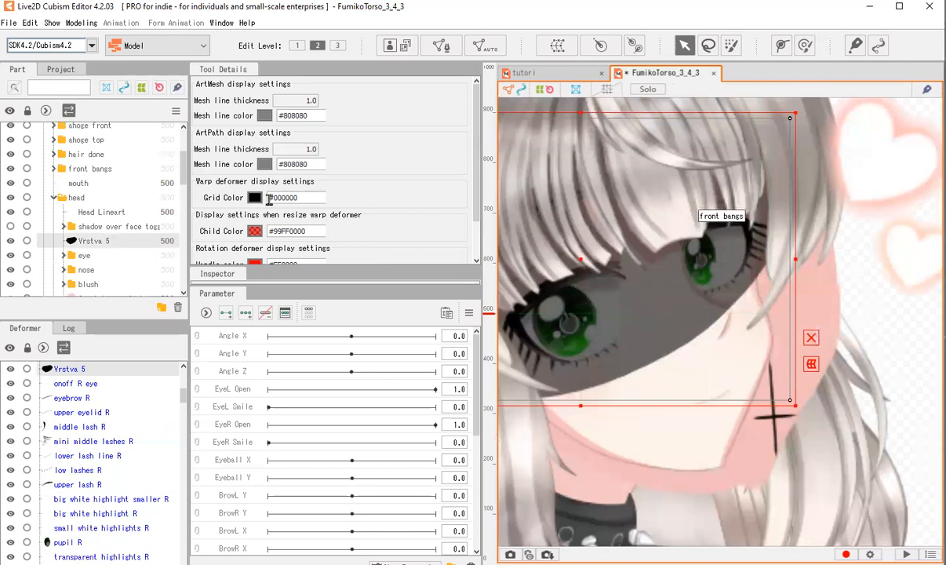
click(11, 241)
Delete the shadow over face toggle part and its child layer from the head folder.
scroll(79, 212, down, 10)
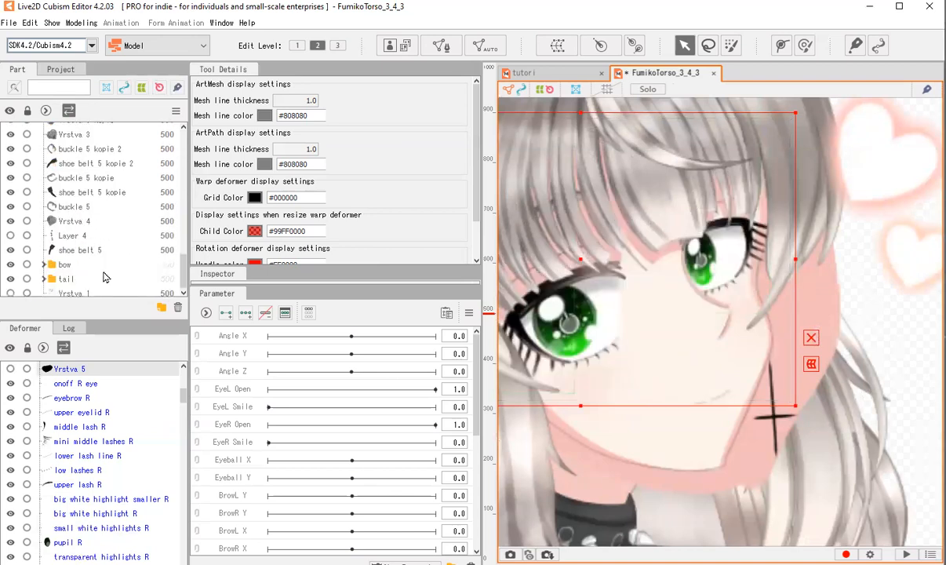
scroll(94, 259, up, 5)
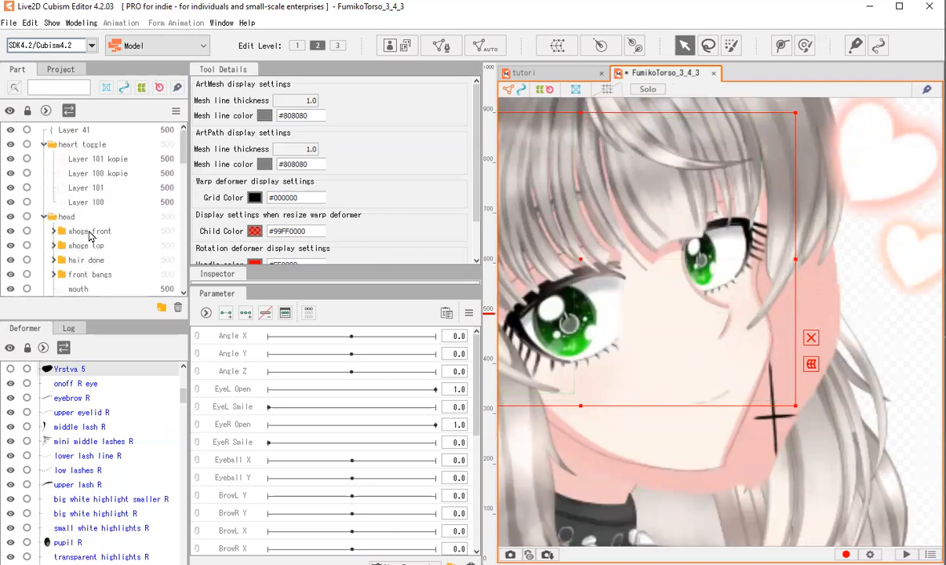
scroll(71, 267, down, 2)
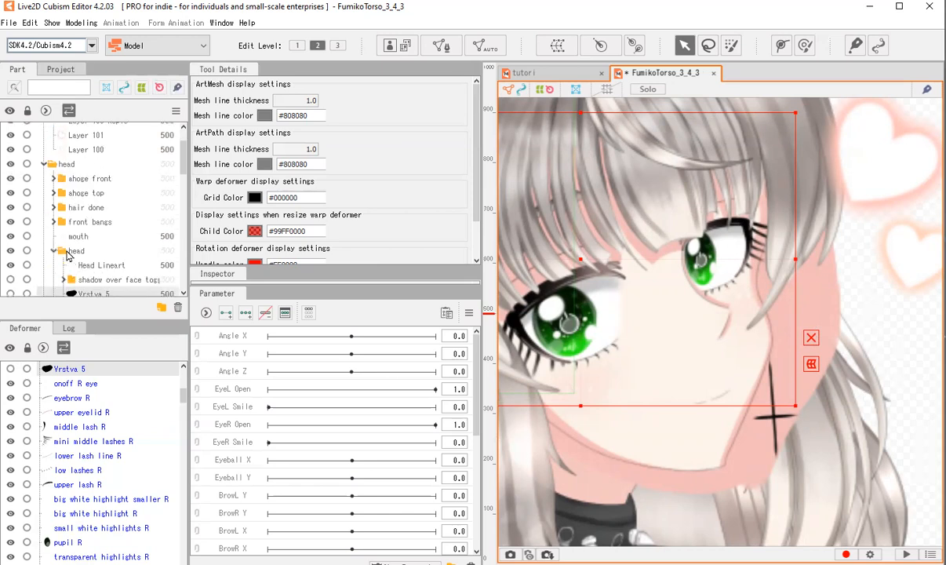
scroll(72, 252, down, 2)
click(95, 228)
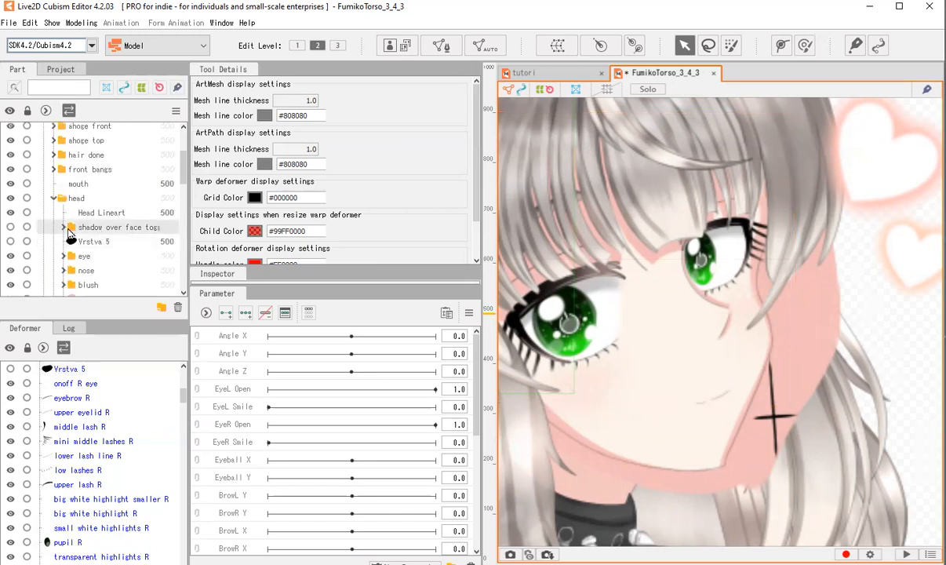
click(63, 228)
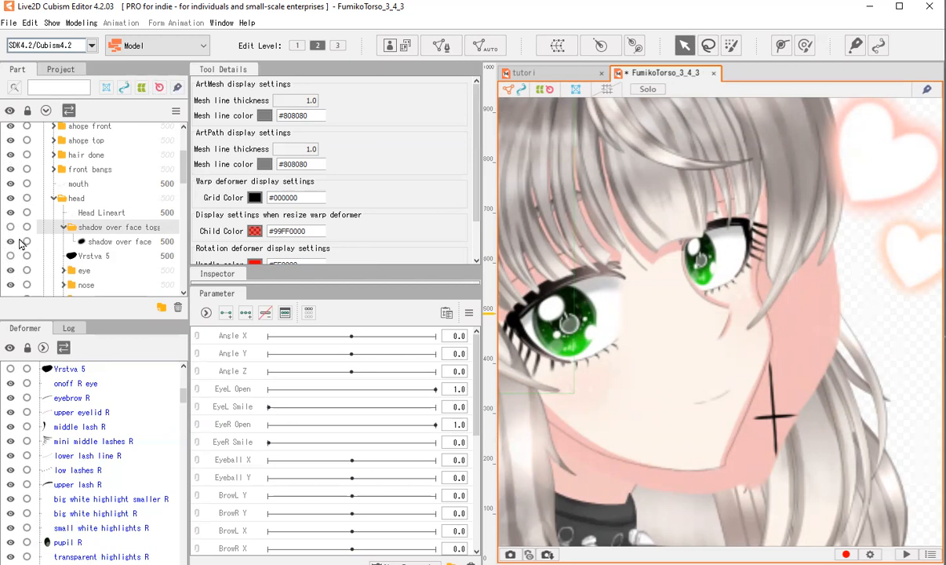
click(104, 242)
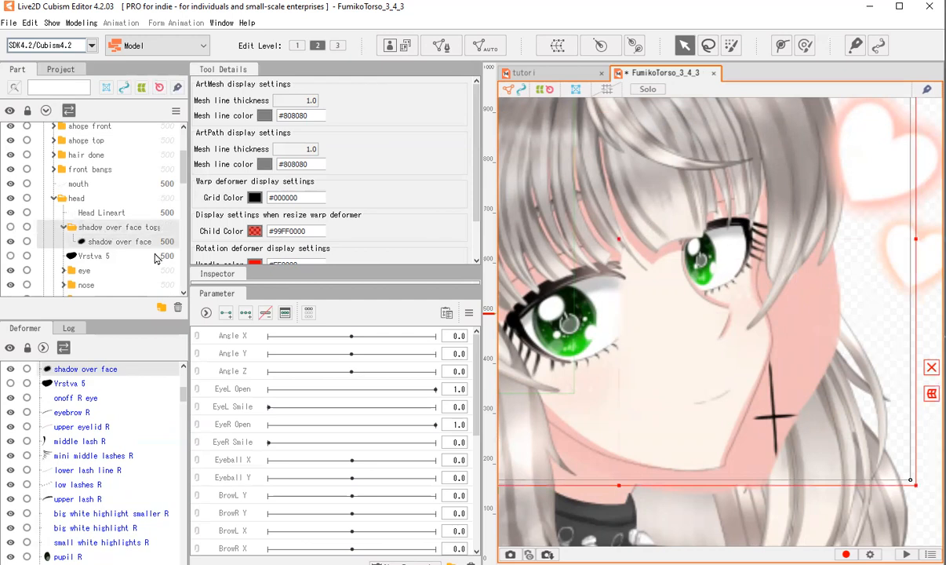
key(Delete)
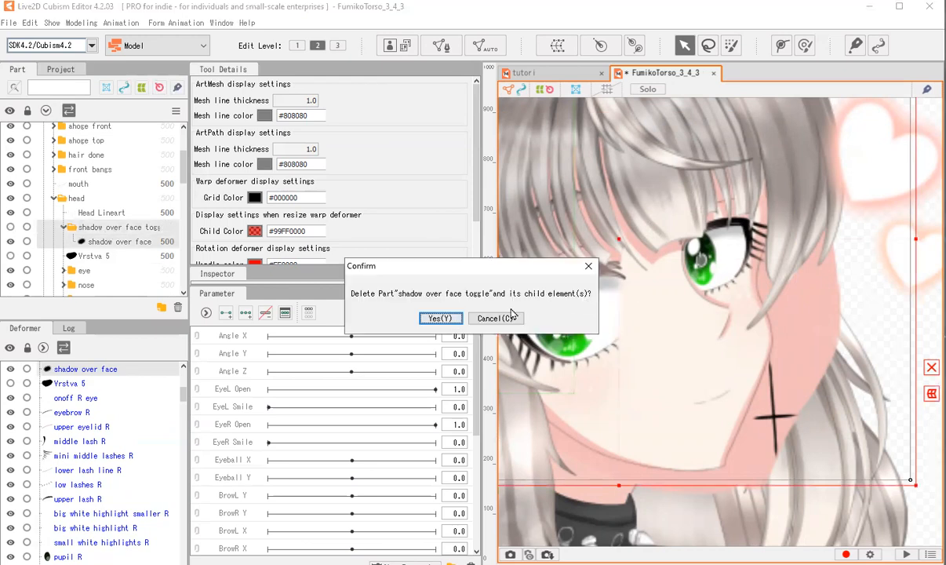
click(439, 324)
Examine the face close up by selecting the head shade r and Layer 46 layers.
scroll(729, 249, down, 5)
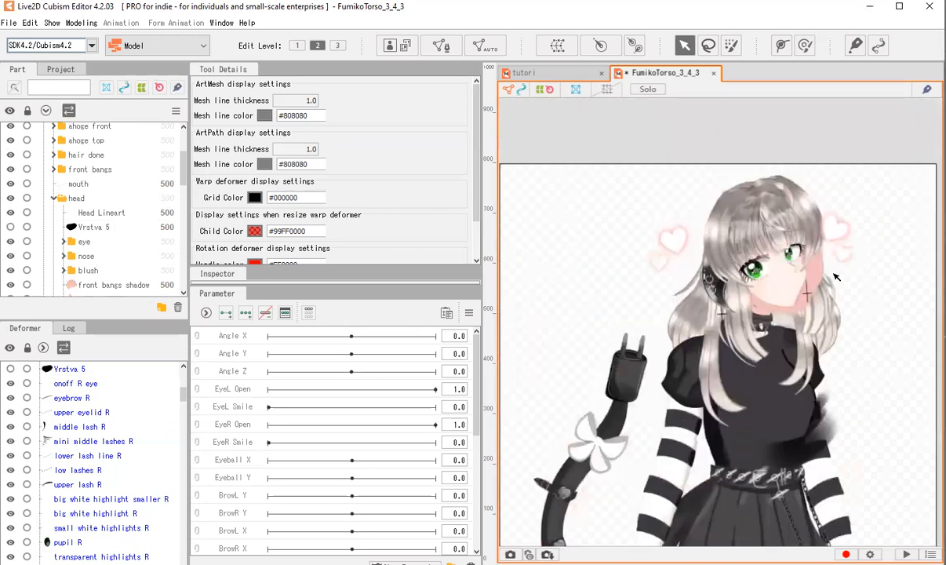
scroll(836, 276, up, 4)
scroll(822, 249, up, 2)
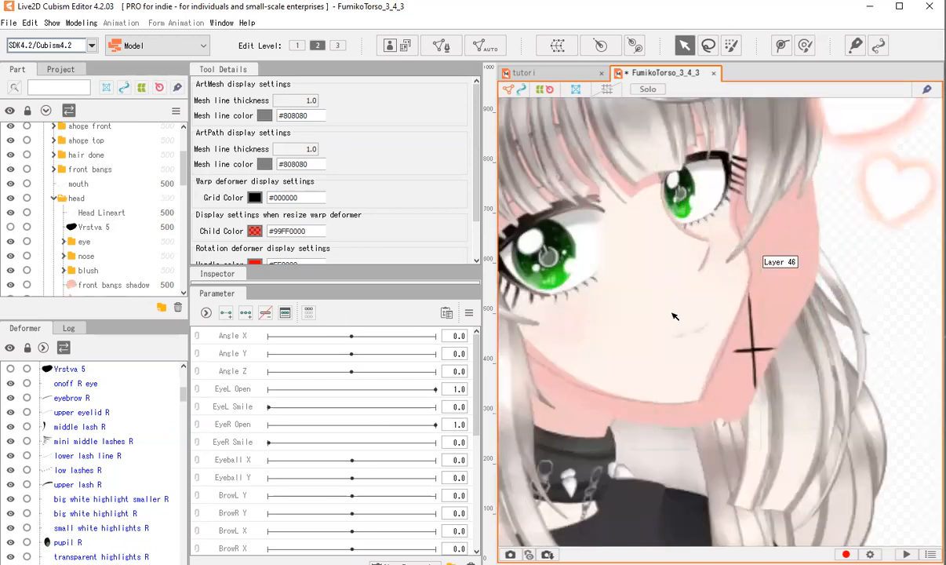
click(788, 235)
scroll(788, 243, down, 2)
scroll(788, 248, up, 2)
scroll(789, 251, down, 1)
scroll(790, 252, down, 1)
scroll(615, 251, up, 1)
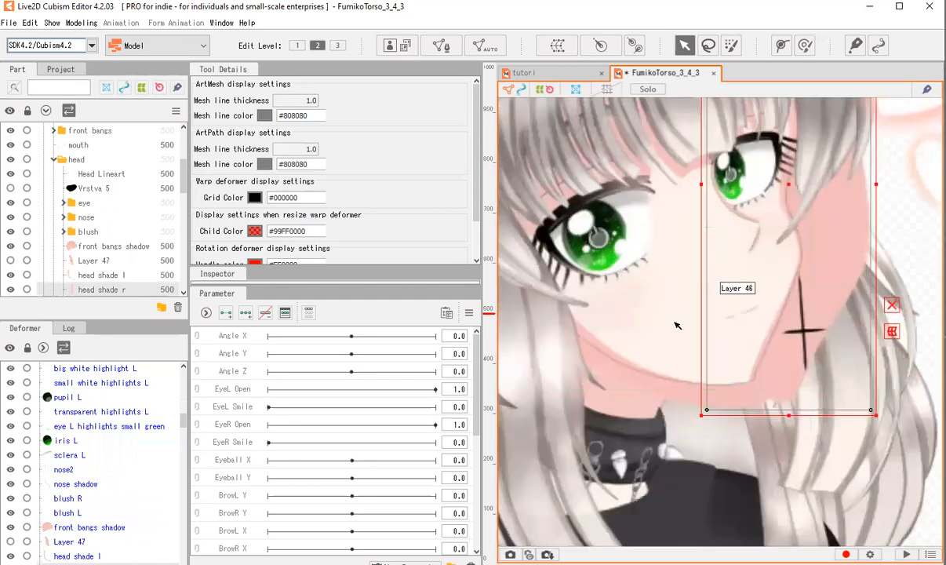
click(694, 267)
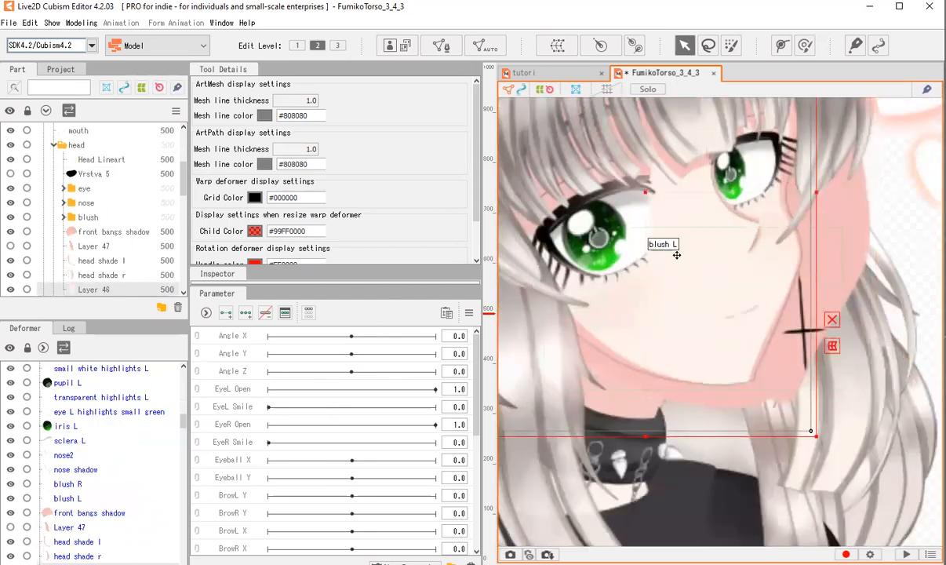
scroll(650, 276, down, 2)
scroll(656, 228, up, 2)
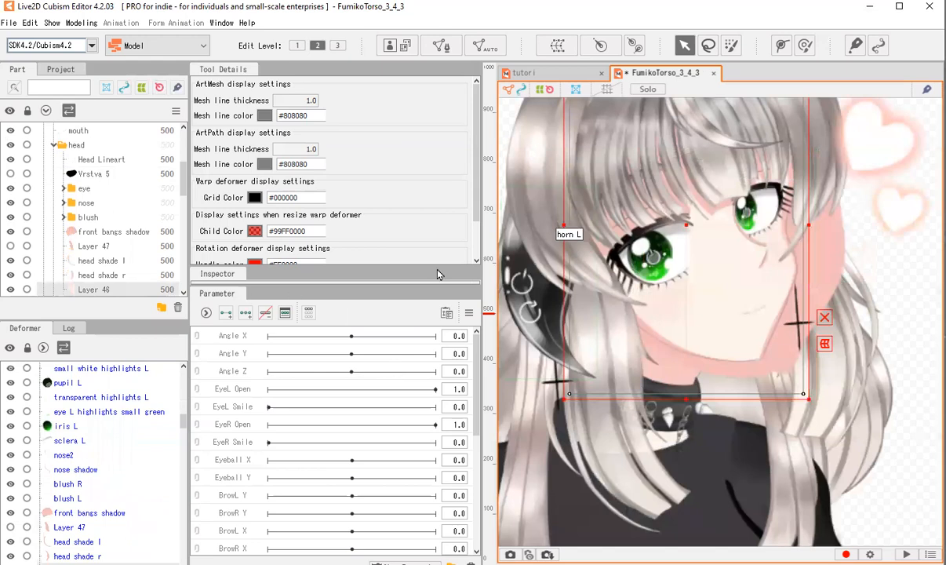
Select all visible layers of the whole character on the canvas.
scroll(697, 266, down, 3)
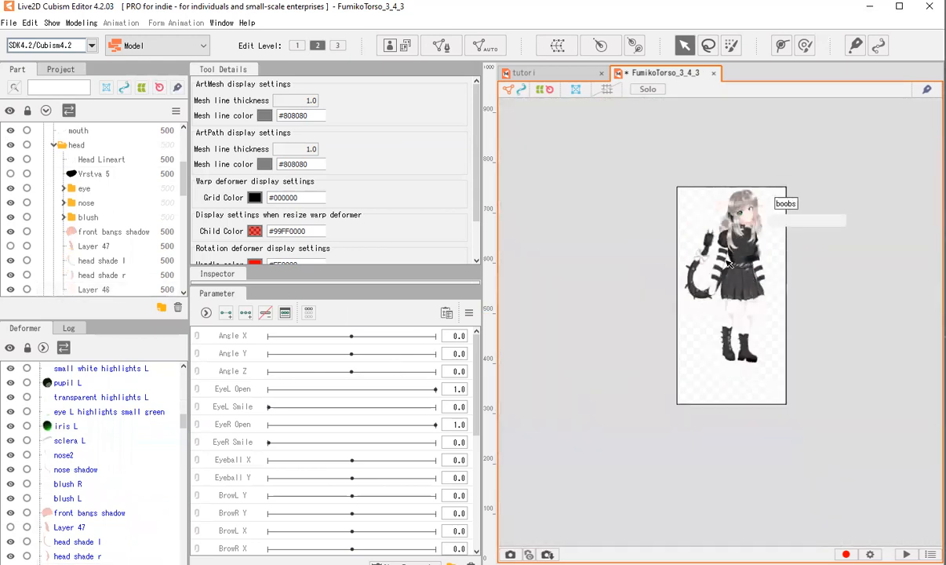
scroll(730, 259, up, 2)
drag(589, 123, 812, 420)
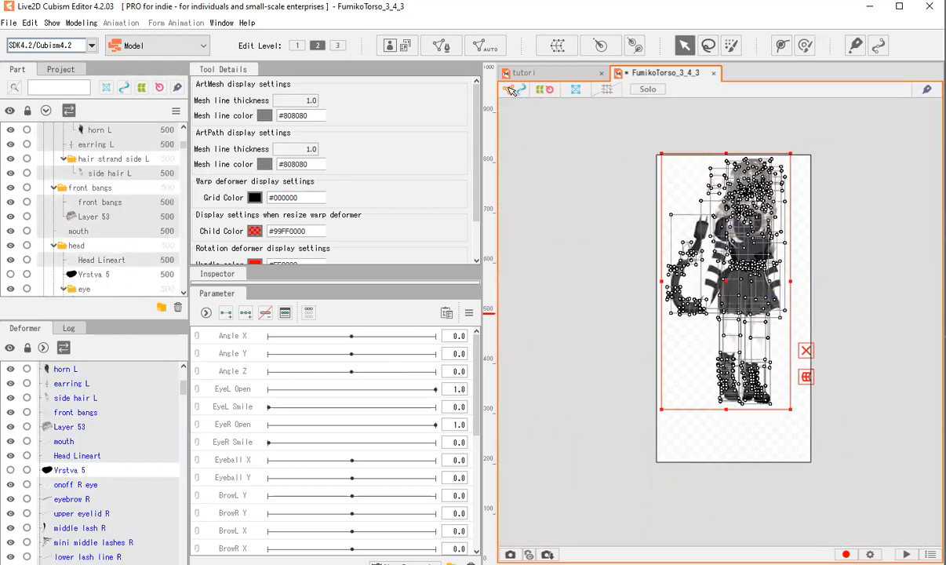
Generate automatic meshes for all selected layers of the character with the Standard preset.
click(485, 48)
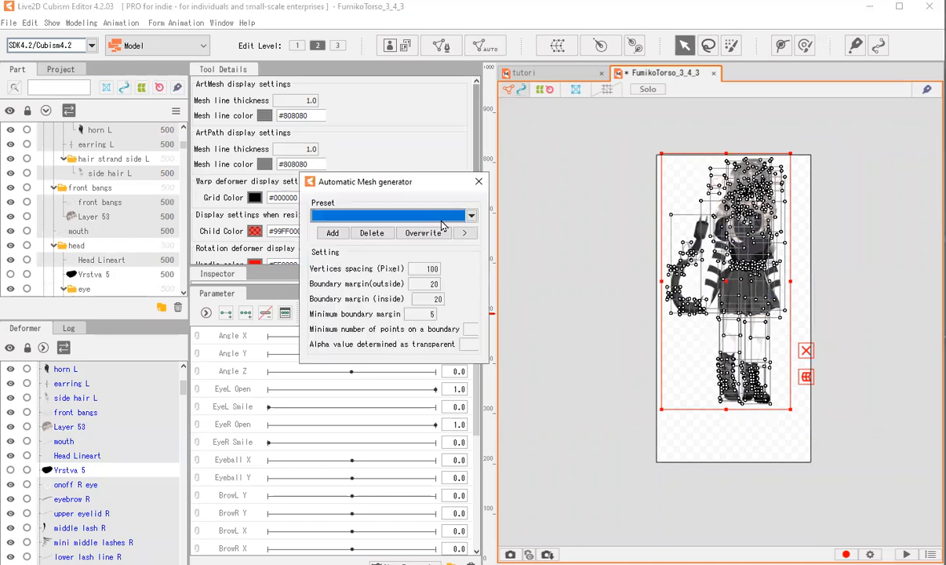
click(439, 214)
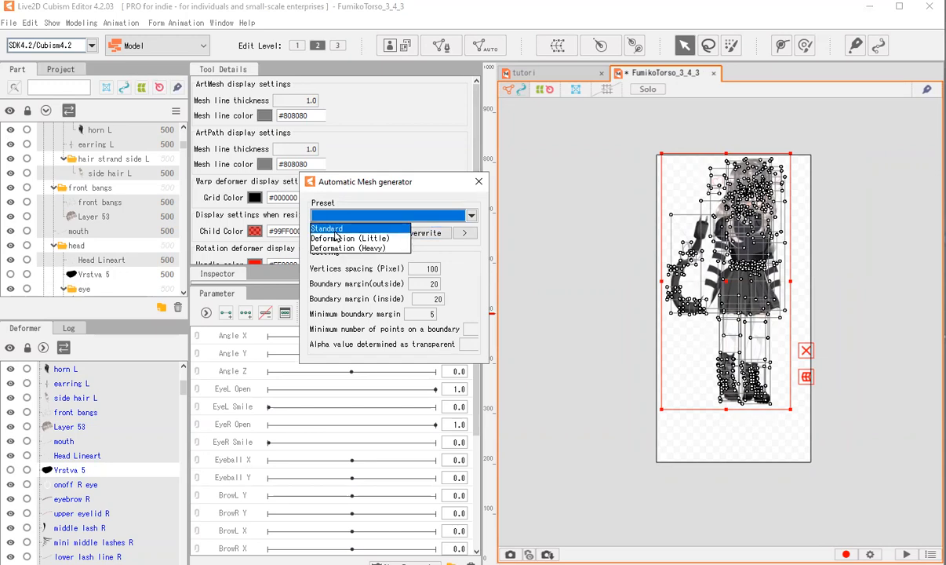
click(372, 239)
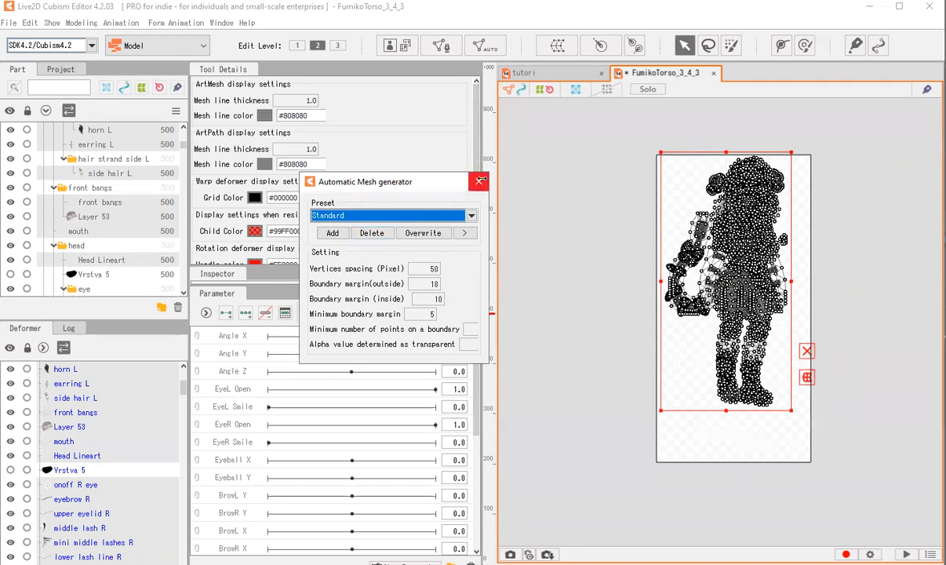
click(480, 181)
Check the generated mesh on the forelock L layer and enlarge the Inspector to show its properties.
scroll(655, 148, up, 4)
click(738, 241)
scroll(739, 241, up, 3)
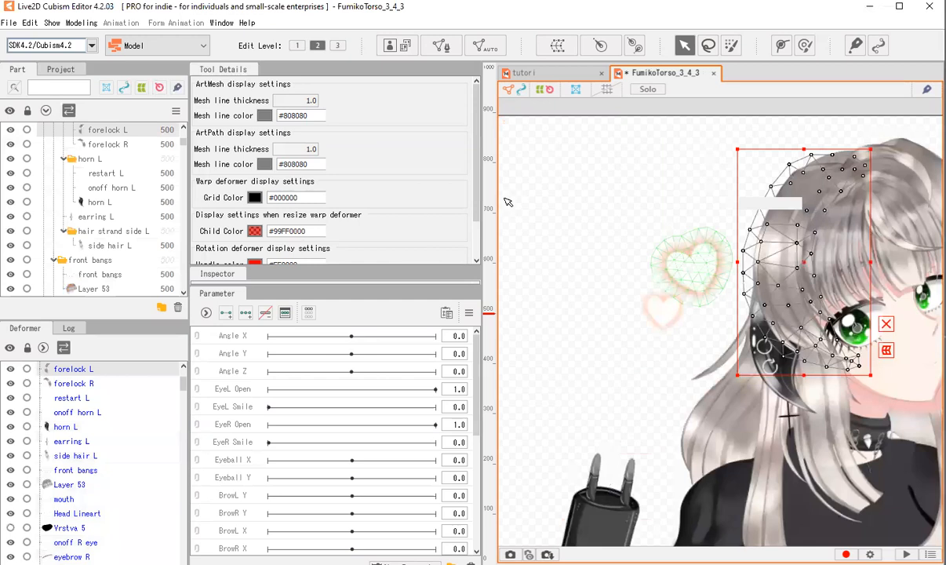
scroll(506, 200, down, 3)
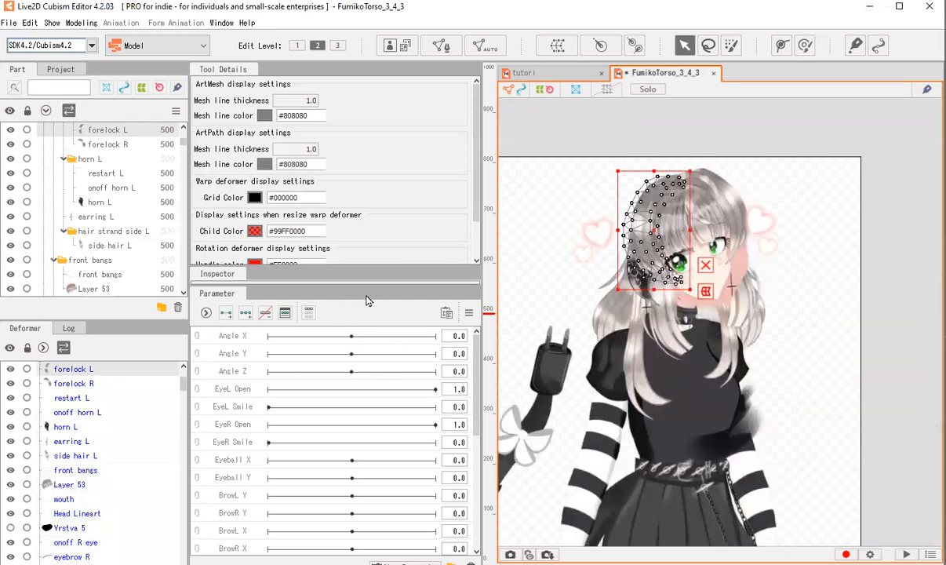
drag(369, 287, 370, 436)
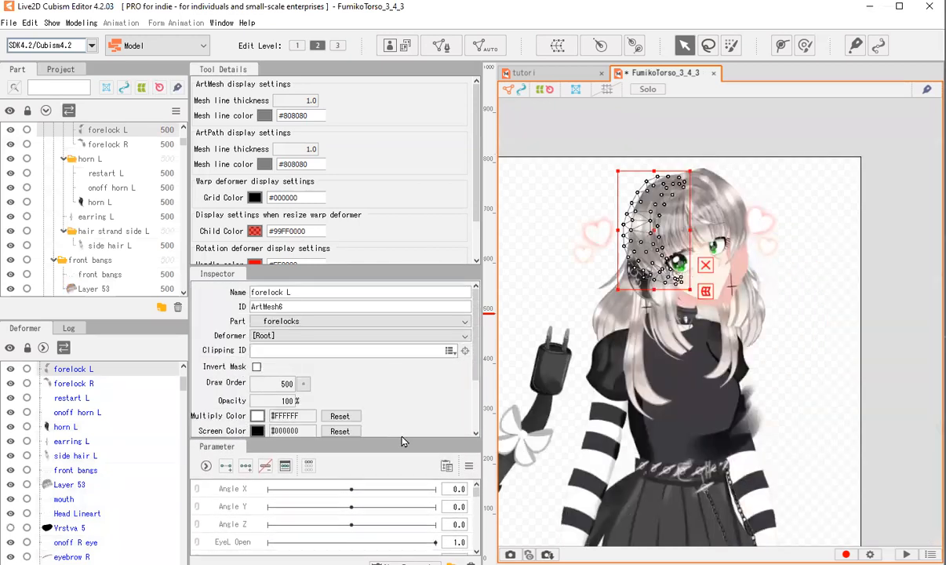
Clip the head shade r layer to the face layer Layer 46 by setting its clipping ID to ArtMesh57.
scroll(671, 400, up, 5)
click(691, 294)
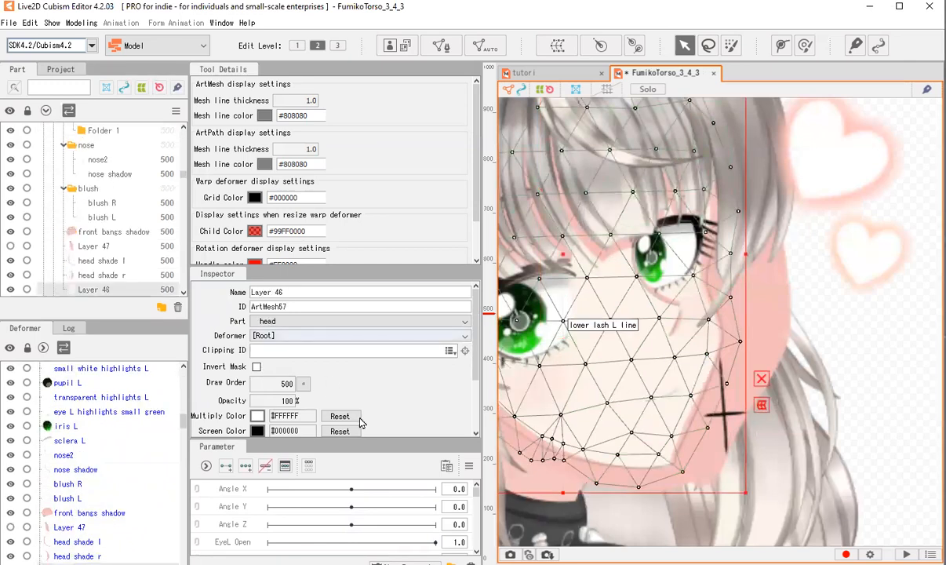
double_click(307, 309)
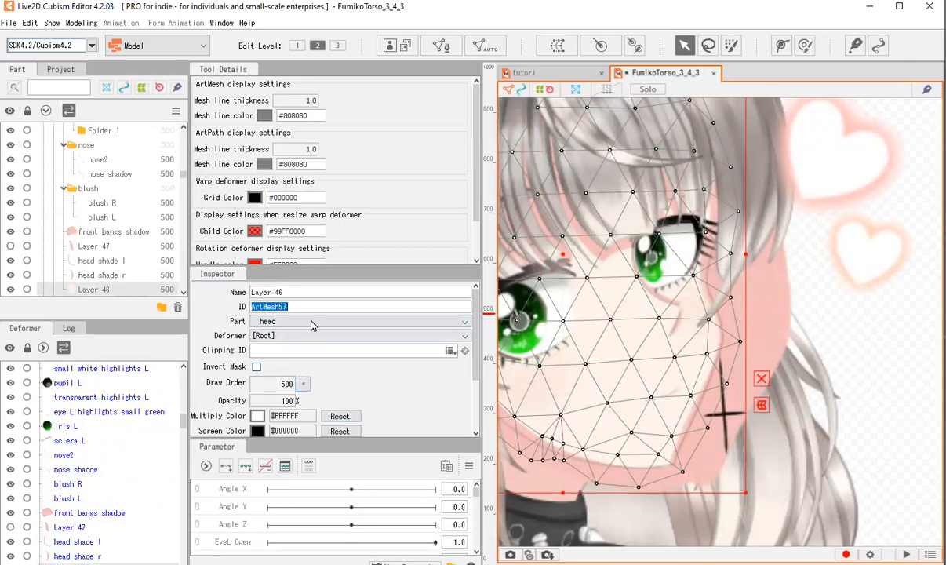
click(771, 305)
click(362, 353)
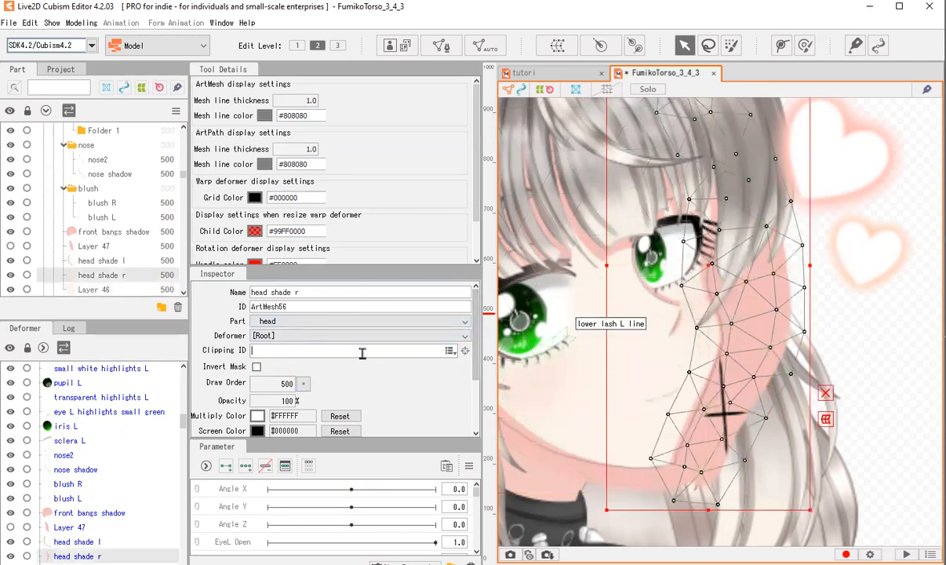
key(Return)
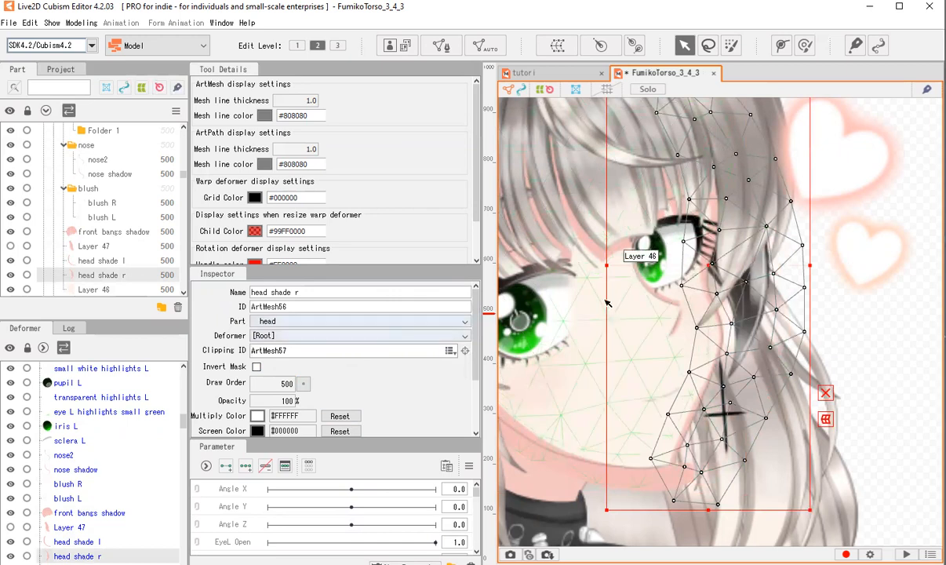
Clip the head shade l layer to the face as well, using clipping ID ArtMesh57.
scroll(794, 222, down, 3)
scroll(680, 313, up, 3)
click(625, 389)
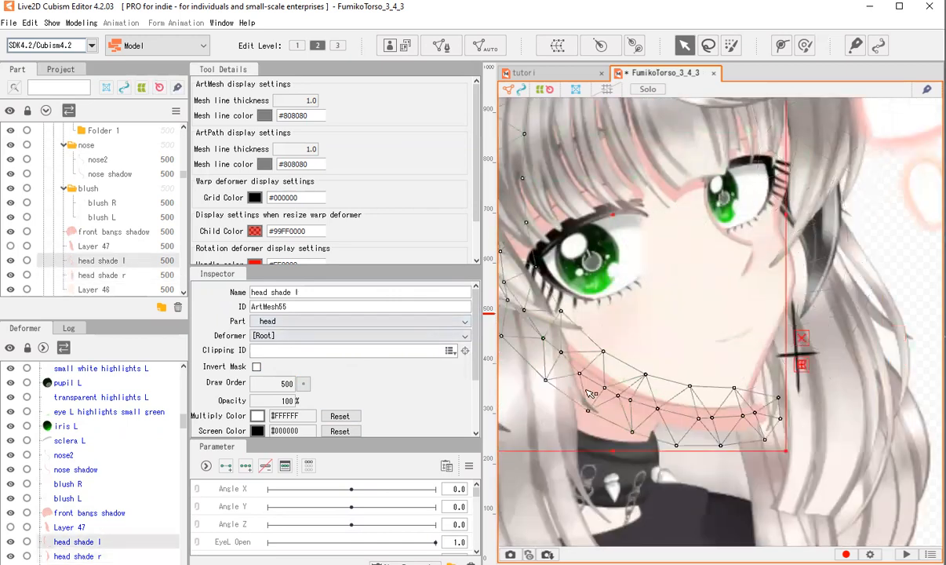
key(Return)
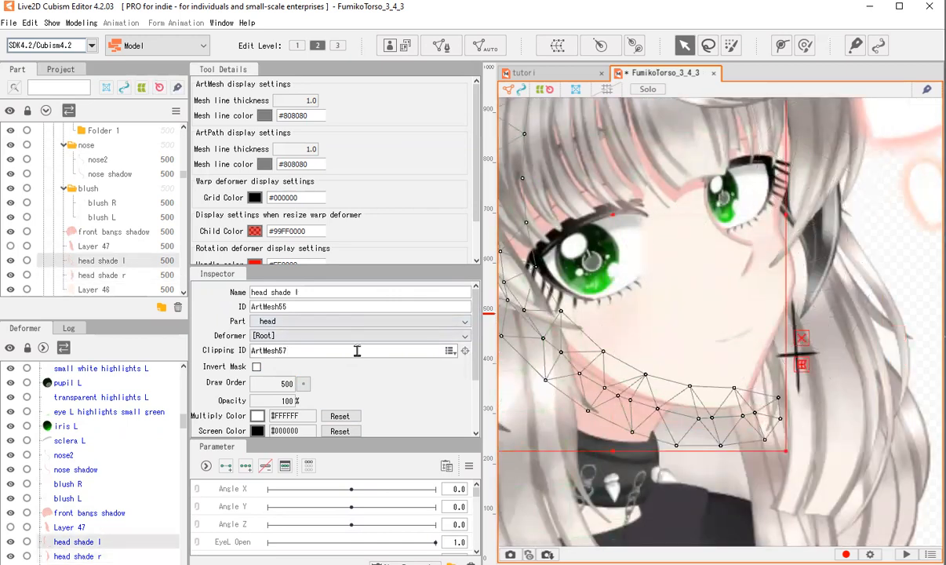
Clip the boobs shadow layer to the striped shirt torso layer using its ID, ArtMesh100.
scroll(725, 251, down, 5)
scroll(699, 271, up, 1)
scroll(699, 271, up, 4)
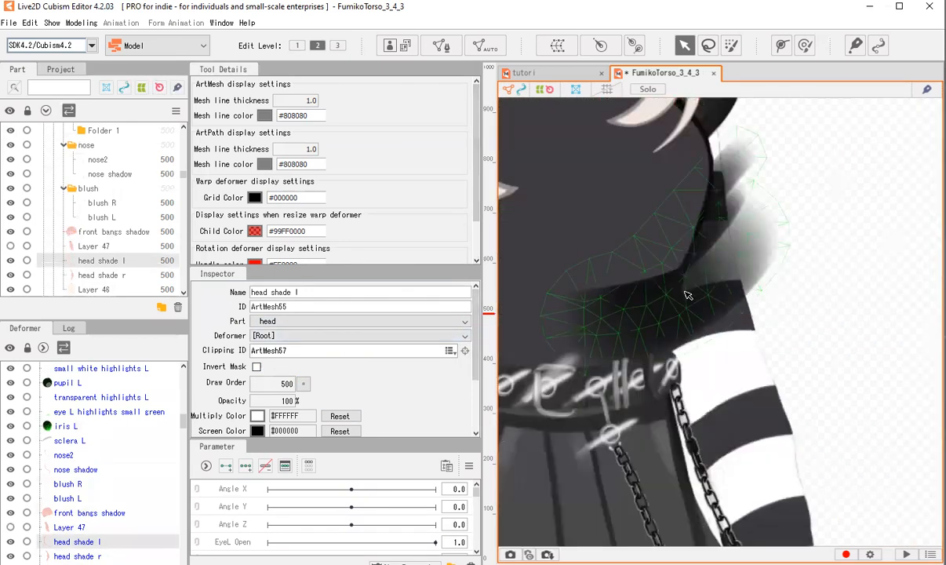
scroll(744, 219, down, 2)
scroll(754, 249, up, 2)
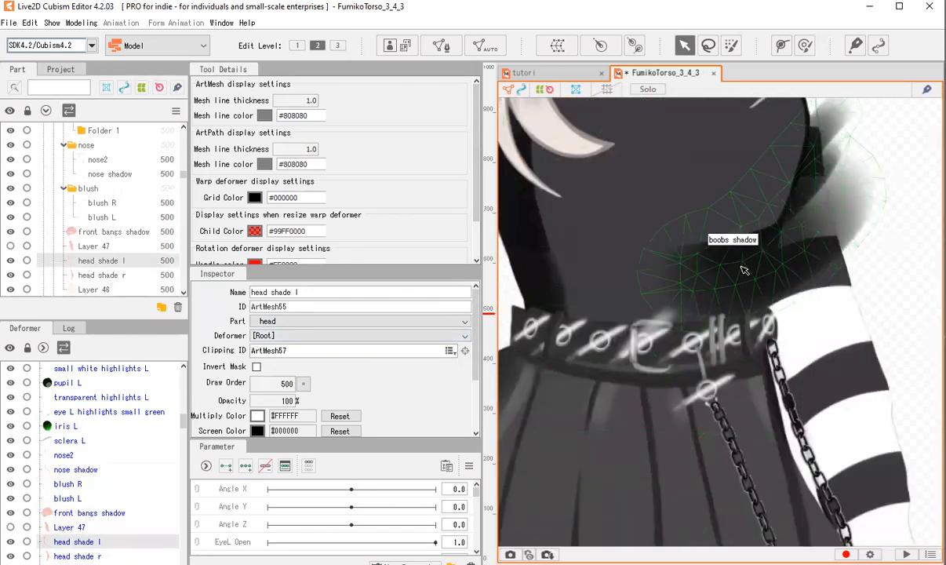
click(765, 255)
double_click(331, 306)
key(ctrl+c)
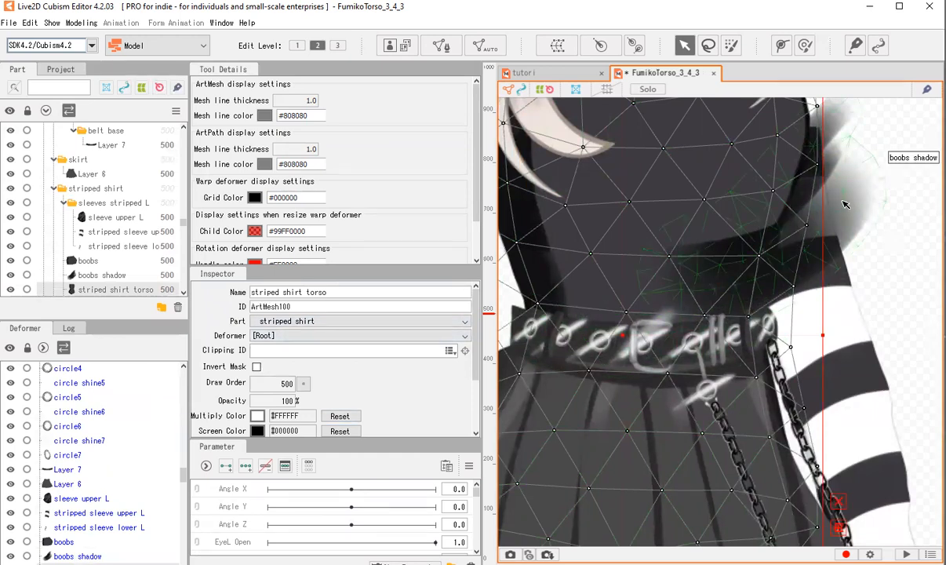
click(835, 143)
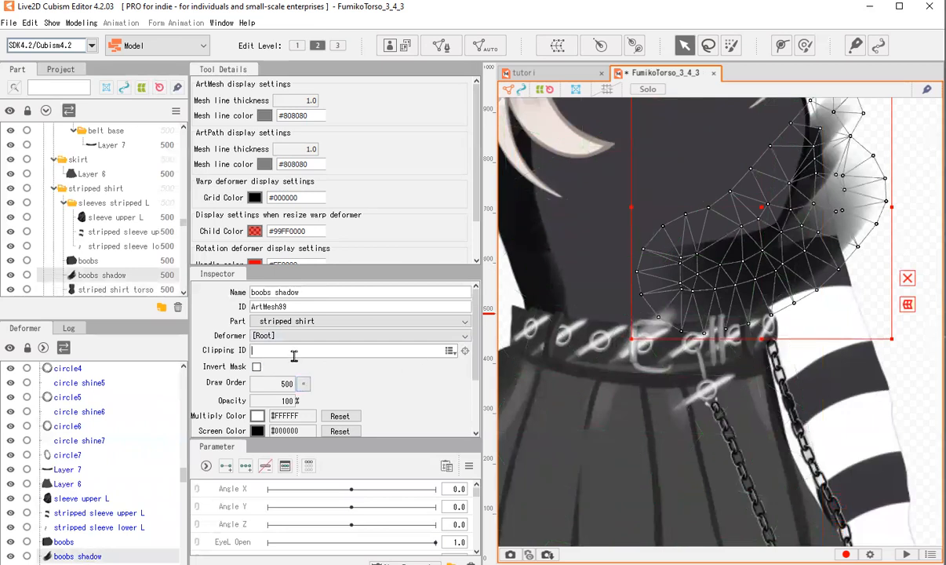
key(ctrl+v)
scroll(709, 329, down, 3)
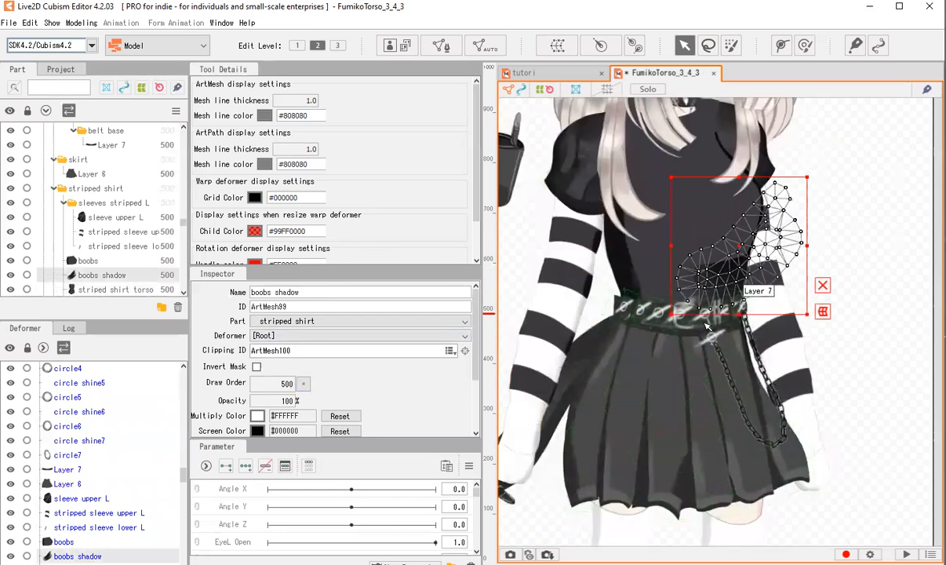
Delete the shine layers on the chain ring and on belt circles 1, 2 and 3.
scroll(683, 341, up, 5)
click(787, 311)
key(Delete)
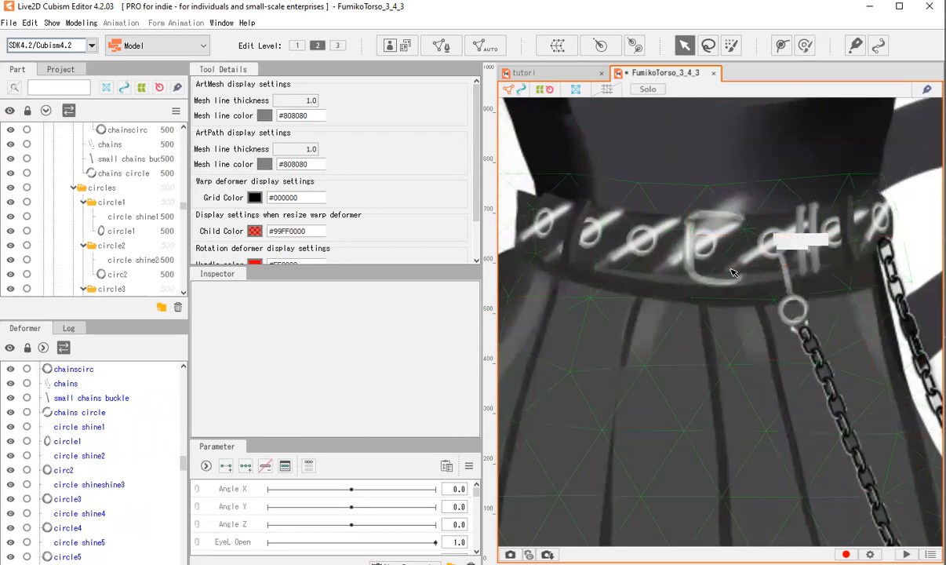
click(674, 229)
key(Delete)
click(671, 227)
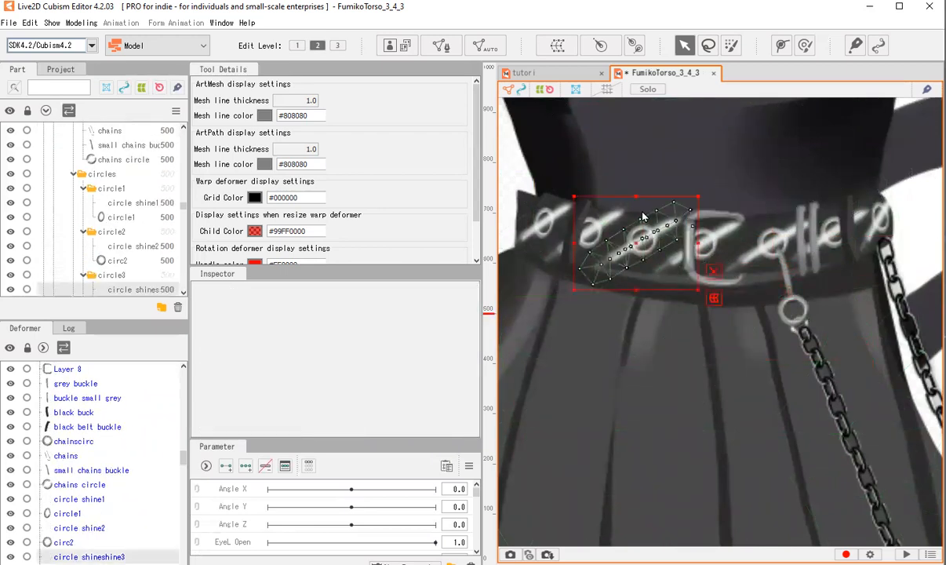
key(Delete)
click(549, 221)
key(Delete)
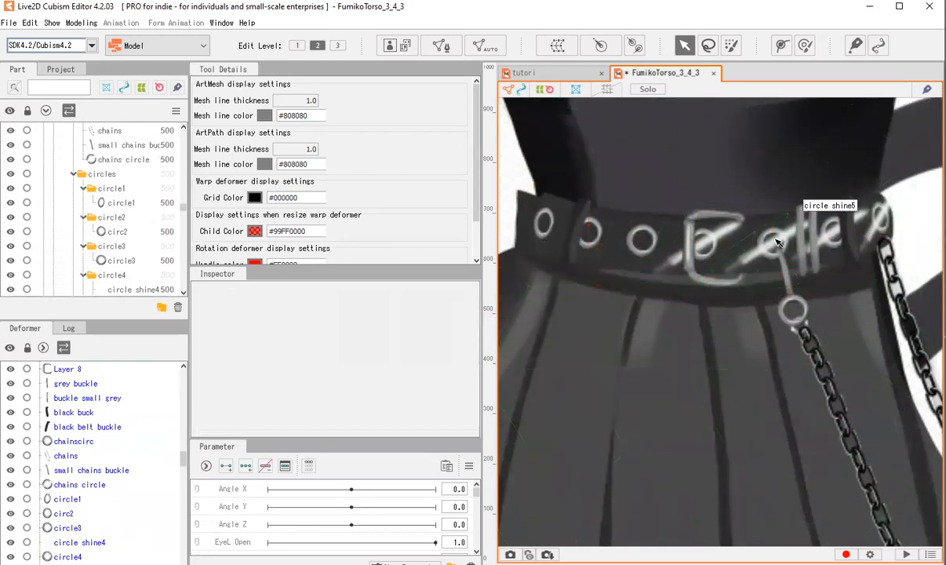
Delete the remaining shine layers on belt circles 4, 5, 6 and 7.
click(754, 255)
scroll(758, 249, up, 2)
key(Delete)
click(710, 222)
scroll(679, 227, down, 4)
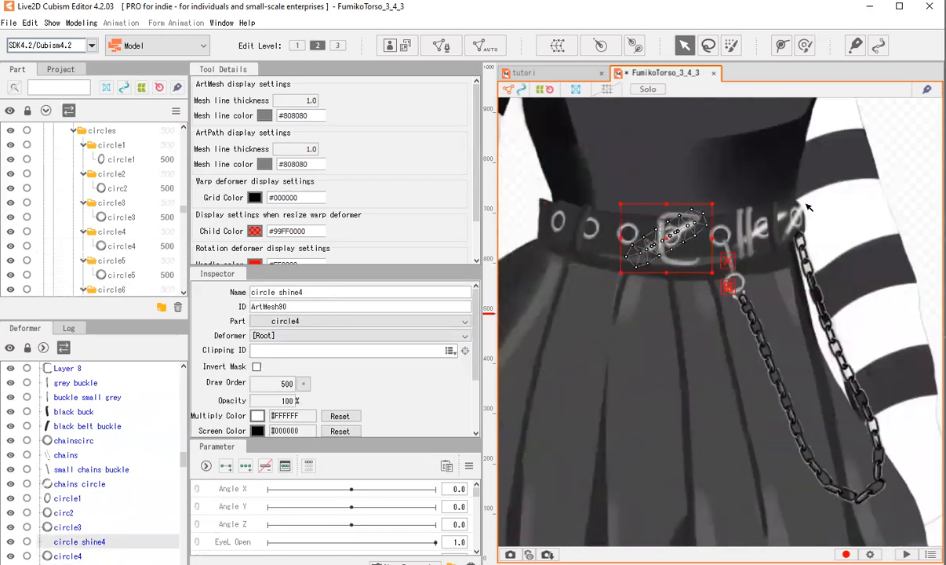
key(Delete)
scroll(753, 226, up, 3)
click(772, 248)
key(Delete)
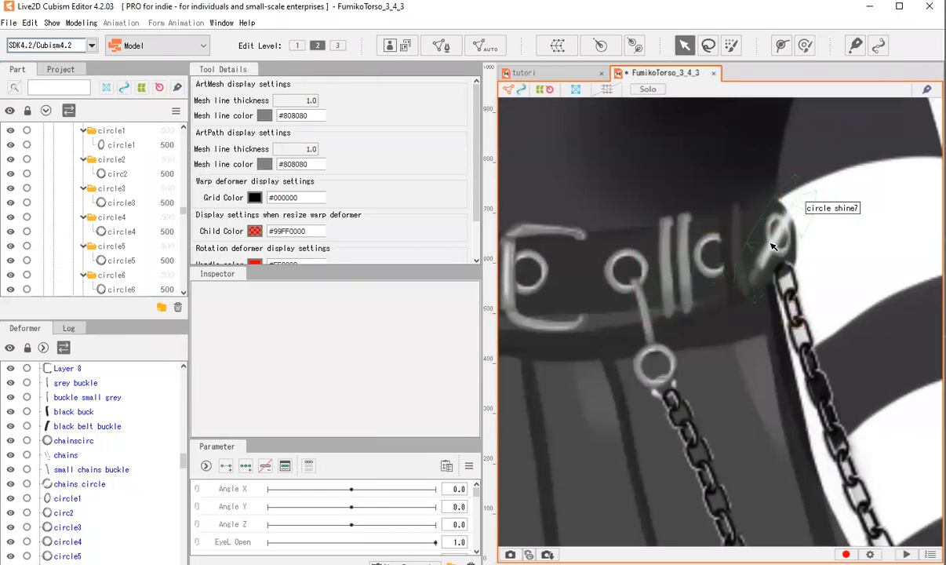
Examine the cleaned-up character as a full figure and in close-ups of the torso, hair and face.
scroll(773, 248, down, 5)
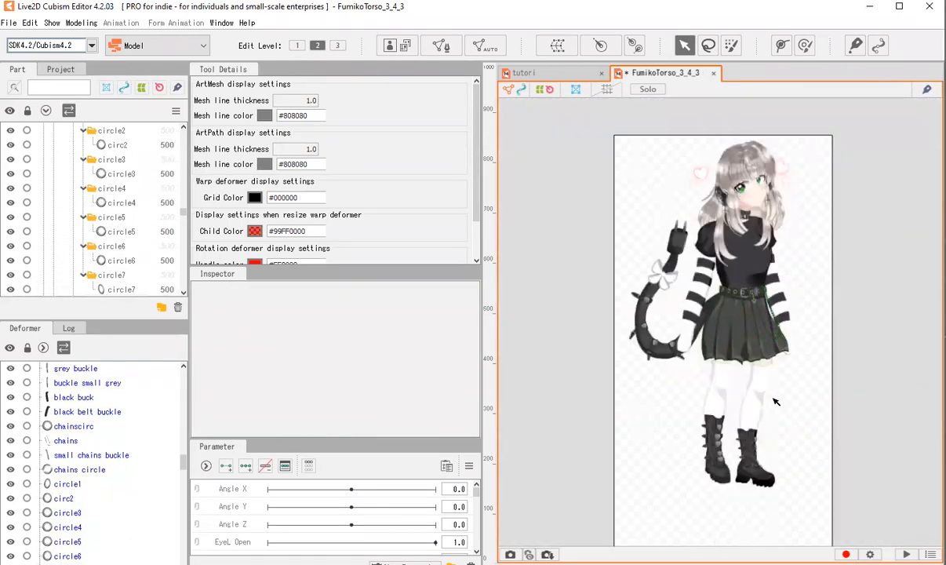
scroll(782, 419, up, 5)
scroll(782, 419, down, 4)
scroll(753, 251, down, 2)
scroll(751, 234, up, 2)
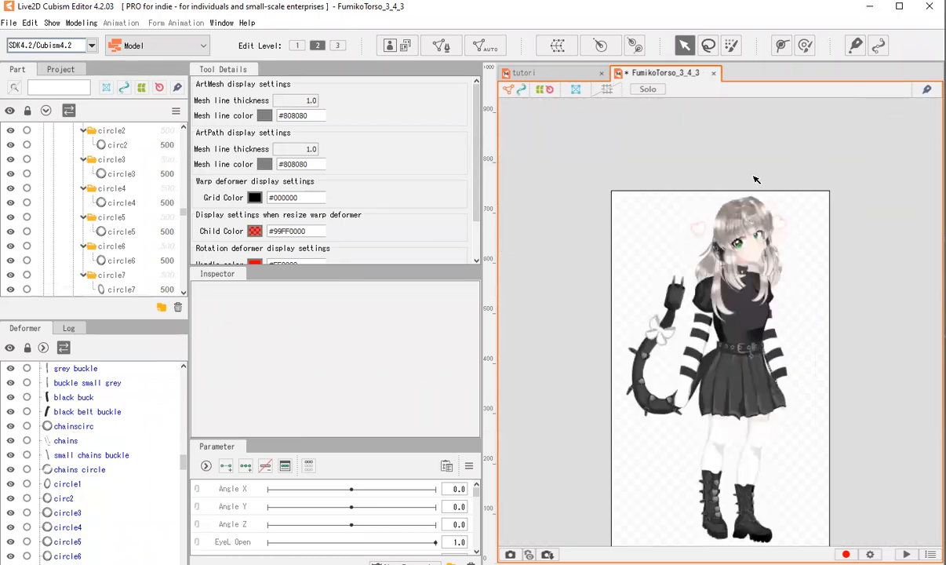
scroll(751, 233, up, 3)
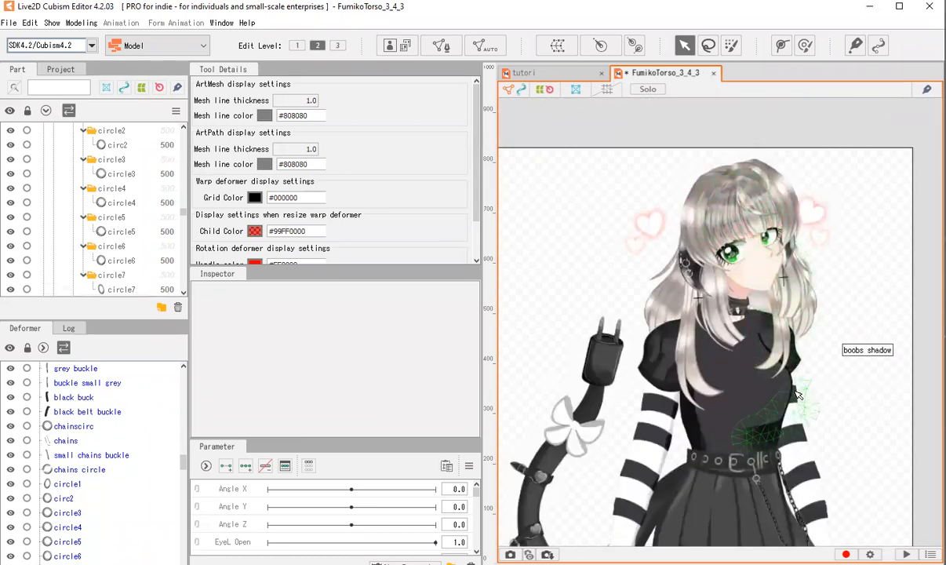
scroll(749, 338, up, 2)
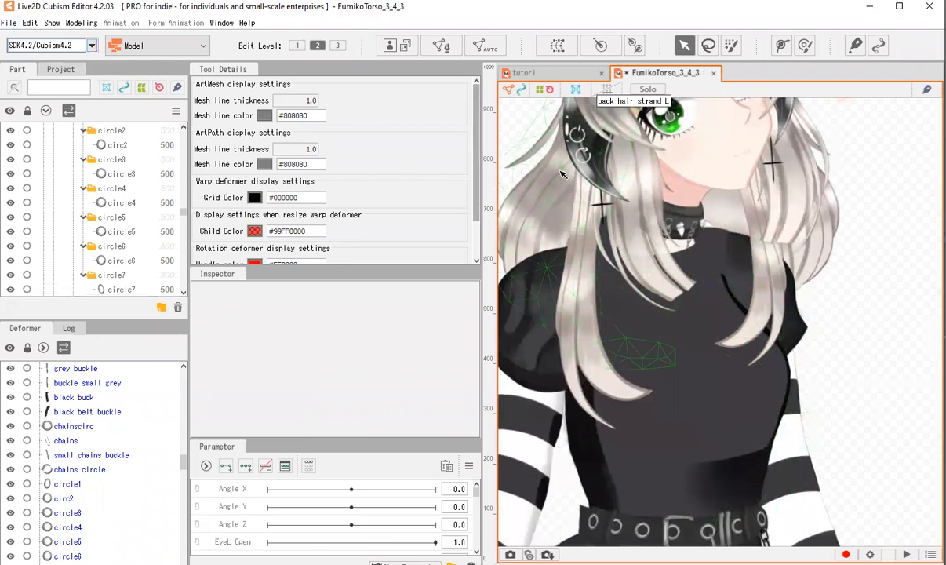
scroll(784, 235, down, 3)
scroll(785, 149, up, 8)
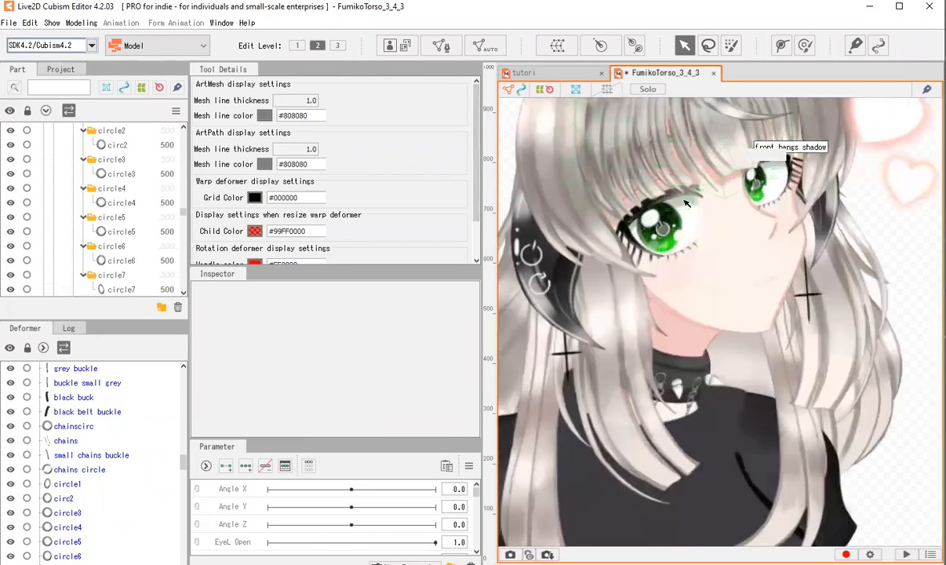
scroll(723, 260, down, 6)
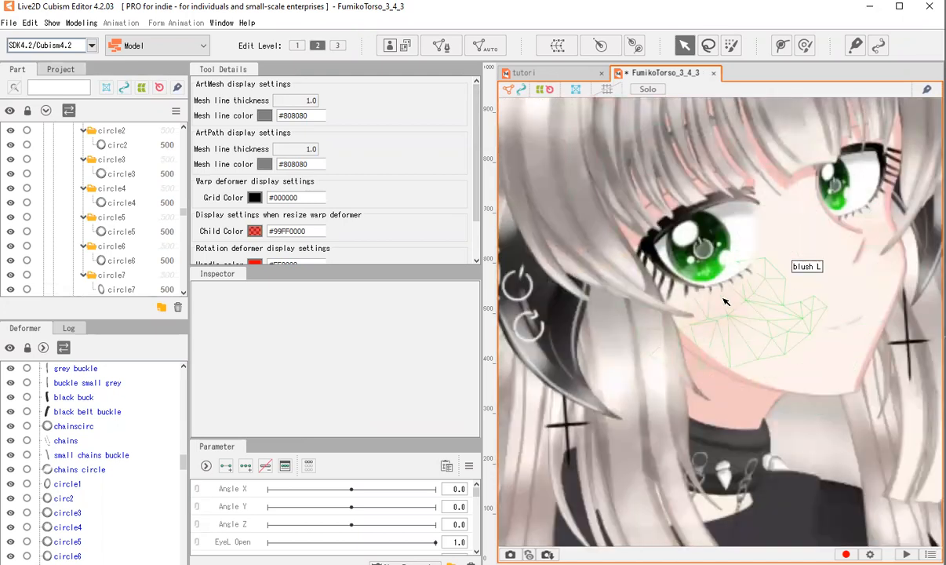
scroll(741, 235, up, 4)
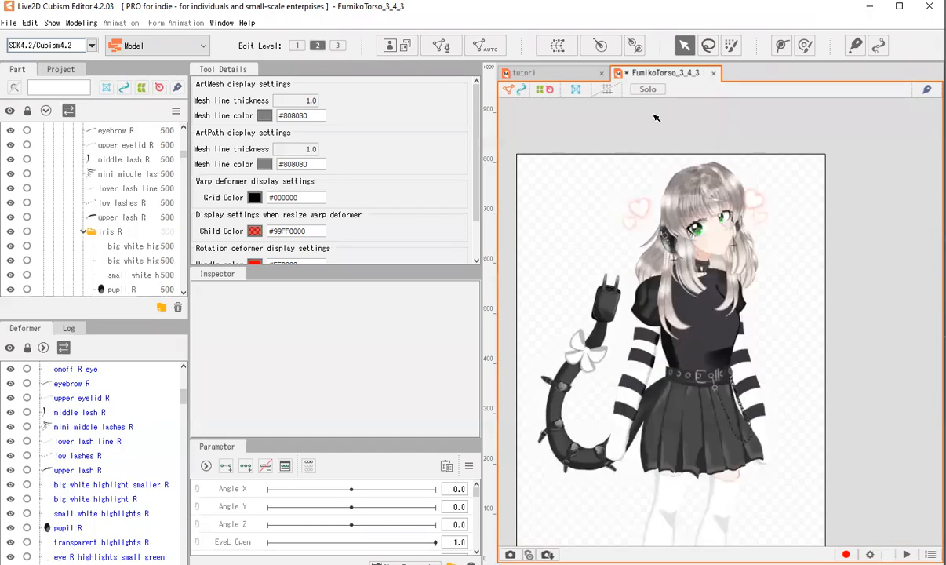
scroll(715, 181, down, 3)
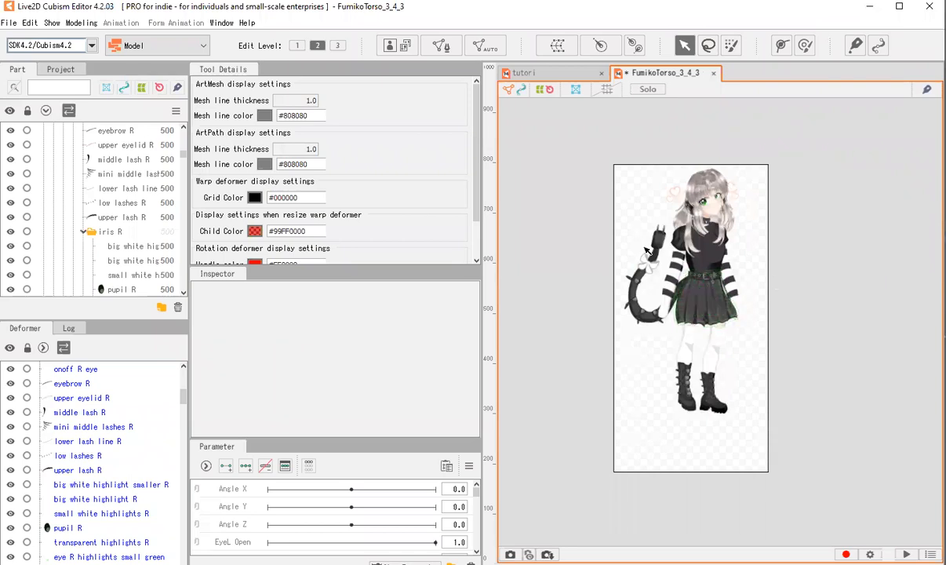
scroll(704, 202, up, 2)
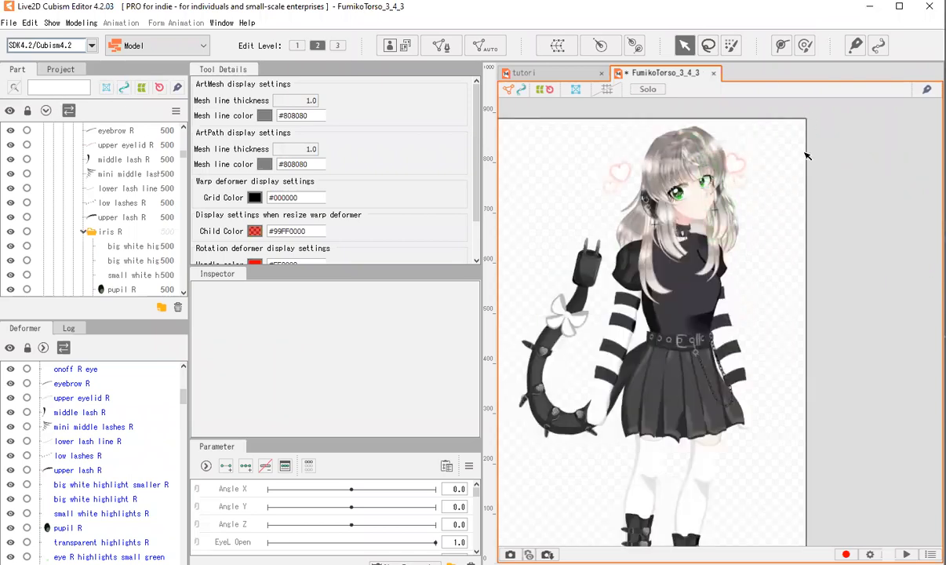
scroll(726, 149, up, 2)
scroll(737, 165, down, 2)
scroll(745, 196, up, 3)
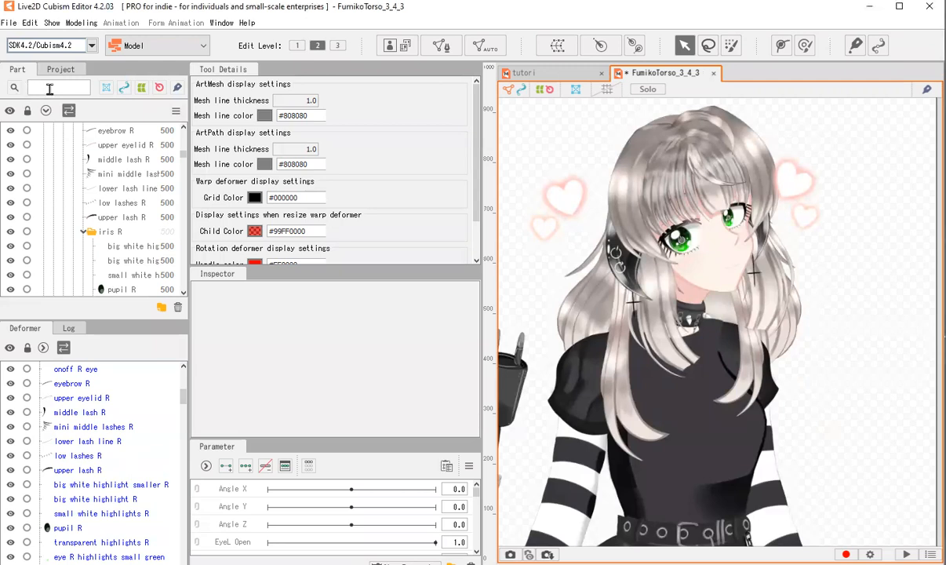
Search the parts list for "hair", compare the list with the text filter on and off, and examine the character's hair.
text(sh)
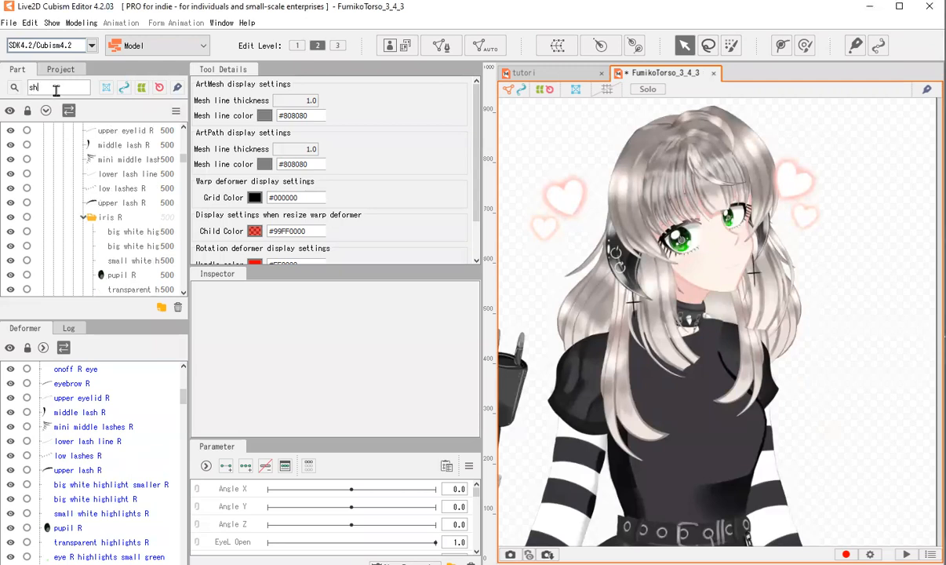
key(BackSpace)
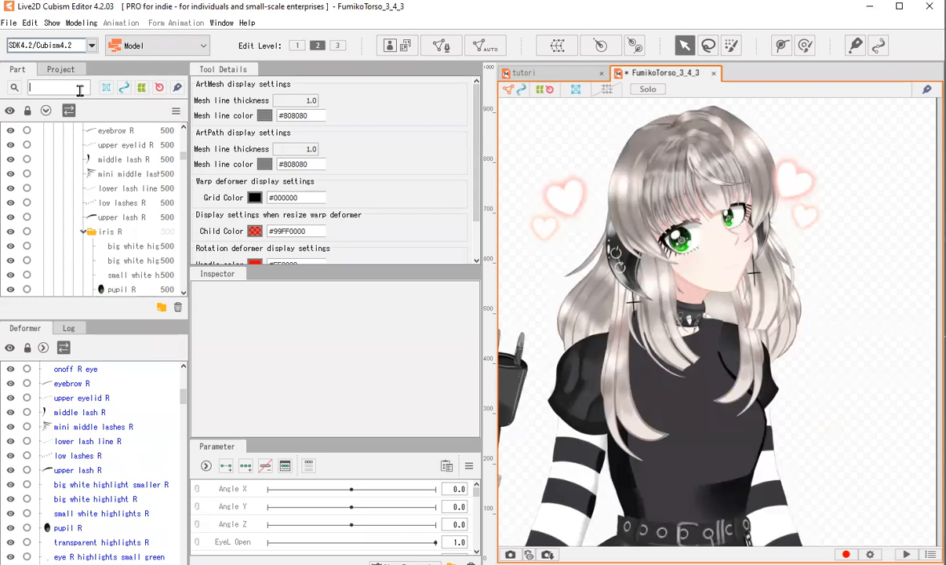
text(hairh)
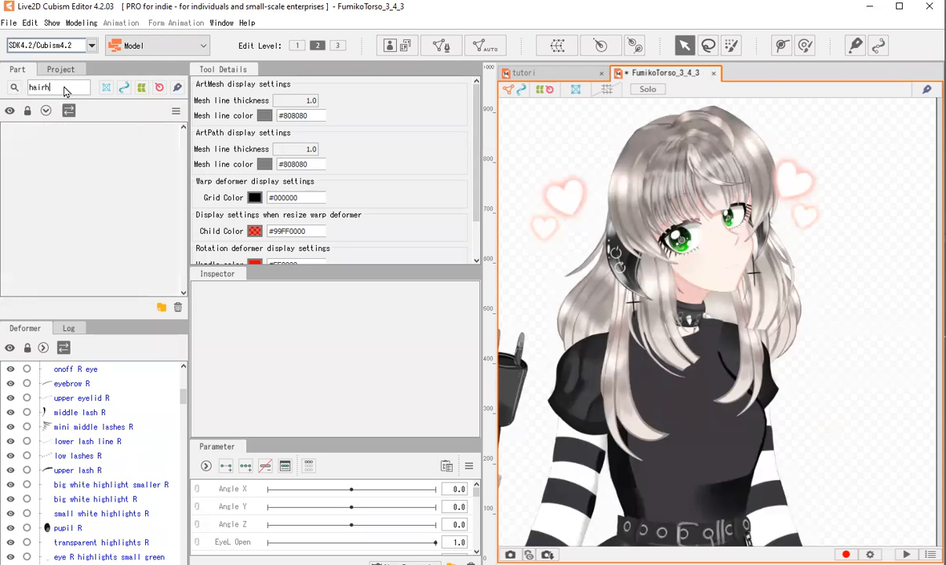
key(BackSpace)
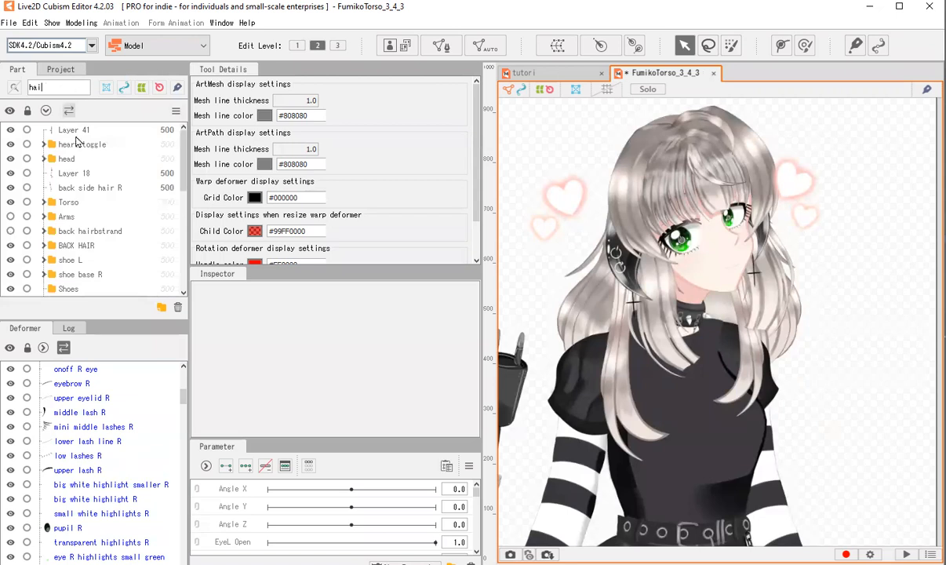
scroll(86, 246, down, 3)
scroll(91, 249, up, 3)
scroll(125, 235, down, 3)
scroll(110, 196, up, 3)
click(14, 89)
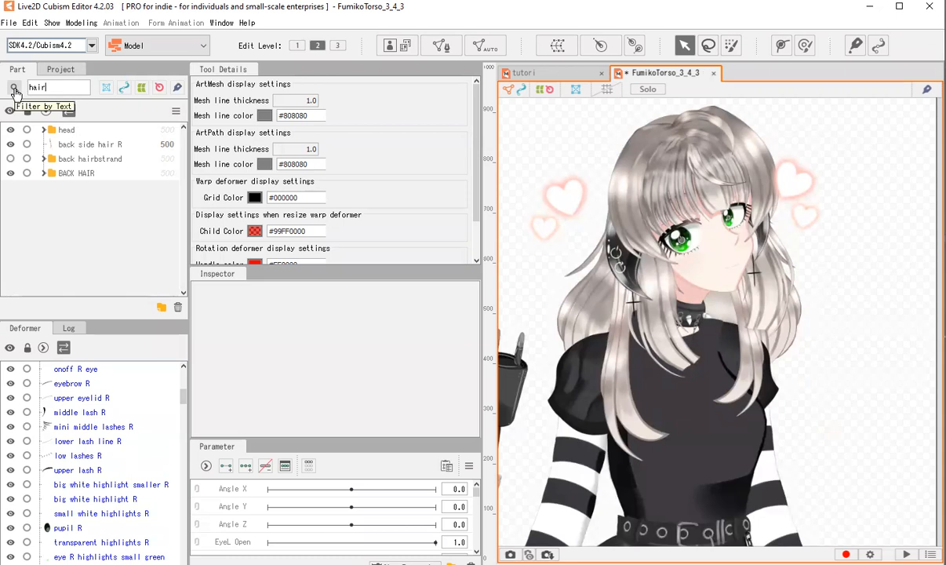
click(14, 90)
scroll(105, 210, down, 3)
scroll(105, 210, up, 3)
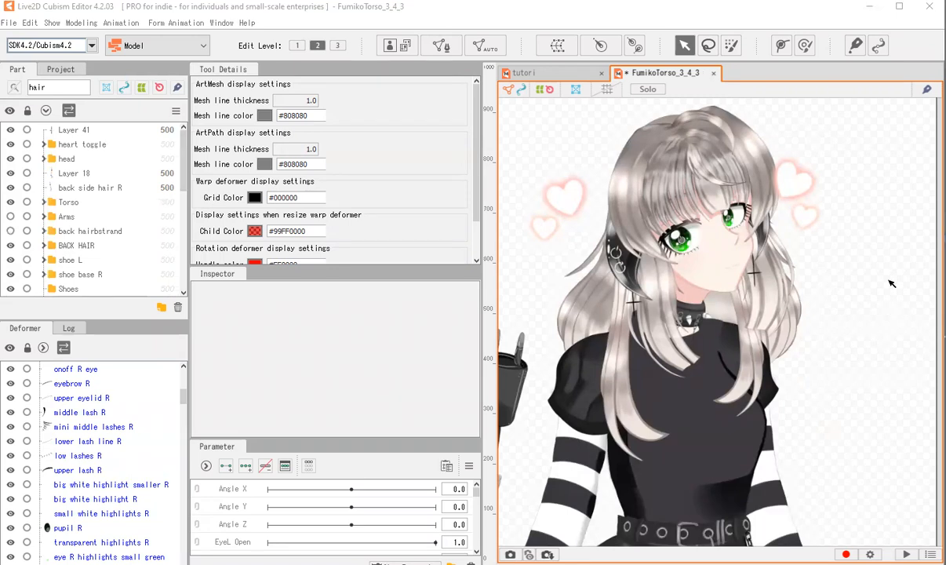
scroll(819, 266, up, 1)
scroll(794, 262, down, 3)
scroll(845, 254, up, 4)
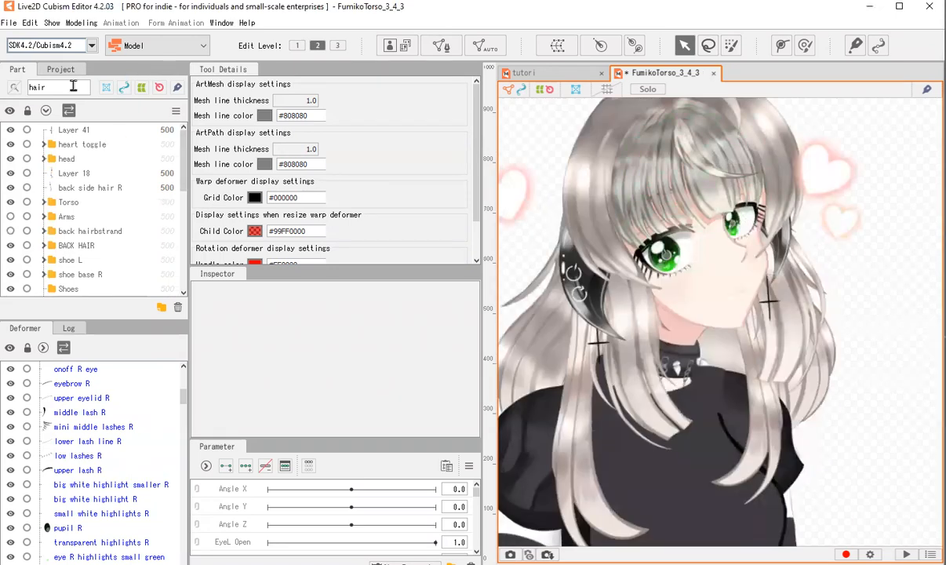
Start Apply Template, browse the template library and choose an Epsilon model as the template.
click(9, 24)
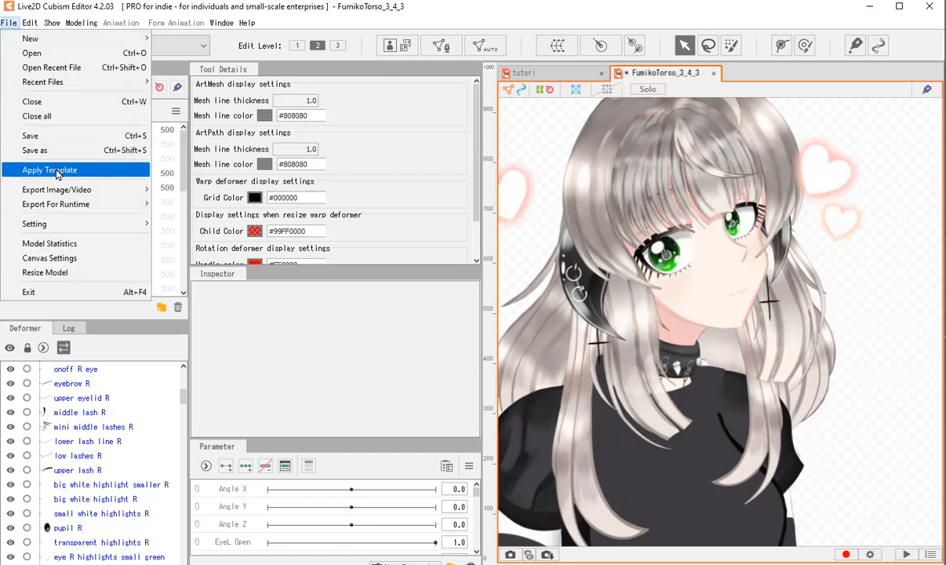
key(Return)
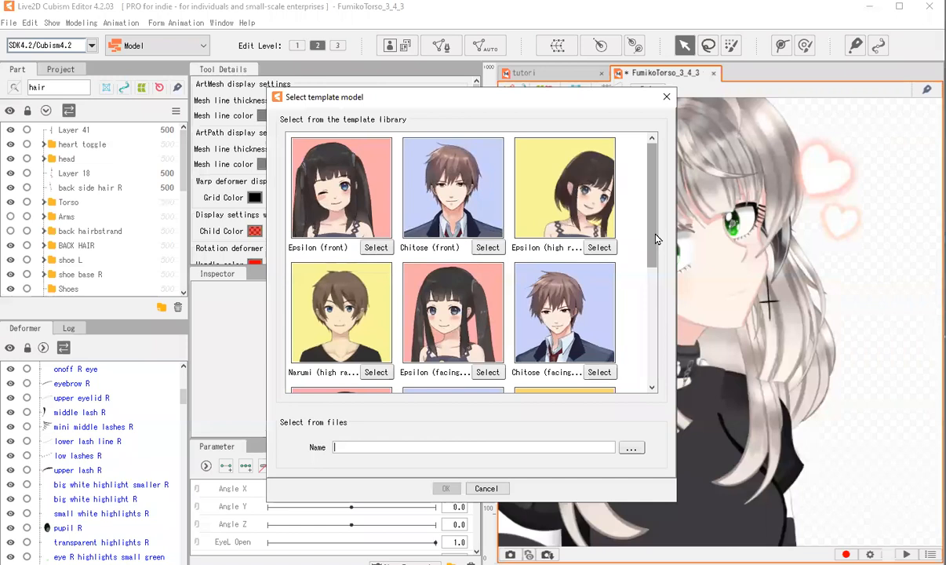
drag(658, 233, 711, 163)
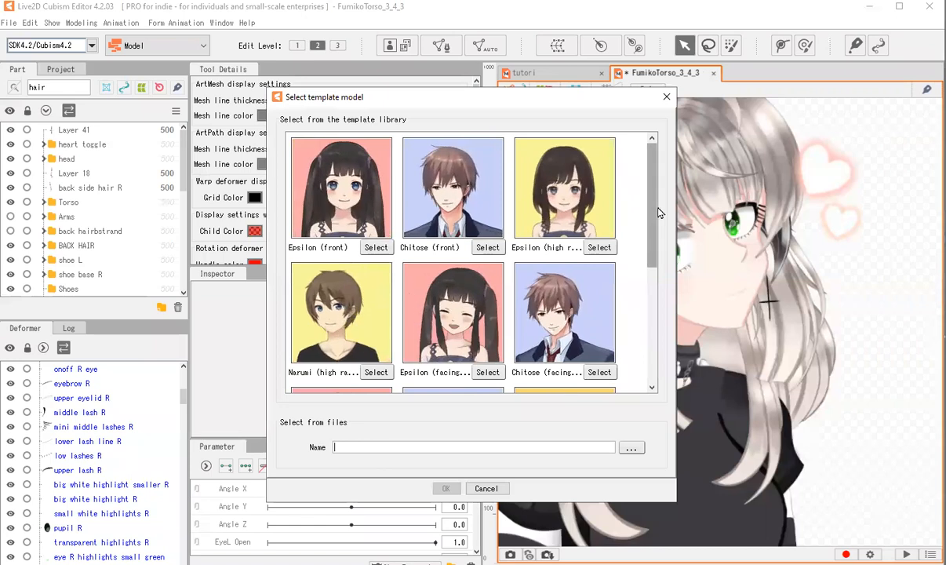
drag(653, 198, 641, 316)
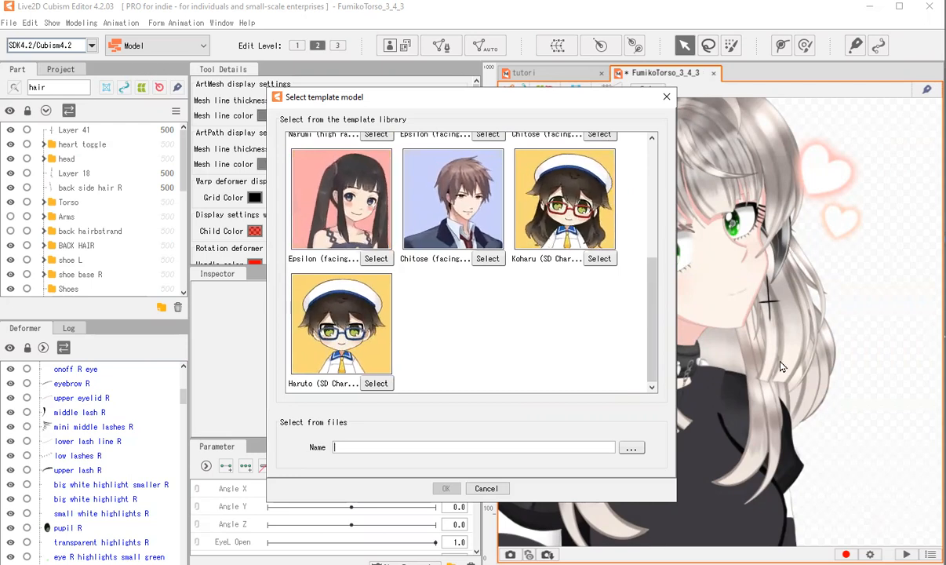
key(Escape)
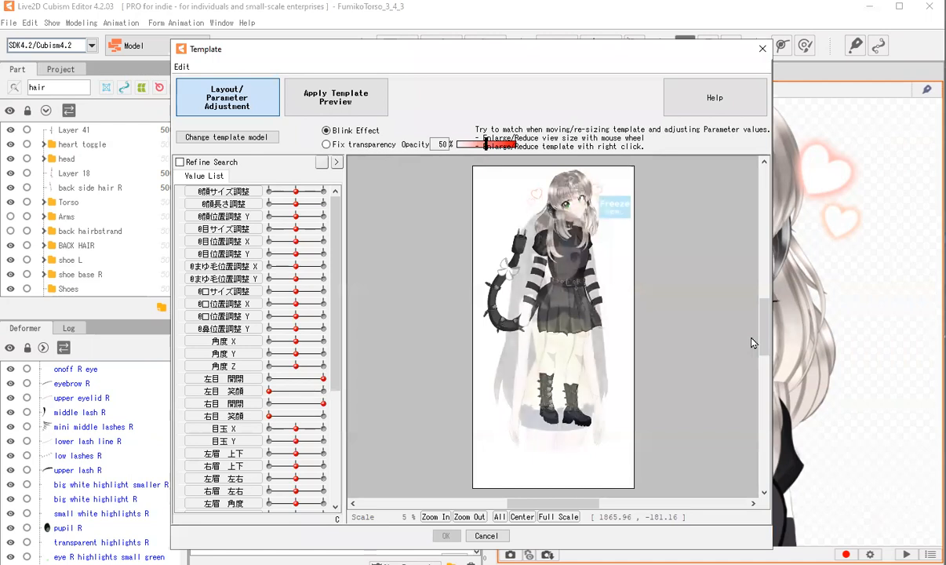
Move the semi-transparent template so that it roughly overlaps the character.
scroll(558, 237, up, 5)
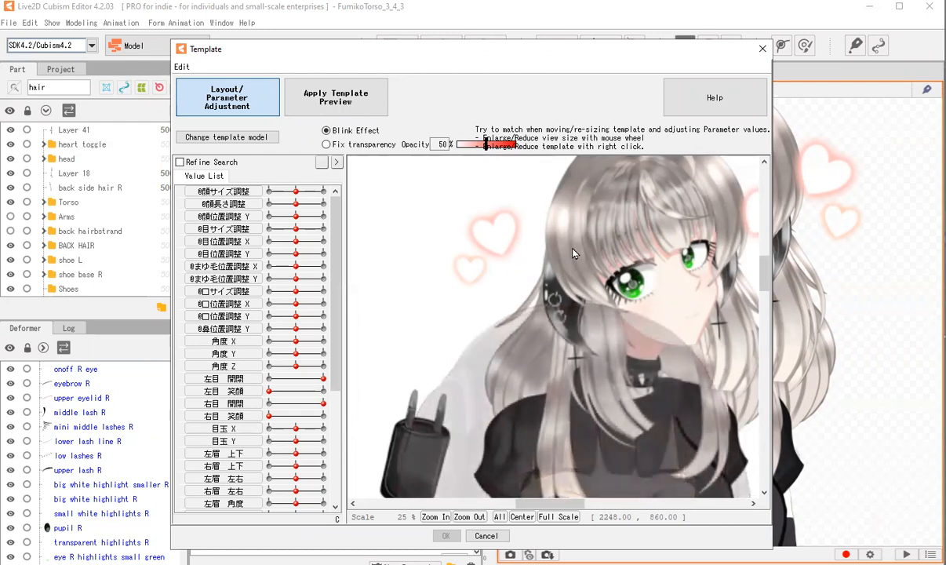
scroll(573, 253, down, 3)
drag(560, 369, 590, 288)
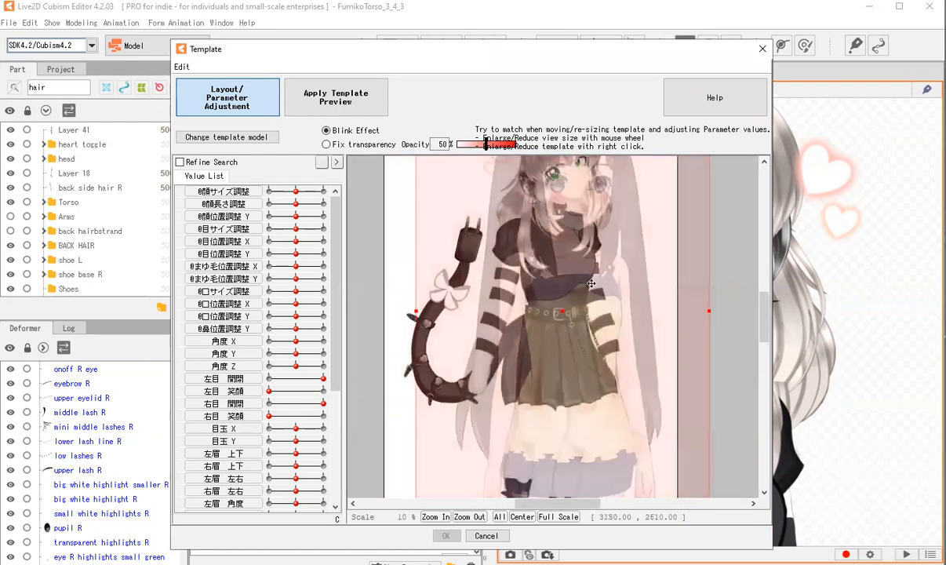
scroll(590, 287, down, 3)
scroll(586, 267, up, 3)
drag(586, 384, 587, 361)
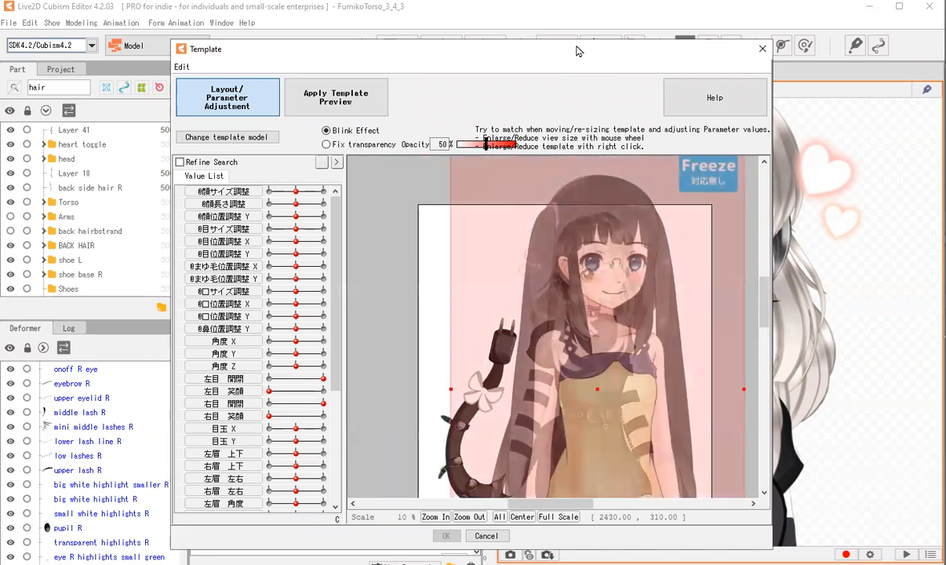
drag(699, 201, 709, 261)
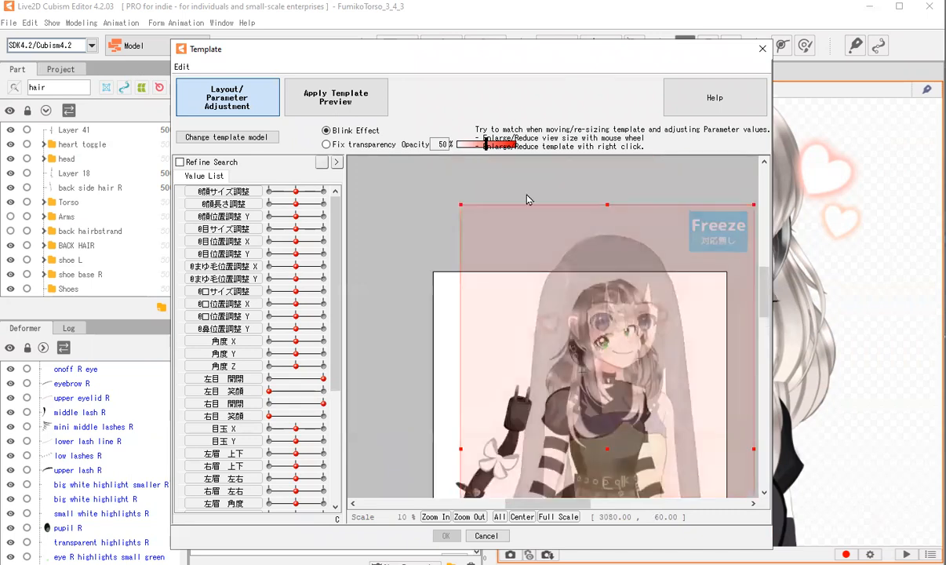
Switch the template display to fixed transparency, scale the template down and move it over the character's head.
click(326, 144)
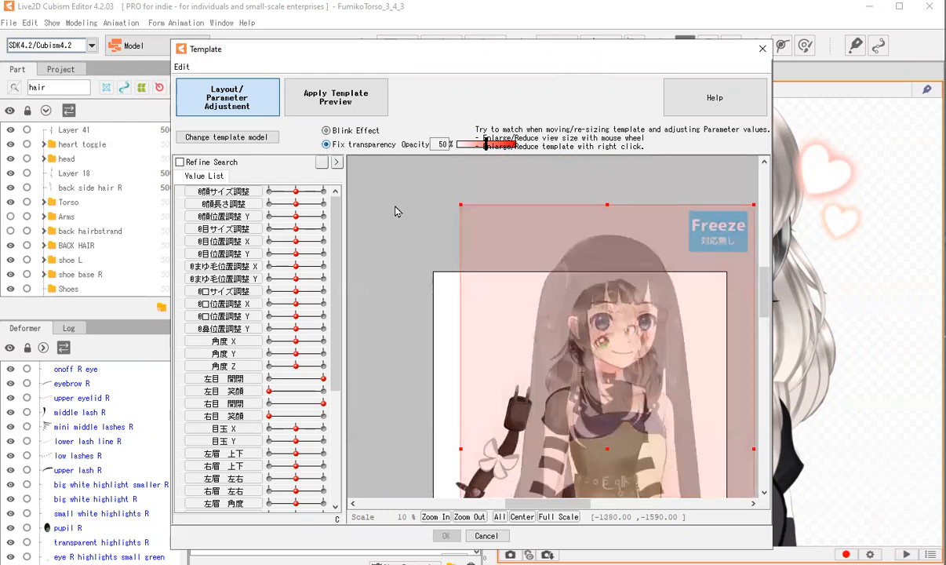
scroll(397, 212, down, 2)
scroll(588, 220, up, 4)
scroll(643, 232, down, 3)
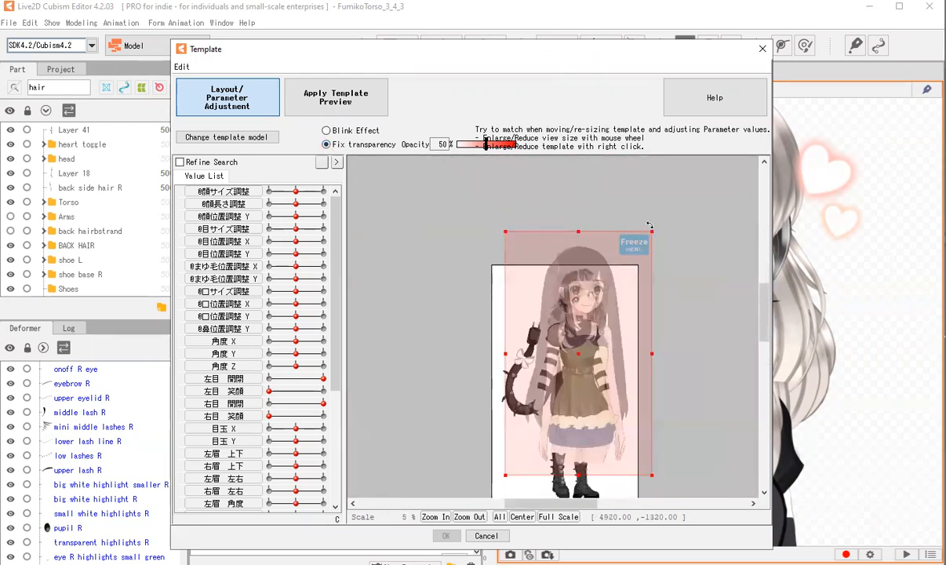
drag(653, 233, 599, 320)
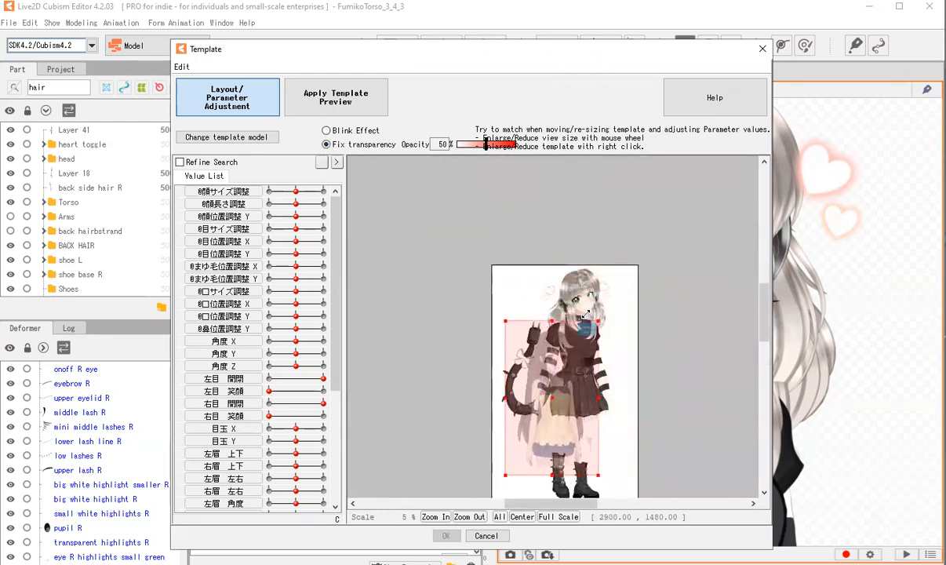
scroll(575, 357, up, 1)
drag(542, 351, 611, 228)
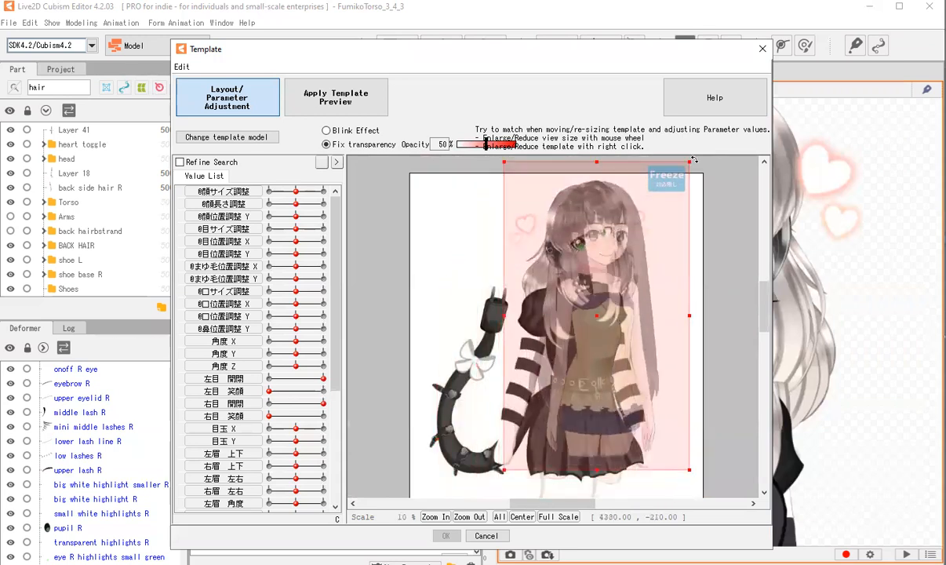
Scale the template down further and reposition it so its head covers the character's head.
drag(691, 162, 645, 233)
scroll(645, 234, up, 3)
drag(551, 351, 637, 211)
scroll(601, 258, down, 3)
scroll(600, 258, down, 2)
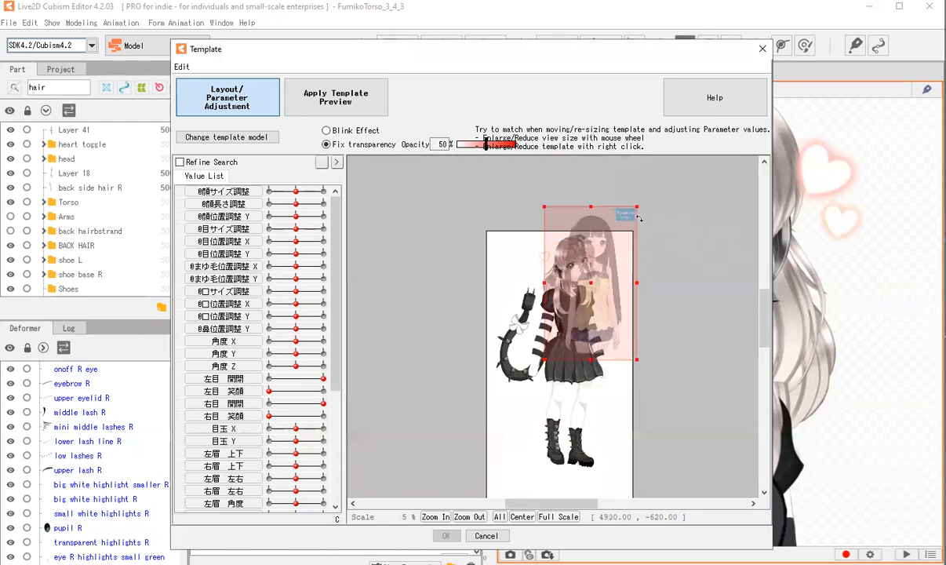
scroll(575, 252, up, 4)
drag(641, 279, 564, 414)
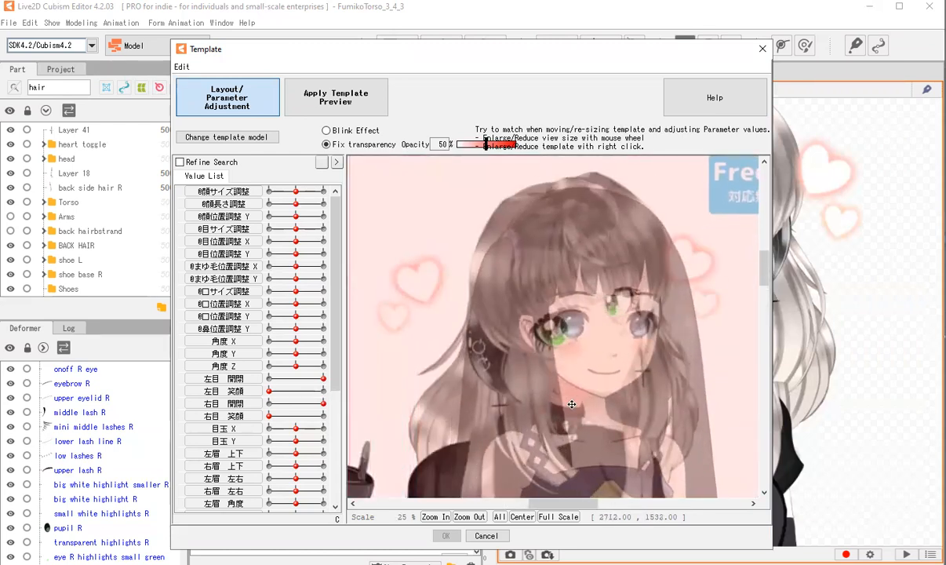
Rotate the template to follow the tilt of the character's head and shift its face over the character's face.
scroll(650, 322, down, 4)
drag(674, 282, 691, 294)
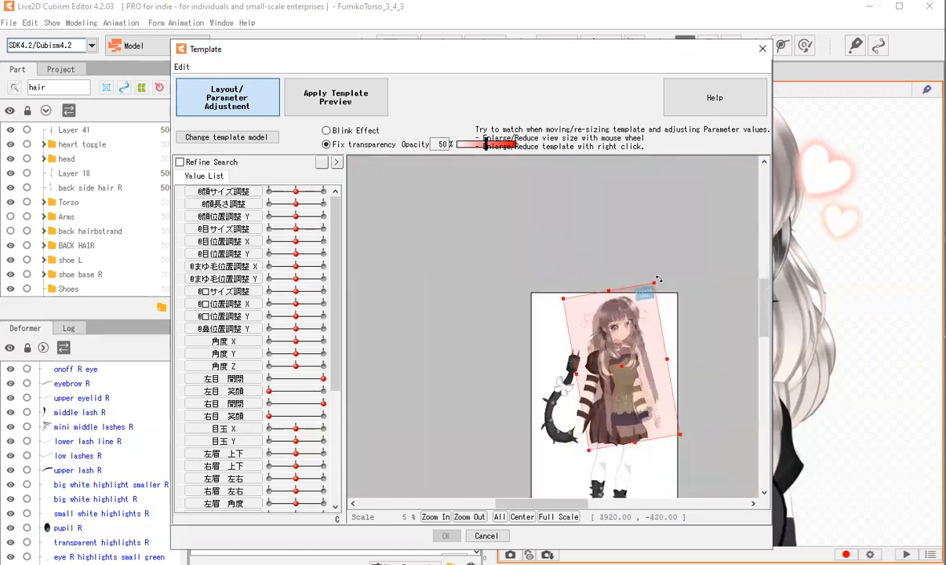
scroll(620, 361, up, 4)
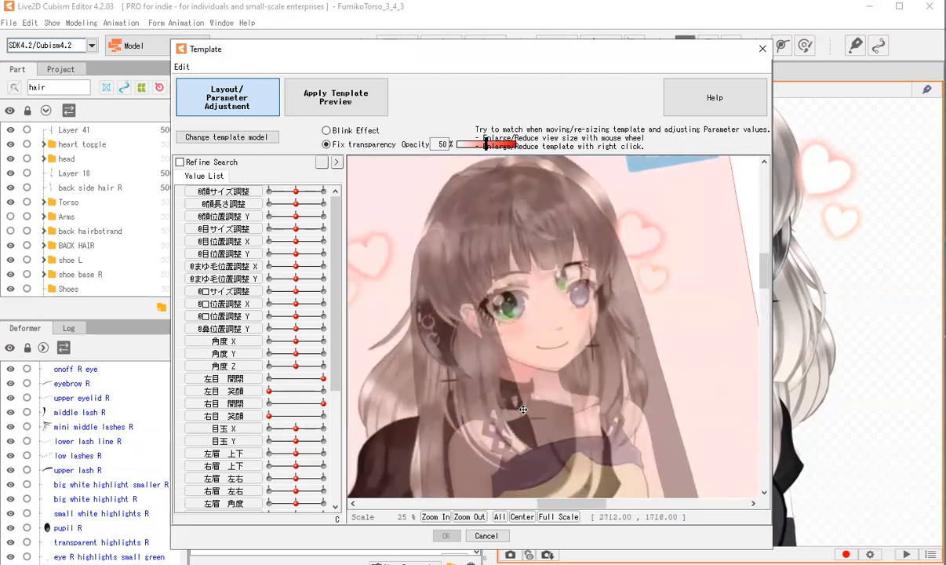
scroll(671, 235, down, 3)
drag(654, 213, 631, 203)
scroll(548, 286, up, 5)
drag(549, 286, 592, 320)
Increase the template's tilt slightly and align its eyes with the character's eyes.
scroll(580, 324, down, 4)
scroll(634, 387, up, 4)
scroll(566, 275, down, 4)
scroll(546, 249, up, 4)
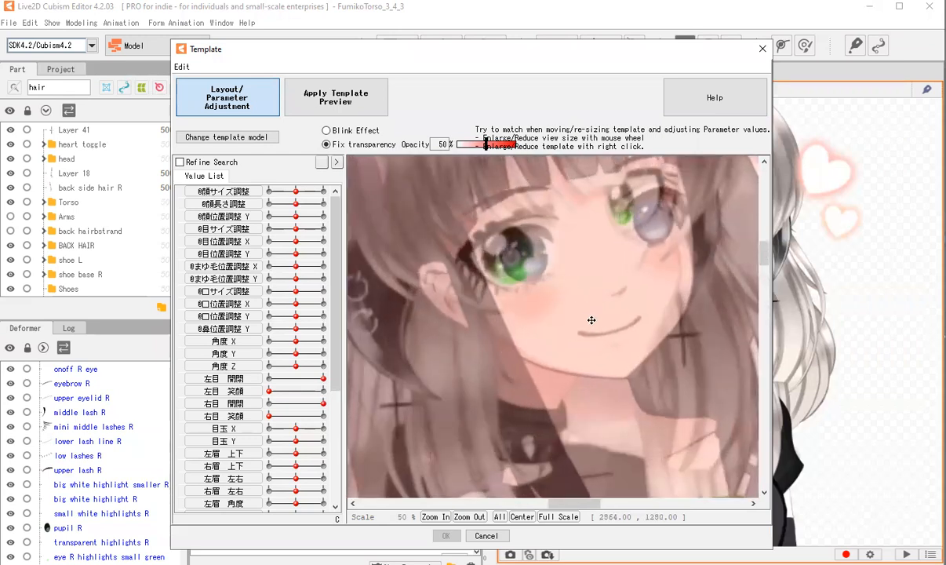
scroll(591, 320, down, 4)
drag(650, 202, 636, 197)
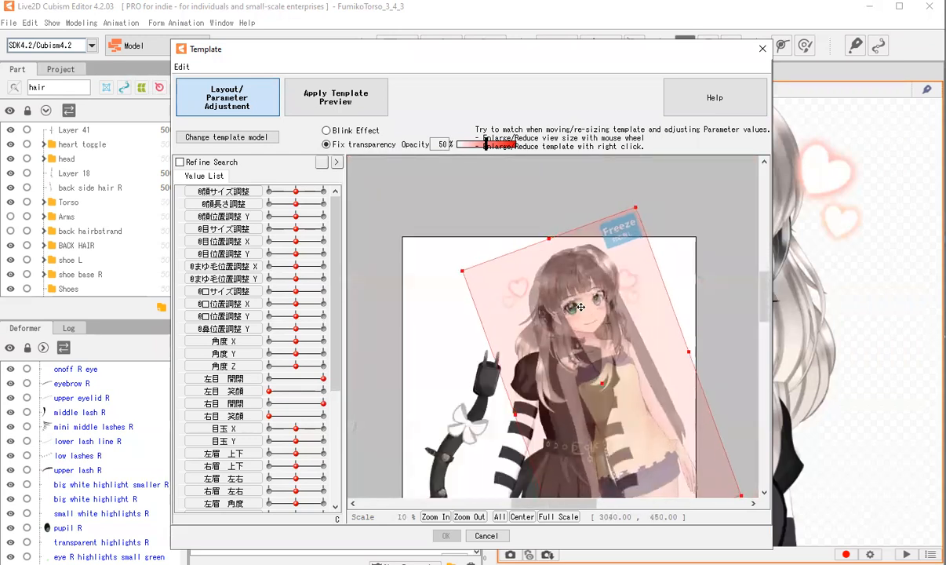
scroll(574, 322, up, 4)
drag(604, 327, 643, 287)
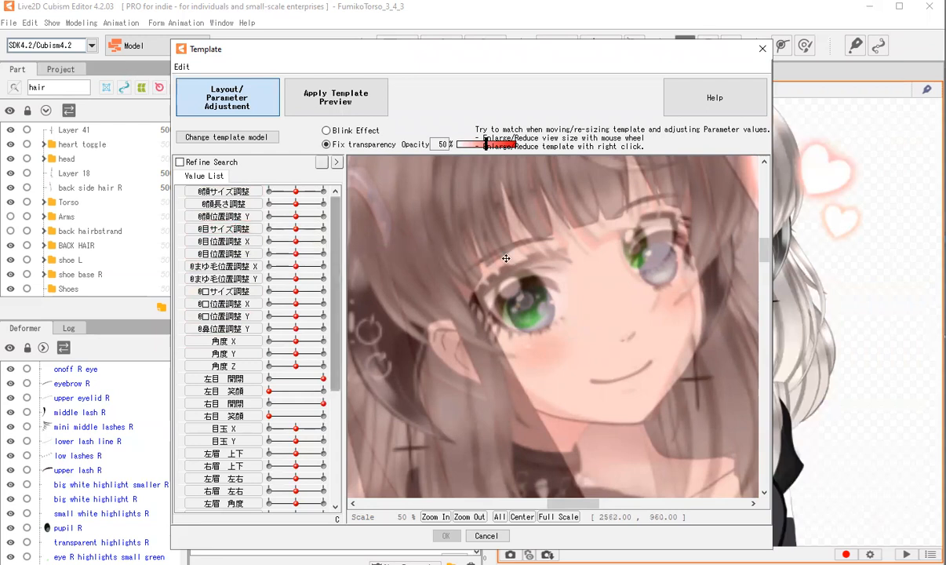
Fit the template's face to the character, with eye size, eyebrow X/Y, mouth X and nose Y at maximum and mouth size at minimum.
scroll(290, 207, down, 1)
drag(295, 192, 269, 292)
scroll(706, 333, up, 1)
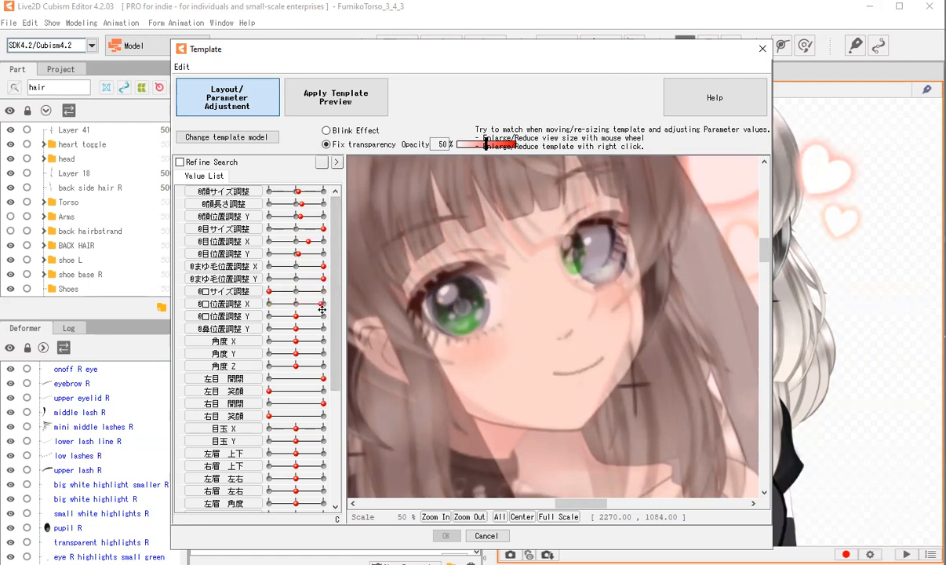
mouse_move(295, 317)
mouse_down()
mouse_move(269, 318)
mouse_move(299, 319)
mouse_up()
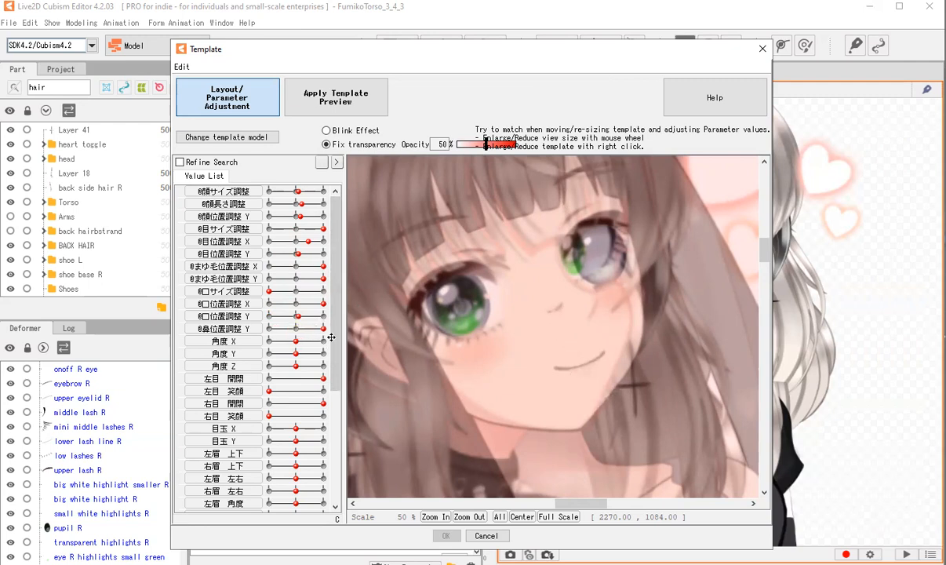
Fine-tune the template's eyebrow and eye positions and bring up the Apply Template Preview.
drag(297, 343, 295, 344)
click(222, 342)
scroll(623, 293, down, 1)
scroll(620, 289, up, 1)
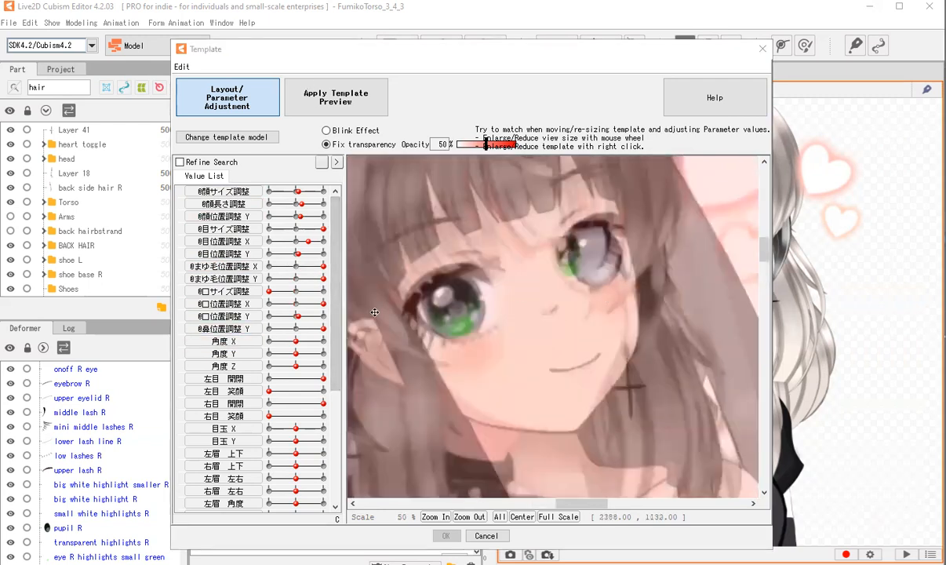
click(323, 267)
drag(322, 241, 302, 224)
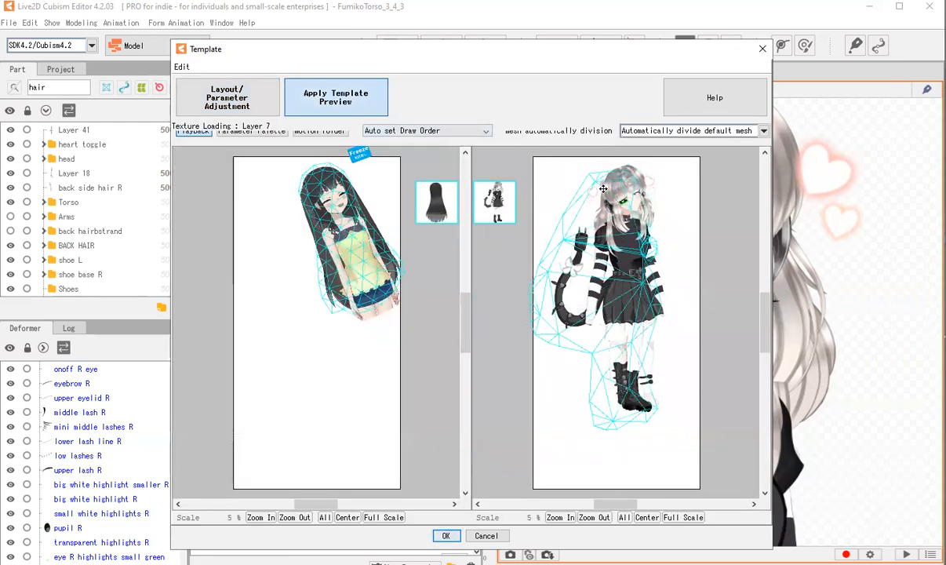
Examine which character layers correspond to the template's hair, face and body parts, and stop the motion playback.
scroll(603, 189, up, 4)
scroll(610, 283, down, 3)
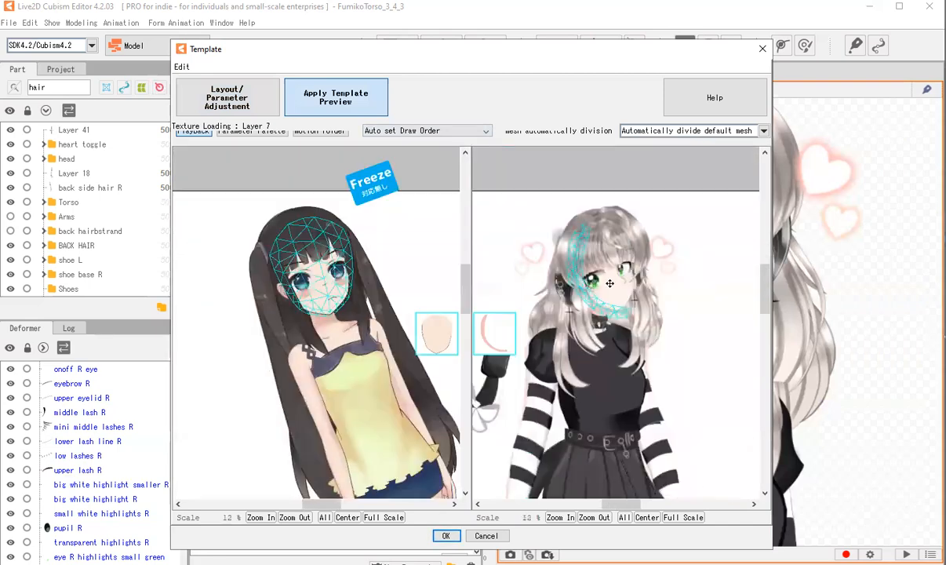
scroll(610, 283, up, 2)
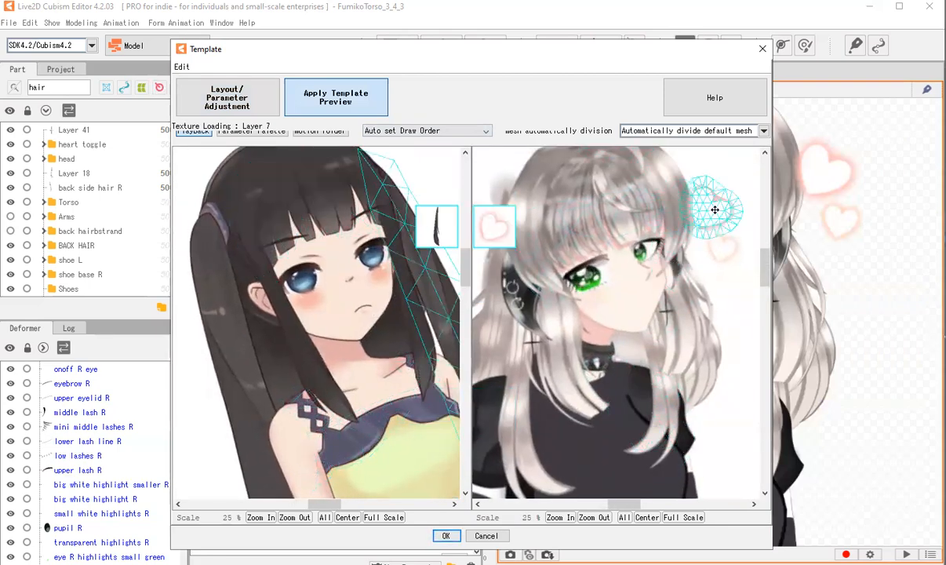
scroll(695, 236, down, 5)
scroll(683, 259, up, 3)
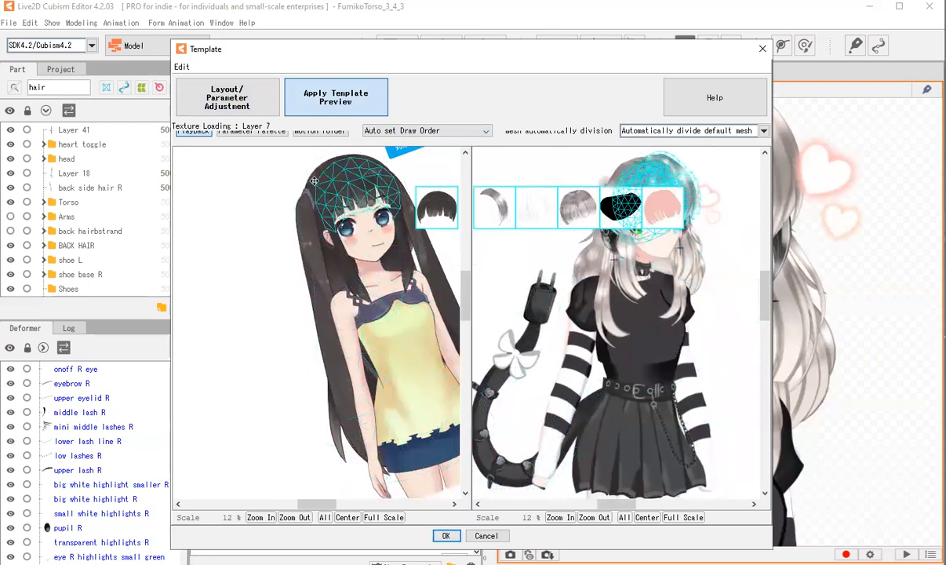
click(194, 131)
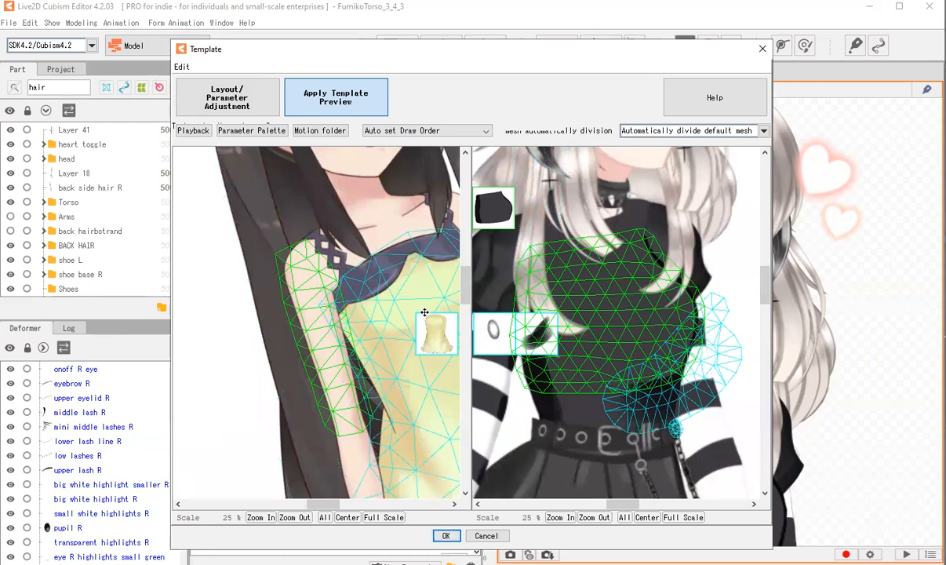
Link the character's chest, choker, cross earring and ear layers to the template's matching body, neck and left ear (_左耳) components.
click(487, 274)
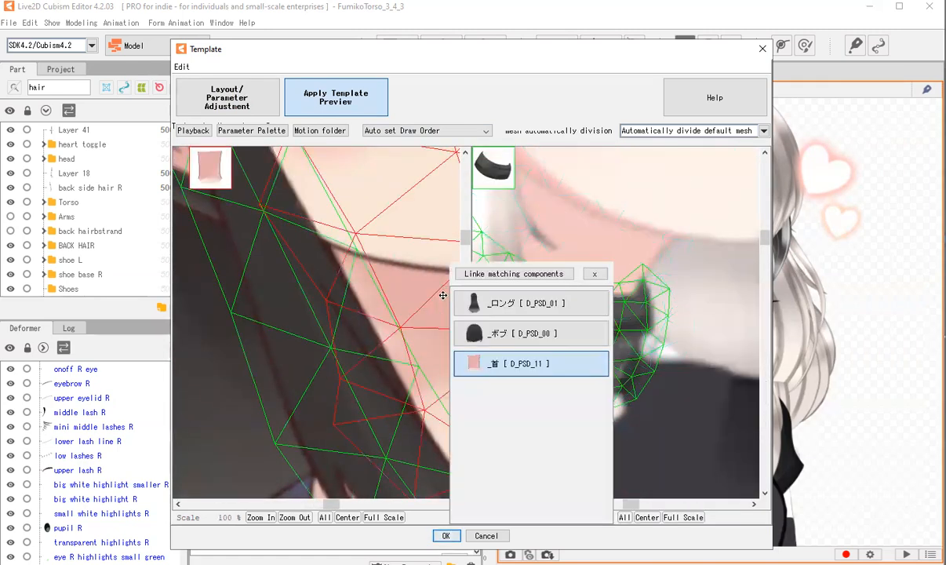
click(489, 274)
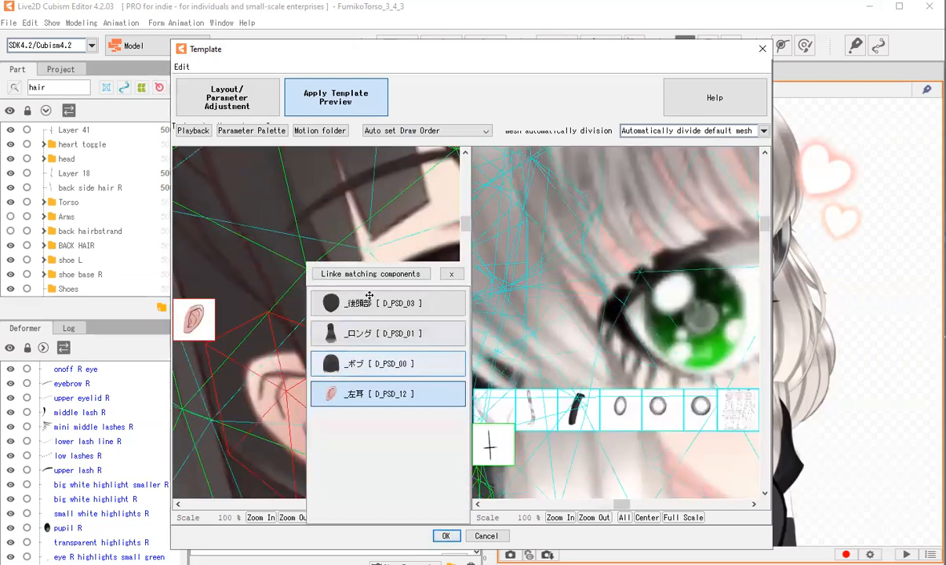
click(353, 274)
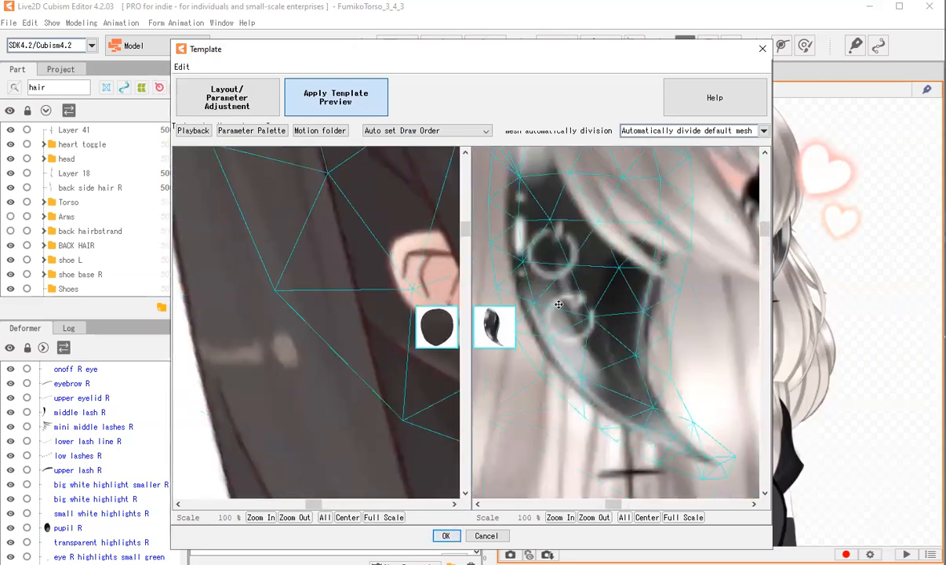
click(490, 274)
click(557, 295)
scroll(557, 295, down, 2)
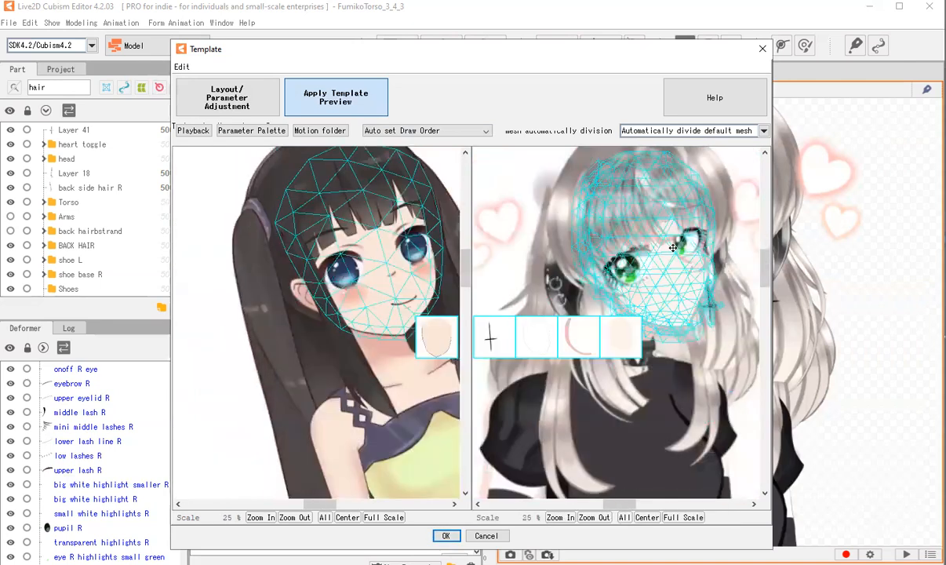
Compare the Vrstva 5 layer overlapping the character's L eye with the template's eyeball component on the same side.
scroll(644, 257, up, 1)
scroll(633, 272, up, 1)
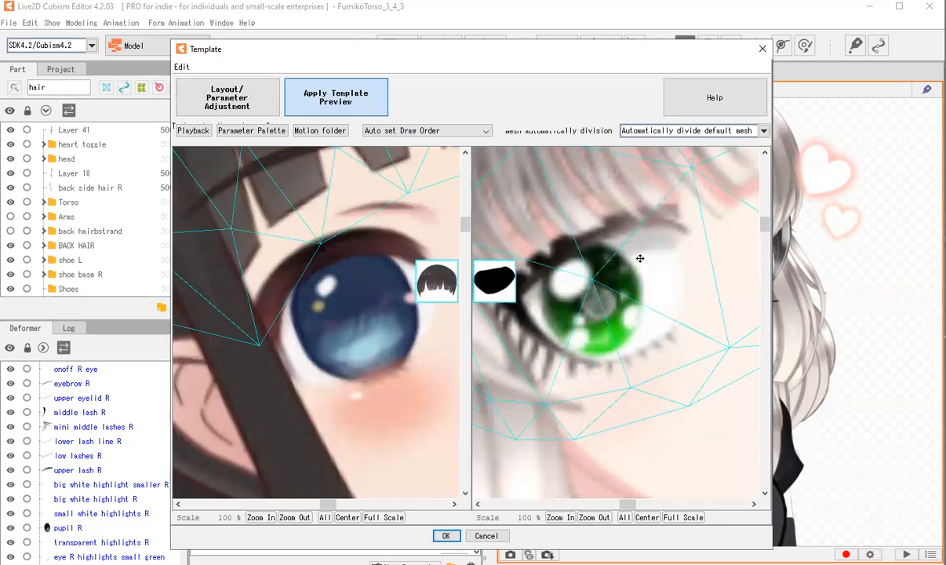
click(618, 280)
click(588, 290)
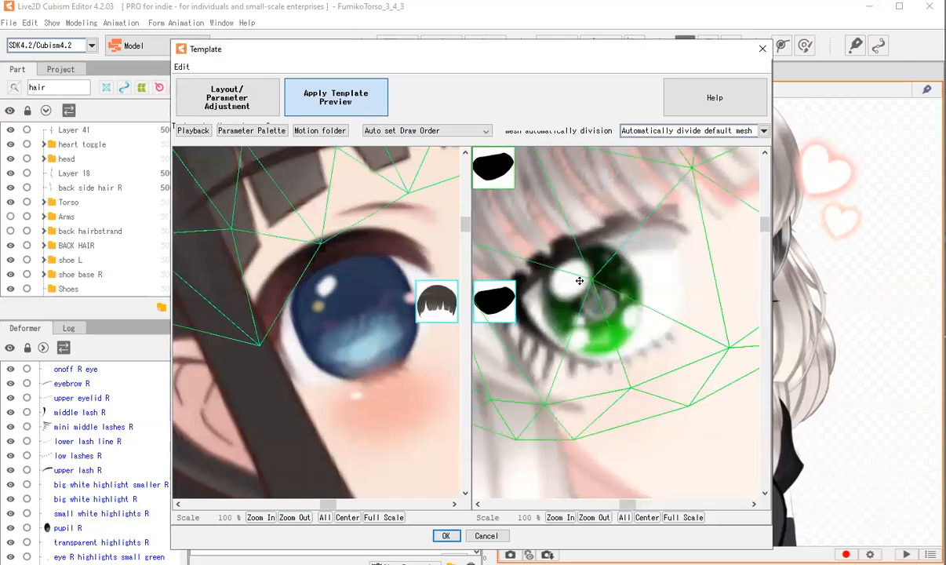
click(606, 274)
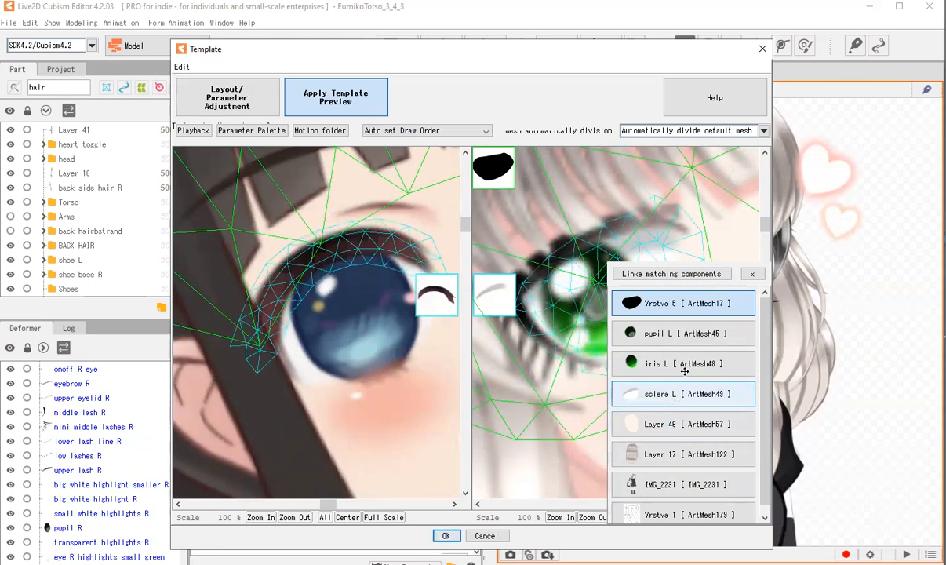
click(391, 285)
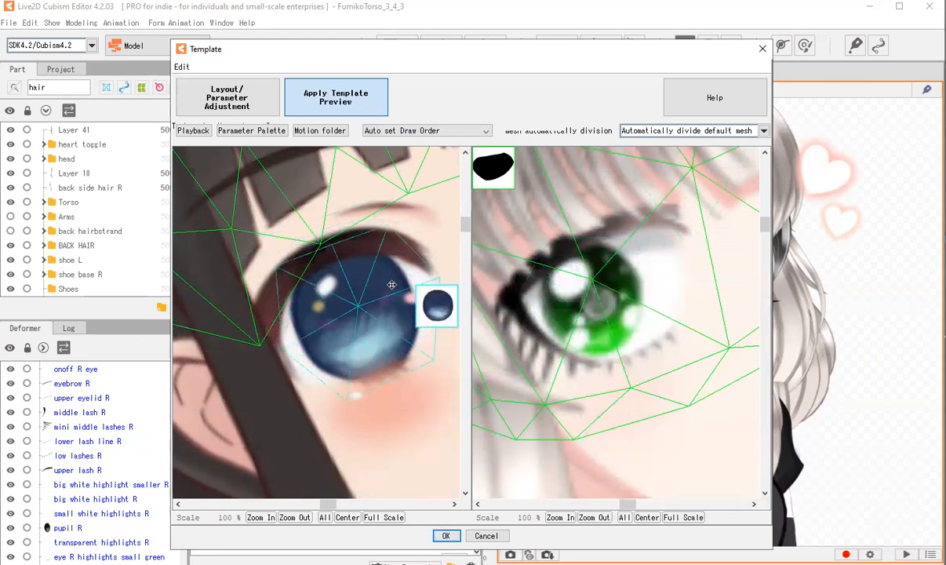
click(391, 285)
click(550, 273)
click(562, 307)
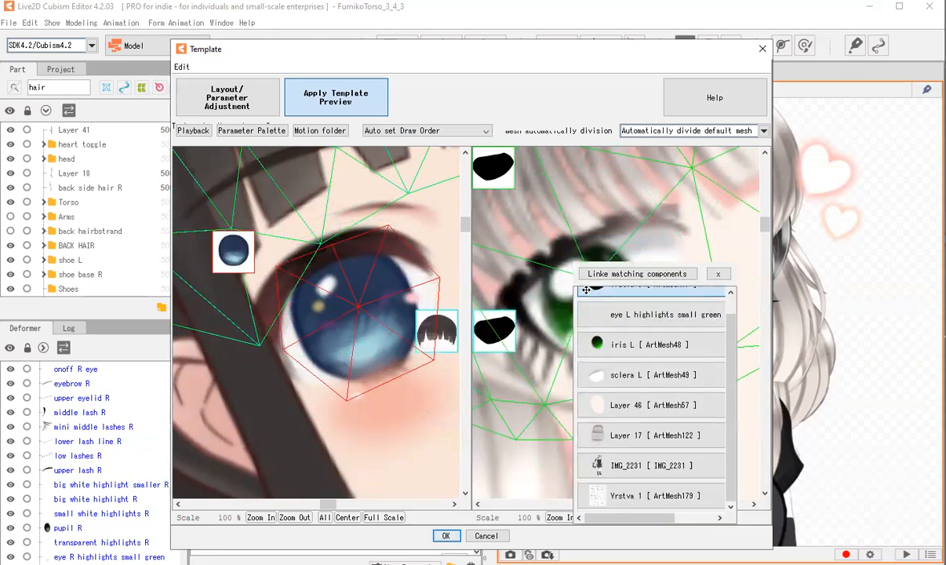
Examine how the layers around the L eye, jaw, neck and bangs are matched to template components.
click(717, 274)
scroll(590, 245, down, 5)
scroll(601, 284, up, 5)
click(640, 317)
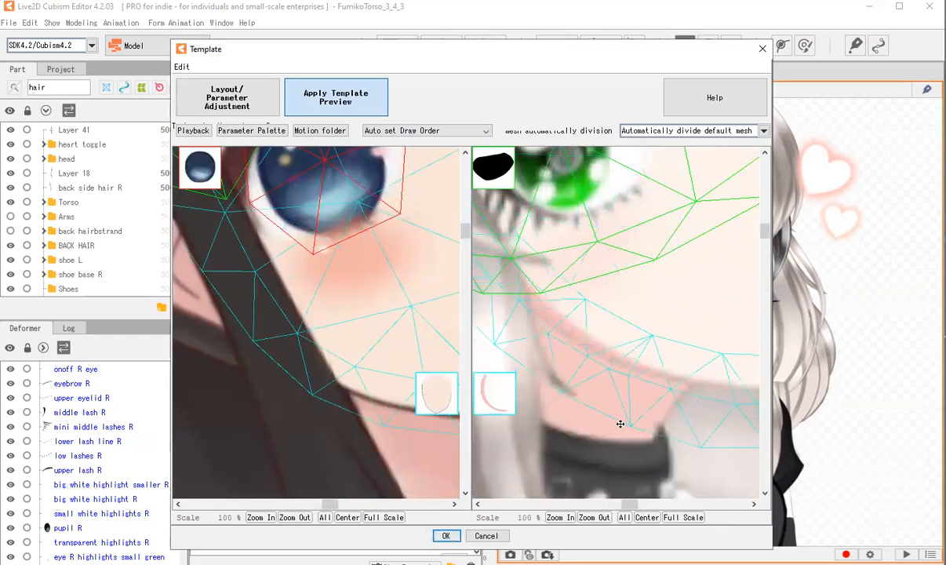
scroll(604, 309, down, 3)
scroll(620, 279, up, 2)
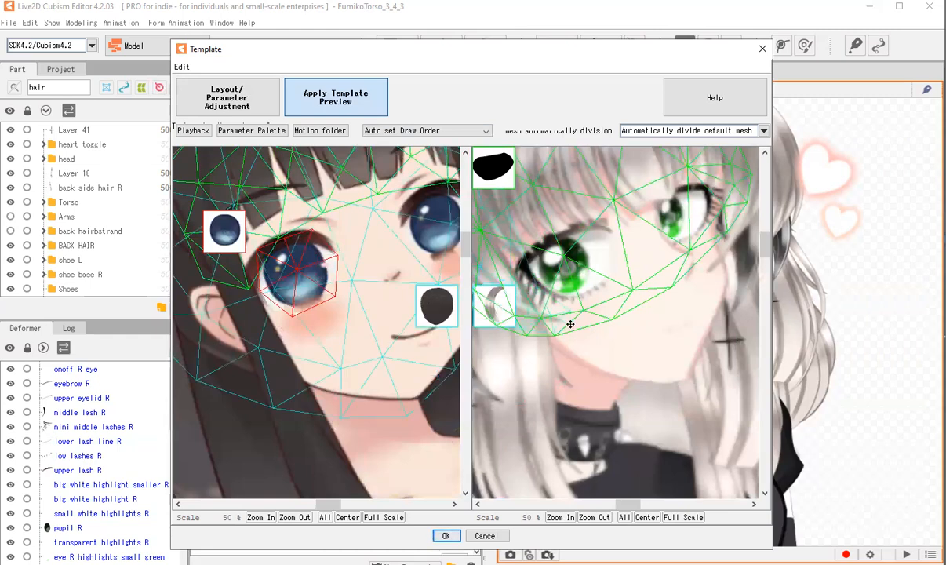
scroll(566, 321, down, 3)
scroll(620, 254, up, 1)
scroll(620, 253, up, 3)
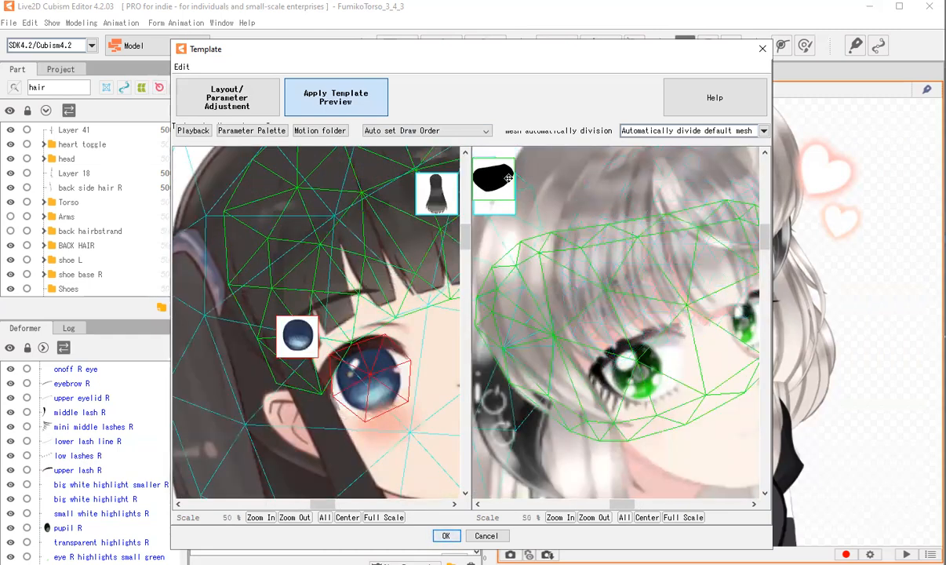
scroll(633, 297, up, 2)
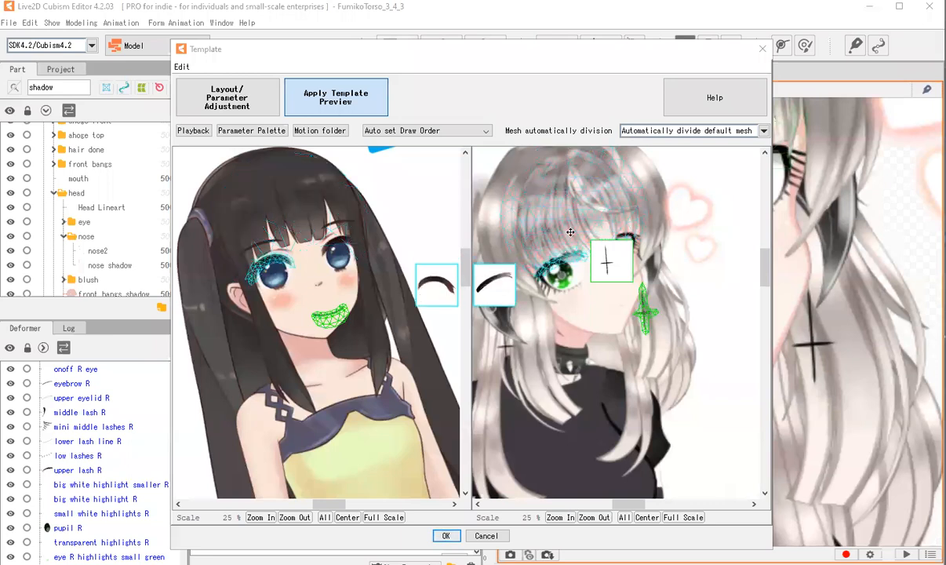
Link the cross earring on the character's R side to the template's right ear component (_右耳).
scroll(688, 324, up, 2)
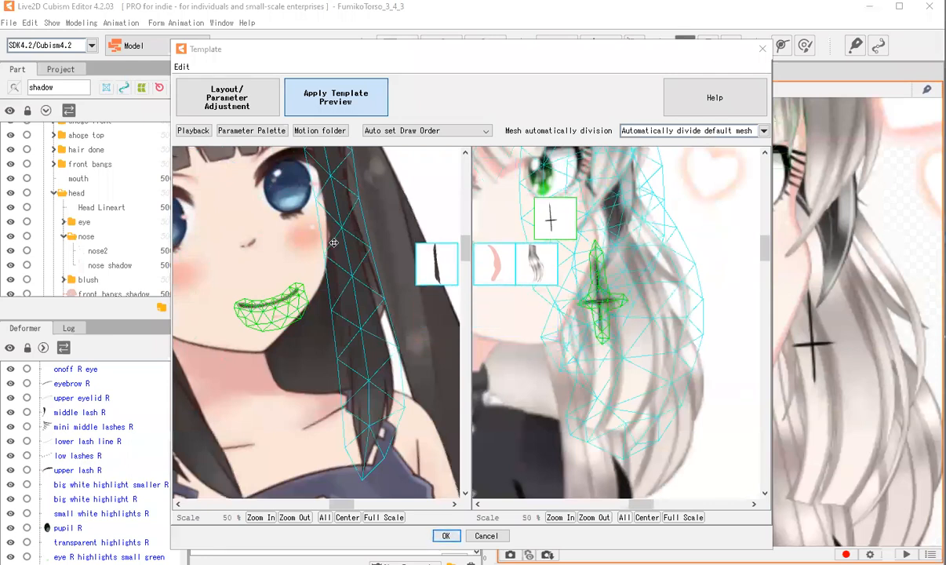
click(307, 235)
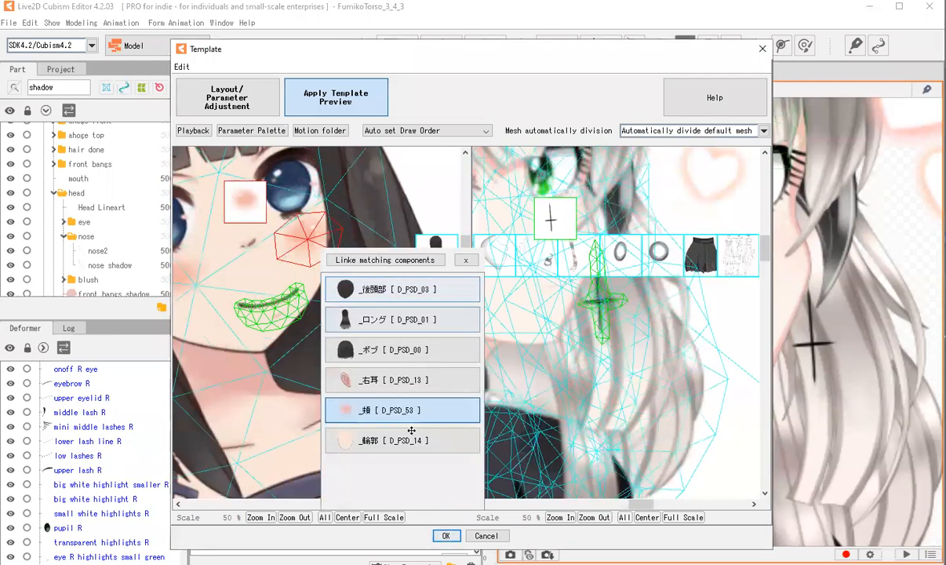
click(390, 381)
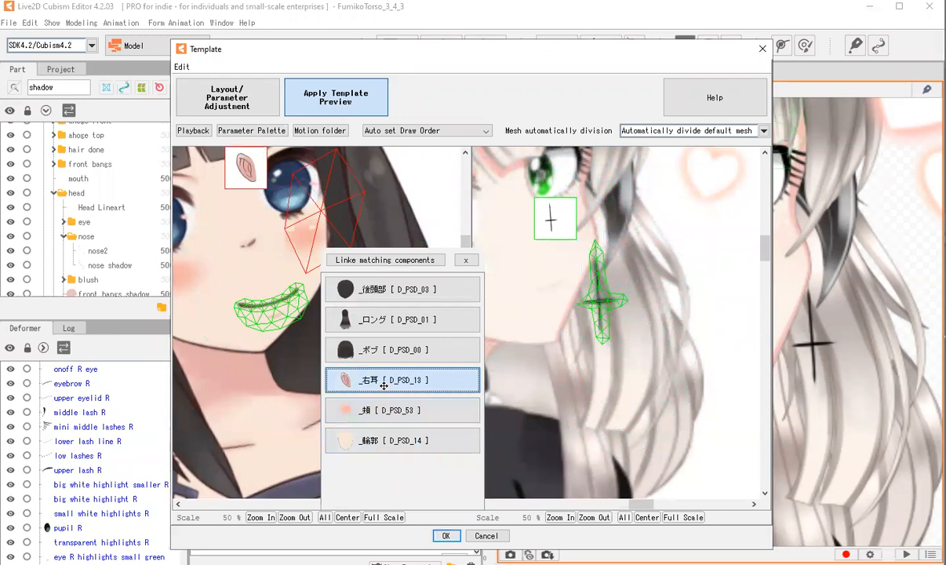
click(304, 239)
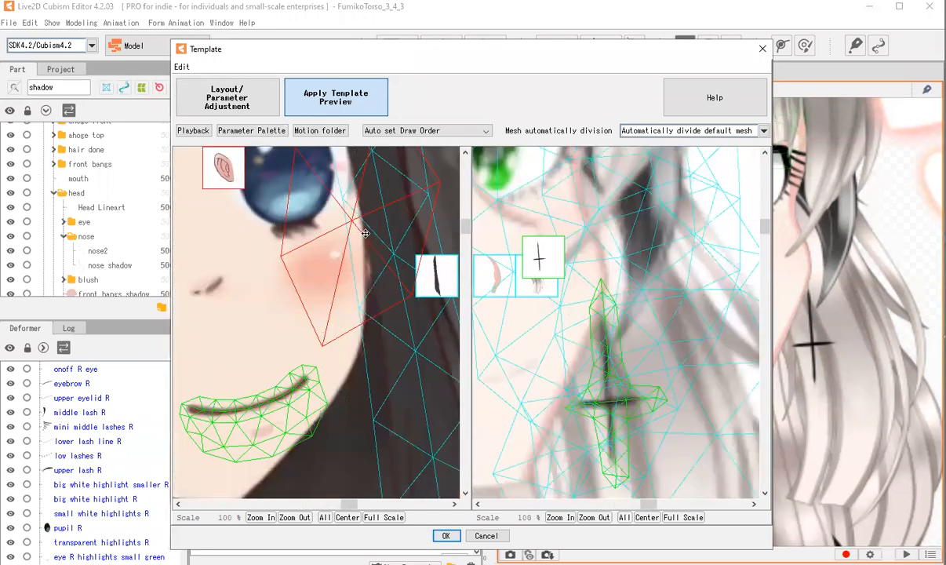
click(343, 217)
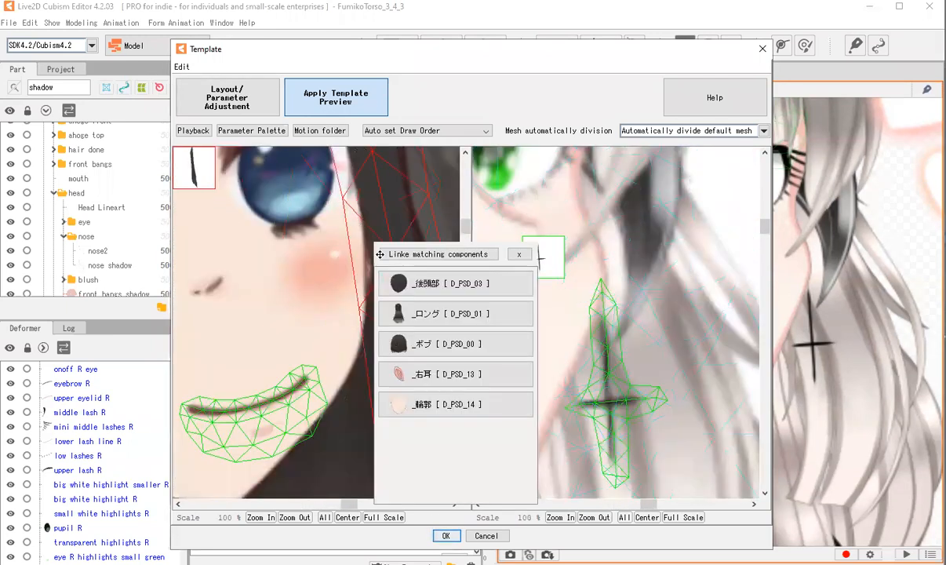
click(433, 373)
click(413, 256)
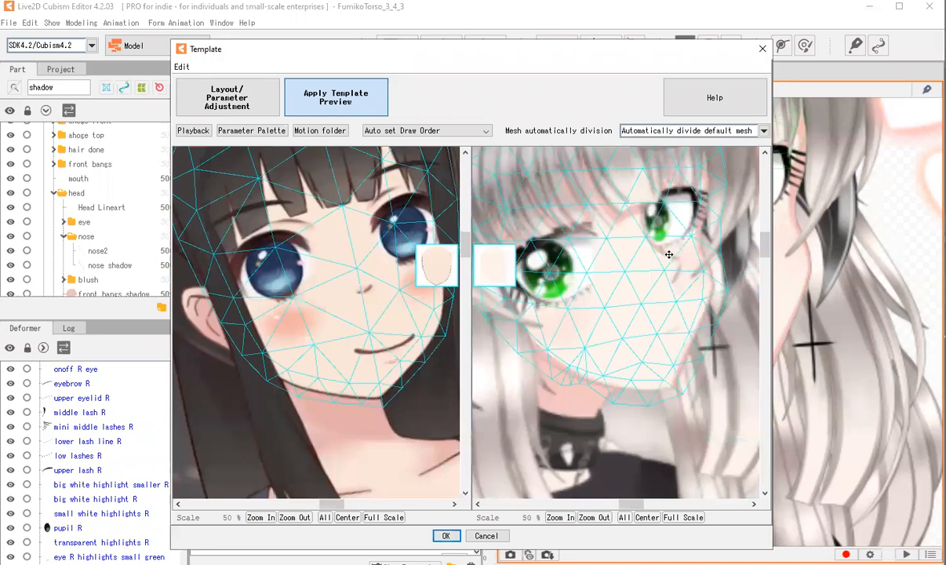
Link the curved line layer between the R eye and the nose to the template's nose component (_鼻).
scroll(668, 255, up, 3)
click(668, 256)
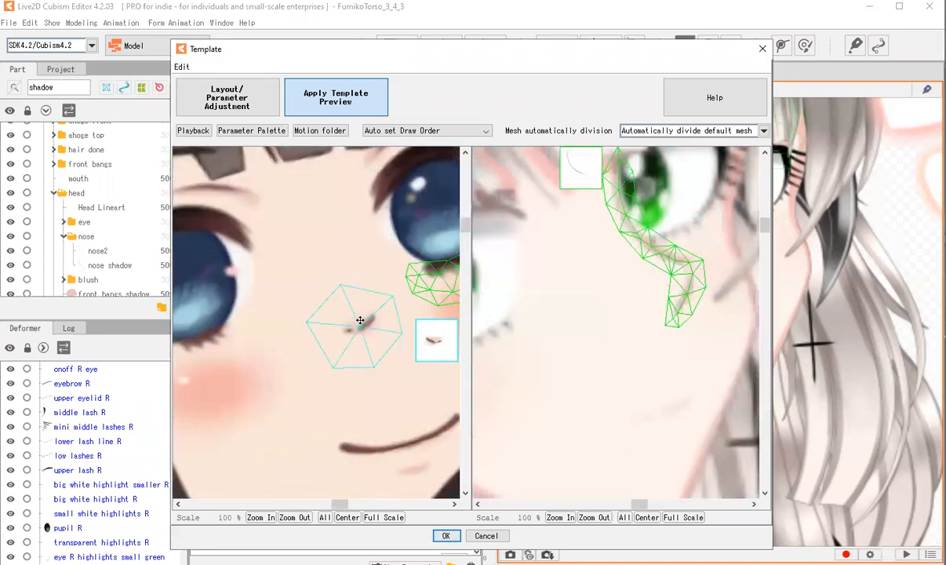
click(361, 320)
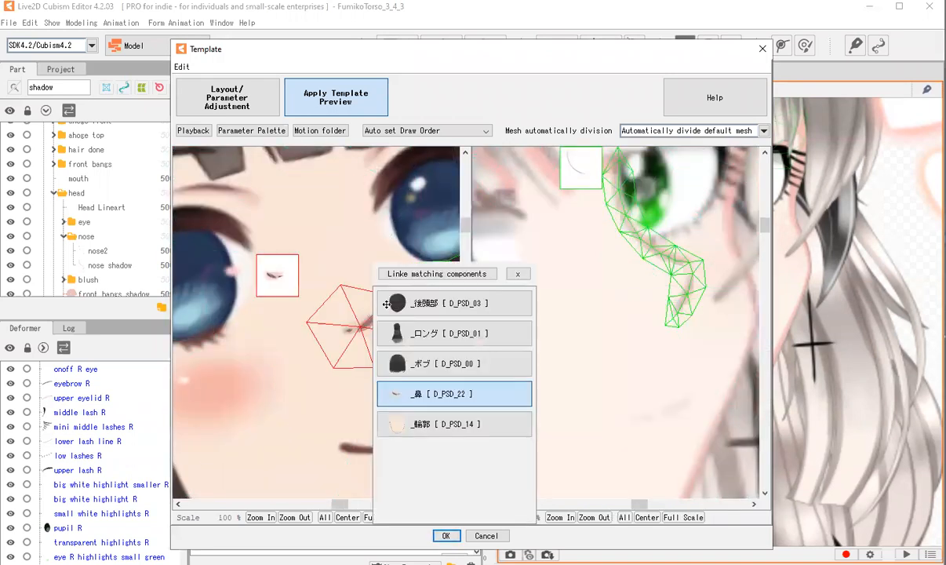
click(746, 223)
click(660, 256)
click(369, 324)
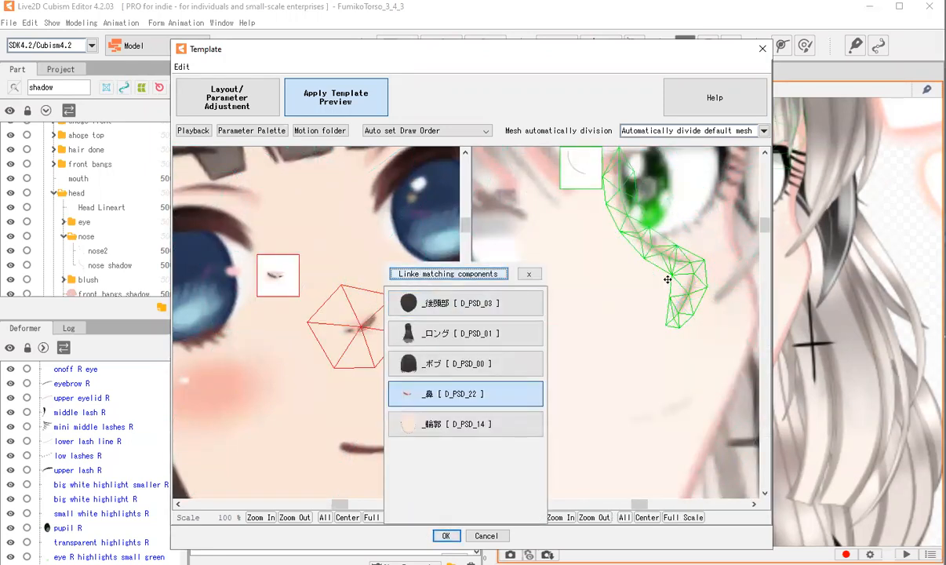
Link the big white highlight R layer to the template's right eye highlight component (_右ハイライト1).
scroll(425, 249, down, 3)
scroll(425, 249, up, 5)
click(425, 249)
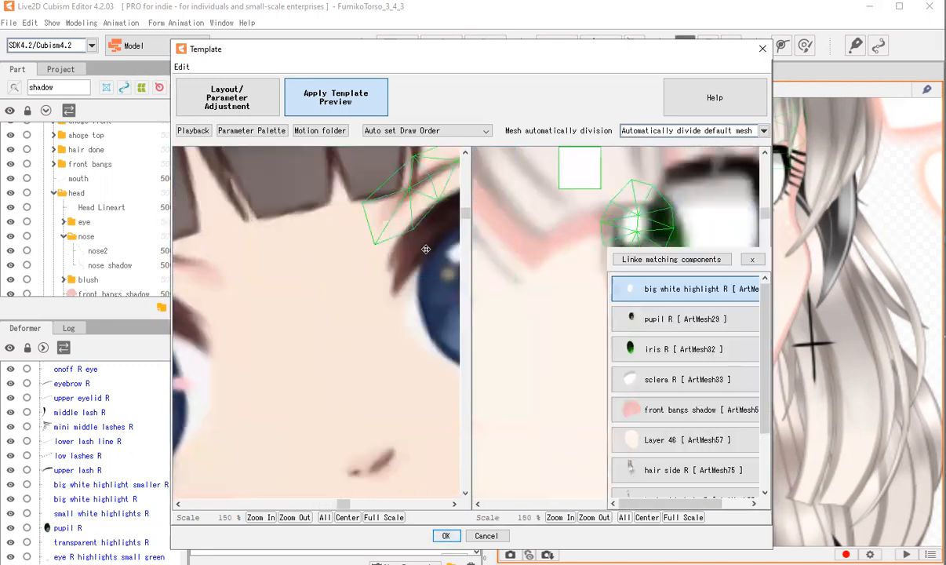
scroll(425, 249, down, 3)
scroll(425, 249, up, 3)
click(440, 252)
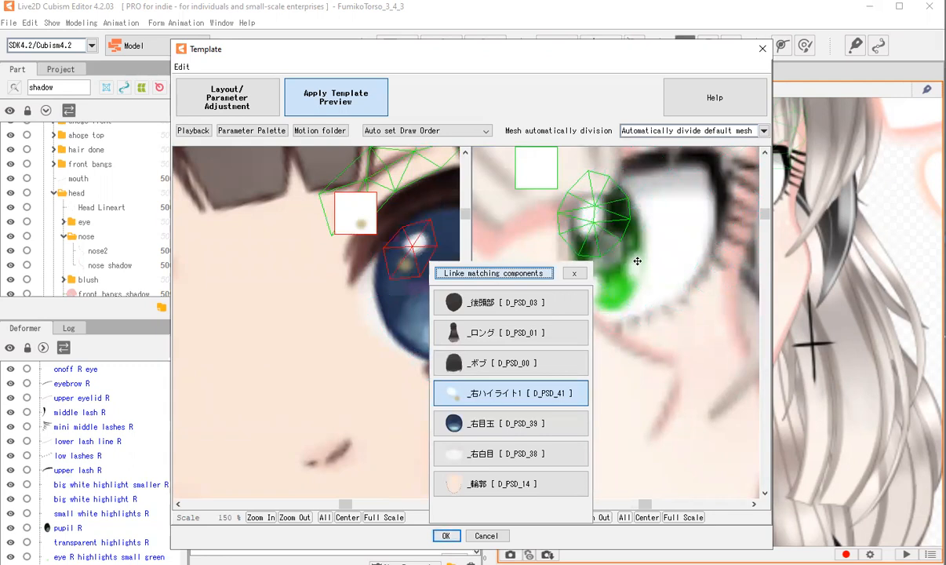
Link the lower highlight layer in the character's R eye to the template's _右ハイライト1 component.
scroll(637, 262, up, 1)
click(602, 255)
click(421, 240)
click(453, 240)
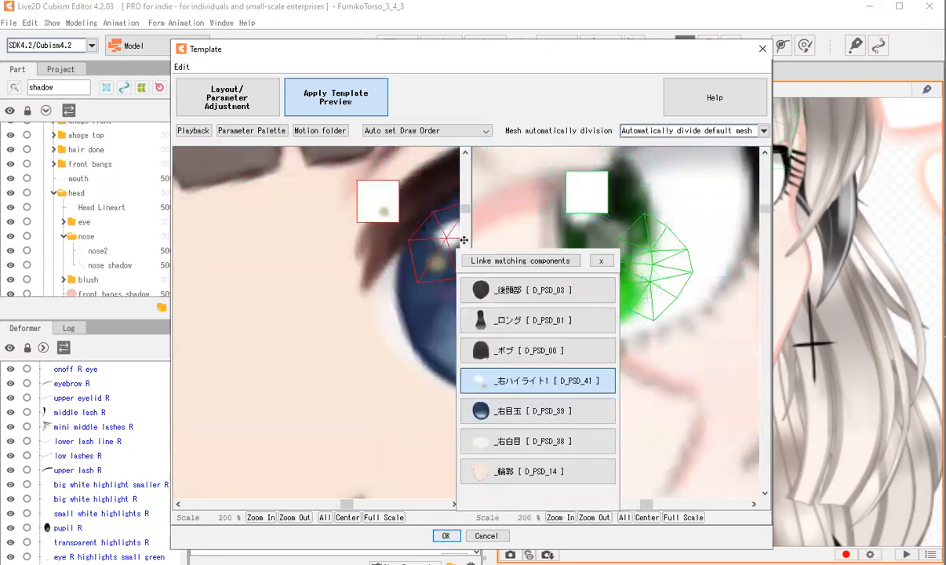
click(505, 260)
Link the mini middle lashes R and middle lash R layers to the template's right upper lash component (_右上まつげ2).
scroll(330, 312, down, 1)
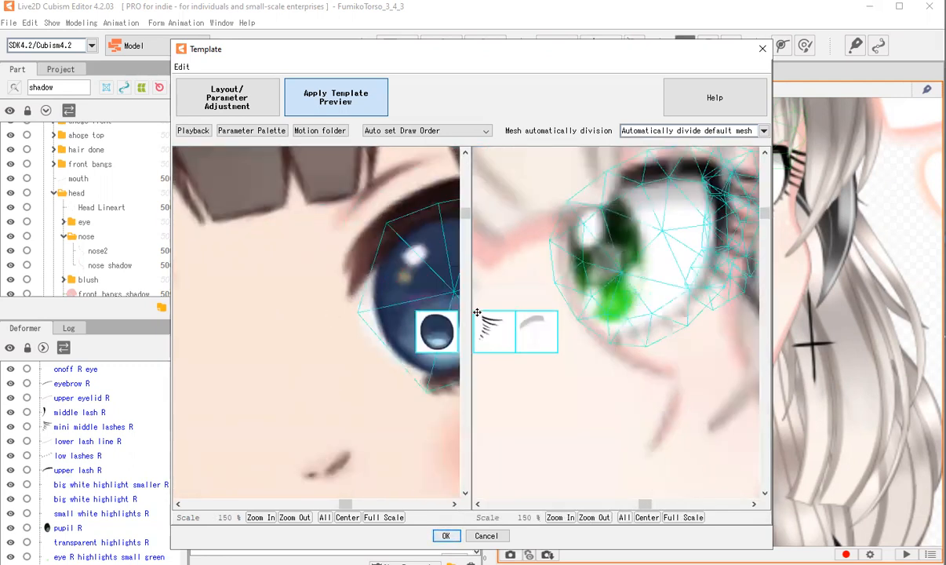
click(638, 330)
scroll(371, 320, down, 1)
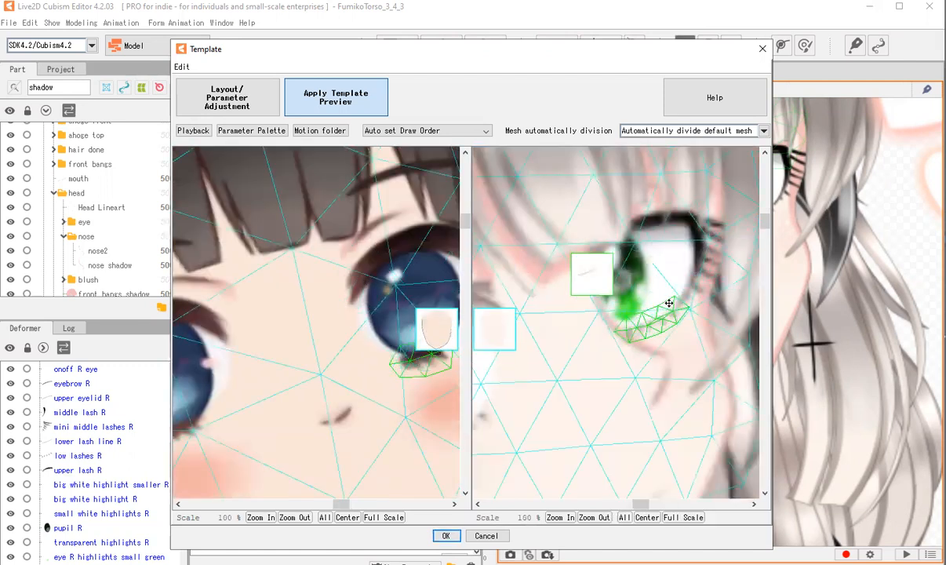
scroll(727, 251, up, 1)
click(705, 201)
scroll(286, 287, down, 2)
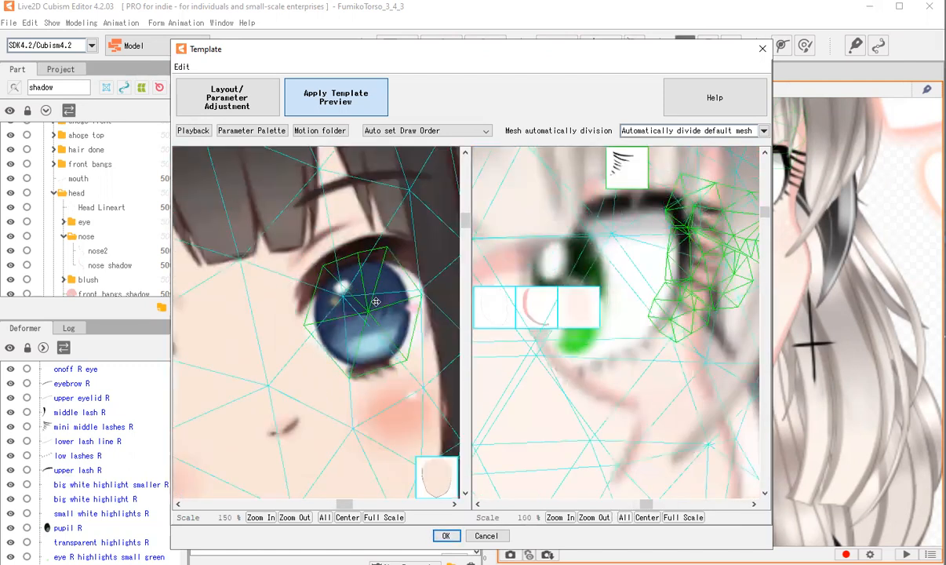
scroll(313, 284, up, 2)
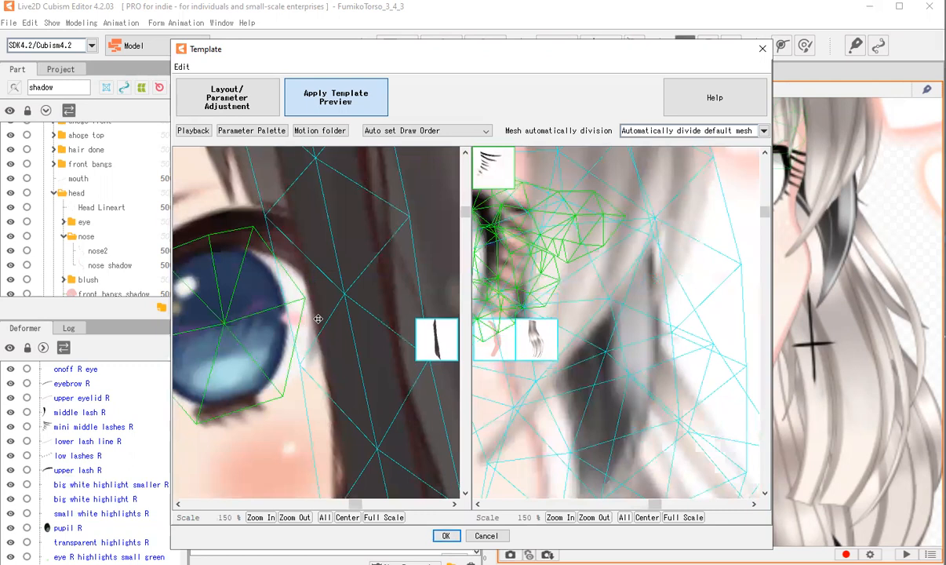
click(313, 324)
click(406, 423)
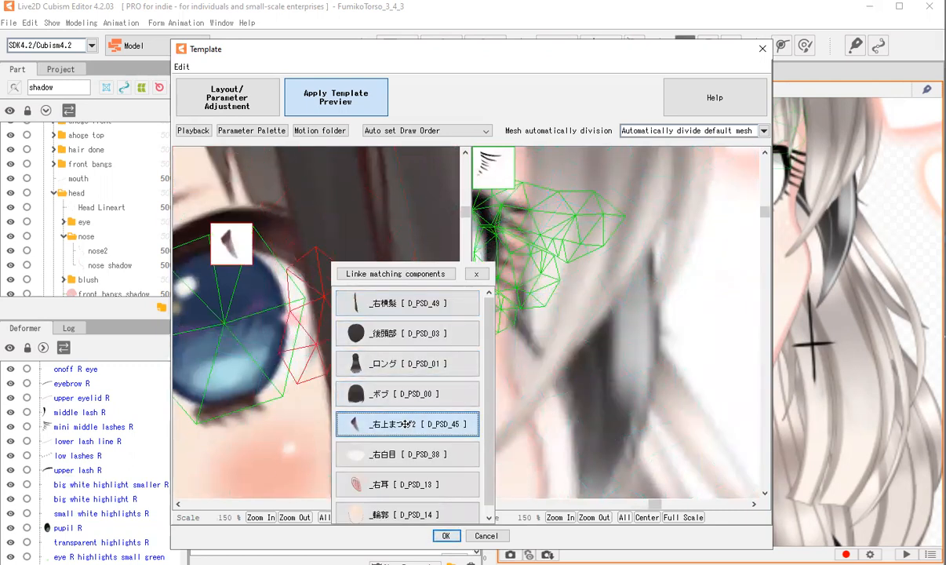
click(400, 273)
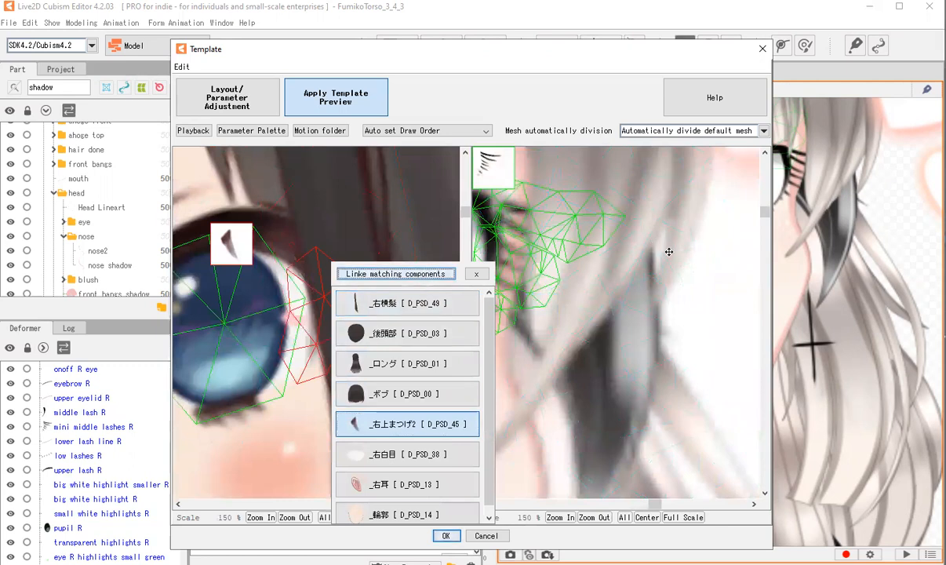
click(590, 242)
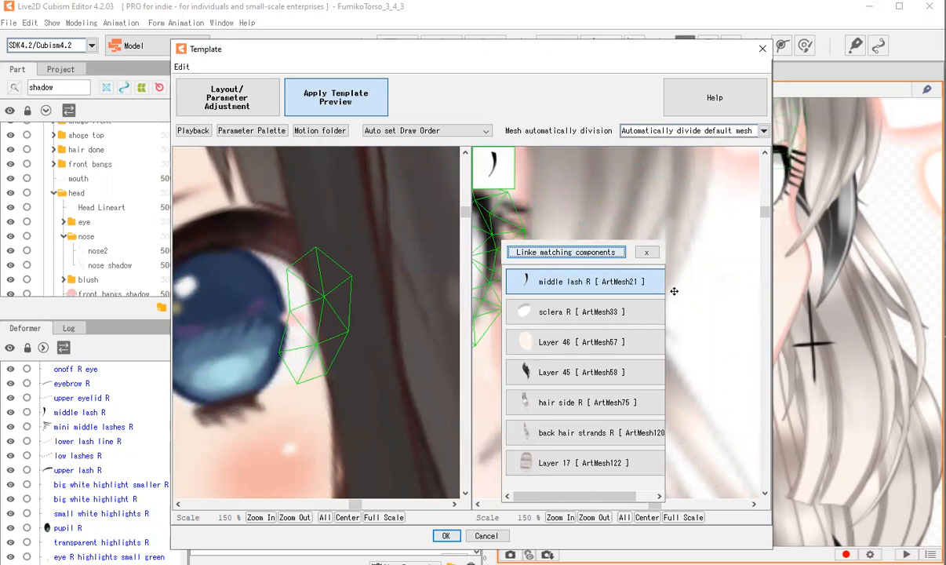
Link the curved hair highlight layer at the character's crown to the template's front hair component (_前髪).
scroll(674, 291, down, 3)
scroll(662, 250, down, 3)
scroll(666, 245, up, 3)
click(666, 245)
click(279, 206)
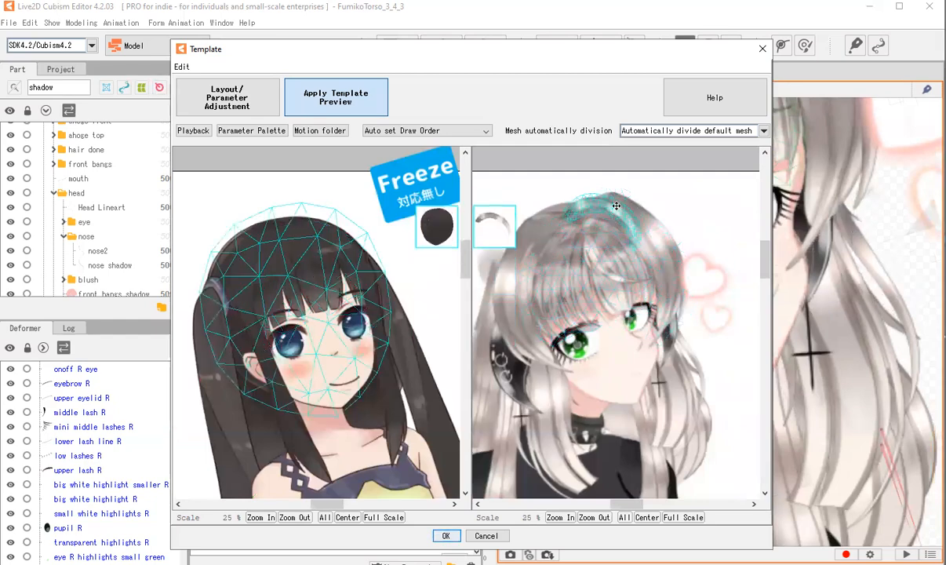
click(300, 263)
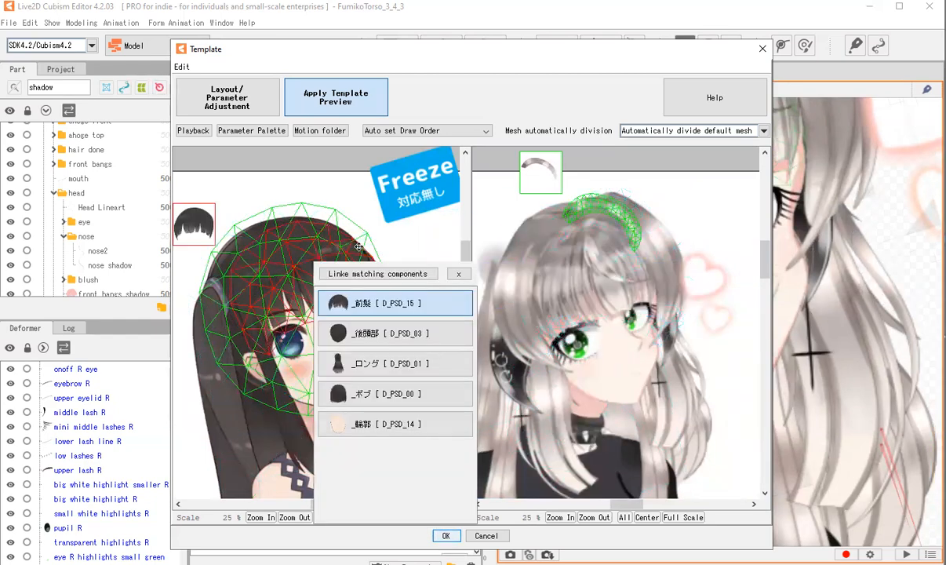
click(398, 300)
click(301, 244)
click(396, 272)
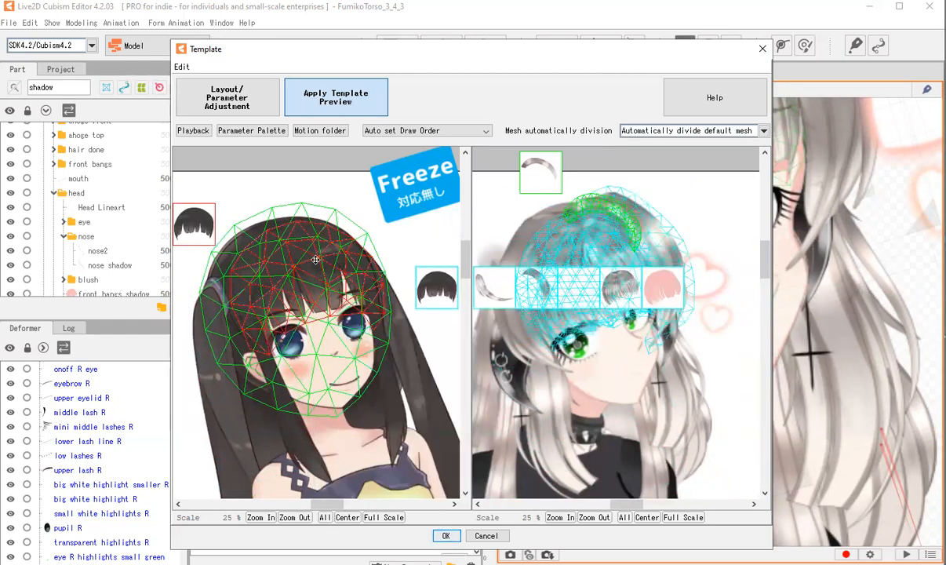
Link the curved highlight layers on the character's crown and fringe to the template's front hair component (_前髪).
click(368, 261)
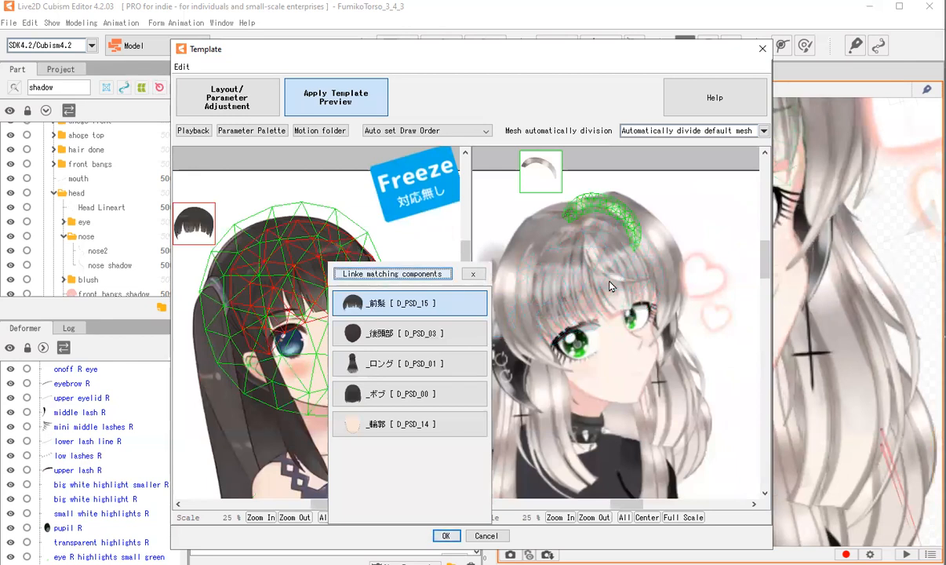
scroll(640, 247, up, 3)
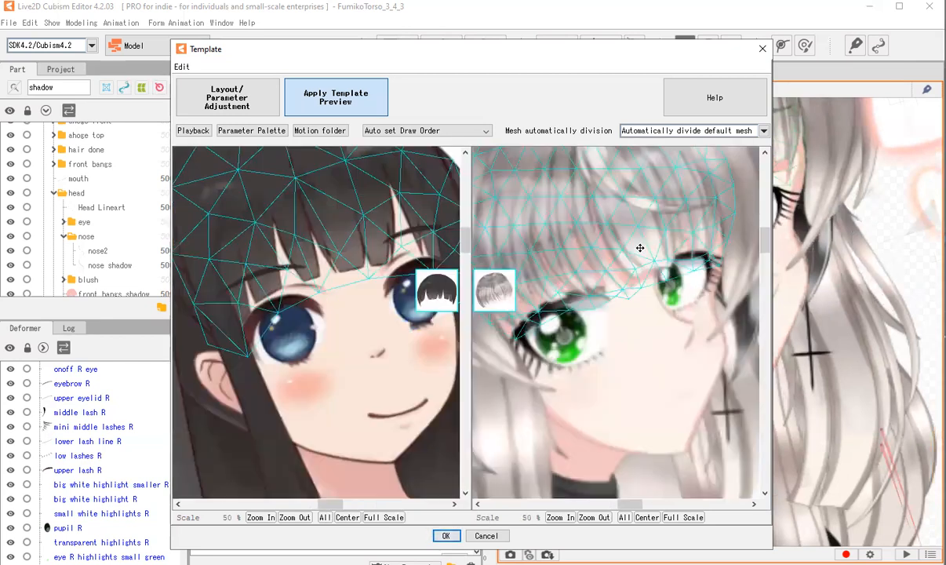
click(631, 201)
click(352, 213)
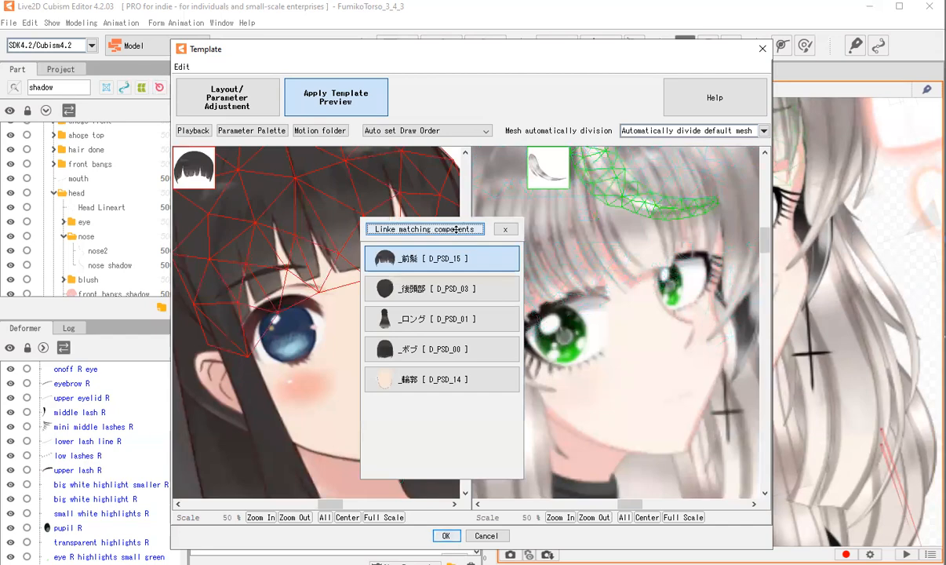
scroll(641, 238, down, 1)
scroll(659, 292, up, 1)
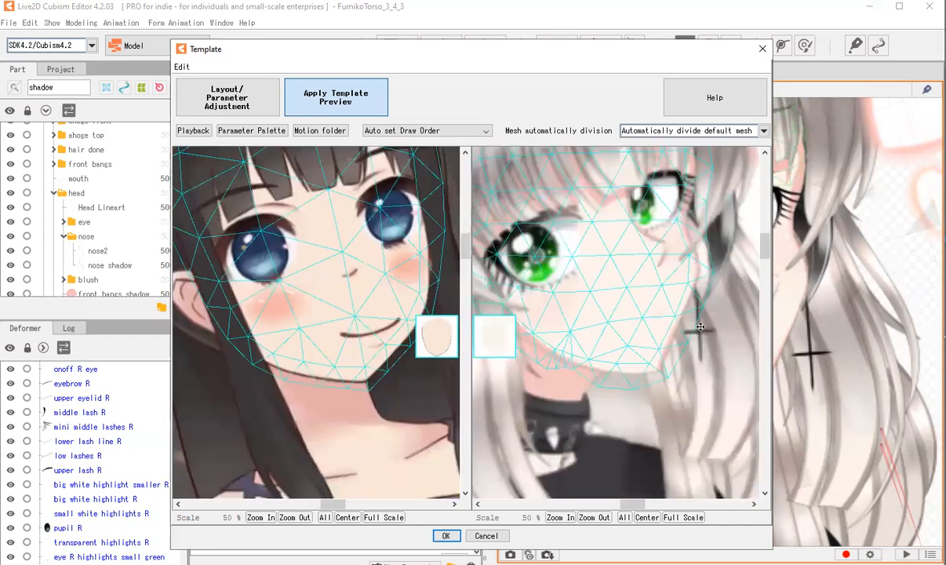
Link the black pierced ear layer beside the character's face to the template's left ear component (_左耳).
scroll(600, 337, down, 2)
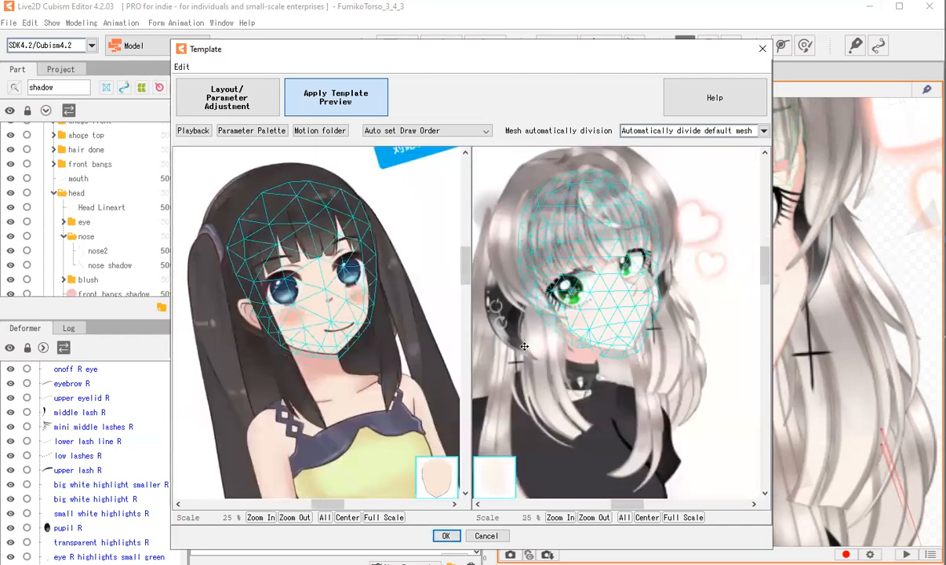
scroll(552, 324, up, 2)
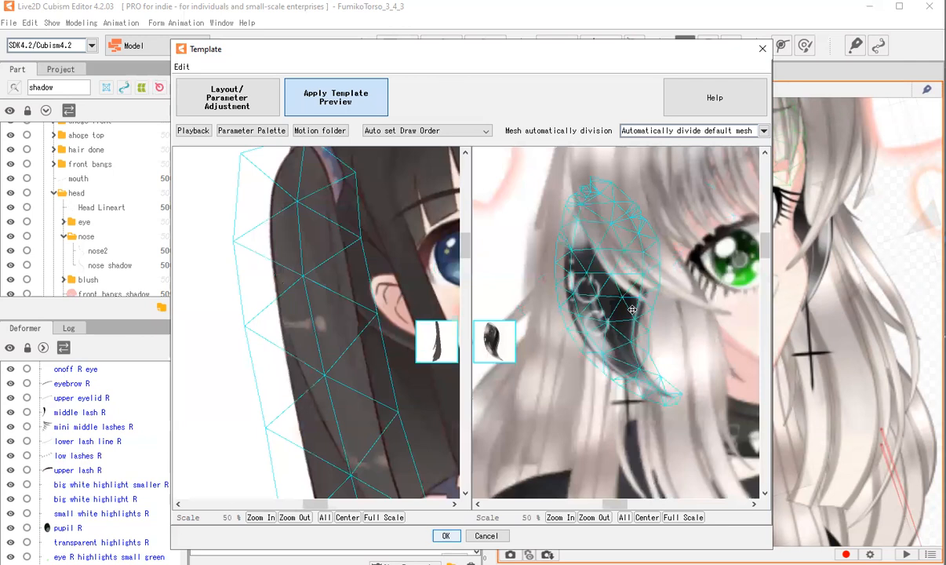
click(392, 275)
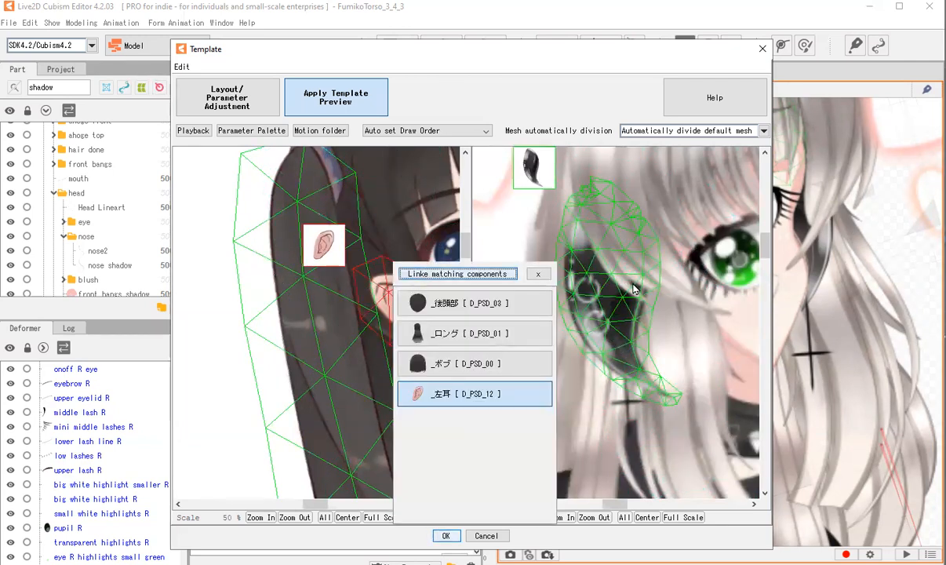
Link the upper chest layer of the character's black top to the template's body component (_体).
scroll(667, 253, down, 2)
scroll(463, 314, up, 1)
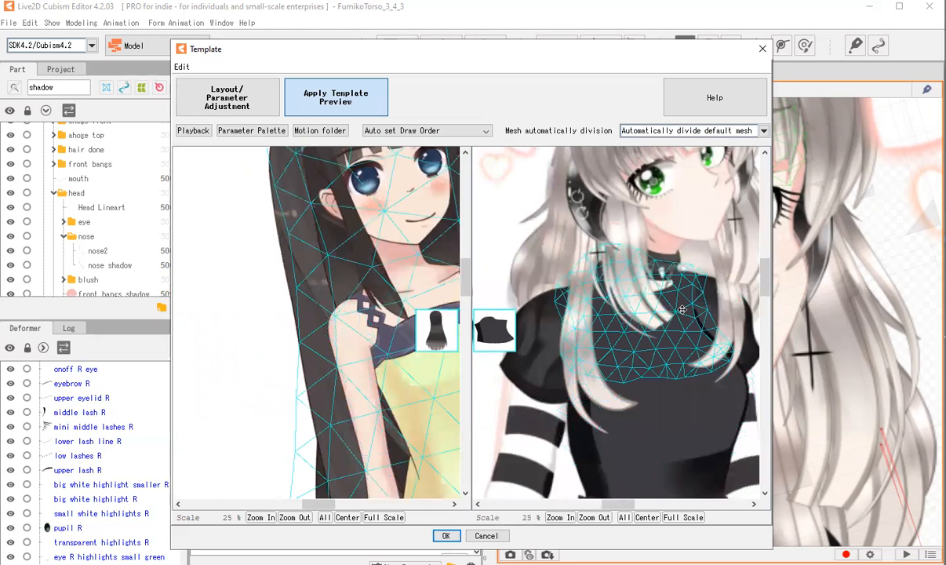
click(451, 271)
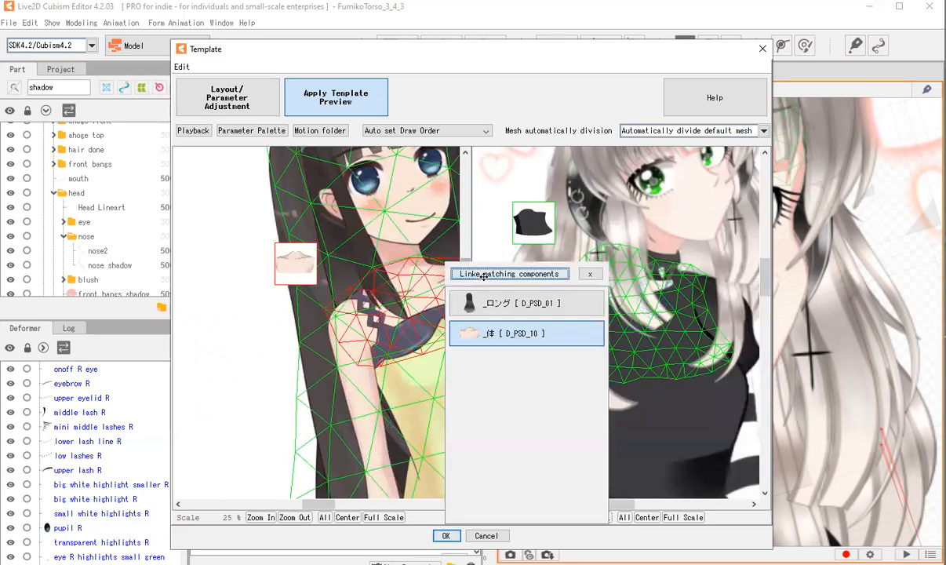
Link the black pleated skirt layer to the template's skirt component (_スカート).
scroll(658, 402, down, 3)
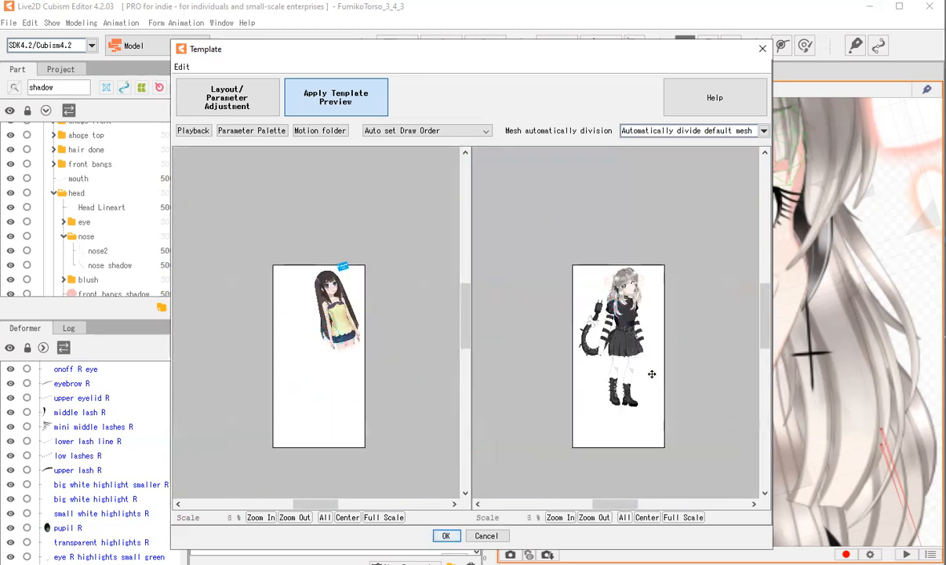
scroll(619, 356, up, 2)
click(569, 257)
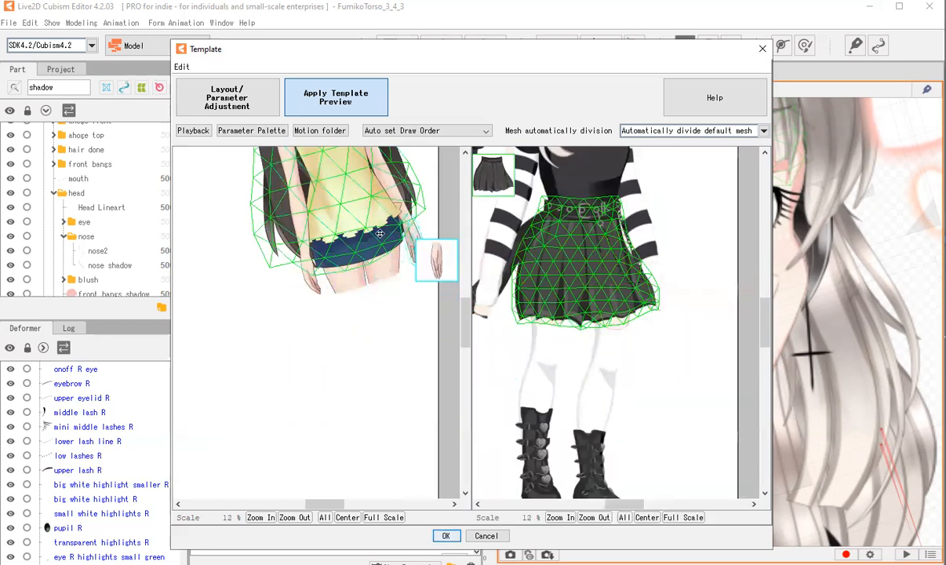
click(374, 248)
click(448, 271)
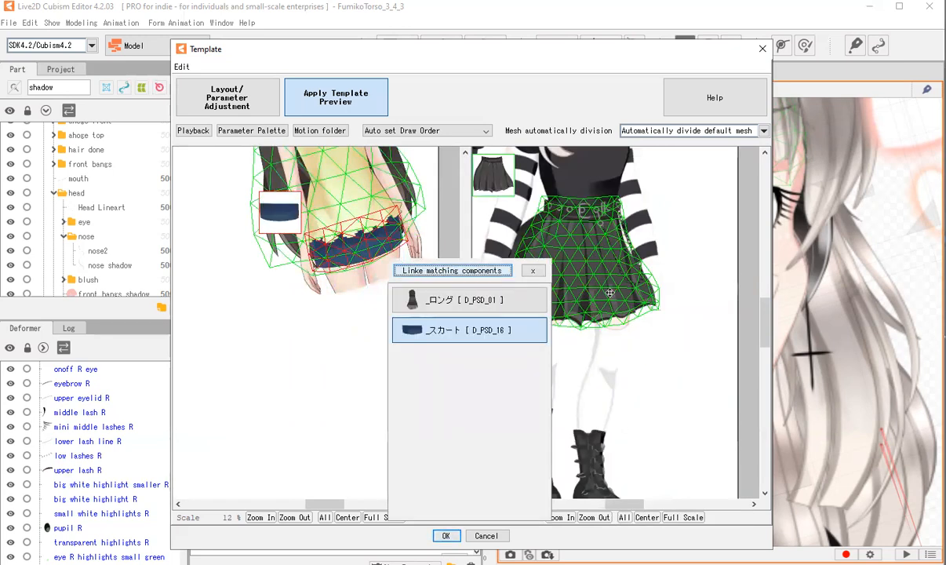
Link the boot layer to the template's left leg component (_左脚).
scroll(638, 283, down, 3)
scroll(615, 337, up, 3)
click(625, 337)
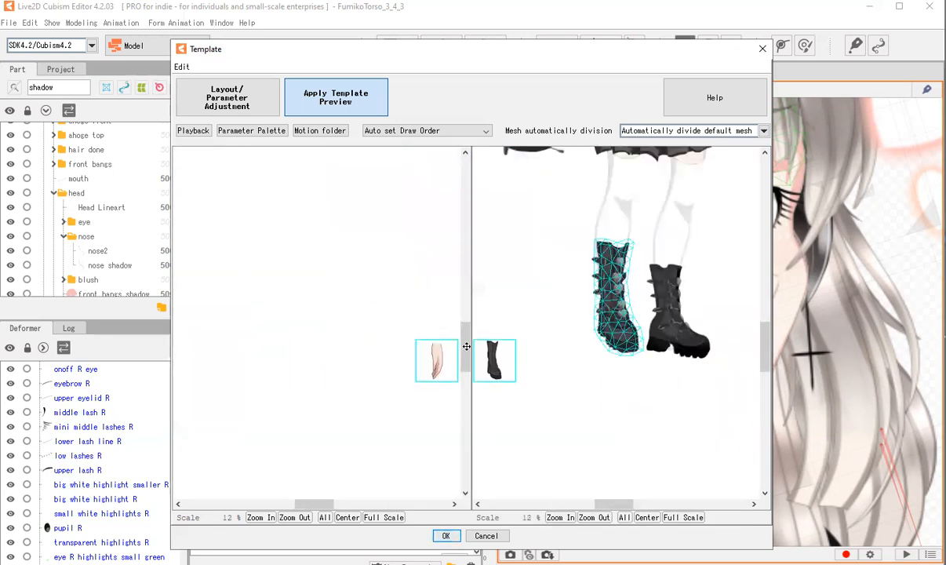
scroll(404, 302, down, 3)
scroll(396, 282, up, 4)
click(390, 255)
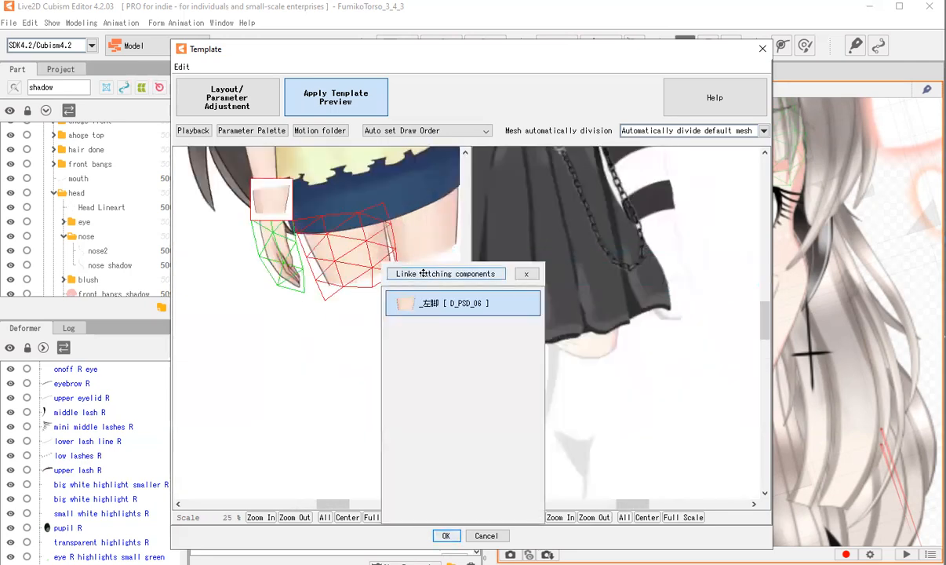
click(423, 274)
click(387, 251)
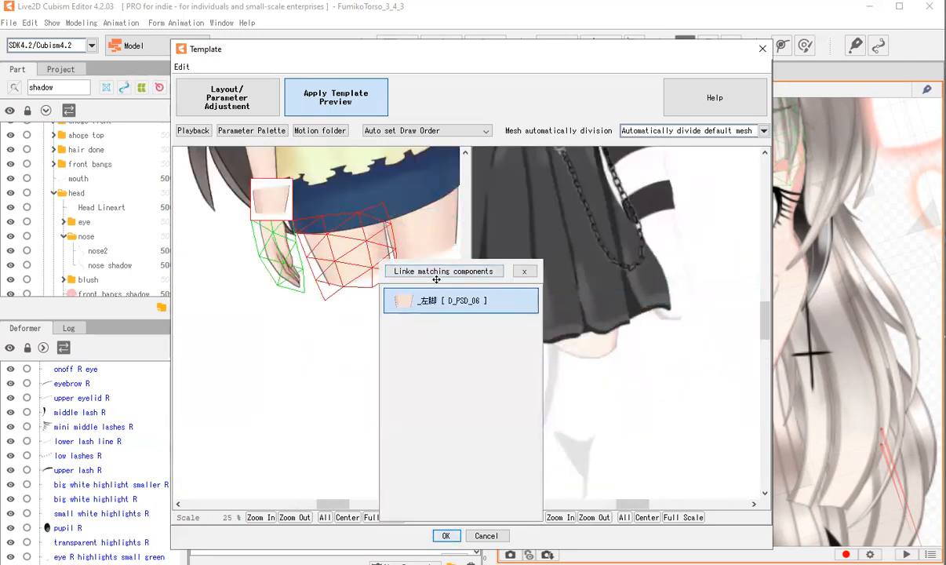
Link the thigh stocking layer and the leg layer beneath the skirt to the template's right leg component (_右脚).
click(616, 366)
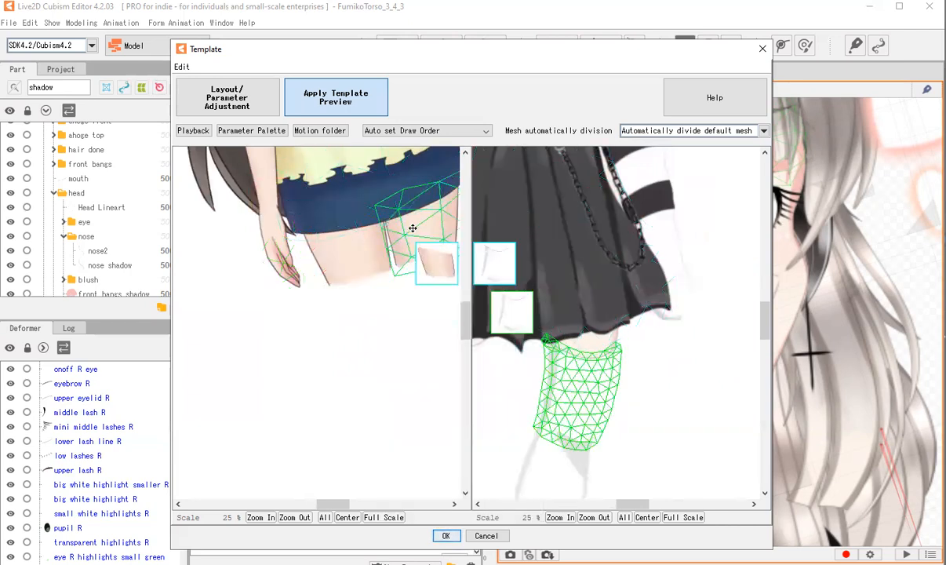
click(445, 223)
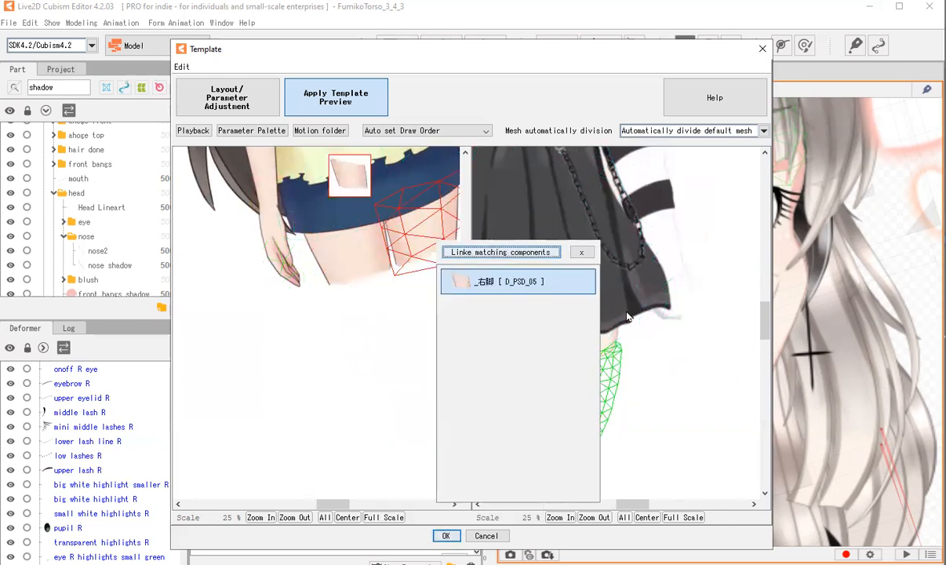
click(446, 228)
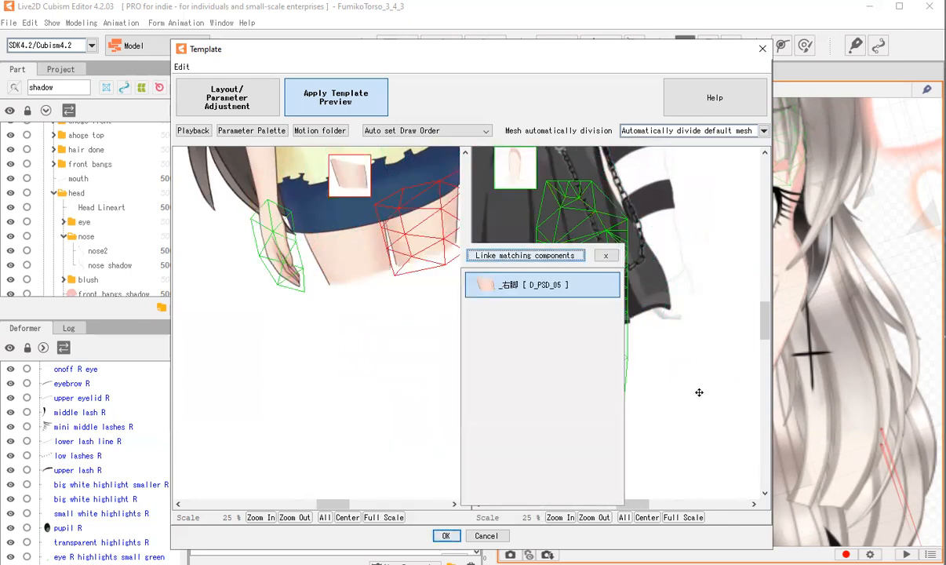
Link the remaining leg layer to the matching leg component of the template.
scroll(587, 349, down, 1)
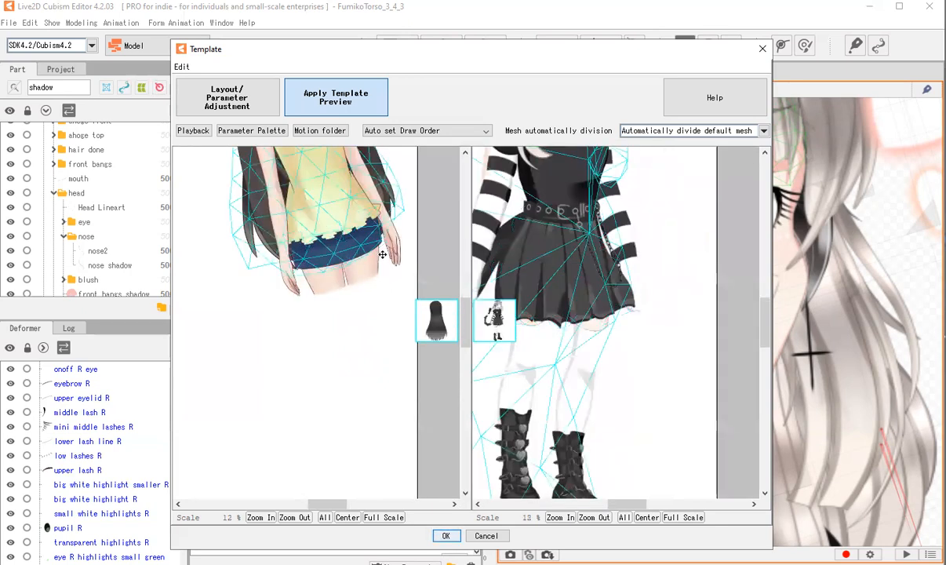
scroll(406, 303, up, 1)
scroll(545, 342, down, 2)
scroll(548, 343, up, 2)
click(552, 346)
scroll(353, 373, down, 2)
scroll(384, 299, up, 2)
click(350, 316)
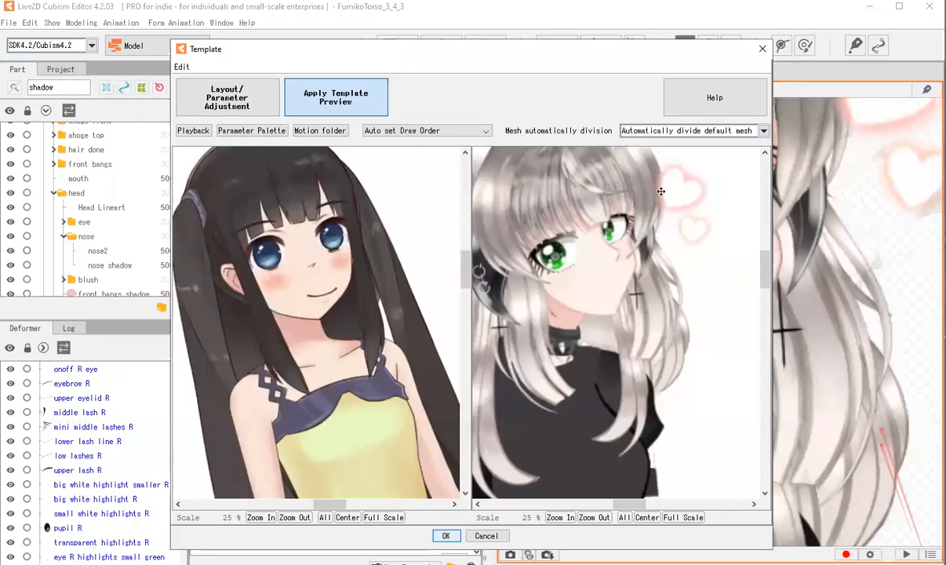
Examine the side hair links and play the motion preview to check how the whole character moves with the template.
click(668, 287)
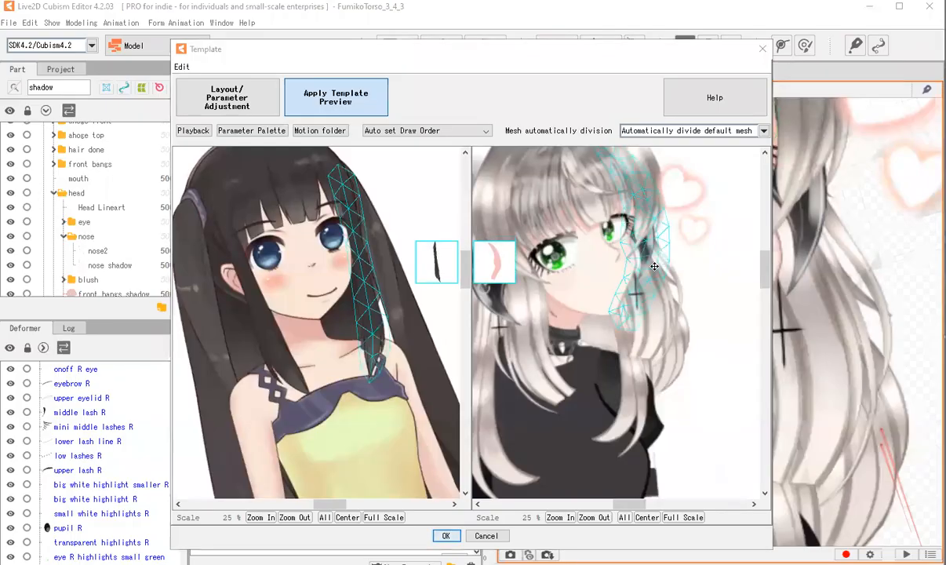
click(638, 247)
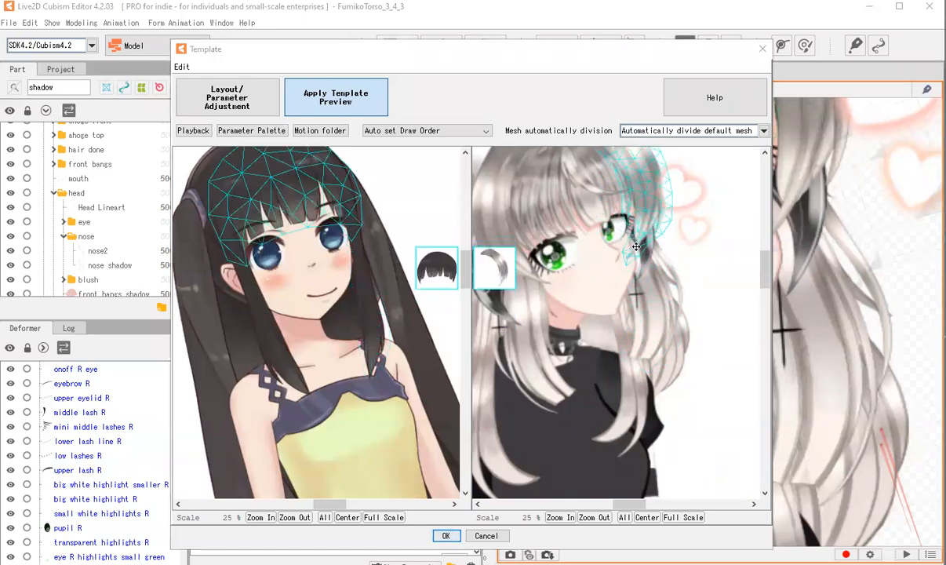
click(194, 131)
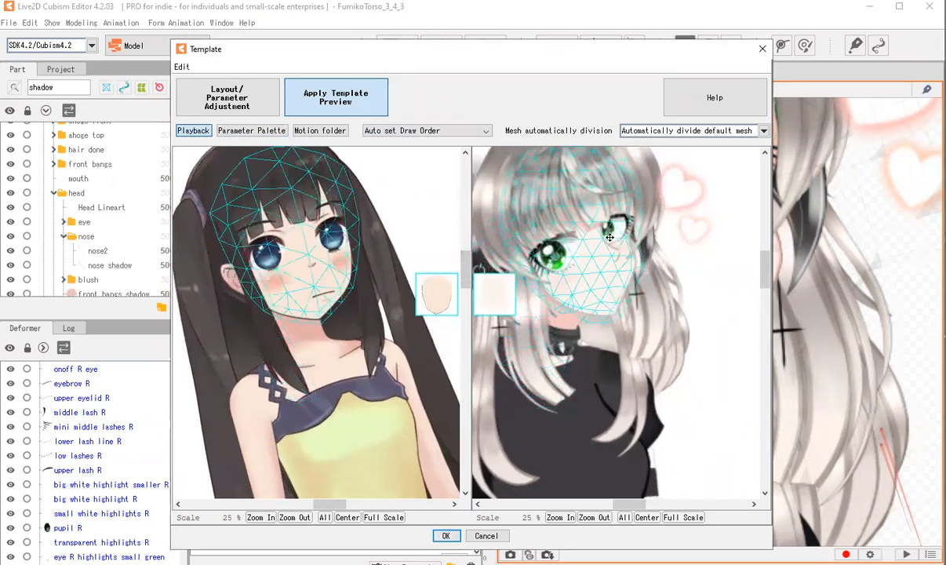
scroll(583, 276, down, 2)
scroll(634, 255, down, 1)
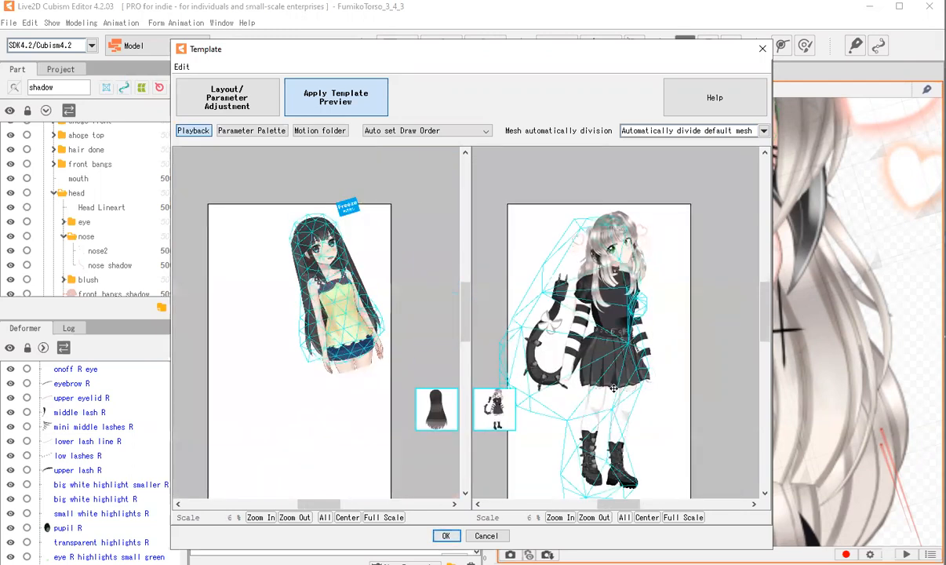
scroll(584, 384, up, 1)
scroll(581, 383, down, 1)
scroll(616, 361, up, 1)
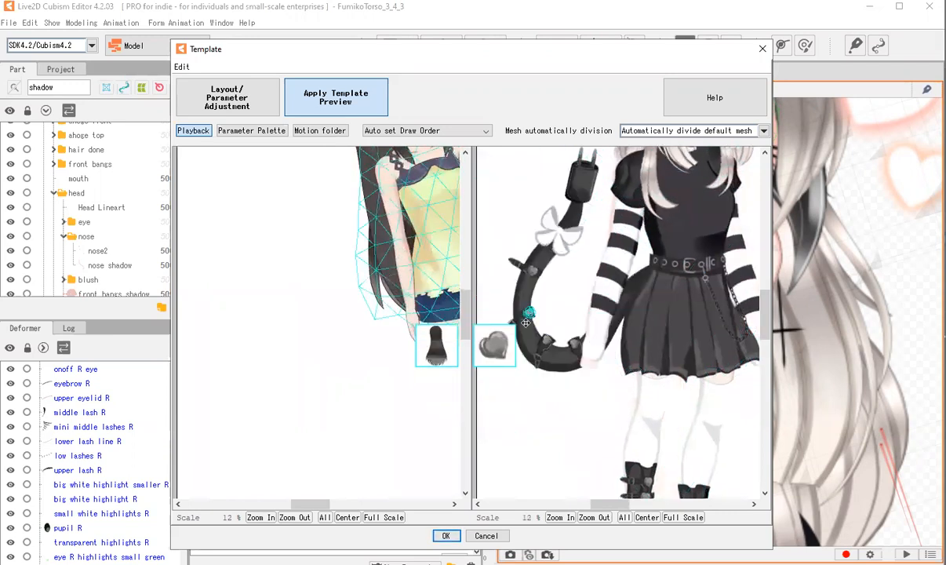
Select the tail and both thigh stocking layers during playback to check which template components they are linked to.
click(532, 270)
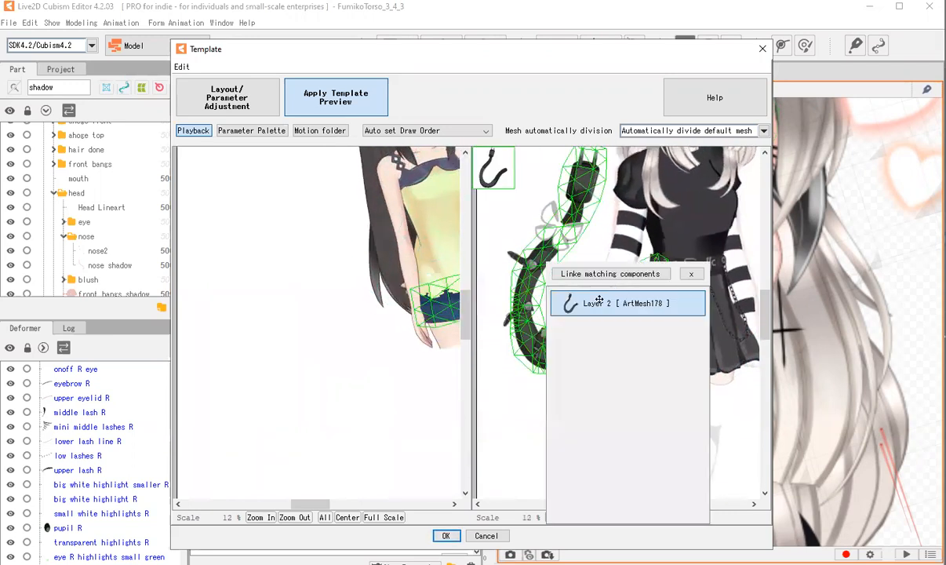
click(674, 301)
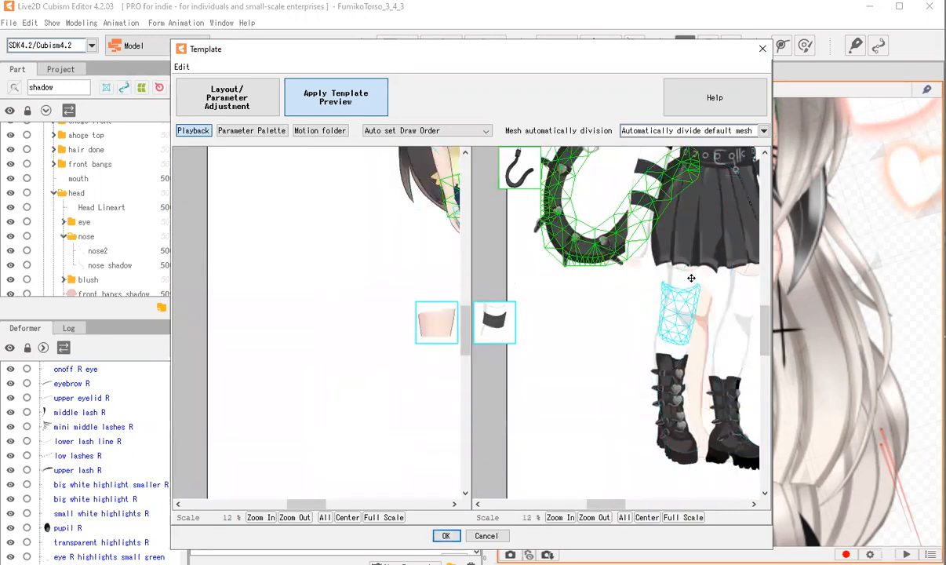
click(689, 283)
scroll(485, 293, down, 2)
scroll(353, 291, up, 2)
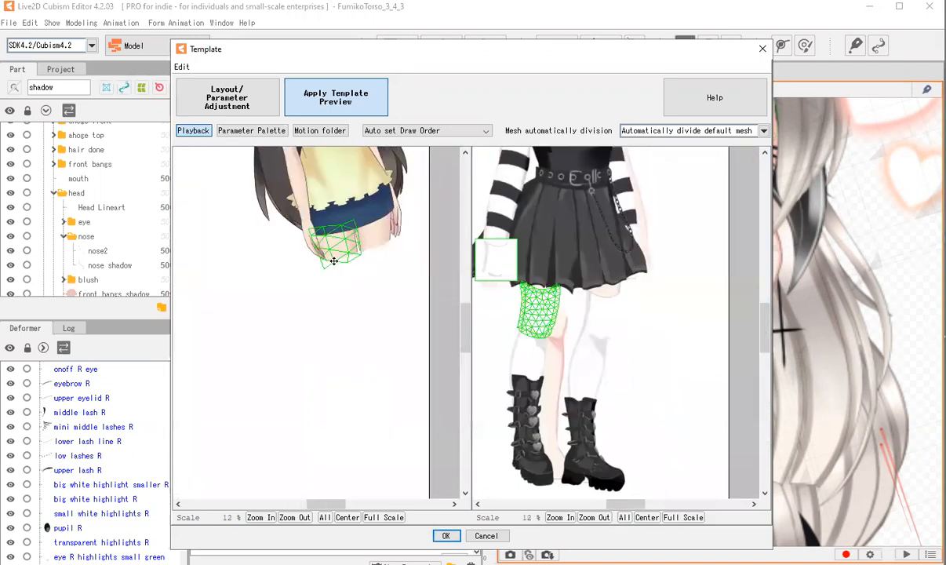
click(561, 304)
click(561, 304)
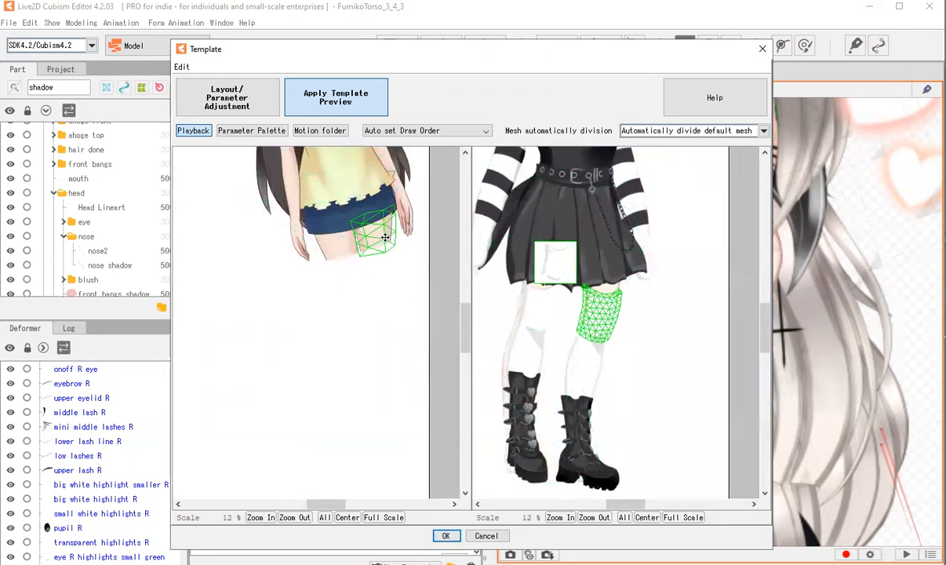
Examine the arms, belt, skirt and head in the motion preview to check their links and movement.
scroll(673, 365, down, 2)
scroll(622, 239, up, 2)
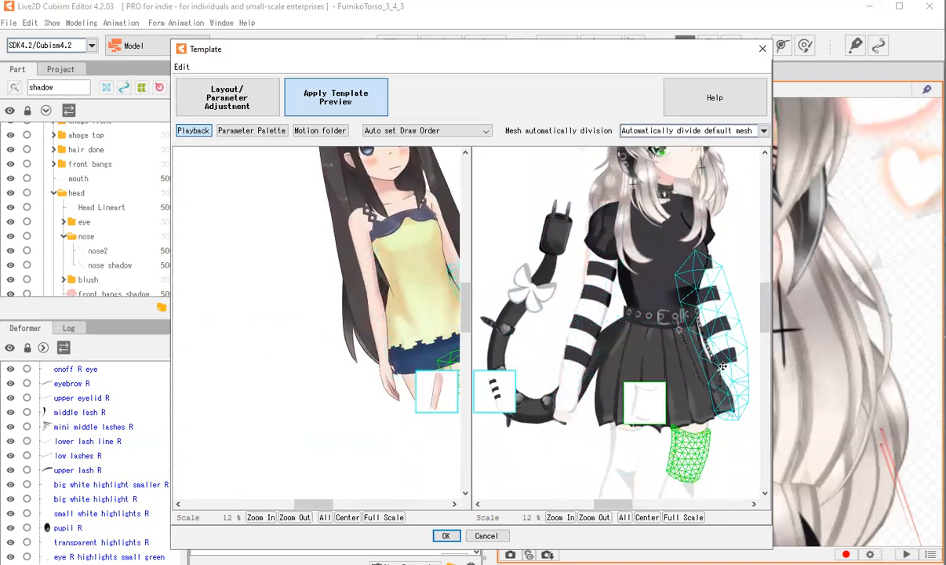
scroll(670, 315, down, 2)
scroll(670, 316, up, 2)
scroll(670, 316, up, 2)
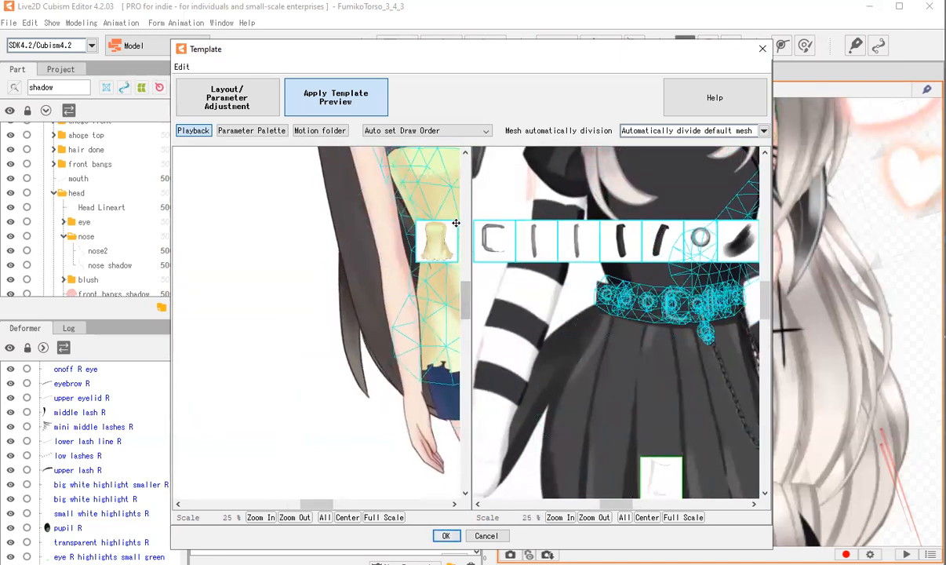
scroll(646, 296, down, 2)
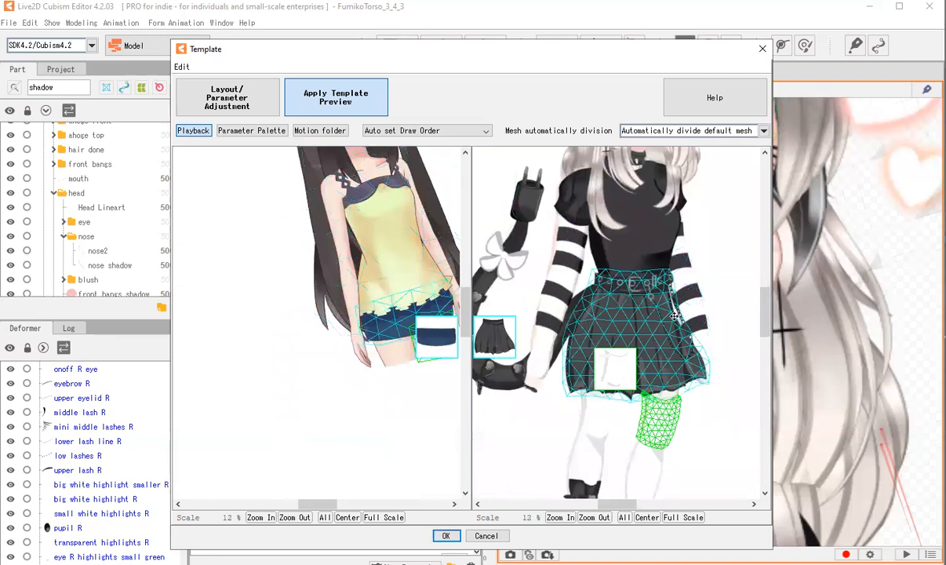
scroll(673, 315, down, 2)
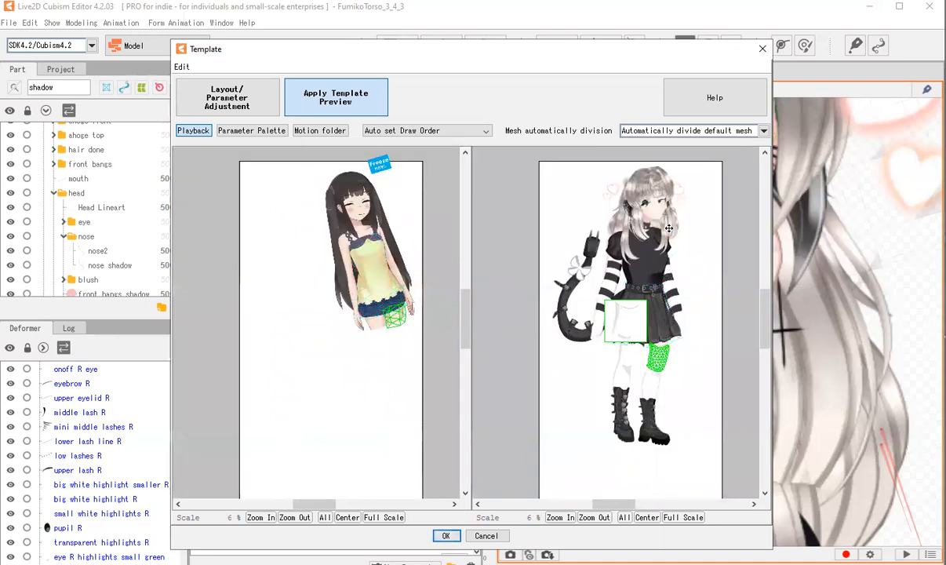
scroll(663, 217, up, 4)
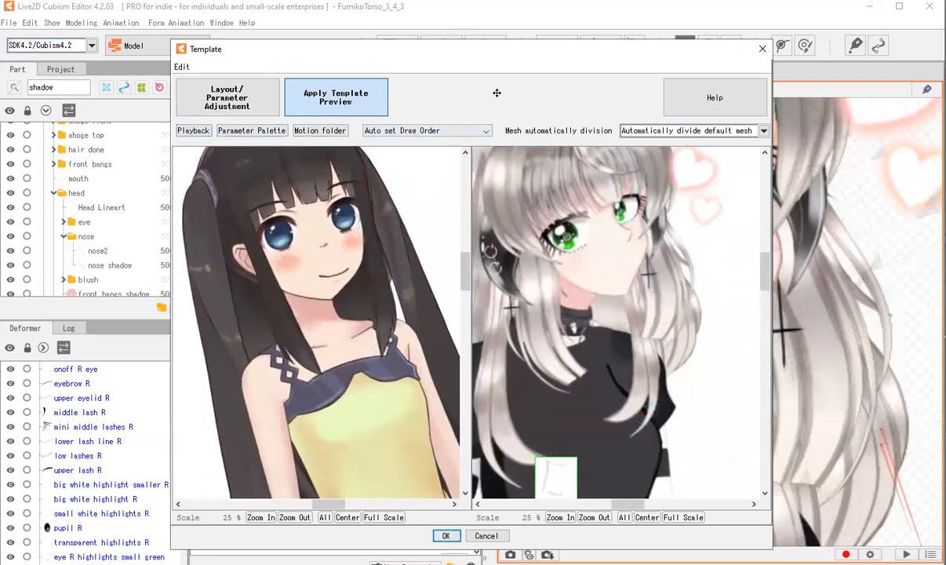
Review the draw order options for applying the template and keep Auto set Draw Order.
click(422, 131)
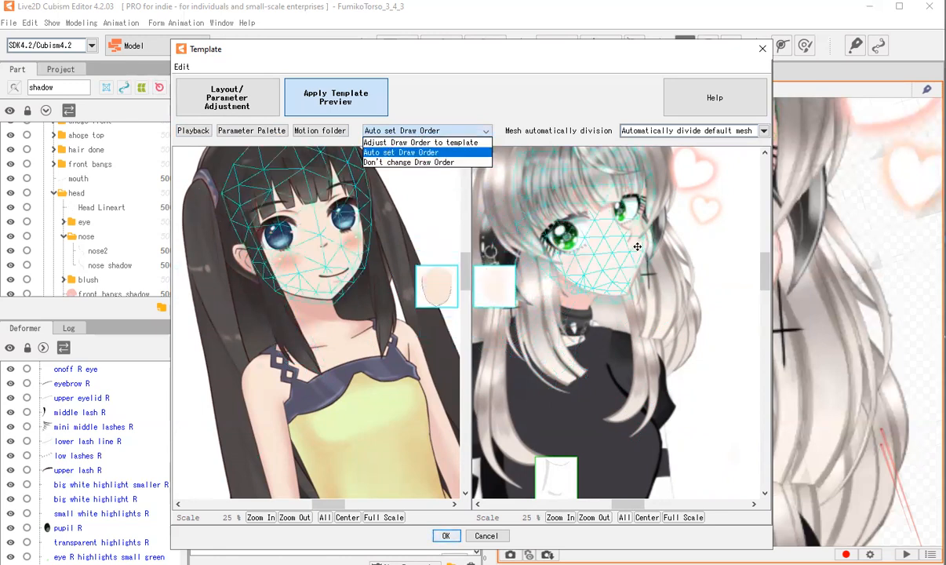
click(396, 153)
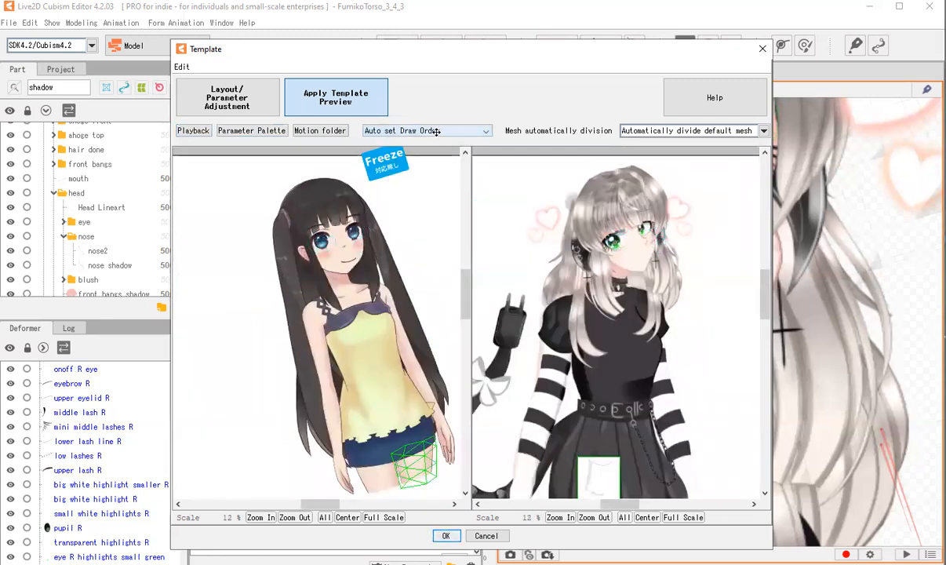
click(436, 132)
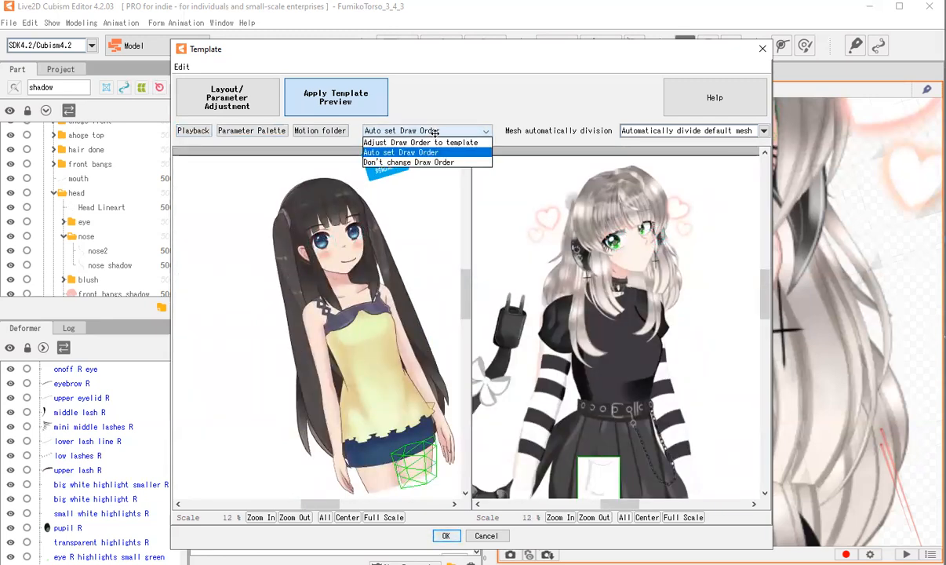
click(477, 86)
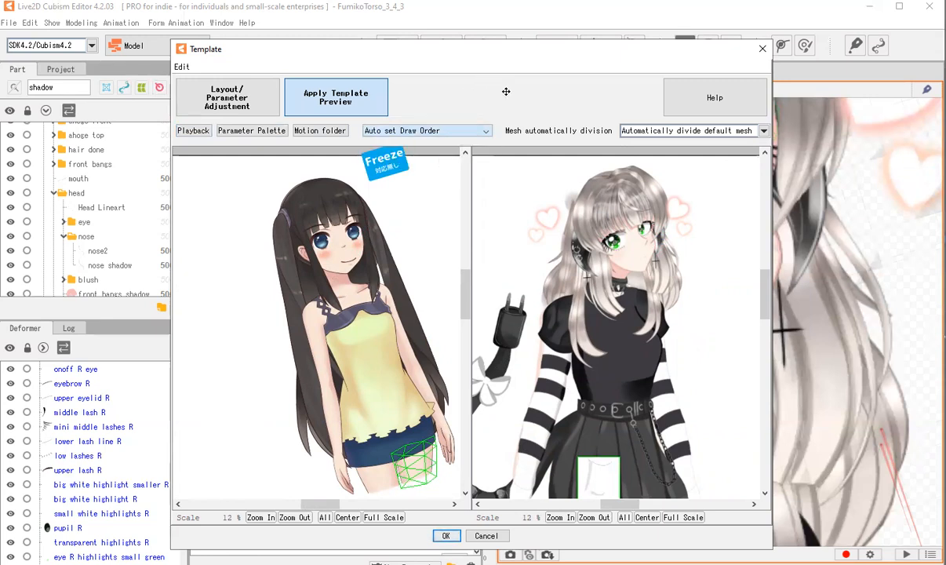
click(422, 130)
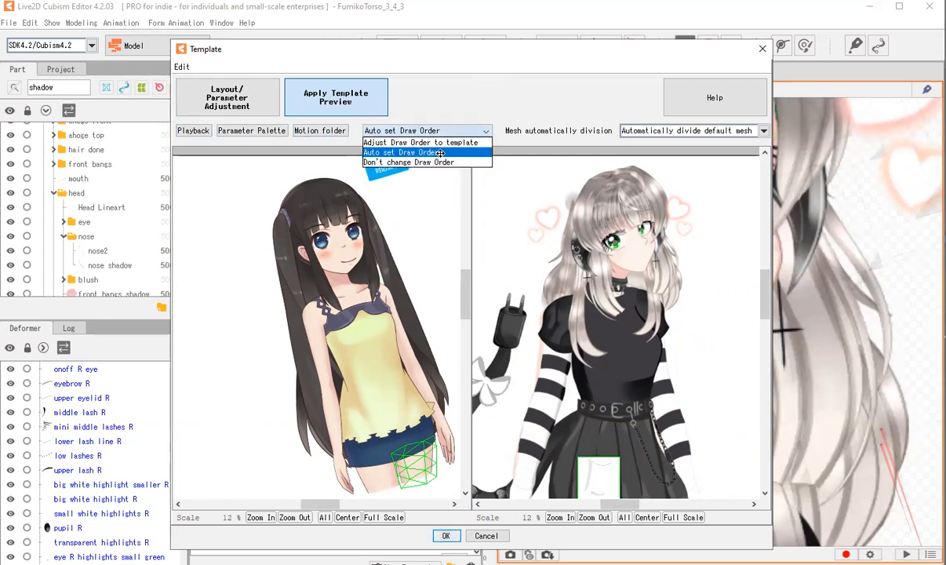
click(433, 93)
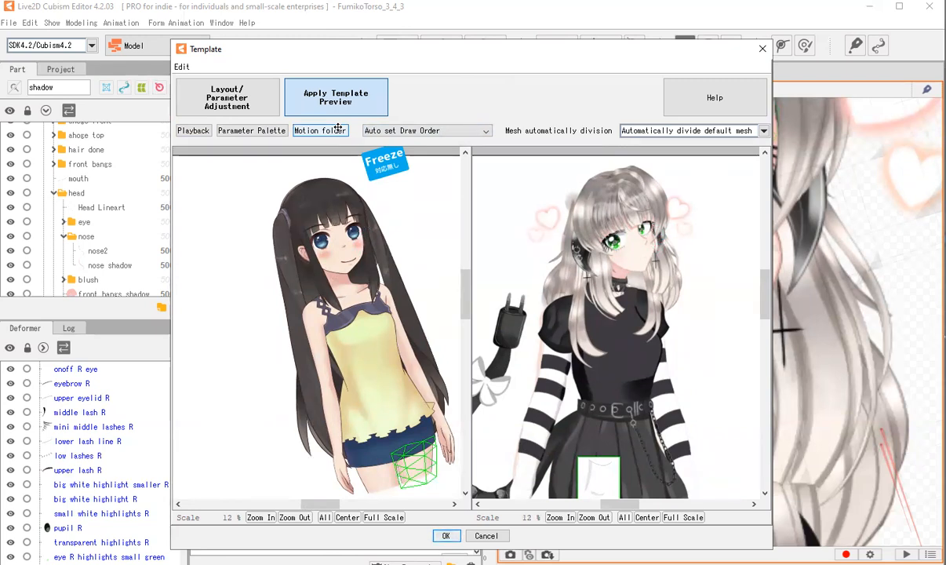
Examine the template's preview parameters and the option to restore their default values, closing the parameter list at the end.
click(255, 131)
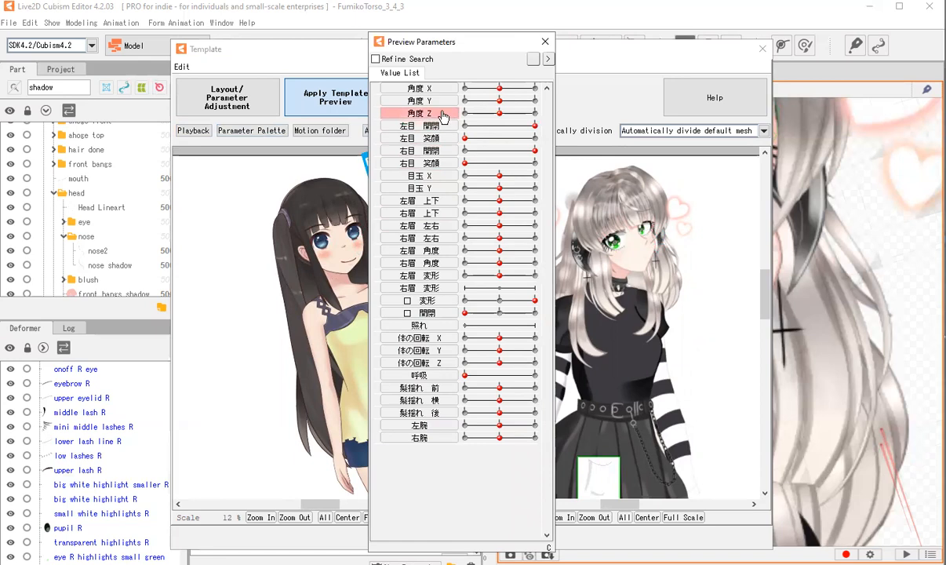
click(551, 59)
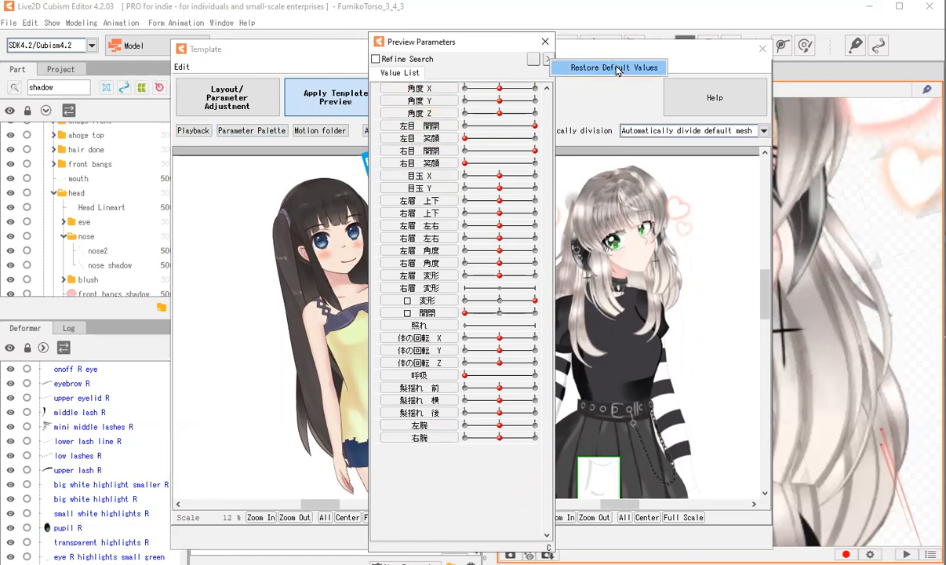
click(563, 69)
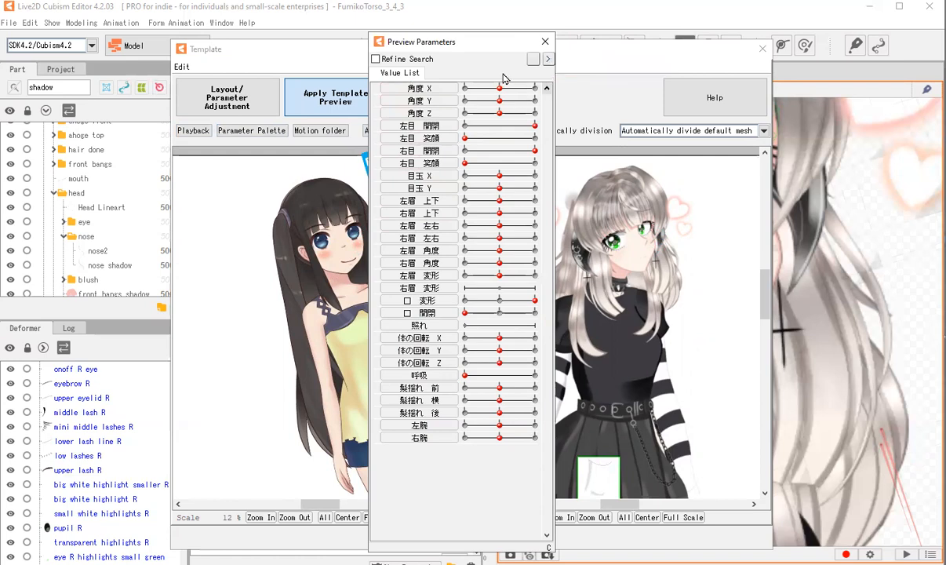
click(326, 69)
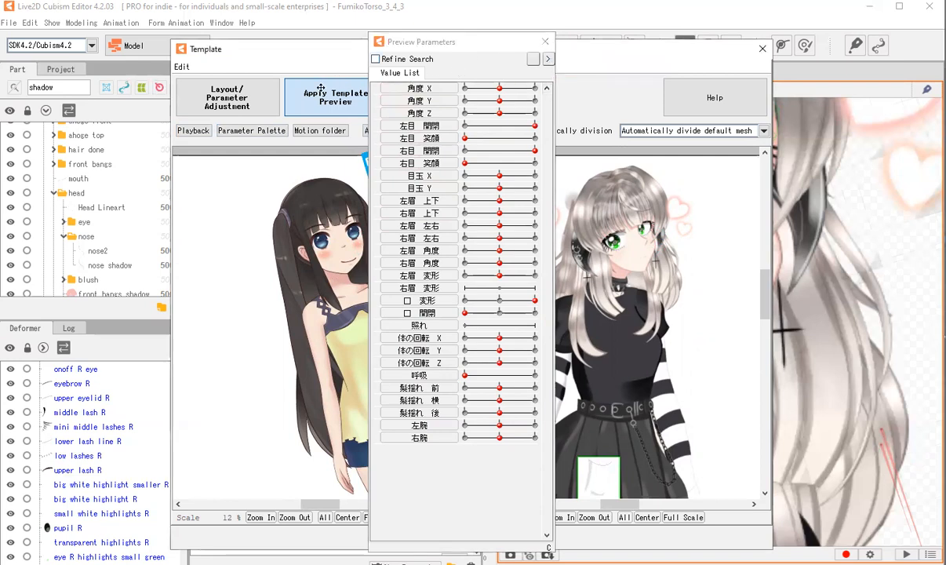
click(261, 130)
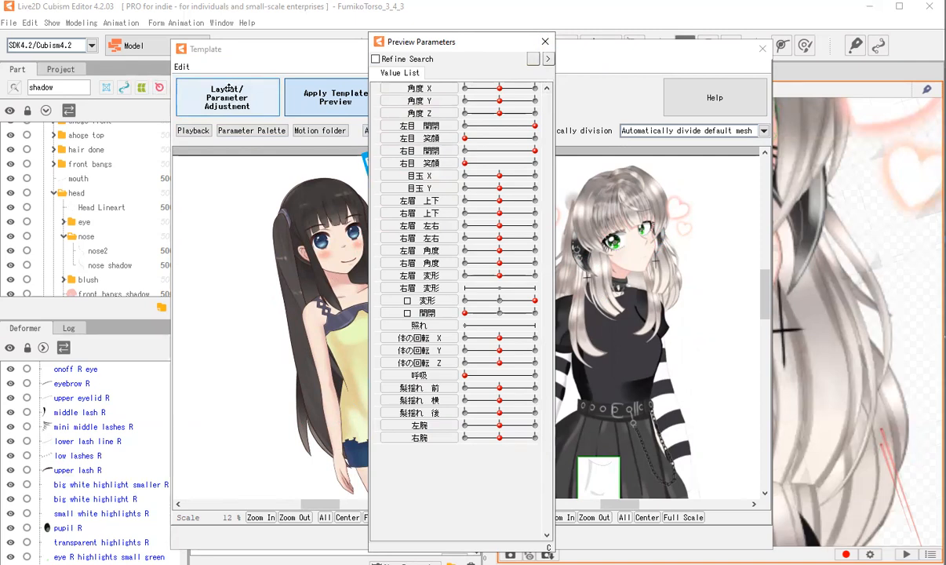
click(330, 98)
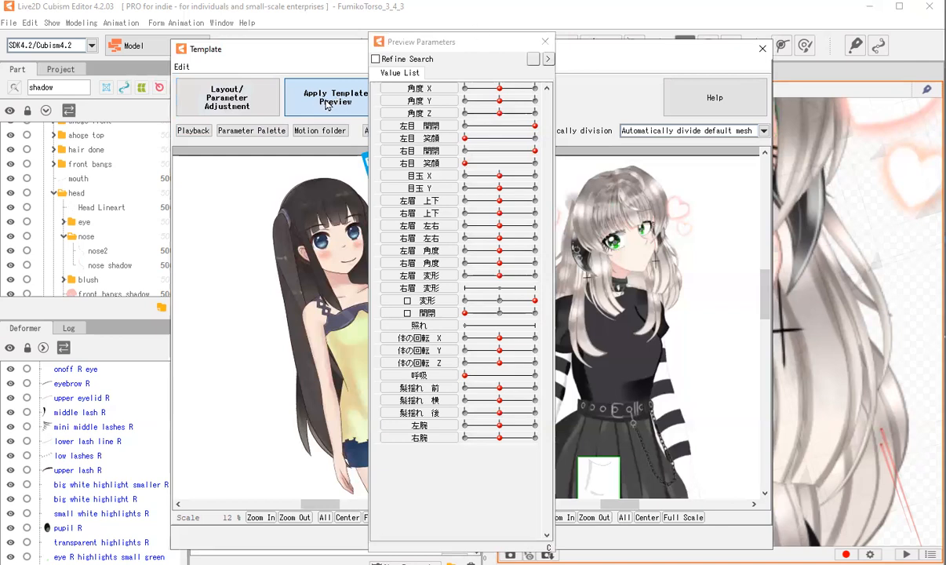
click(328, 106)
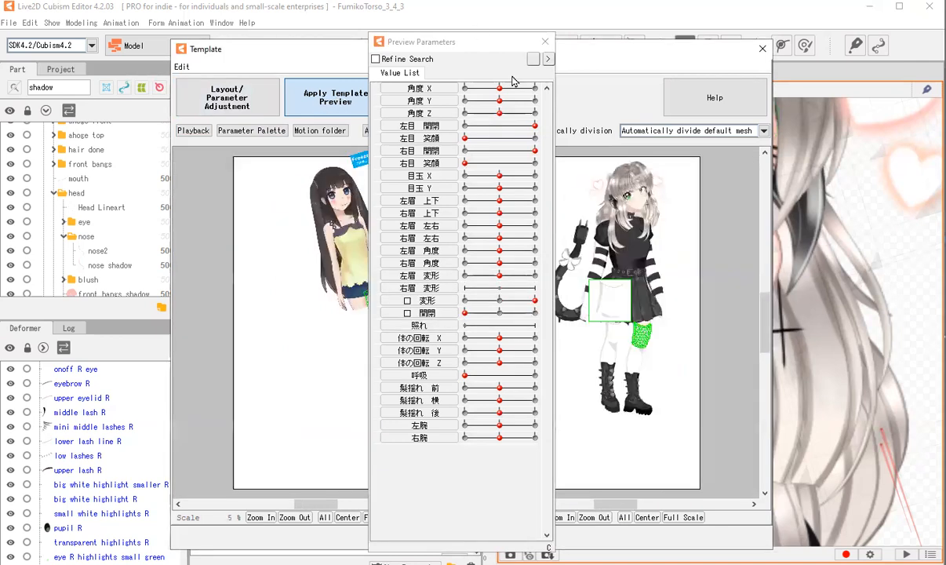
click(545, 42)
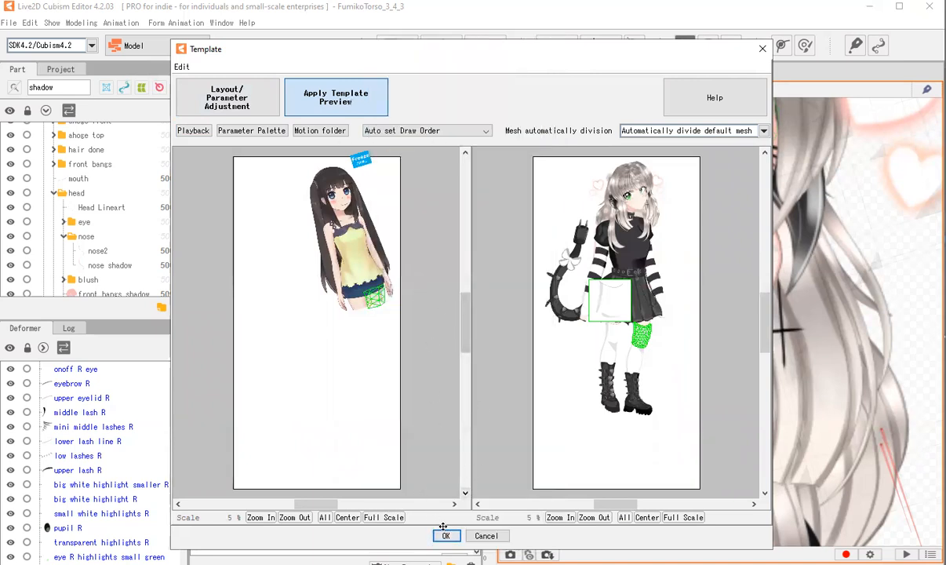
Check the upper sleeve's template link, and examine the head, hair and body in the motion preview.
click(601, 233)
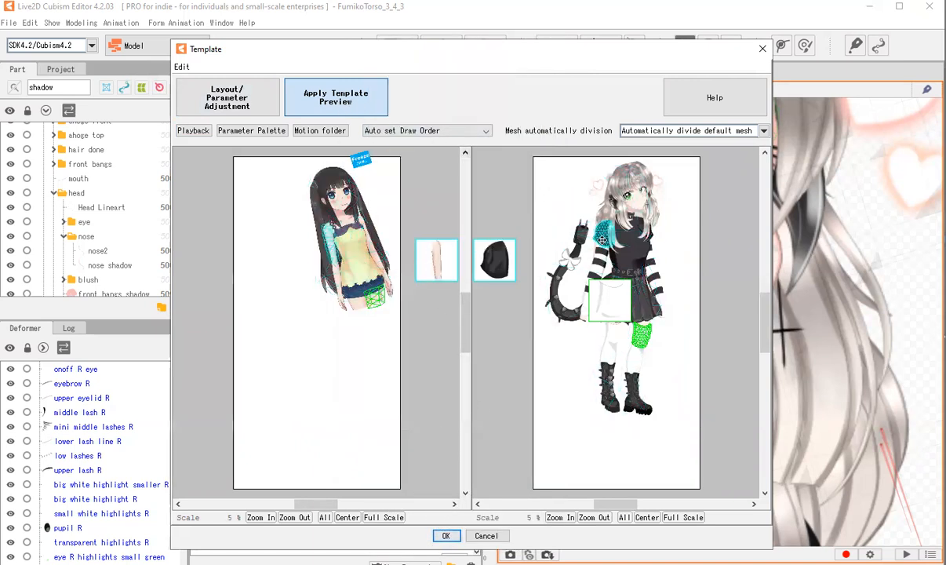
scroll(601, 236, up, 5)
click(193, 130)
scroll(342, 262, down, 3)
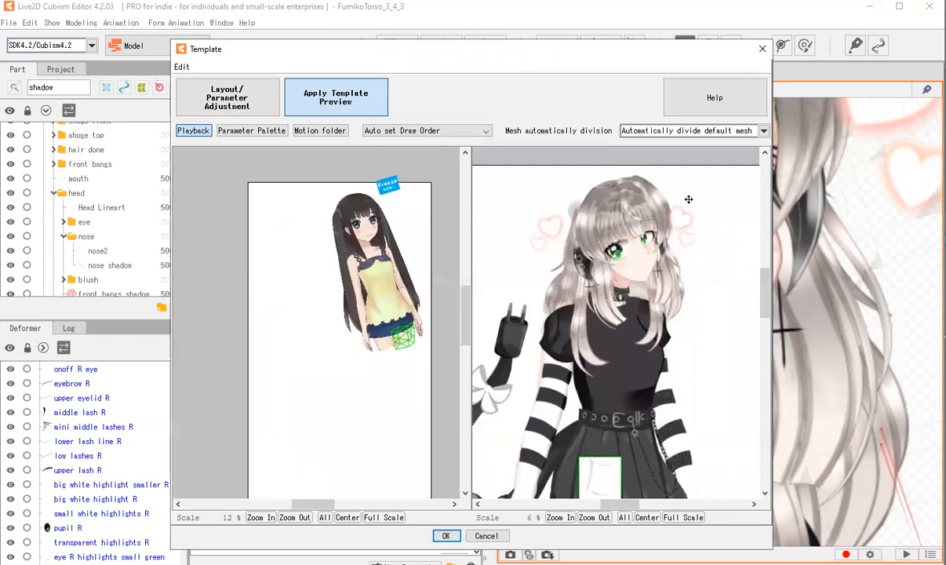
scroll(667, 260, down, 1)
scroll(666, 260, up, 3)
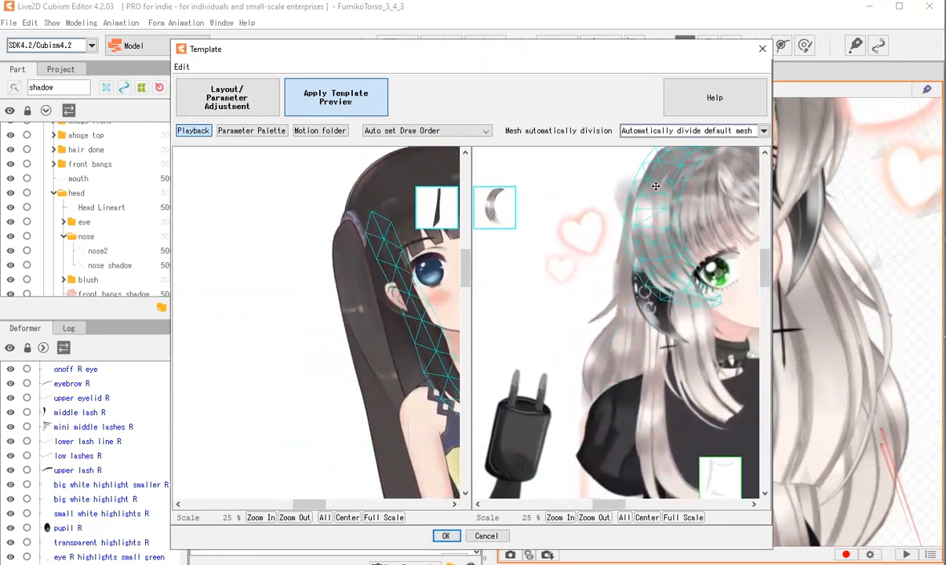
scroll(674, 206, down, 2)
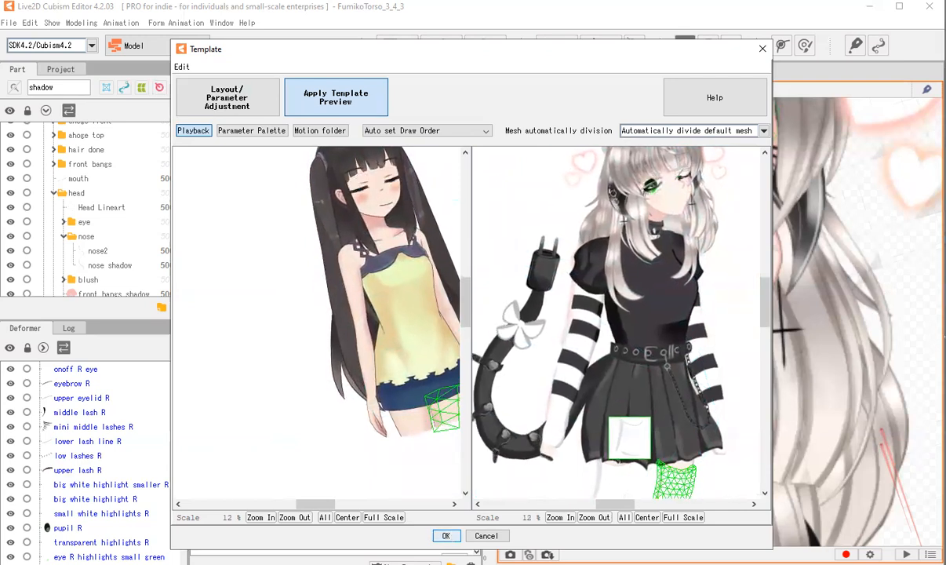
Apply the template to the model and expand the 体の曲面Z deformer.
click(447, 536)
scroll(669, 272, up, 3)
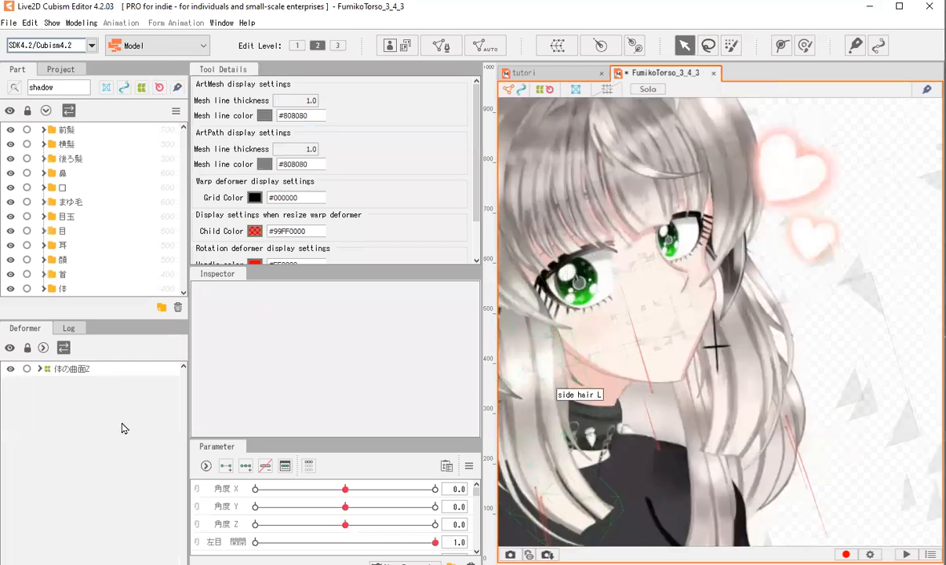
click(43, 371)
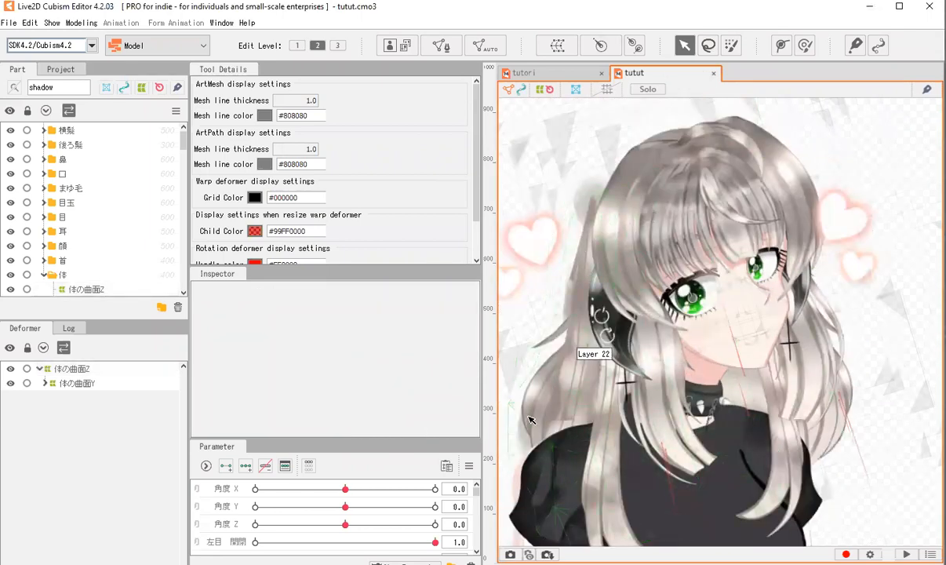
click(588, 205)
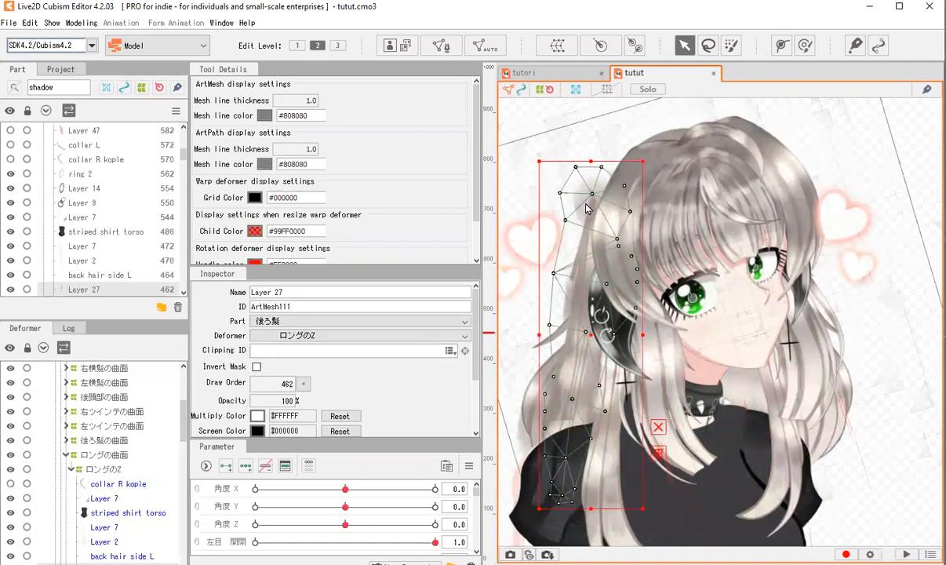
key(Delete)
key(ctrl+z)
key(ctrl+z)
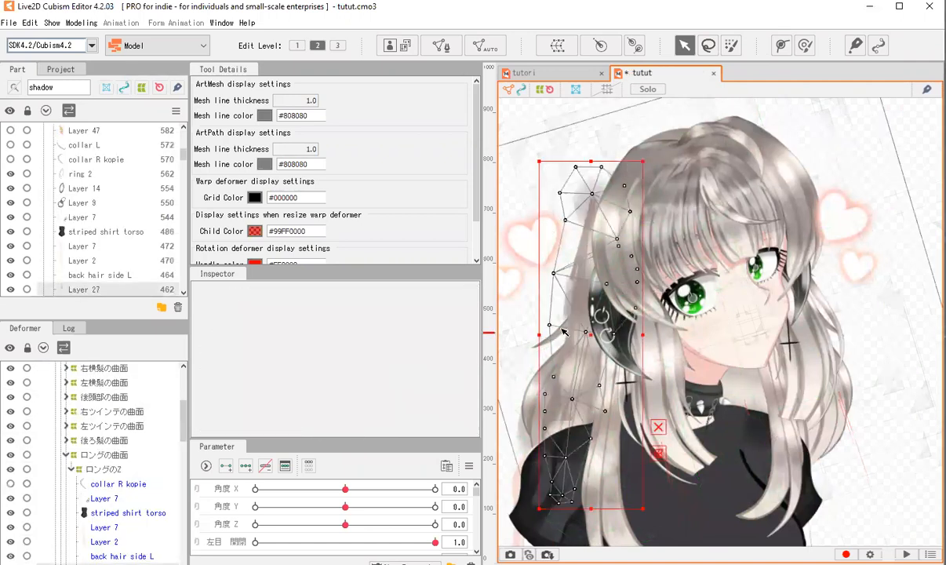
Delete the back hair pieces Layer 22 and Layer 27 behind the ear on the model.
click(549, 387)
drag(564, 385, 521, 297)
key(Delete)
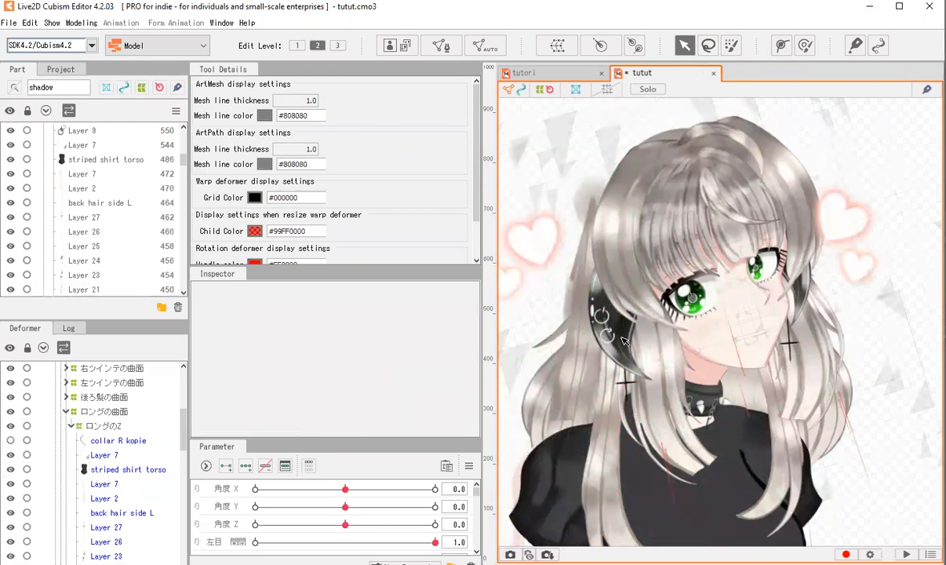
scroll(716, 218, down, 3)
scroll(607, 269, up, 3)
click(607, 269)
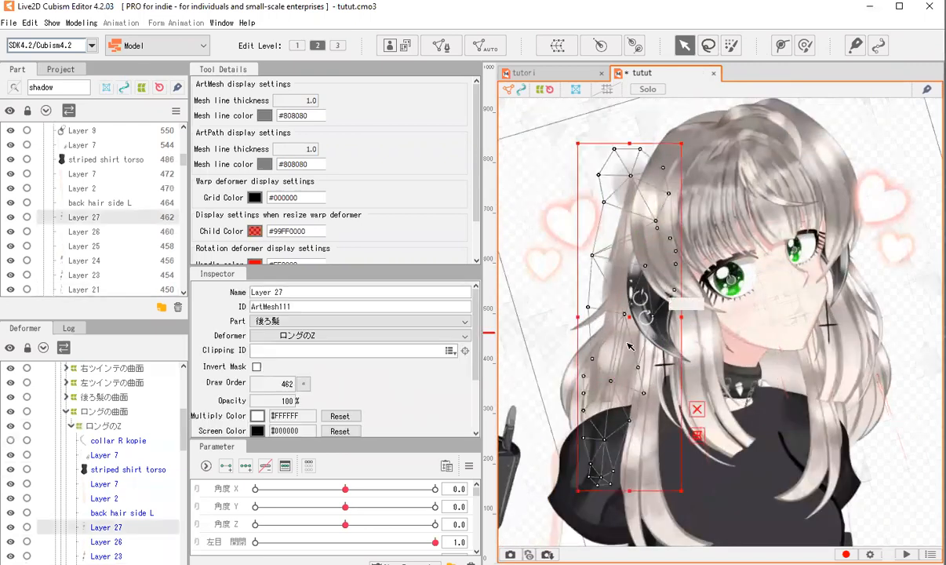
drag(620, 292, 585, 276)
key(Delete)
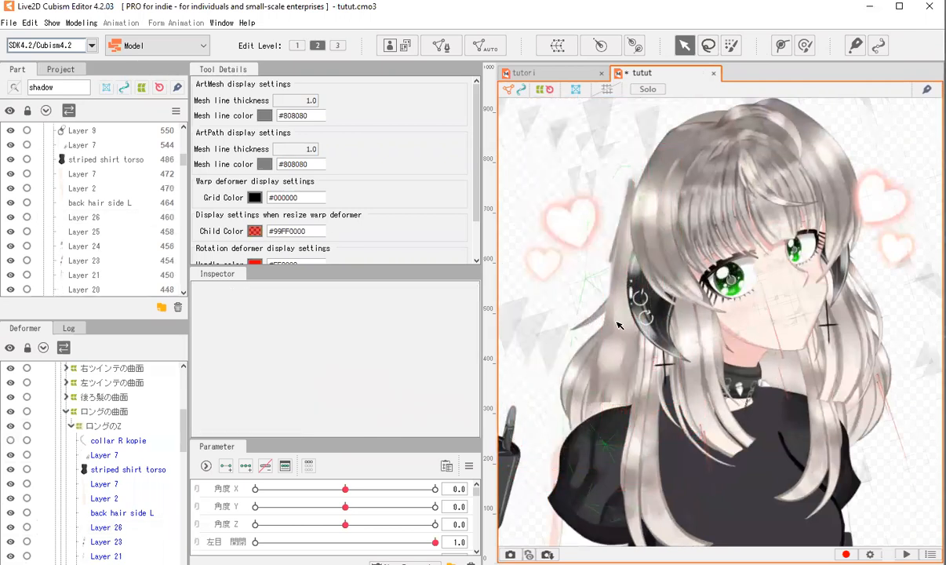
Delete the back hair pieces Layer 26 and Layer 23, moving each aside to see its shape before removing it.
click(616, 232)
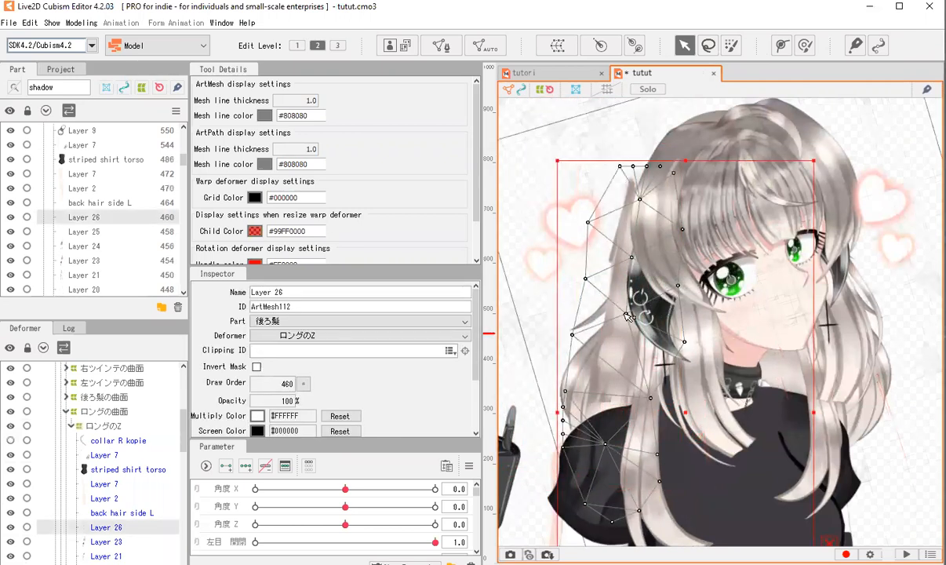
drag(633, 419, 611, 312)
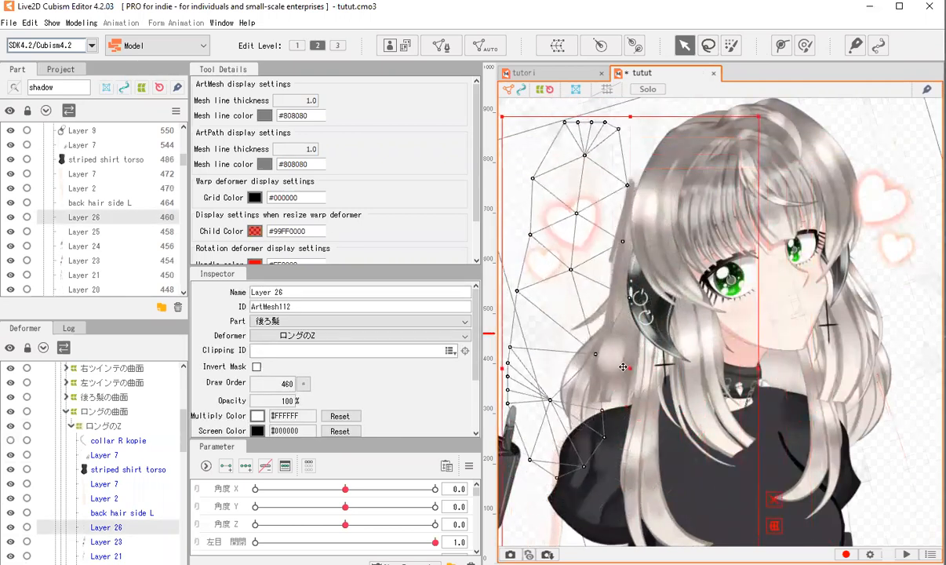
key(Delete)
scroll(596, 306, up, 2)
click(584, 294)
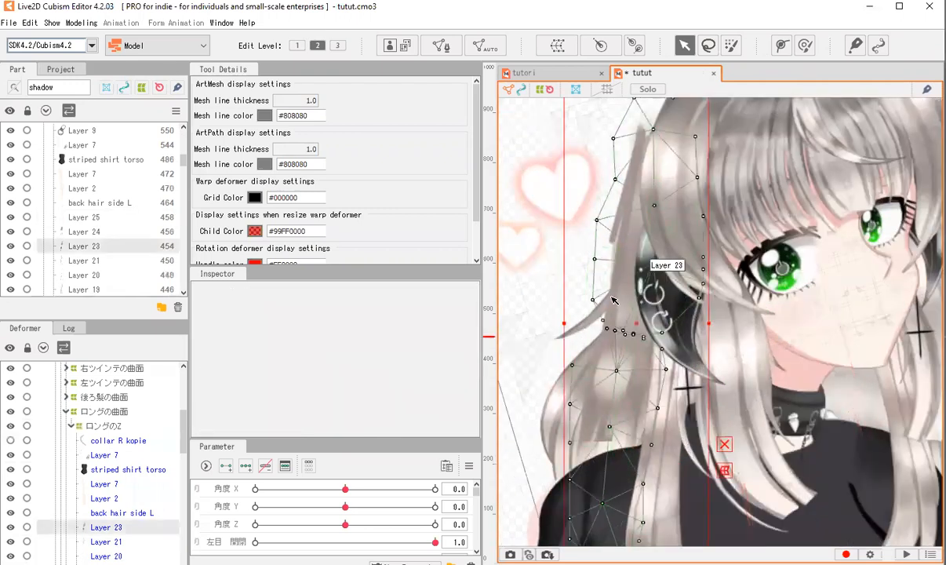
drag(584, 293, 577, 259)
key(Delete)
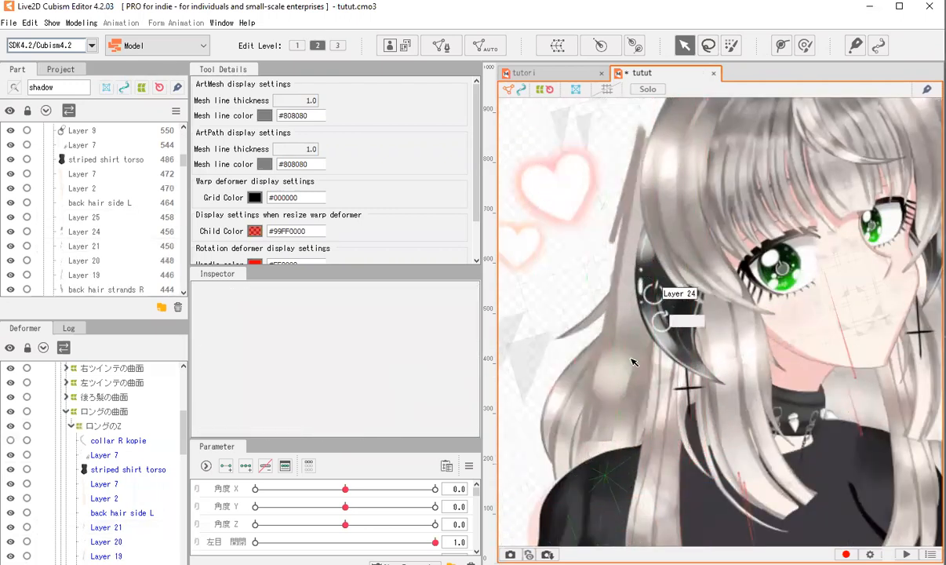
Delete the back hair piece Layer 25 above the sleeve.
click(632, 360)
scroll(625, 449, down, 2)
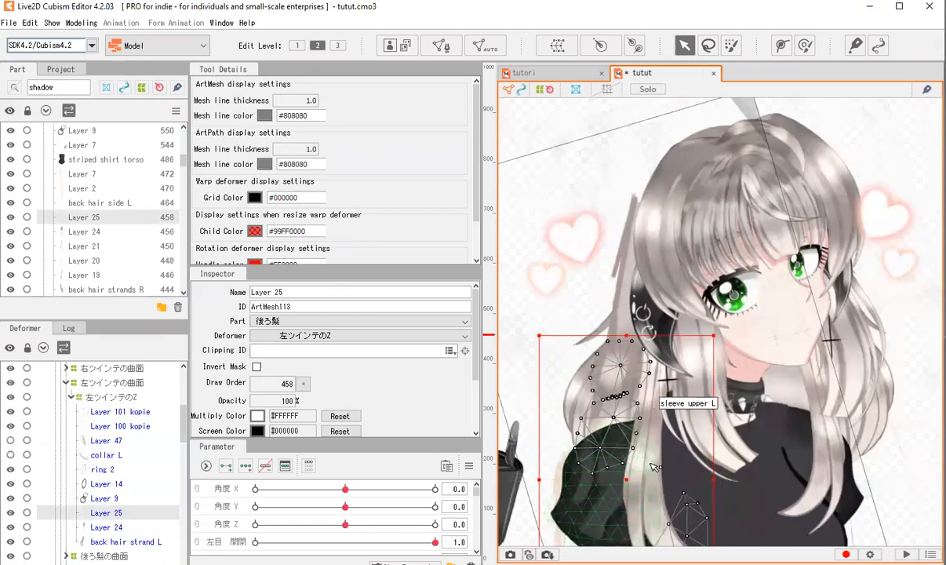
scroll(623, 447, up, 2)
scroll(632, 447, down, 2)
drag(628, 404, 569, 283)
key(Delete)
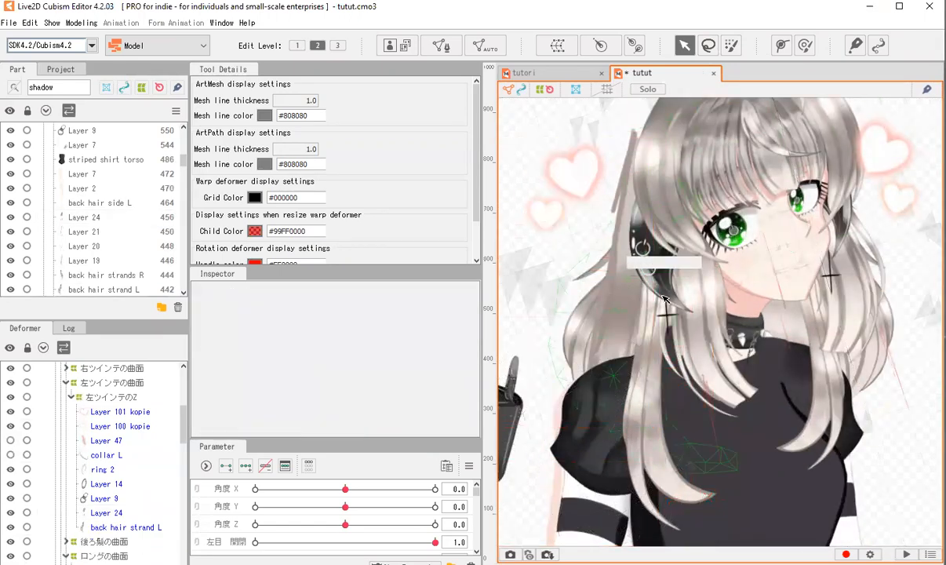
Enlarge the parameter list and set 角度 X to 30 to turn the head.
scroll(573, 396, down, 2)
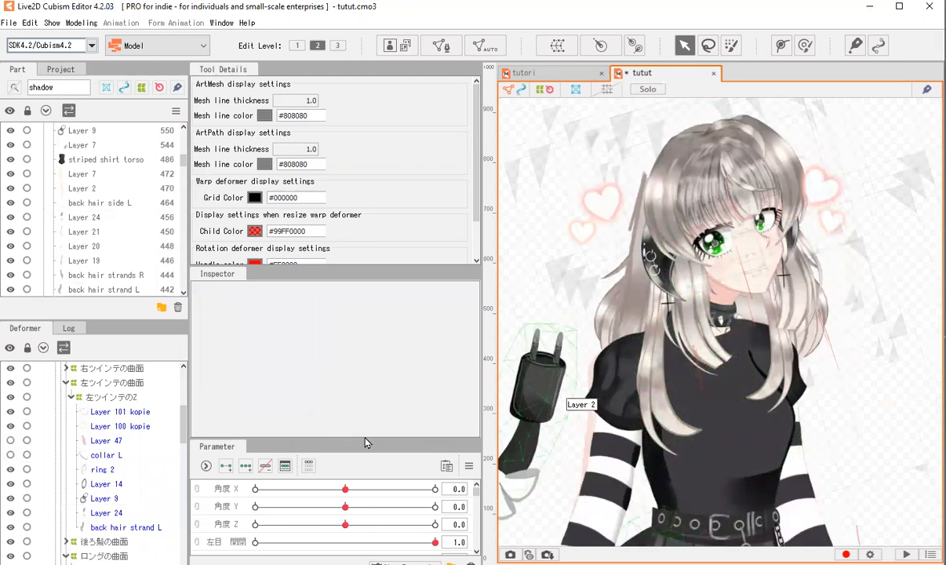
drag(365, 439, 395, 316)
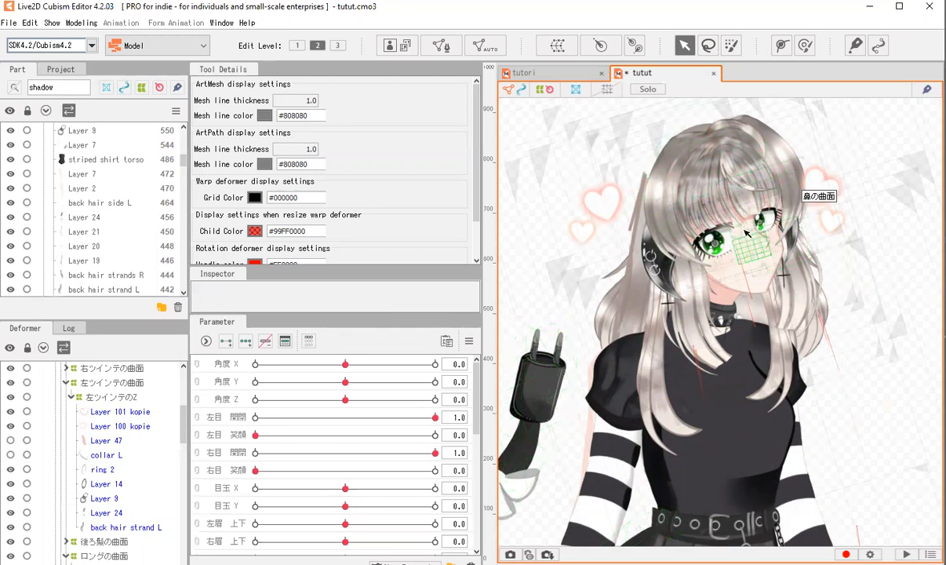
scroll(703, 220, up, 2)
drag(347, 370, 462, 339)
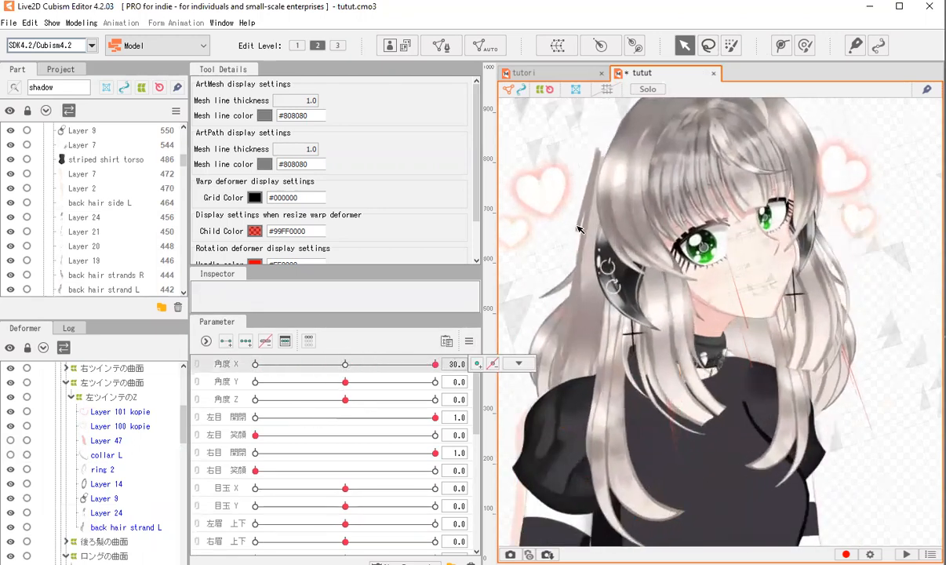
Delete the stray back hair piece Layer 21 sticking out beside the head.
click(587, 229)
key(Delete)
scroll(614, 330, up, 2)
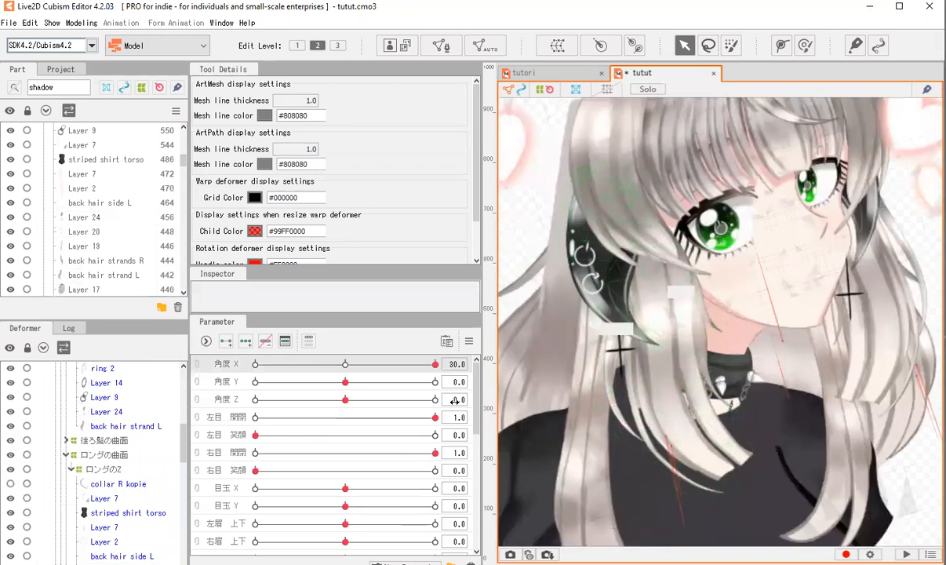
Test the head angles with 角度 X and 角度 Y at 30, then 角度 Y at -2.6 and 角度 Z at -29.3.
drag(346, 382, 468, 368)
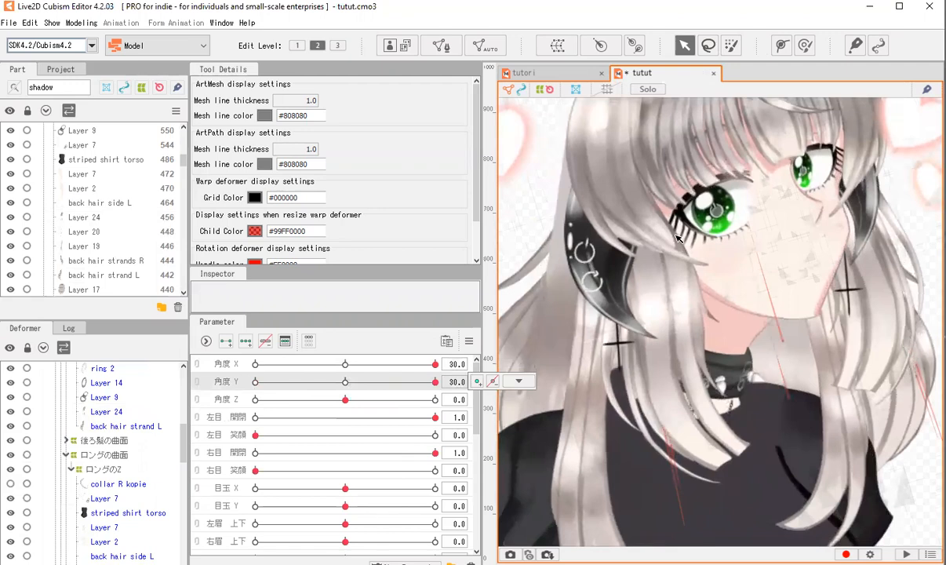
drag(321, 365, 469, 357)
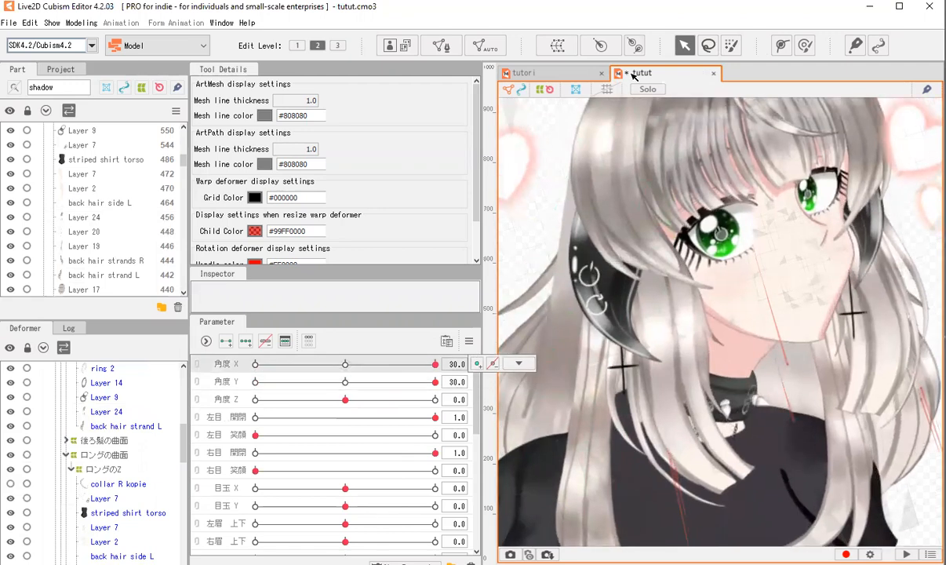
drag(384, 365, 189, 385)
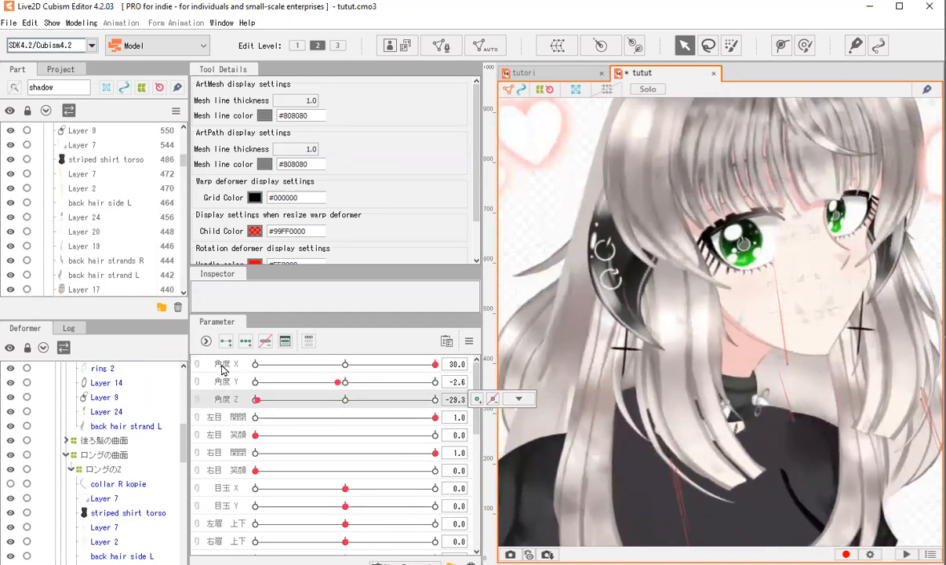
Rename the parameter 角度 X to AngleX.
right_click(226, 368)
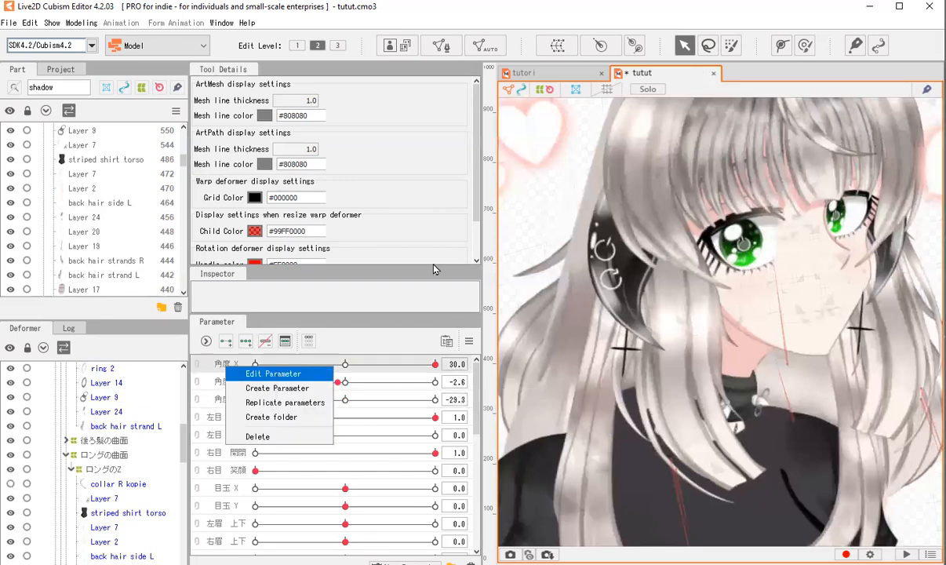
key(Return)
click(488, 243)
click(446, 243)
drag(438, 242, 467, 241)
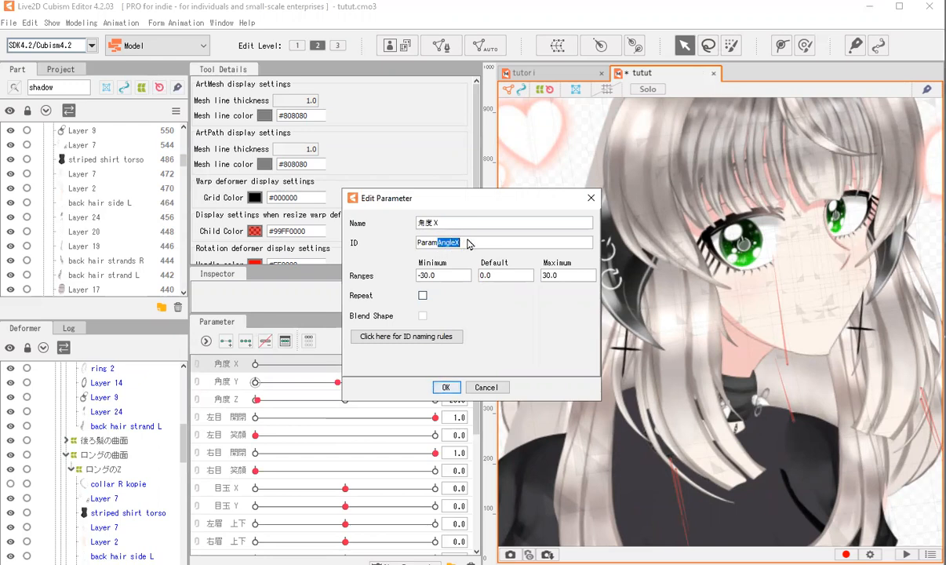
click(447, 226)
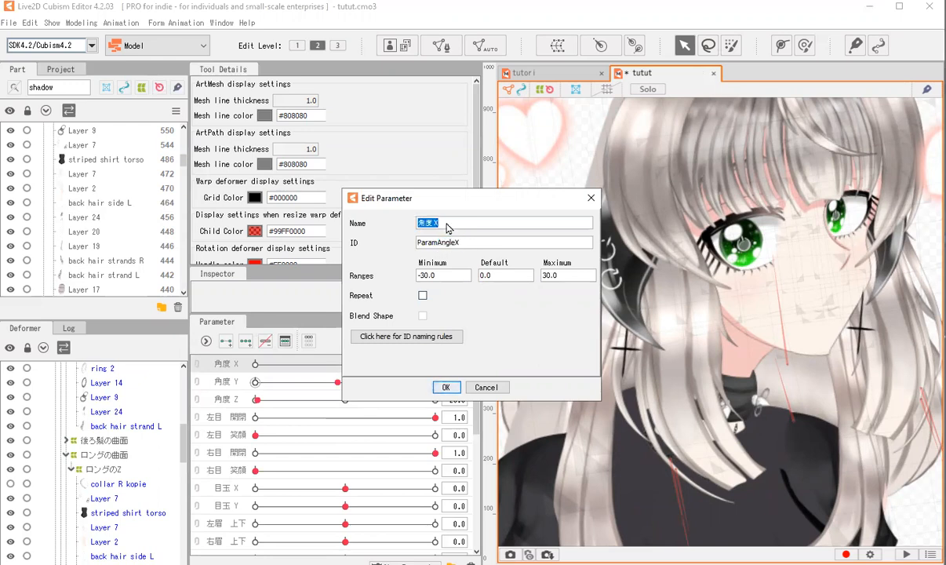
text(AngleX)
click(445, 387)
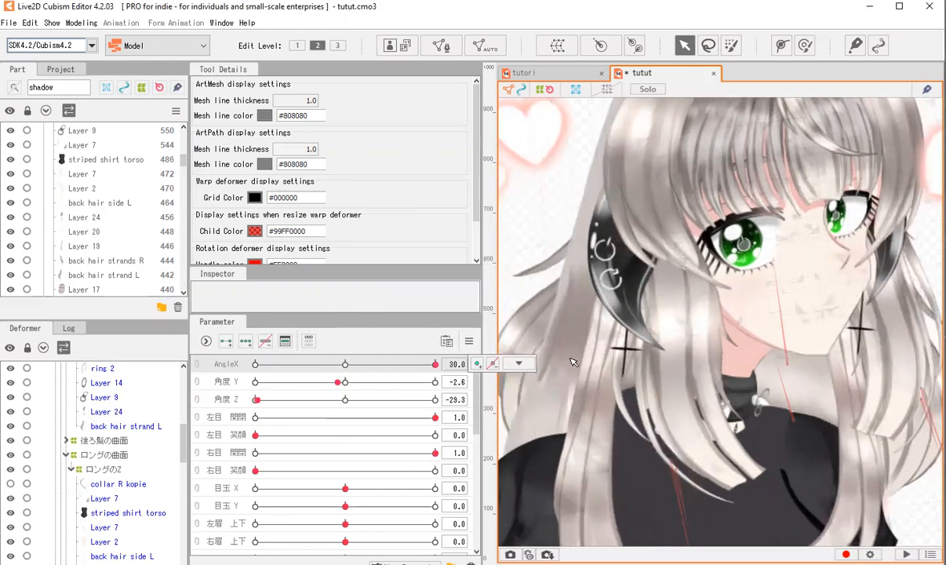
Copy the form of upper lash L at 左目 開閉 1.0 and paste it at 0.0.
scroll(767, 207, up, 5)
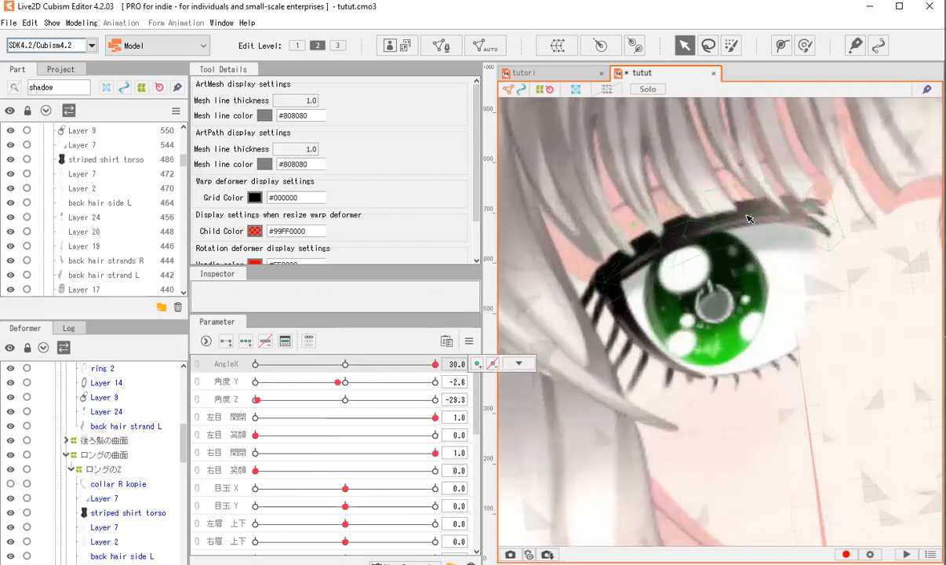
click(750, 219)
scroll(794, 201, up, 1)
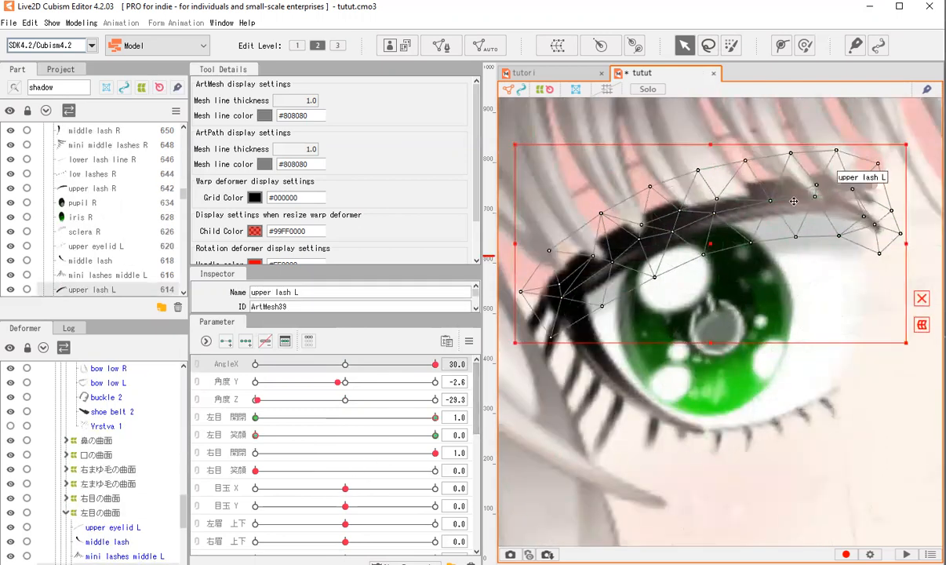
mouse_move(437, 421)
mouse_down()
mouse_move(372, 419)
mouse_move(308, 444)
mouse_move(399, 456)
mouse_move(302, 459)
mouse_move(300, 478)
mouse_move(443, 487)
mouse_move(185, 487)
mouse_move(345, 475)
mouse_move(439, 447)
mouse_move(408, 436)
mouse_move(436, 420)
mouse_up()
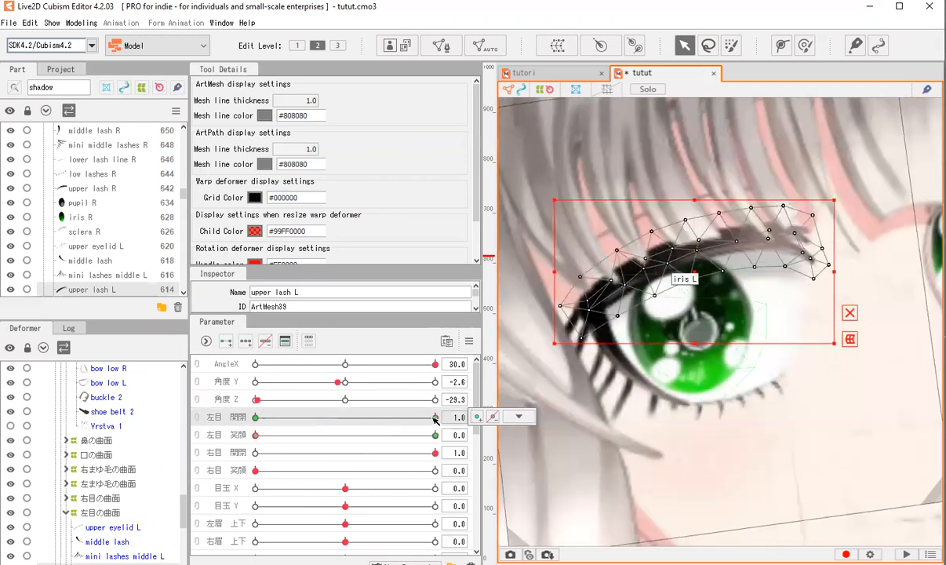
click(82, 23)
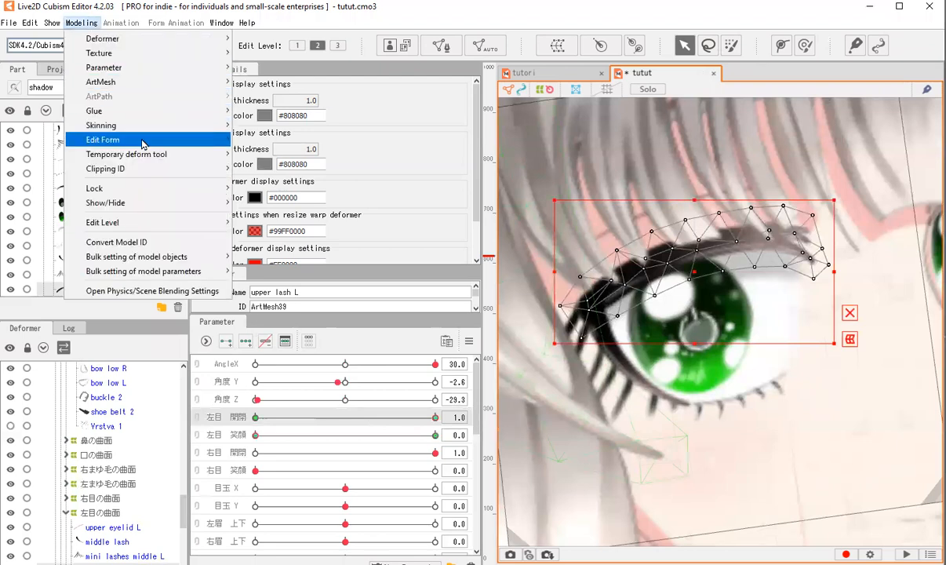
mouse_move(138, 140)
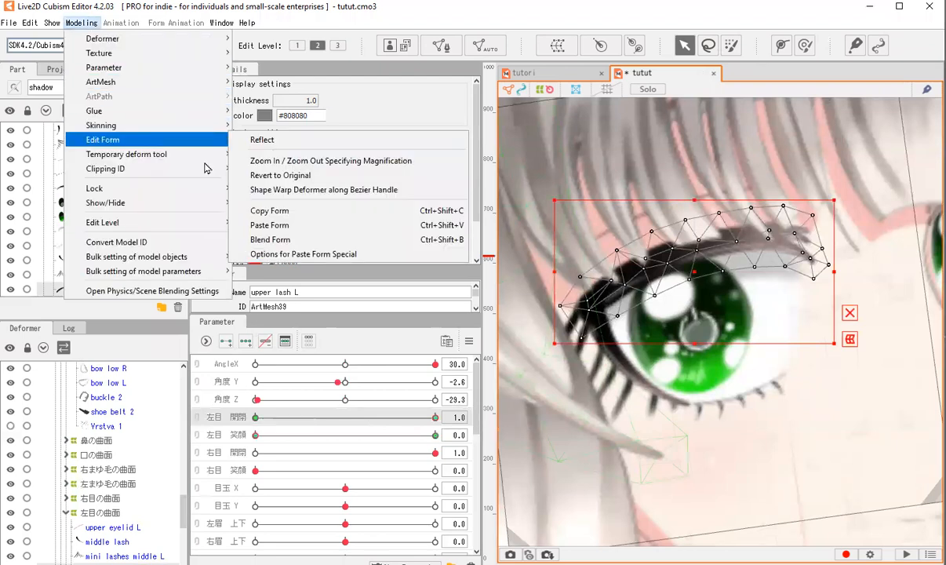
click(302, 215)
drag(437, 418, 260, 422)
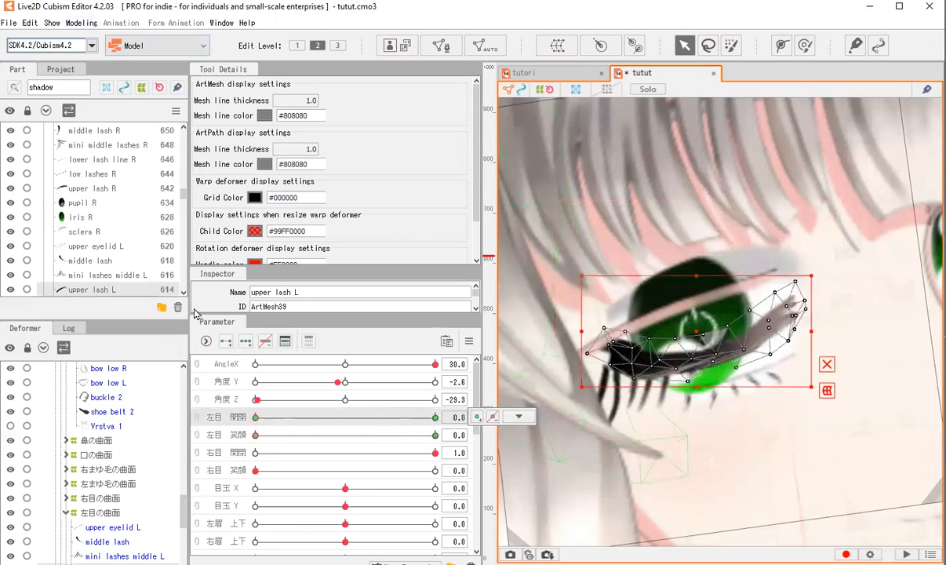
click(88, 25)
mouse_move(151, 140)
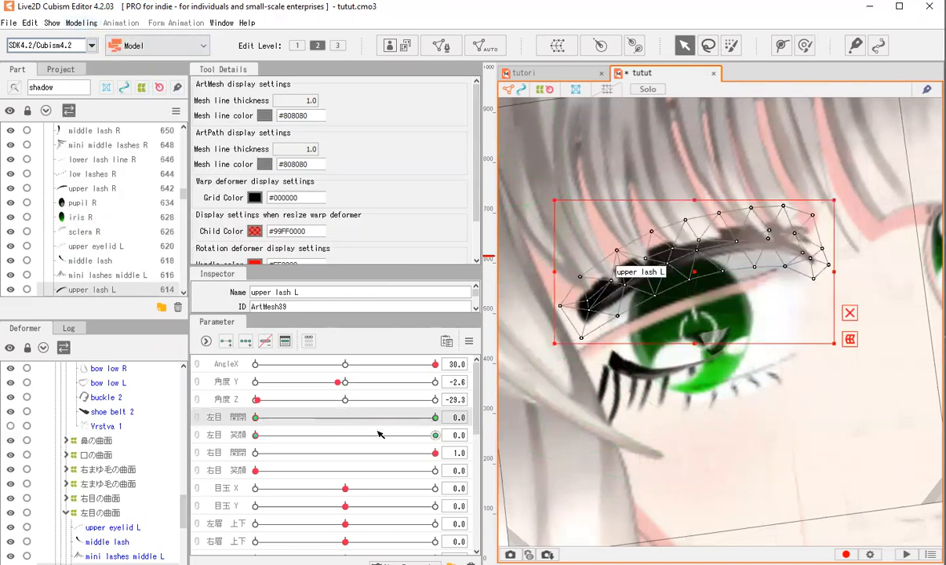
Select all parts keyed to 左目 開閉, keeping that parameter at 1.0.
drag(411, 416, 484, 410)
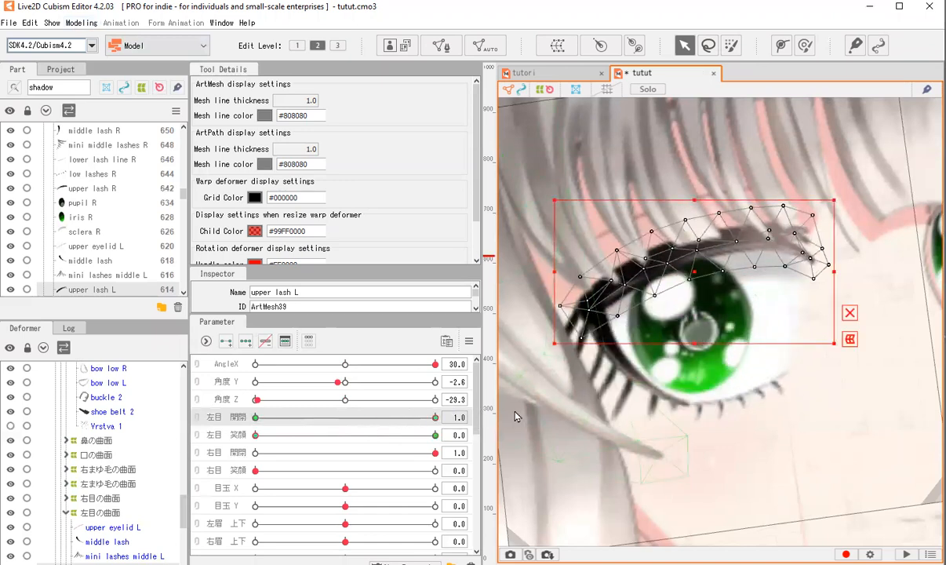
click(515, 414)
click(533, 419)
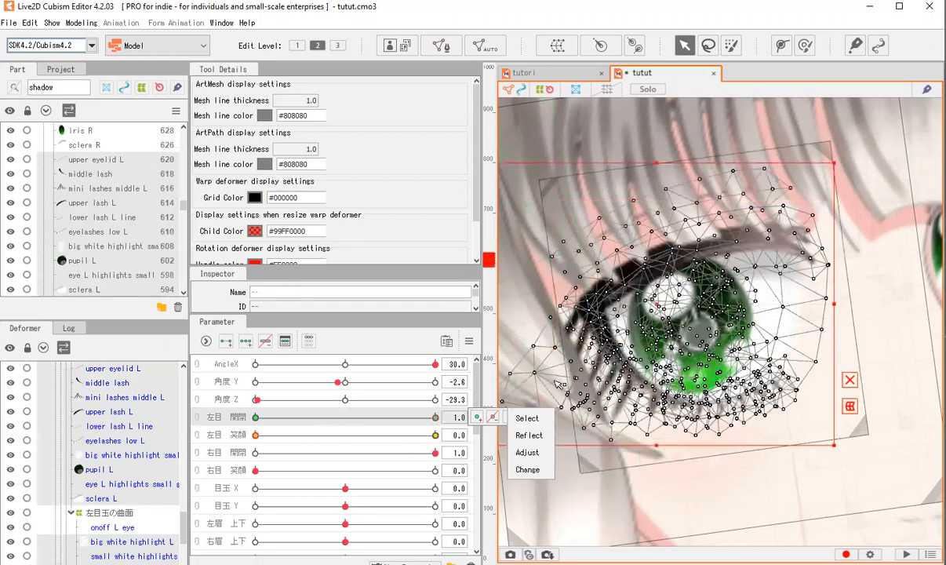
drag(437, 417, 225, 463)
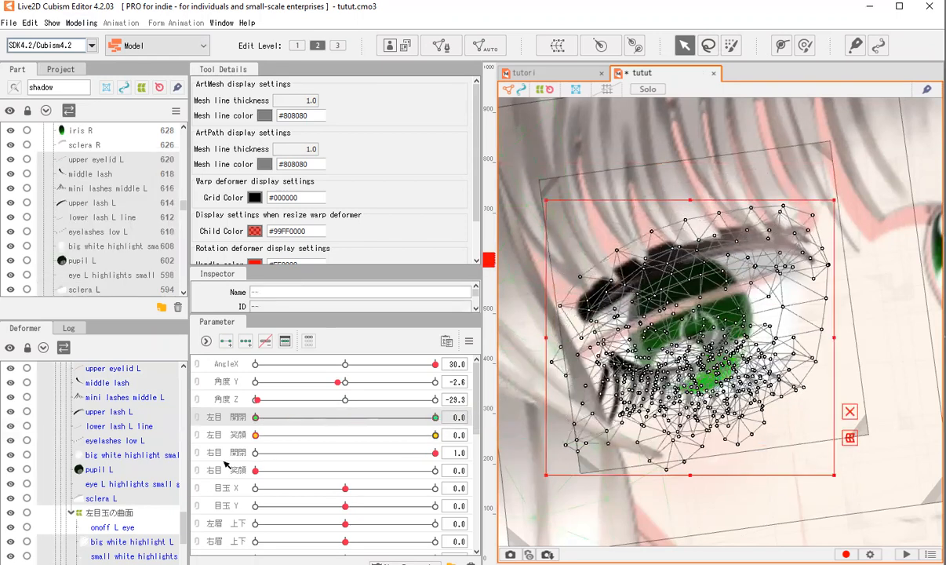
key(ctrl+z)
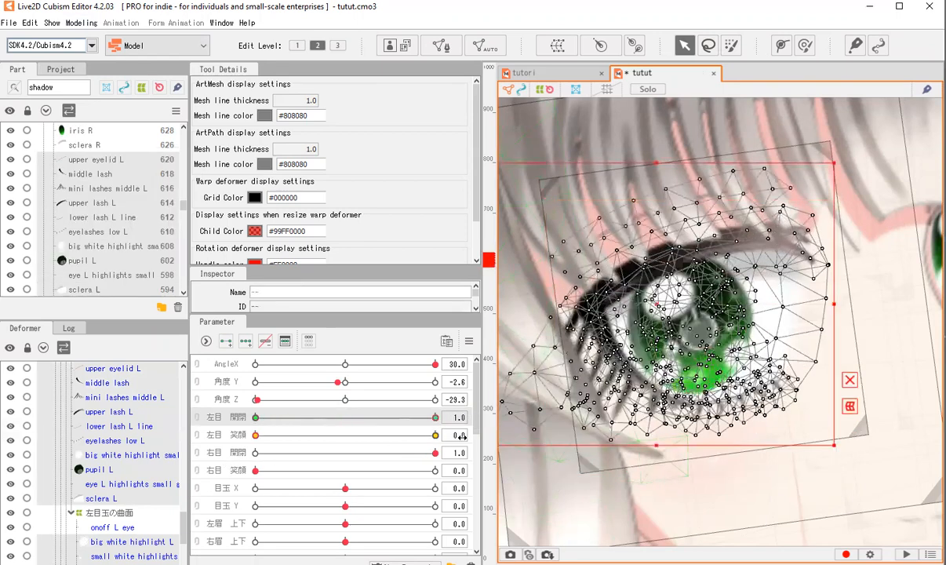
Copy the selected eye parts' open forms at 左目 開閉 1.0 and paste them at 0.0.
click(81, 23)
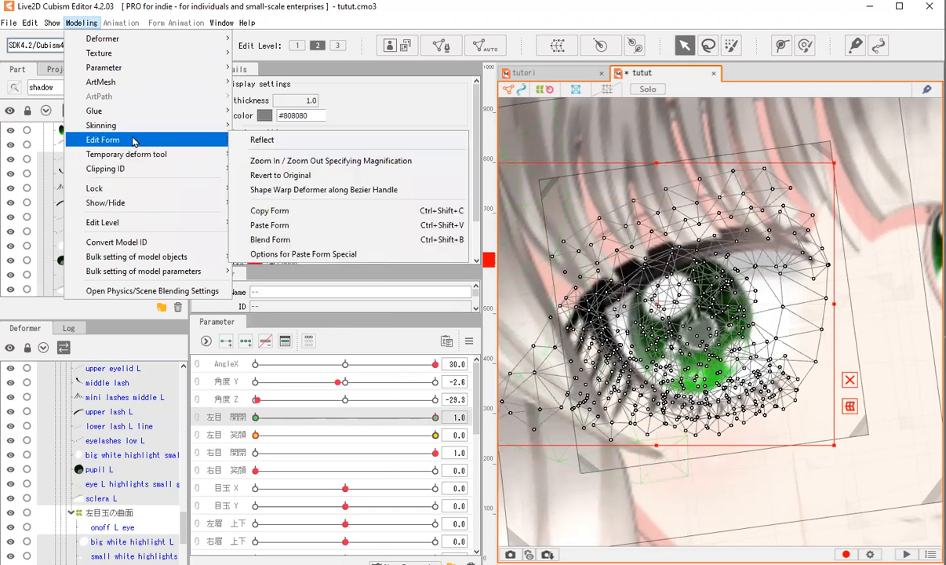
click(284, 211)
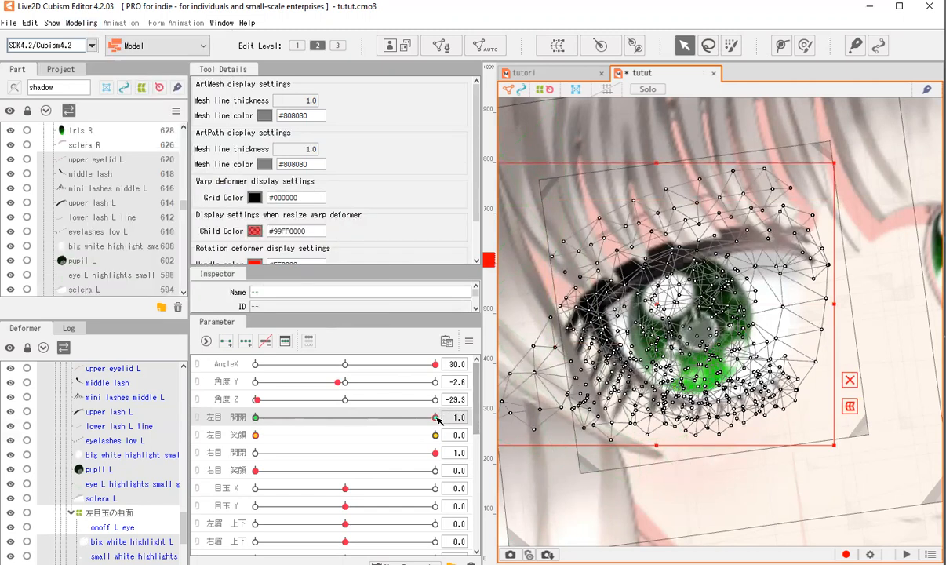
drag(438, 421, 165, 419)
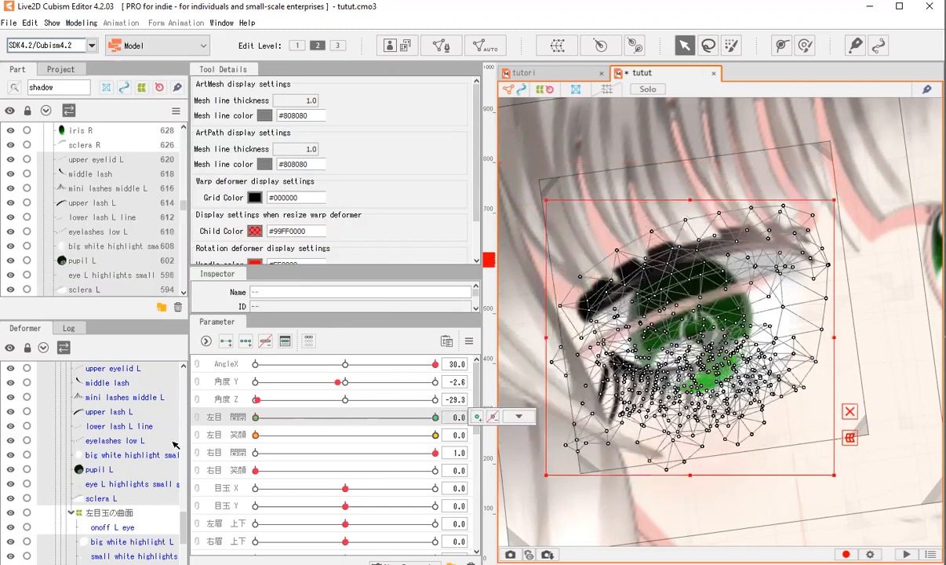
click(85, 23)
mouse_move(142, 140)
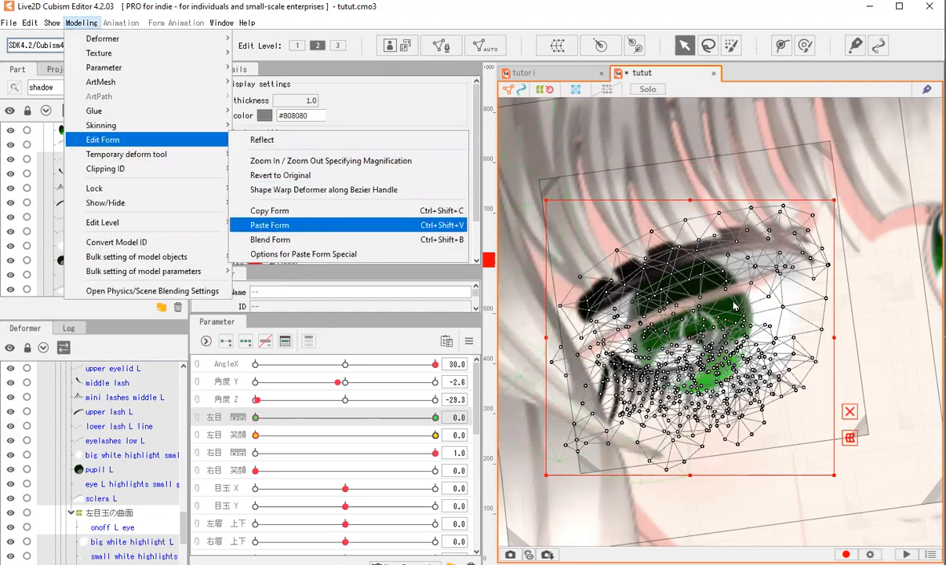
key(Return)
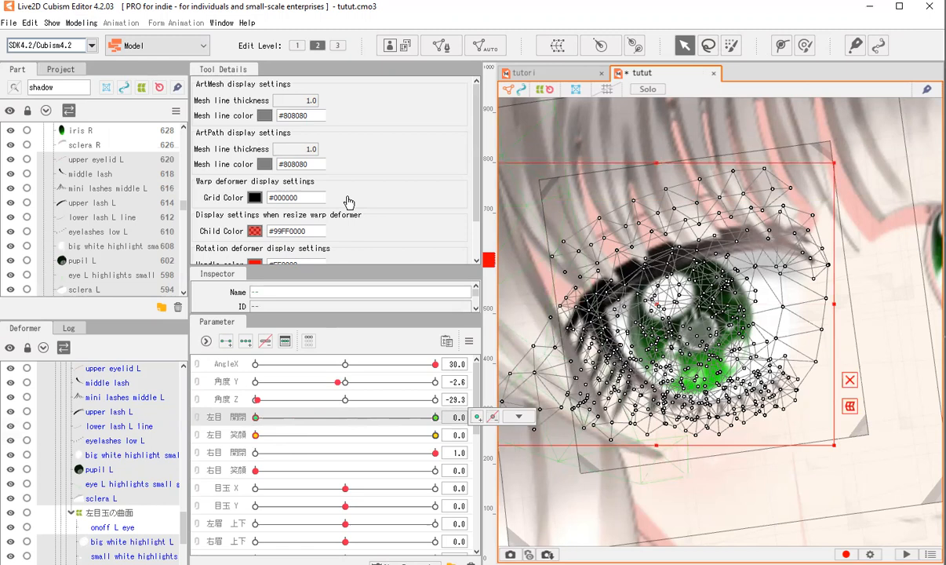
Test the left eye with 左目 開閉 at 0.0, setting 左目 笑顔 to 0.0 and 1.0.
scroll(752, 253, down, 5)
scroll(816, 263, up, 2)
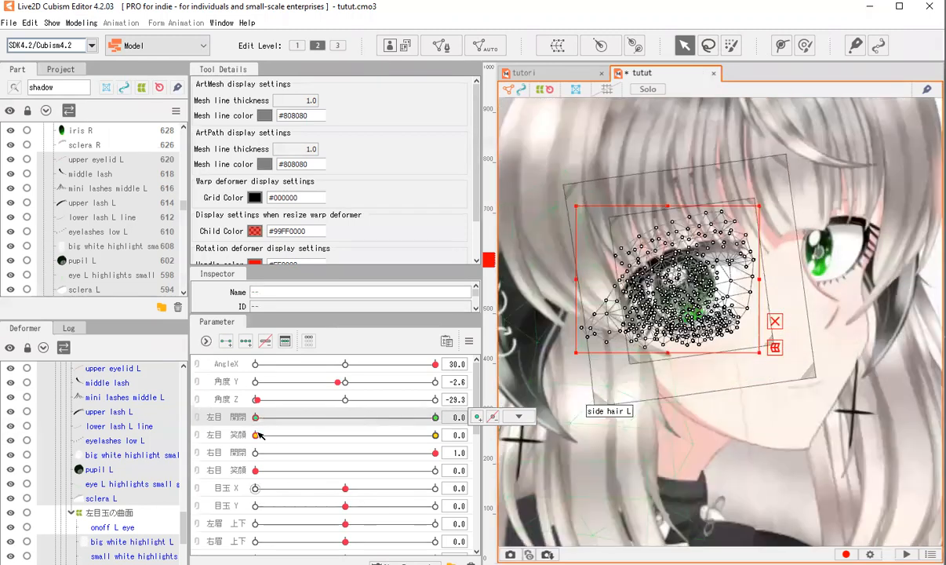
drag(256, 435, 232, 454)
scroll(710, 229, up, 2)
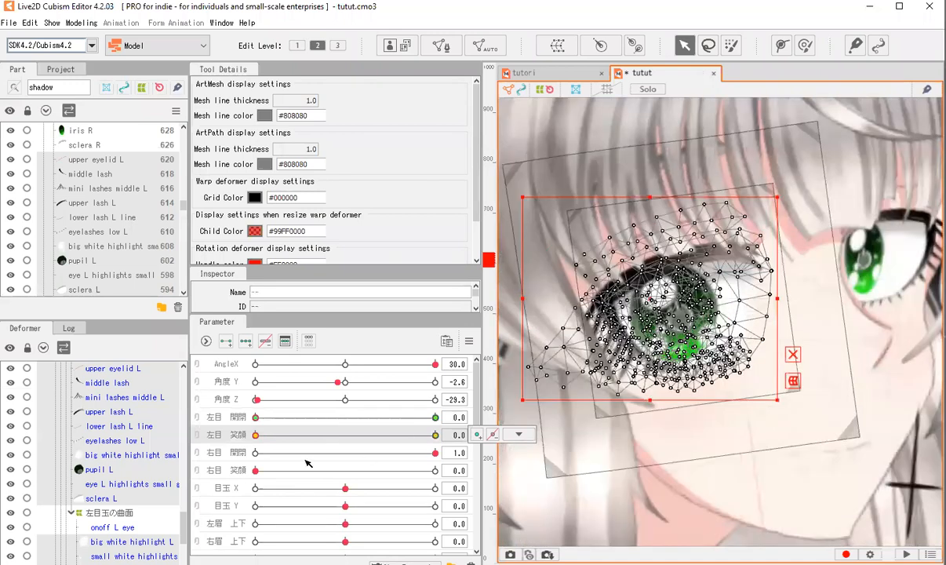
drag(256, 417, 436, 417)
drag(259, 435, 206, 445)
scroll(709, 260, down, 2)
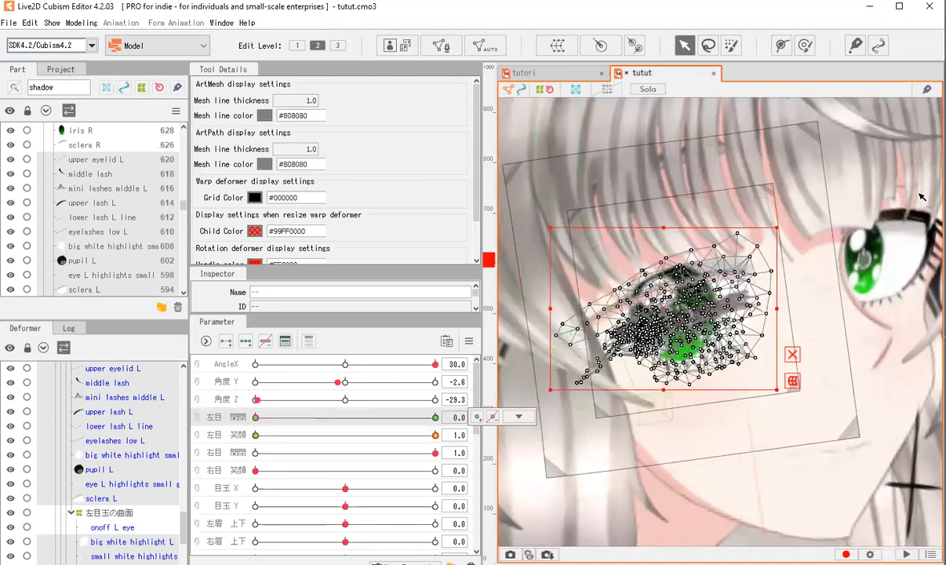
Deselect the eye meshes and check the closed left eye with 左目 笑顔 at 1.0 and 0.3.
click(865, 182)
drag(257, 418, 238, 436)
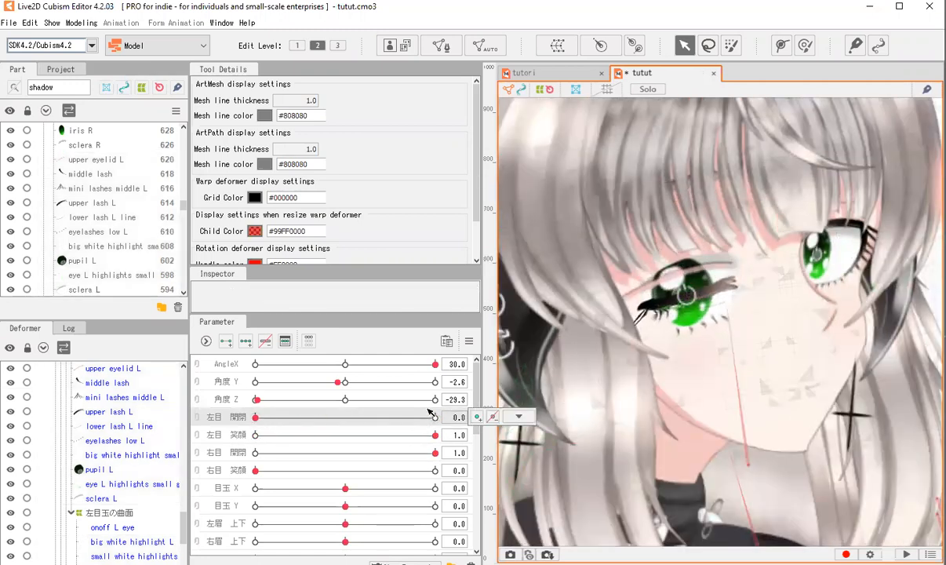
click(406, 436)
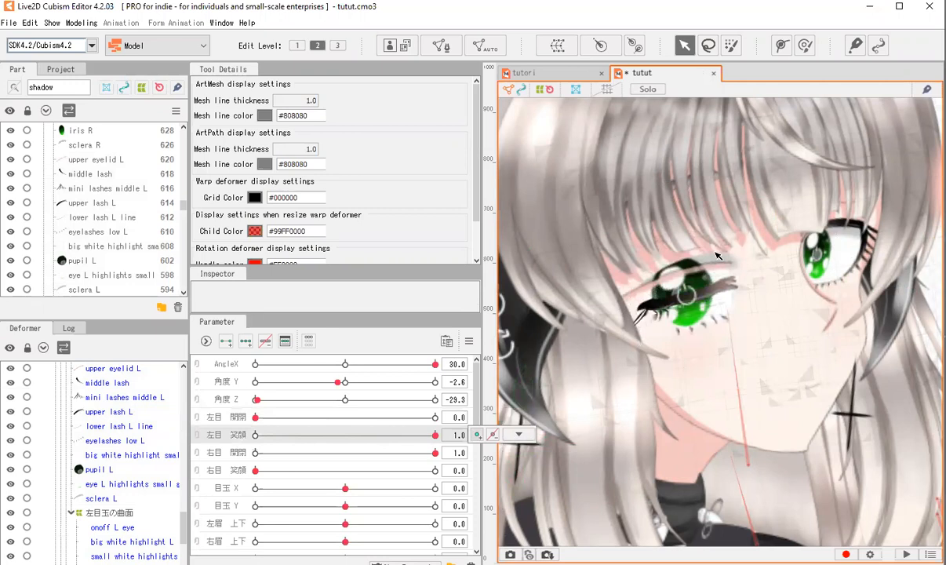
scroll(716, 255, up, 2)
click(300, 434)
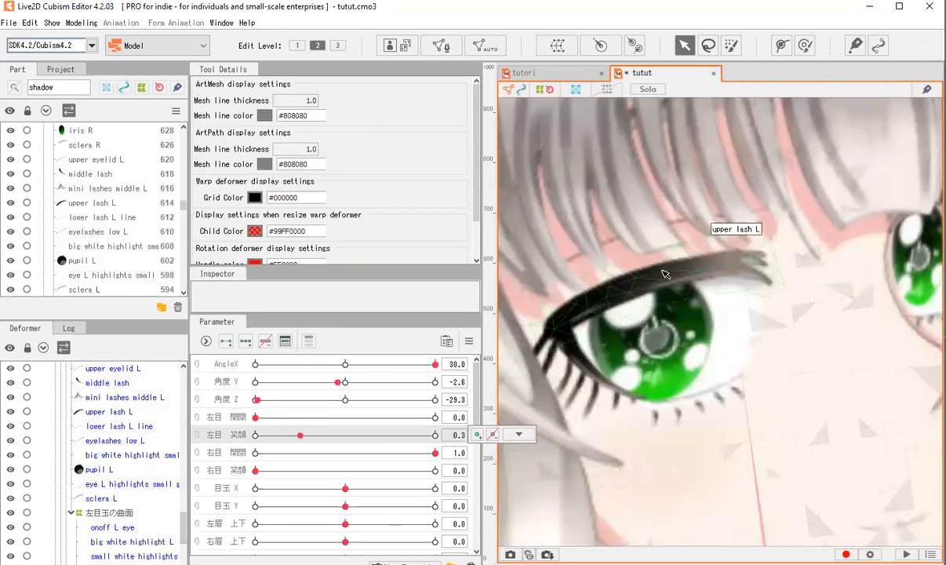
Set 左目 開閉 to 1.0 and 左目 笑顔 to 0.0, and delete the 左目 笑顔 keys from all parts bound to it.
click(663, 276)
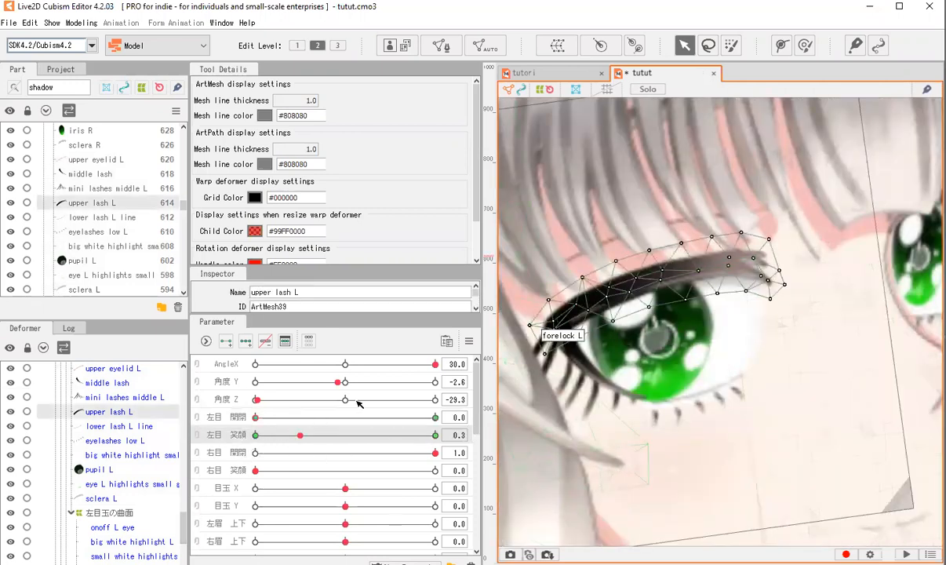
drag(291, 432, 436, 420)
drag(262, 437, 208, 469)
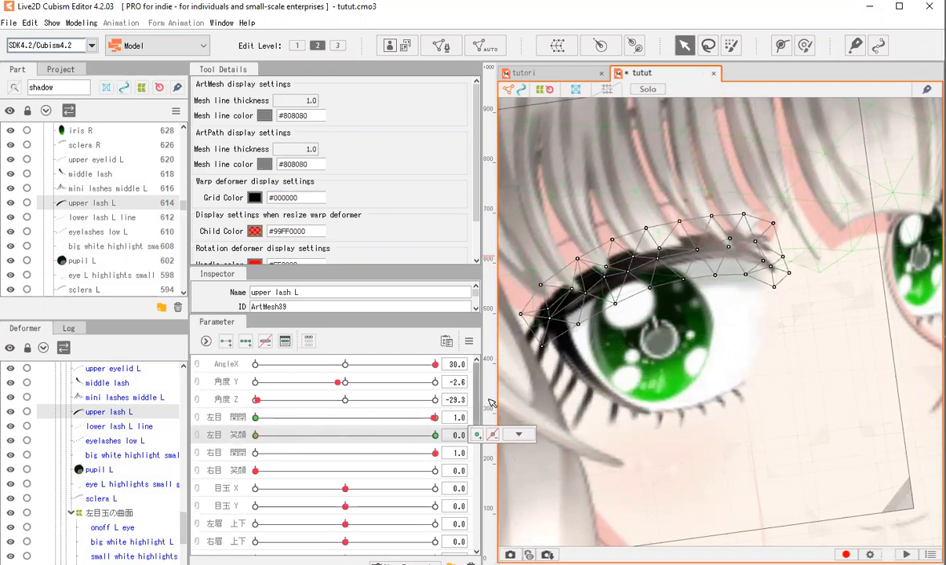
click(519, 435)
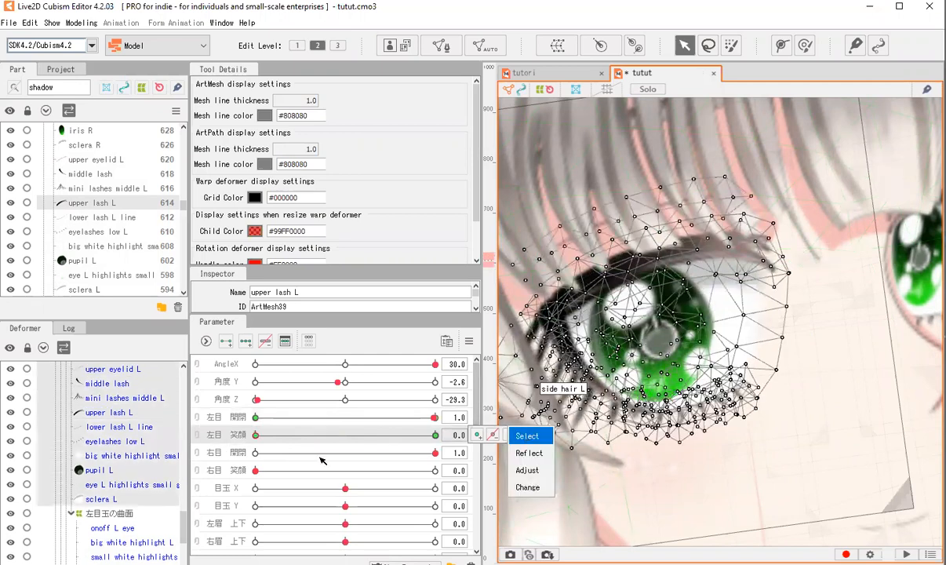
click(268, 342)
click(268, 342)
Select all parts bound to 左目 開閉, add two keys for them on 左目 笑顔 and set that parameter to 0.1.
click(218, 416)
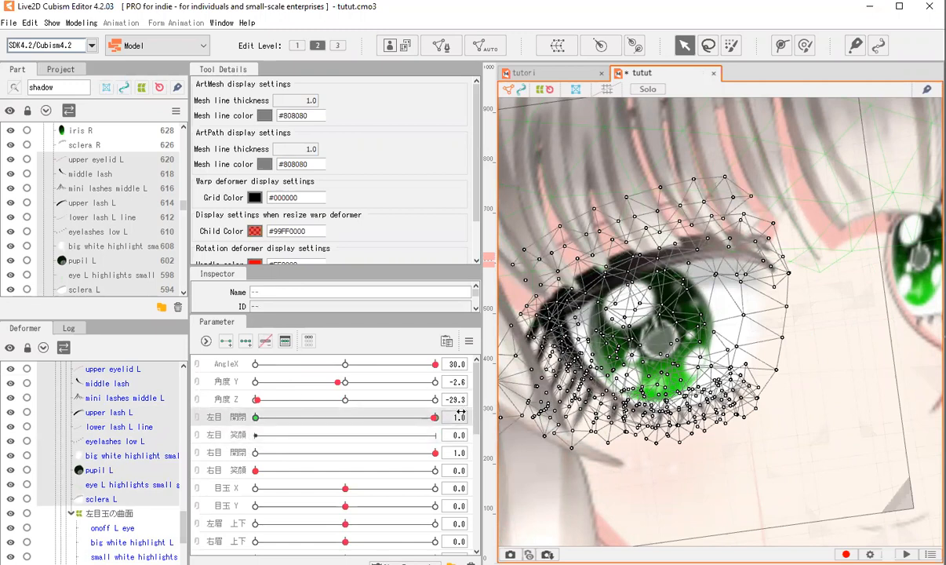
click(493, 416)
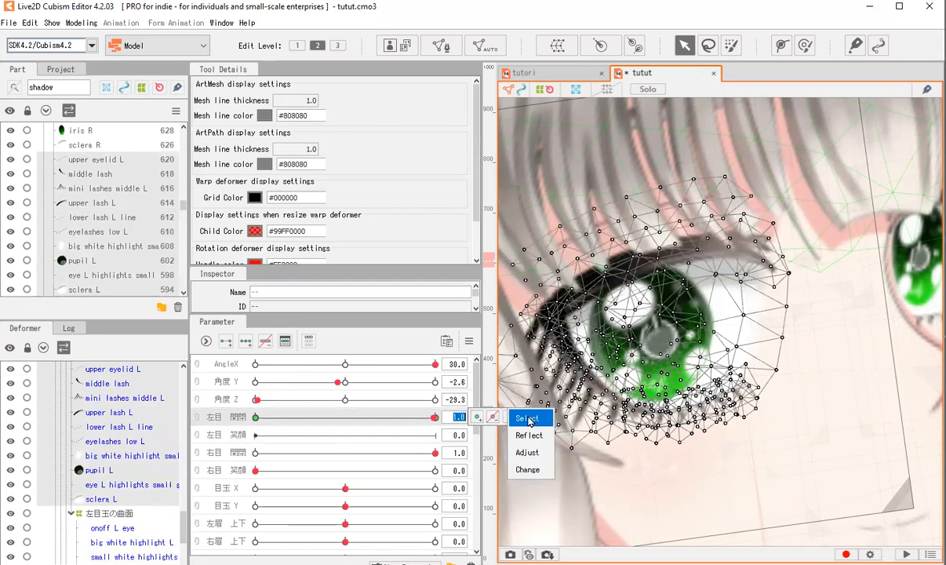
click(246, 433)
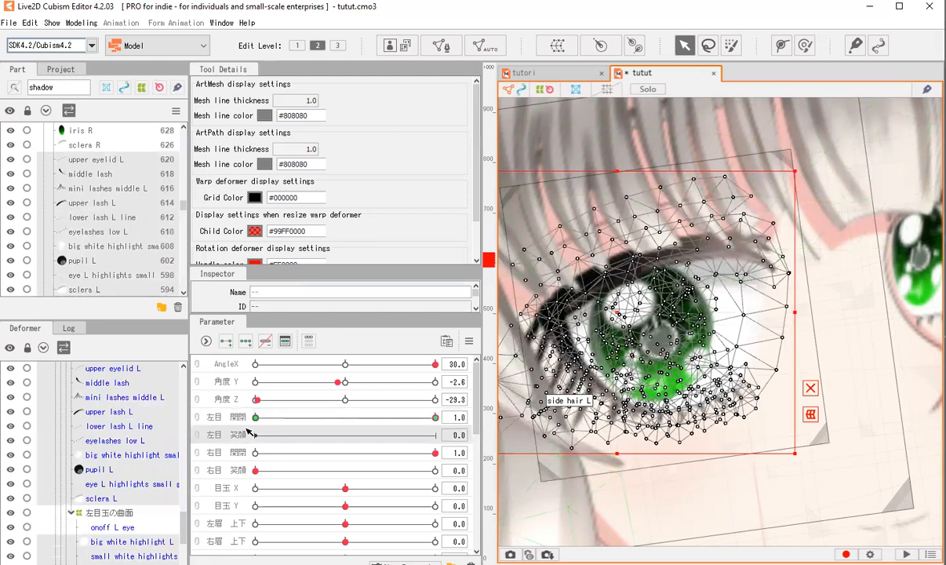
click(227, 344)
click(266, 435)
Select upper lash R on the canvas, and extend the selection to all parts bound to 右目 開閉.
scroll(738, 287, down, 3)
scroll(750, 294, down, 2)
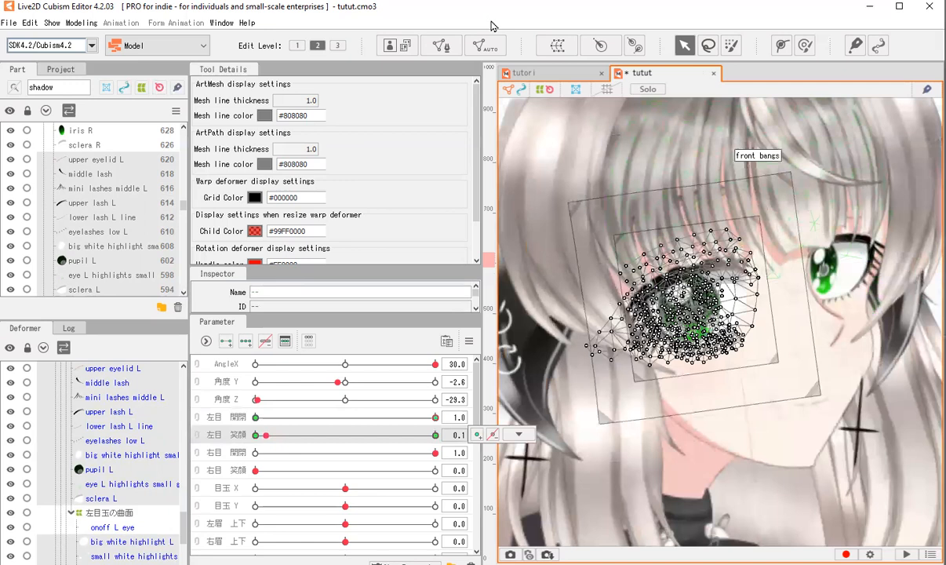
scroll(779, 286, down, 3)
scroll(777, 283, up, 5)
click(773, 281)
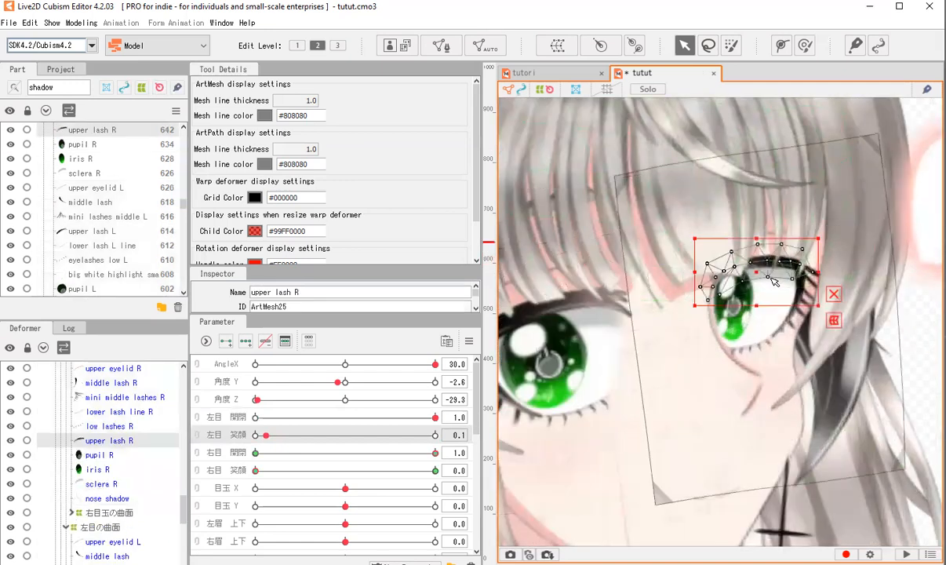
scroll(774, 281, up, 2)
drag(436, 453, 457, 445)
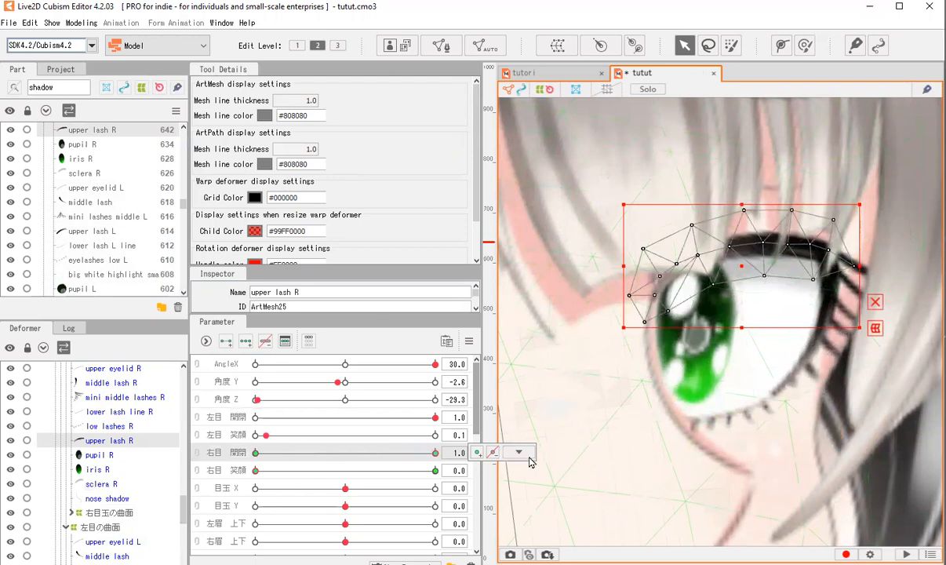
click(518, 453)
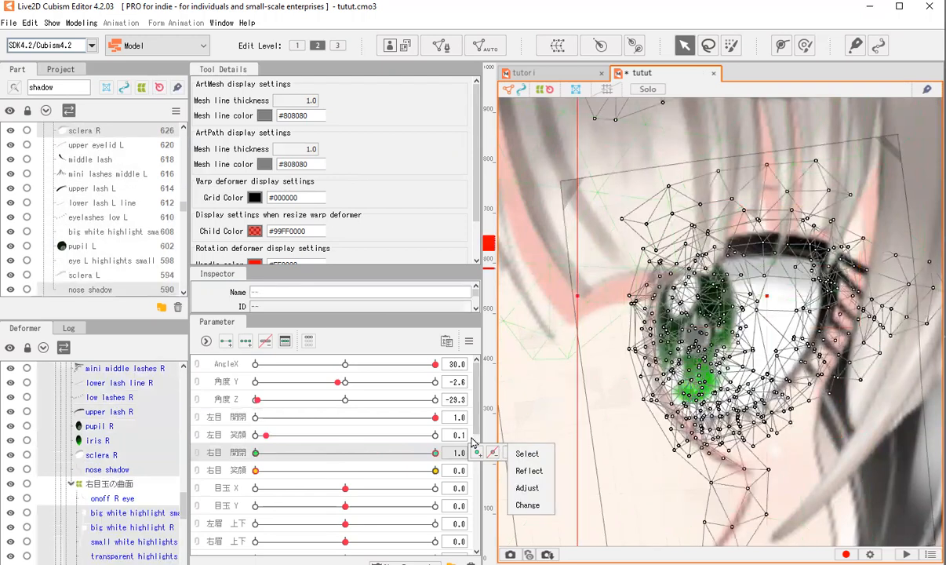
click(417, 456)
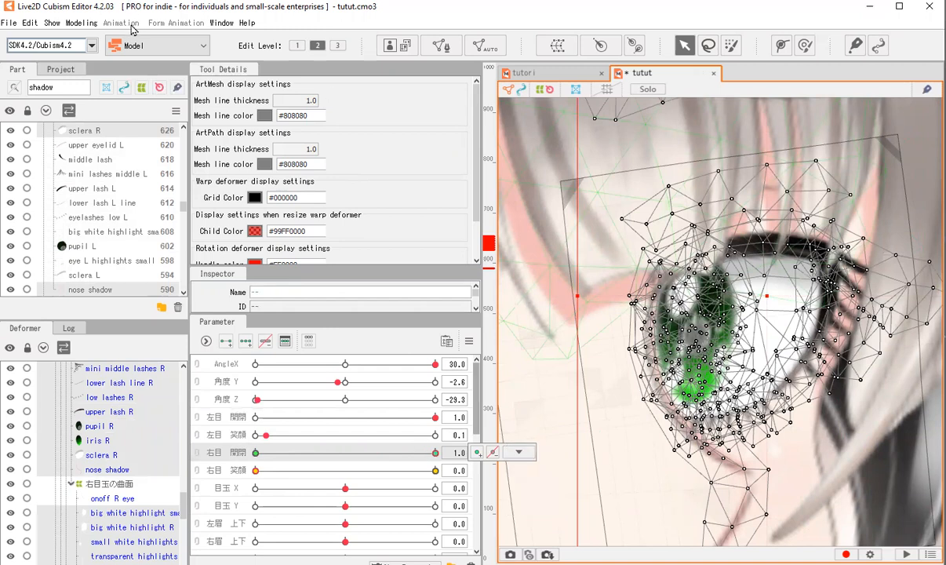
Copy the selected right eye parts' open forms at 右目 開閉 1.0 and paste them at 0.0.
click(81, 22)
mouse_move(124, 139)
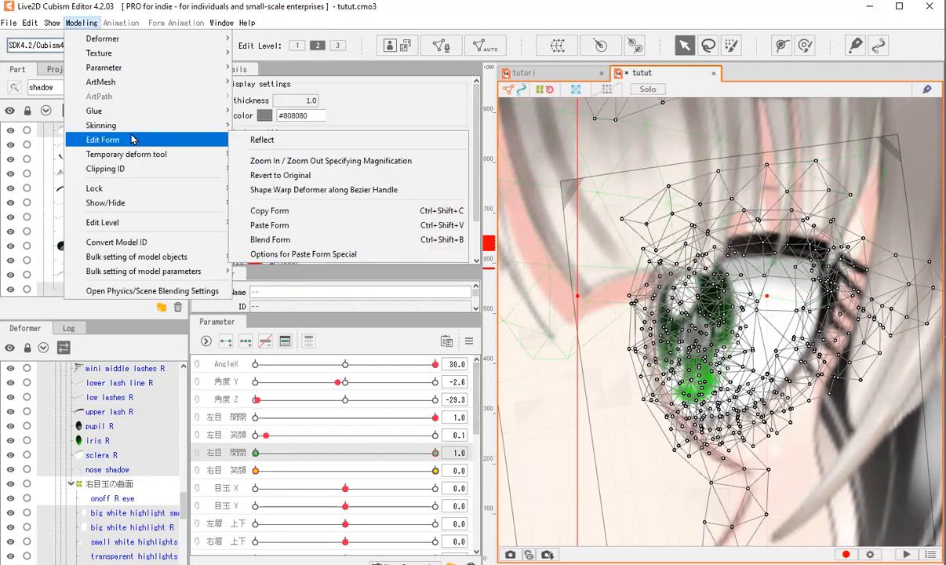
click(295, 213)
drag(437, 454, 214, 490)
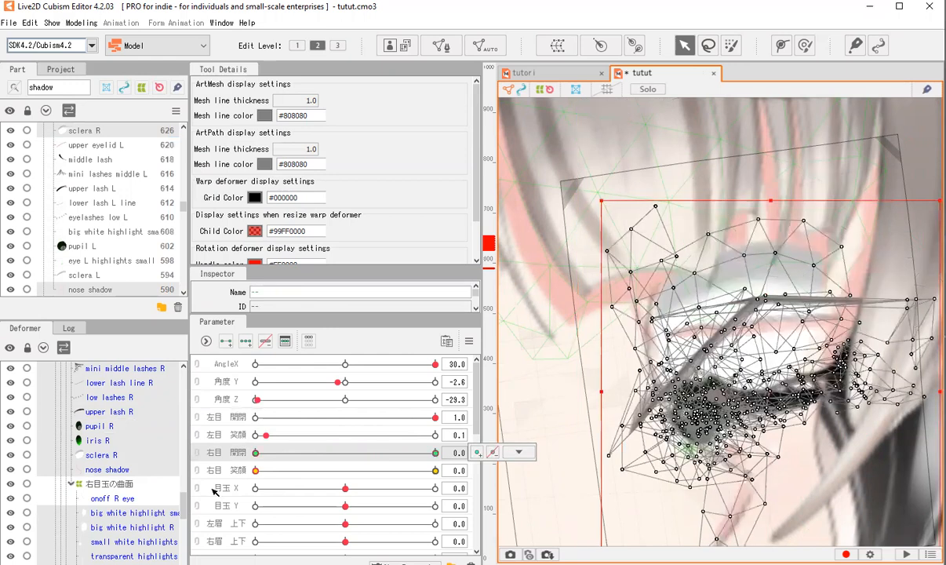
click(82, 23)
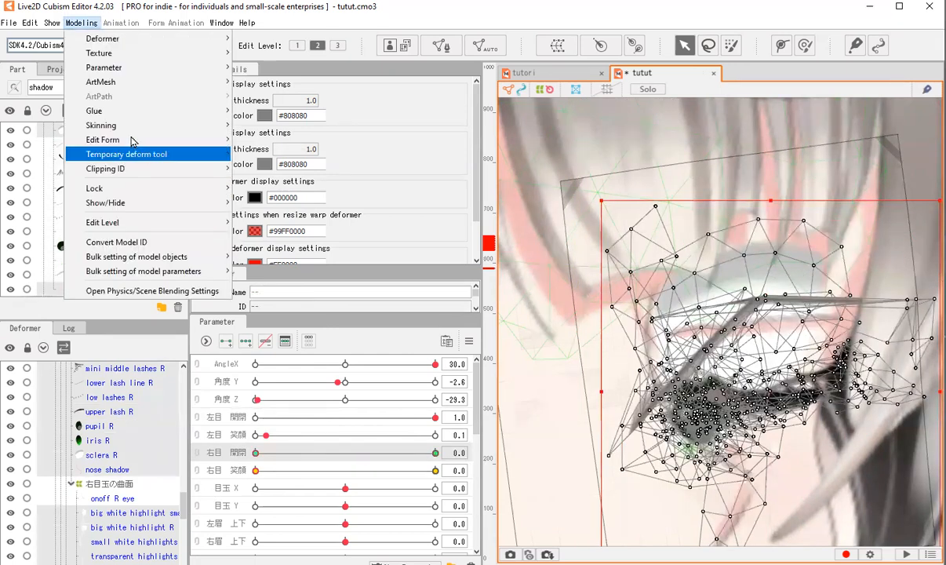
mouse_move(126, 138)
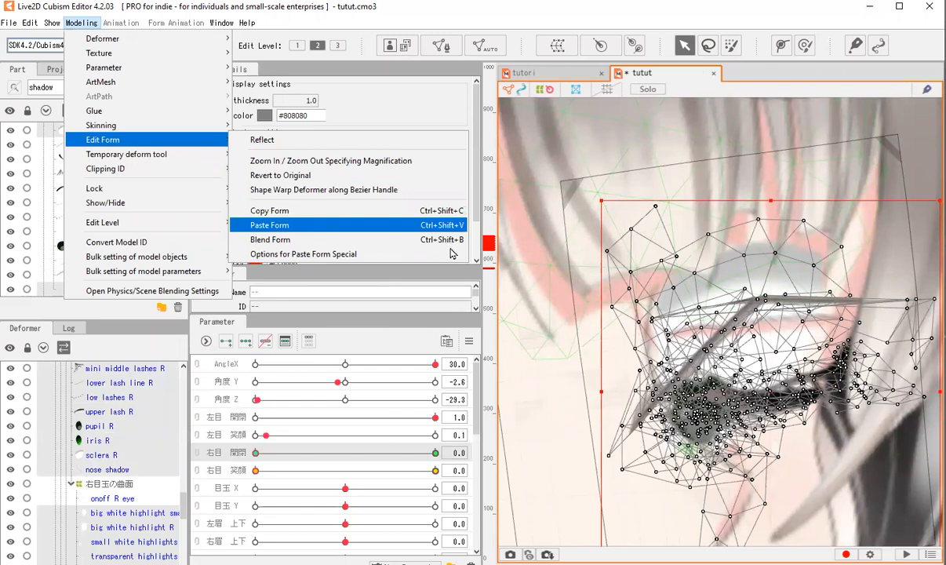
click(440, 225)
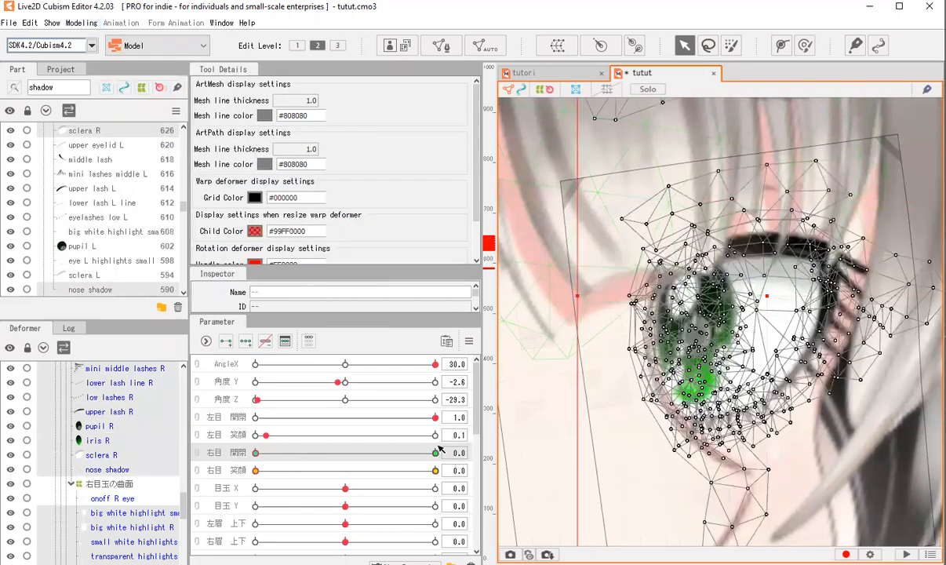
Select all parts bound to 右目 笑顔 and delete their 右目 笑顔 keys.
click(220, 470)
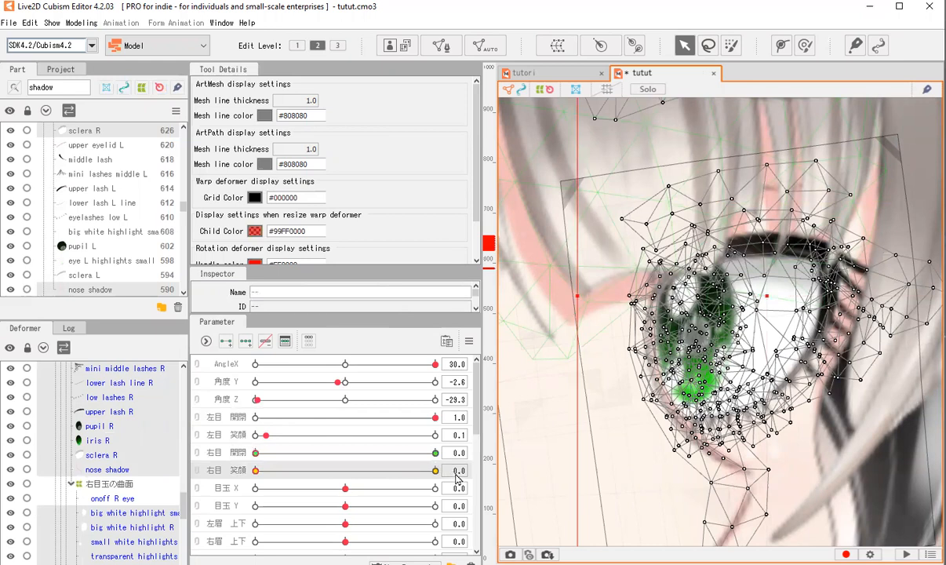
click(521, 472)
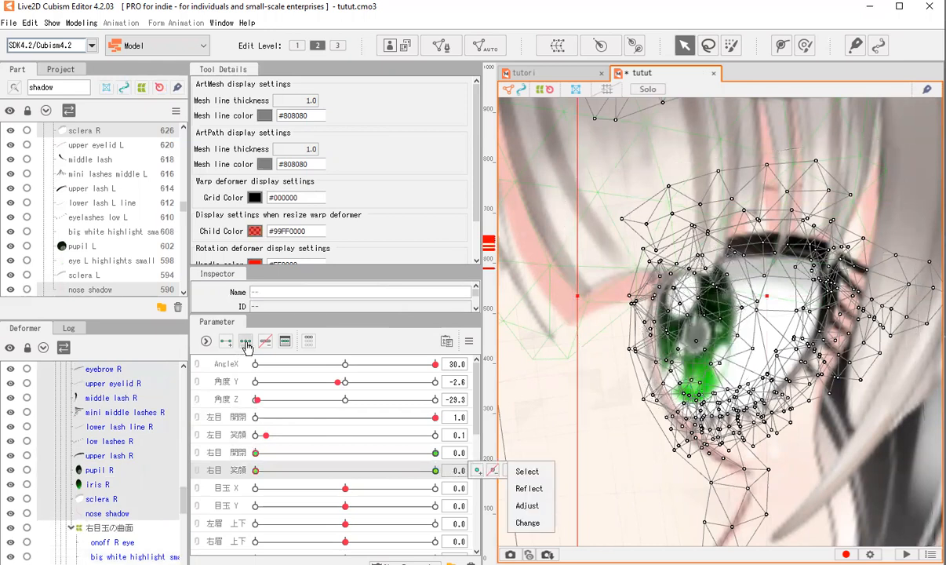
click(265, 341)
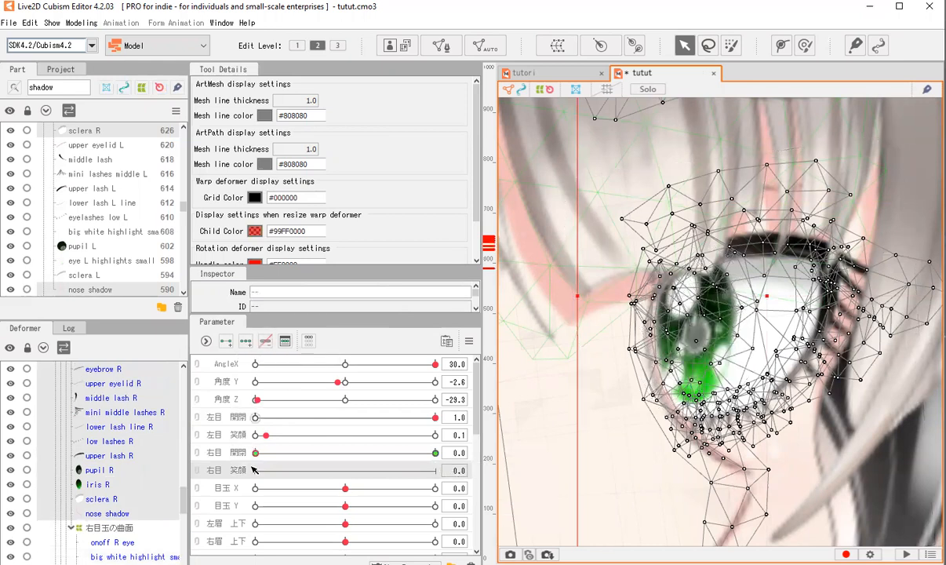
Select all parts bound to 右目 開閉 and add two keys for them on 右目 笑顔.
click(223, 452)
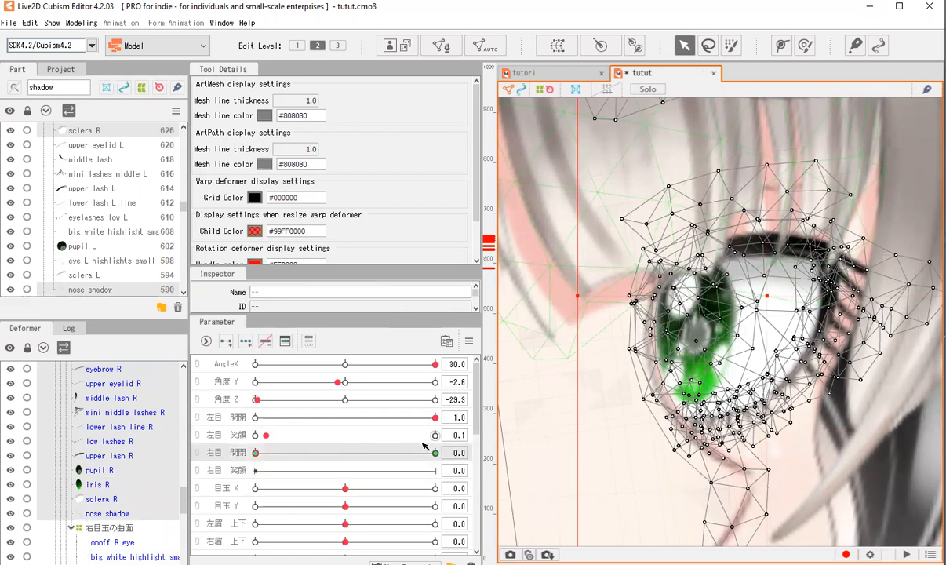
click(525, 455)
click(234, 474)
click(225, 343)
Examine the area around the right eye and nose, selecting the nose2 and blush R meshes in turn.
scroll(659, 336, down, 2)
scroll(680, 261, down, 3)
scroll(712, 306, up, 3)
scroll(677, 280, down, 1)
scroll(669, 332, up, 2)
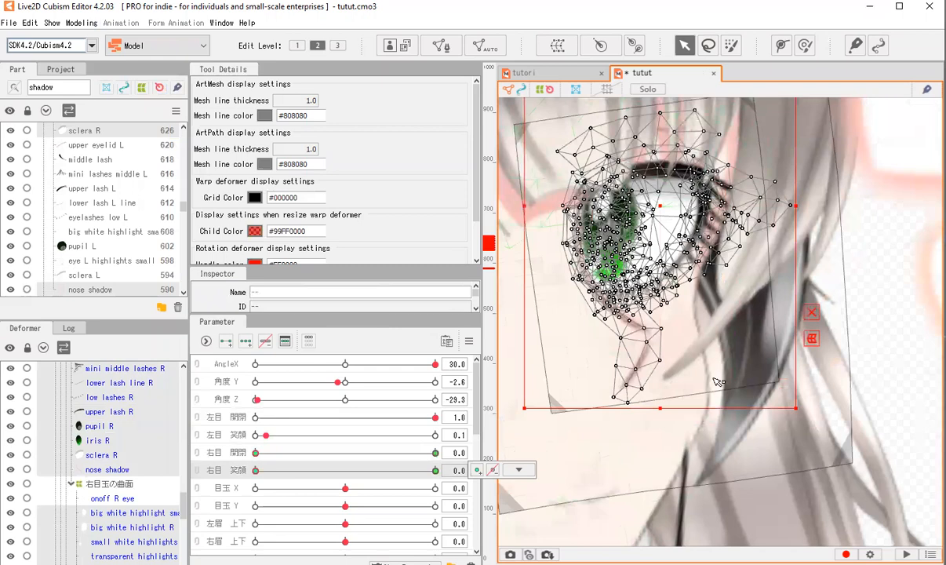
scroll(863, 276, down, 2)
click(829, 260)
scroll(717, 352, up, 2)
click(719, 345)
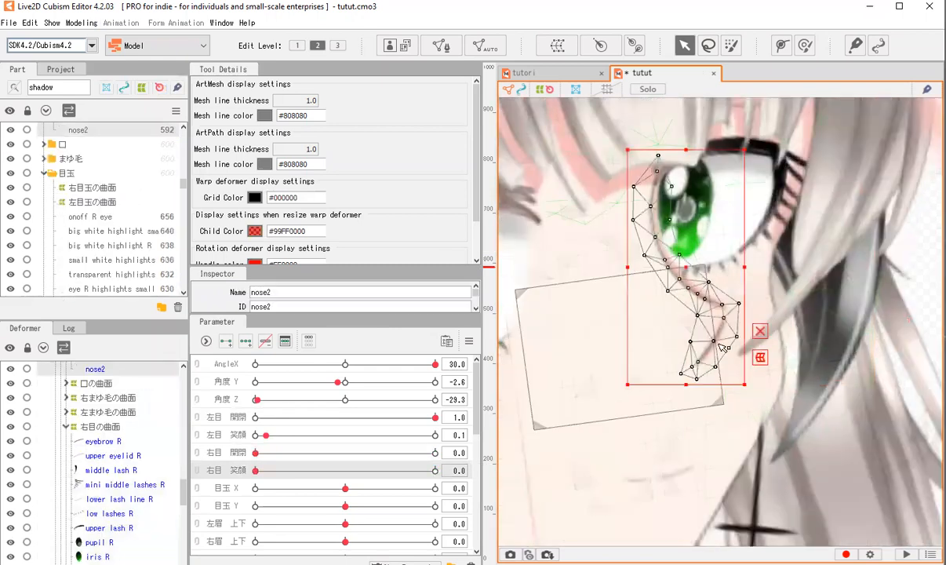
scroll(722, 349, up, 2)
click(666, 284)
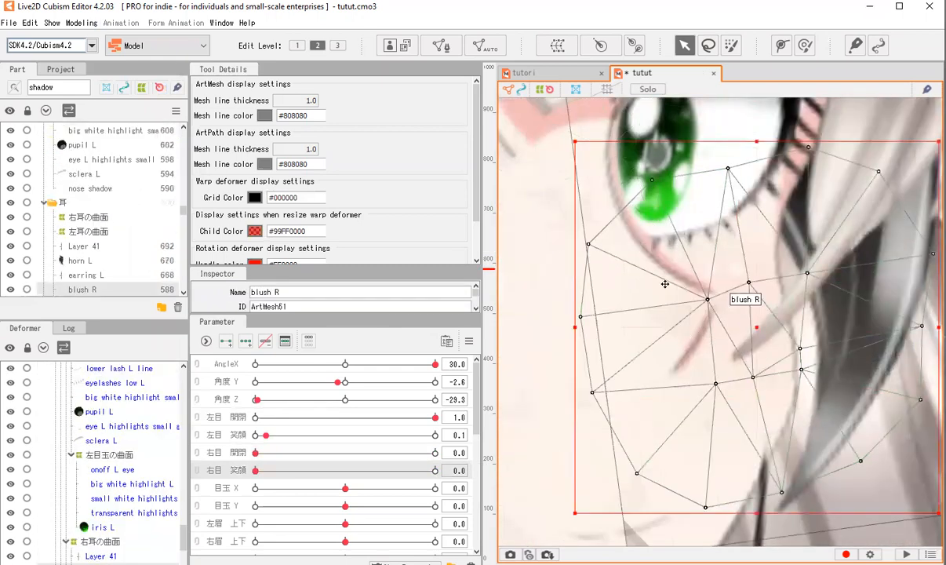
Select middle lash R and test the right eye with 右目 開閉 at 0.1 and 右目 笑顔 at 0.3.
click(742, 125)
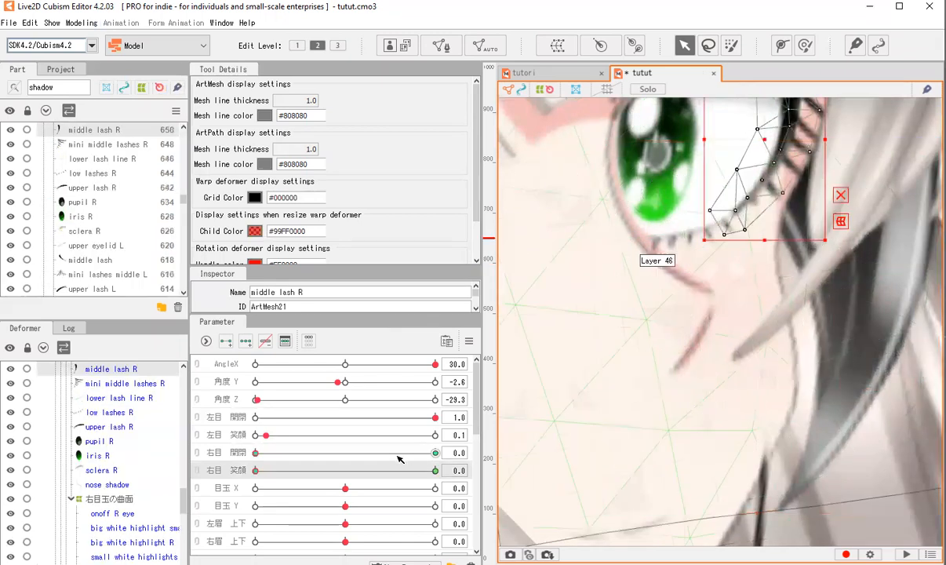
click(266, 453)
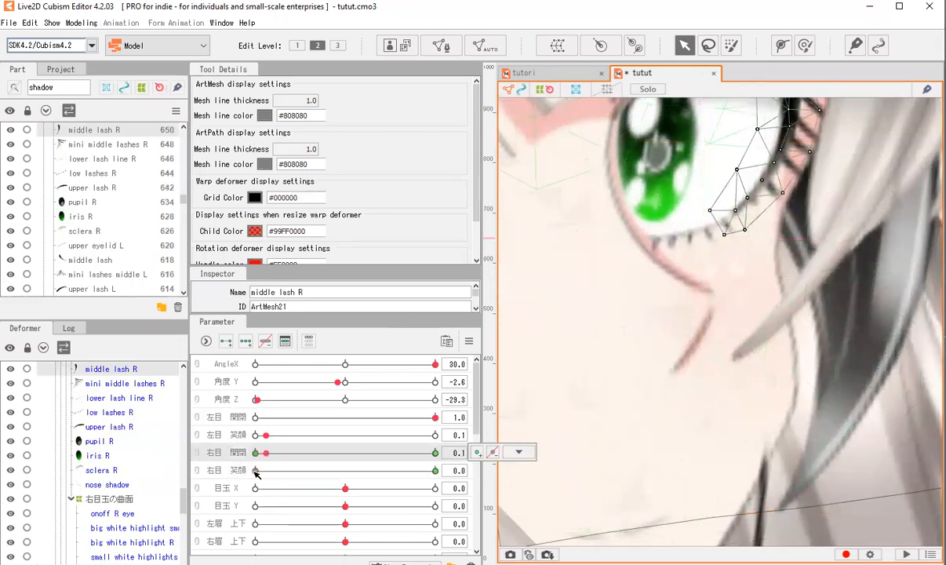
drag(259, 472, 315, 470)
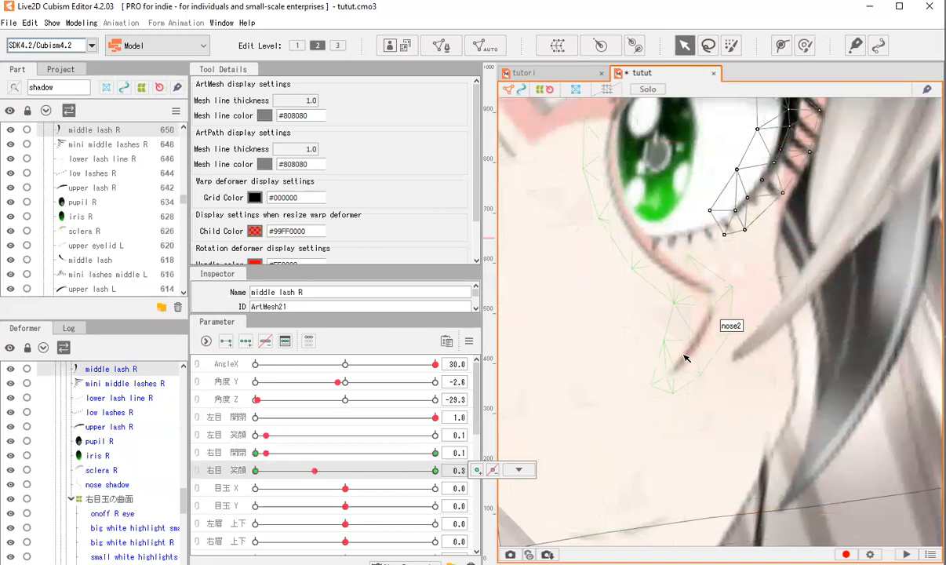
Select the nose shadow mesh and delete its keys on both 右目 笑顔 and 右目 開閉.
click(685, 358)
scroll(675, 306, up, 2)
click(681, 247)
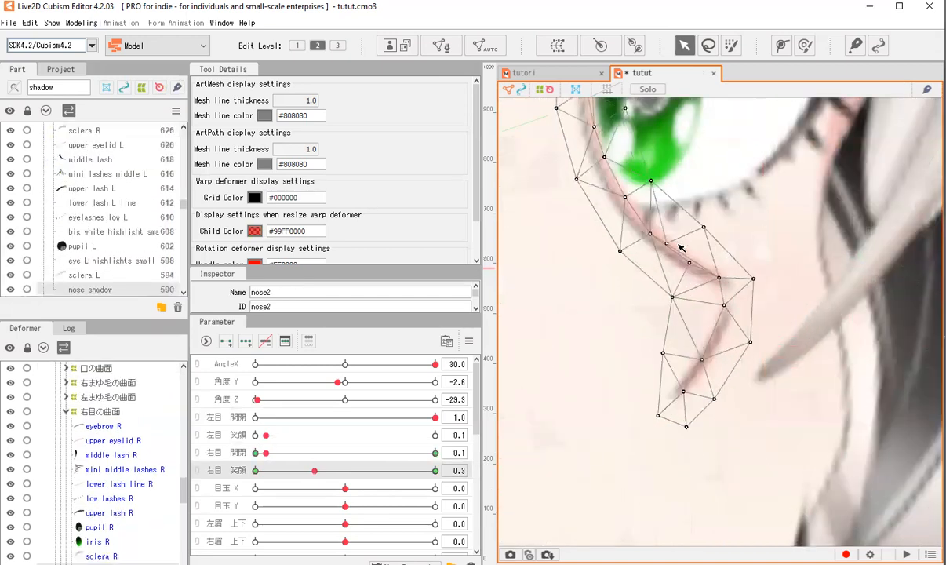
drag(314, 471, 256, 471)
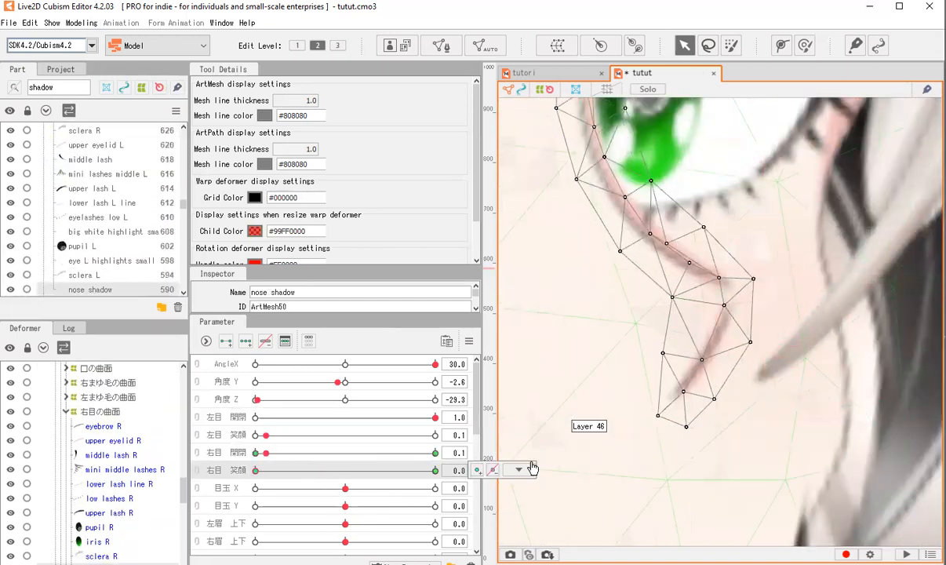
click(524, 468)
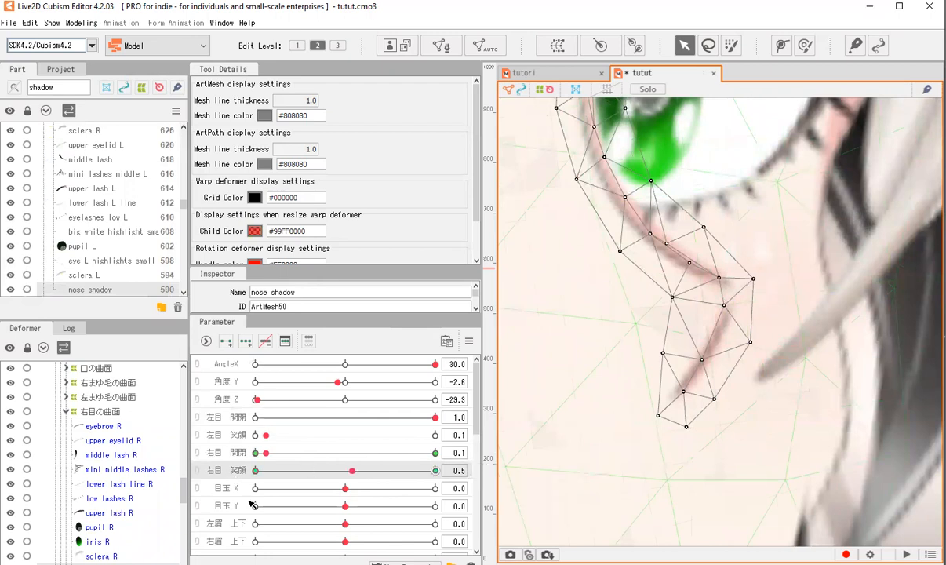
click(263, 343)
click(223, 454)
click(265, 342)
Select the right eyebrow deformer 右まゆ毛の曲面 and examine its AngleX keys.
scroll(678, 332, down, 5)
scroll(706, 315, down, 5)
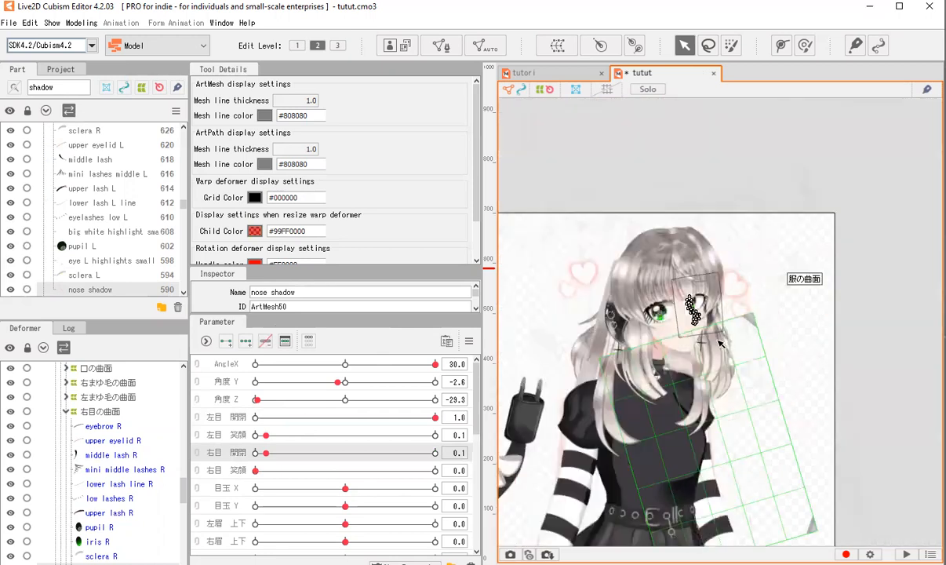
click(712, 269)
scroll(717, 268, up, 3)
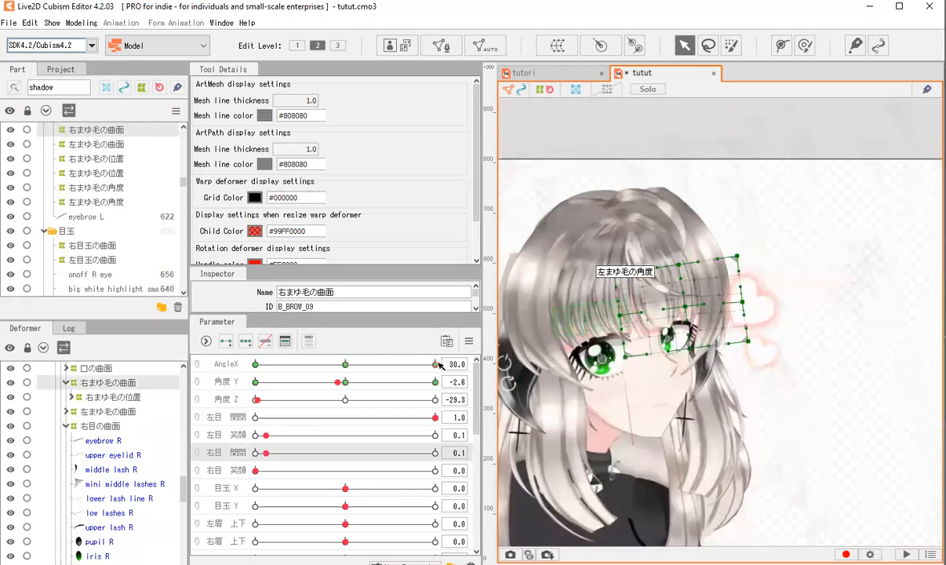
click(245, 363)
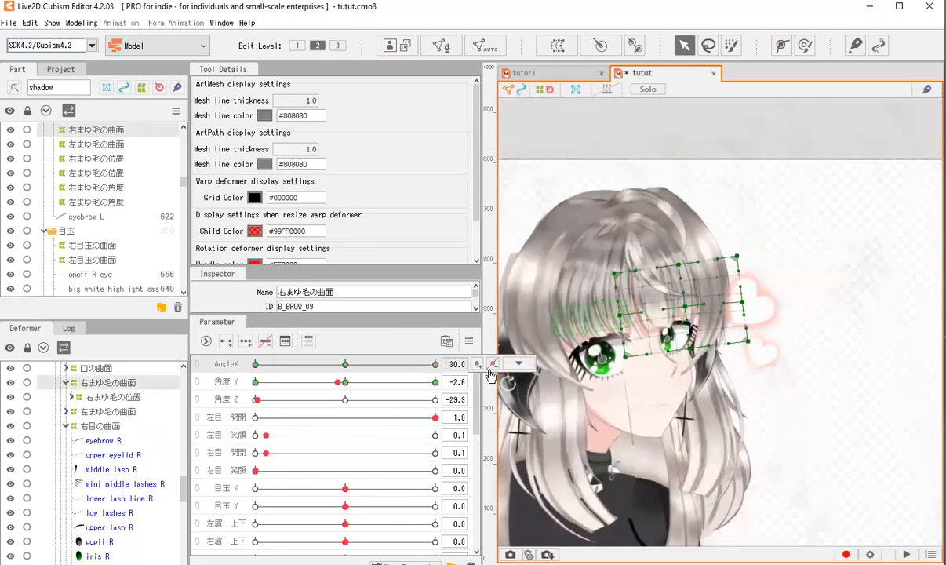
Deselect the eyebrow deformer and check the face with 角度 Y at -30.0.
click(688, 195)
scroll(642, 381, up, 3)
drag(338, 383, 106, 423)
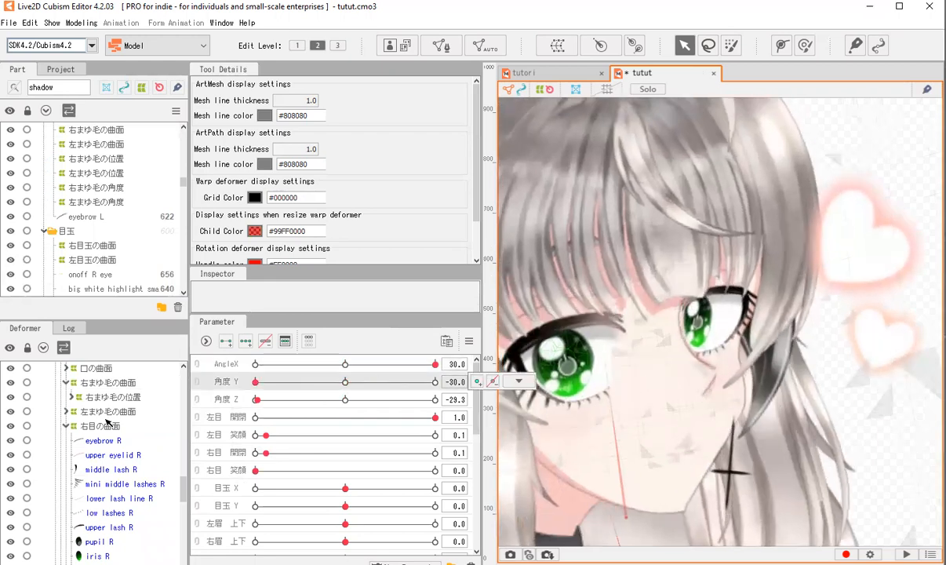
scroll(690, 222, down, 3)
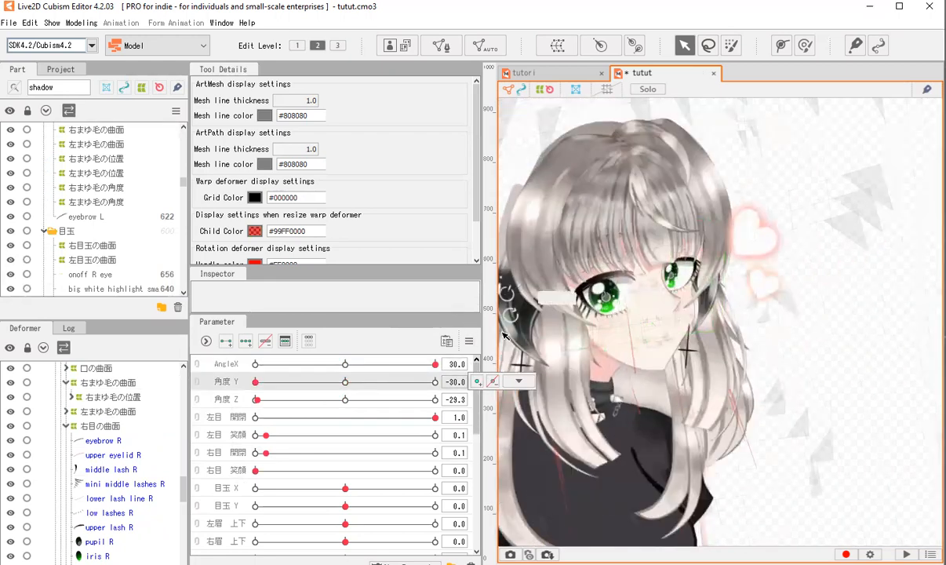
scroll(690, 345, up, 5)
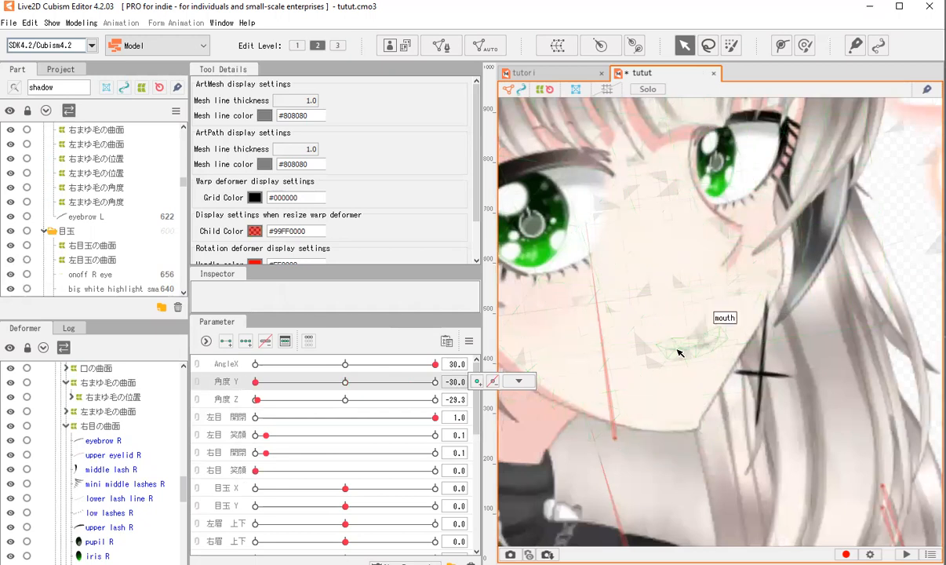
Select the mouth mesh and reset the model's parameters to their default values.
click(679, 353)
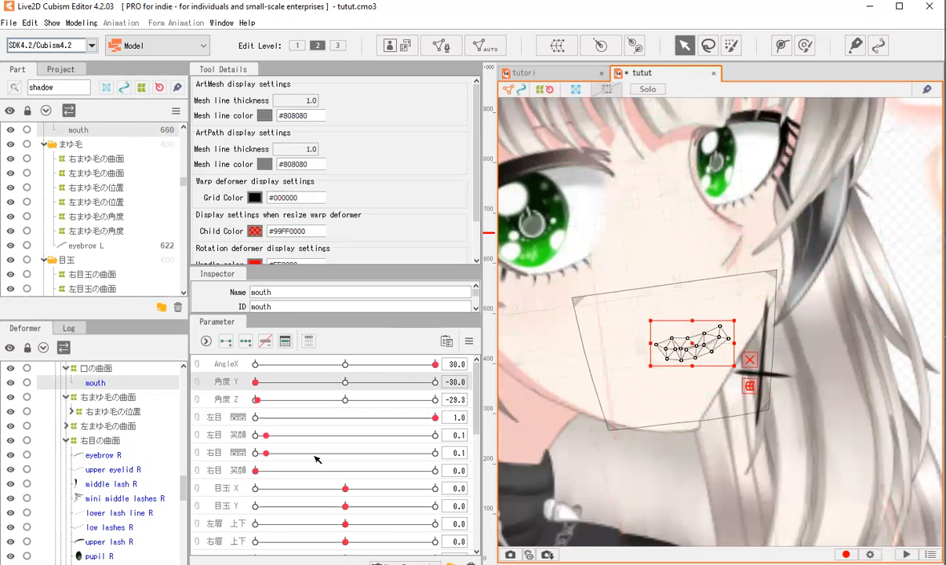
scroll(316, 459, down, 4)
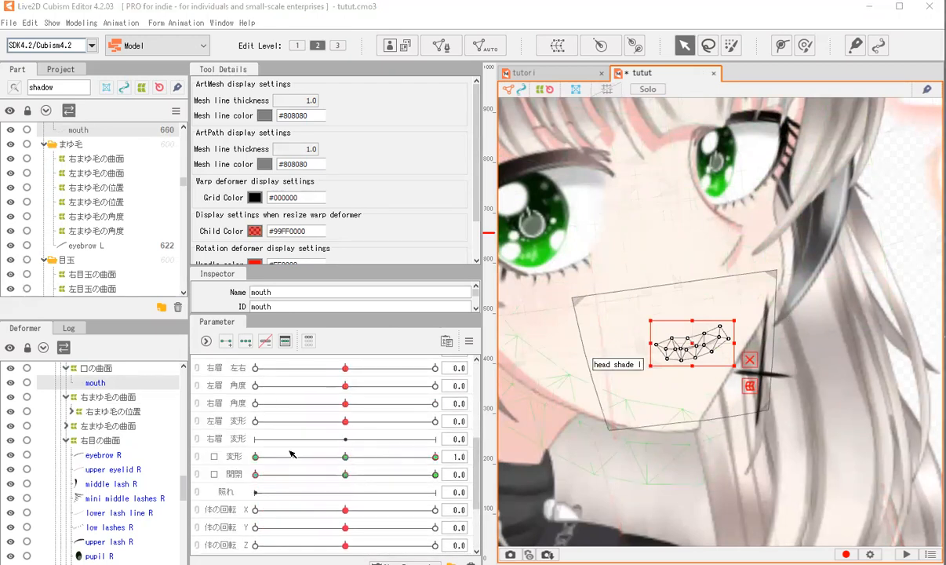
scroll(705, 347, up, 3)
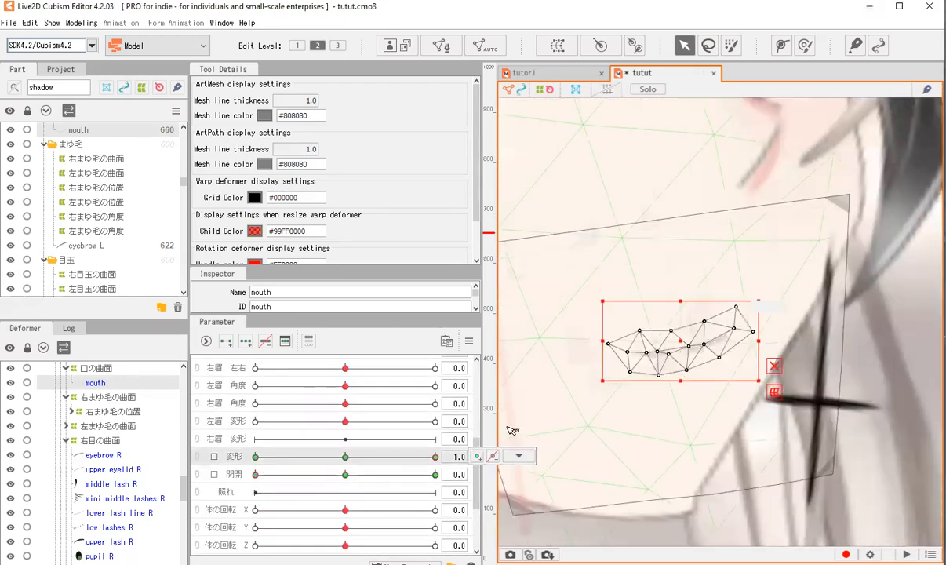
click(470, 342)
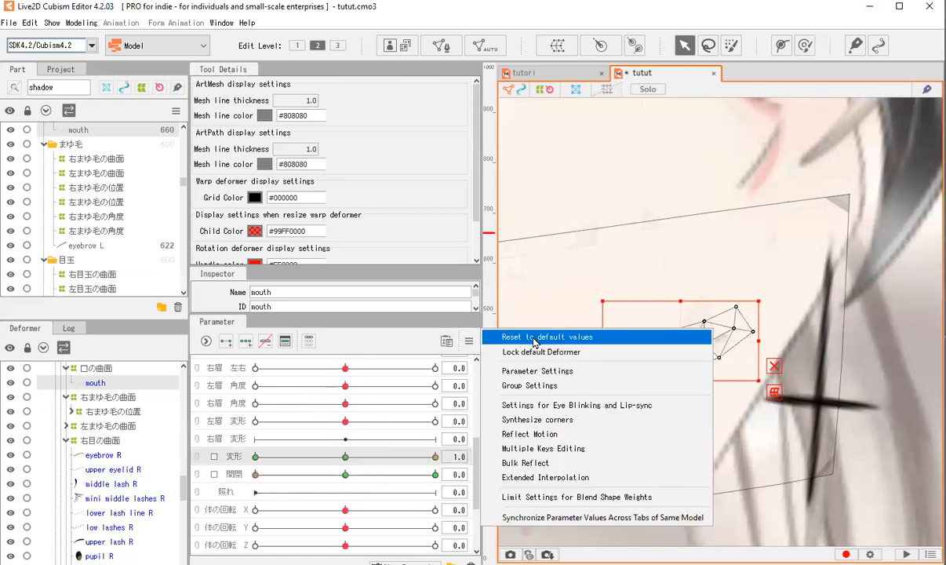
click(506, 333)
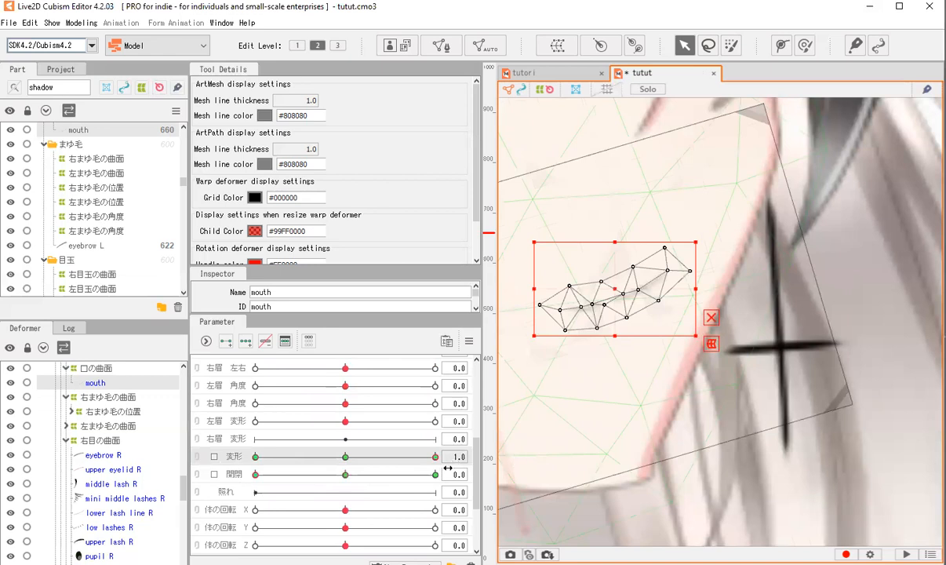
Delete the mouth mesh's keys on both 口 変形 and 口 開閉.
click(517, 459)
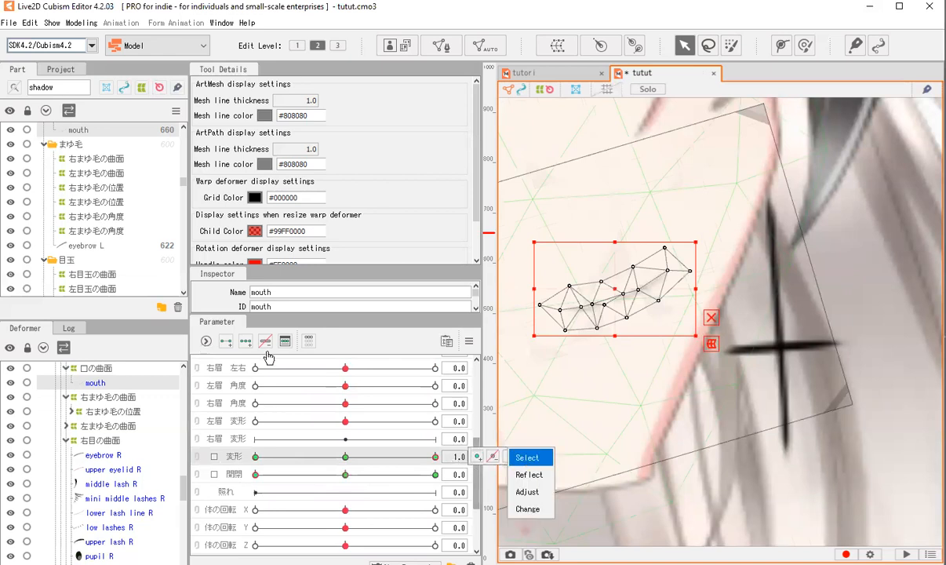
click(230, 481)
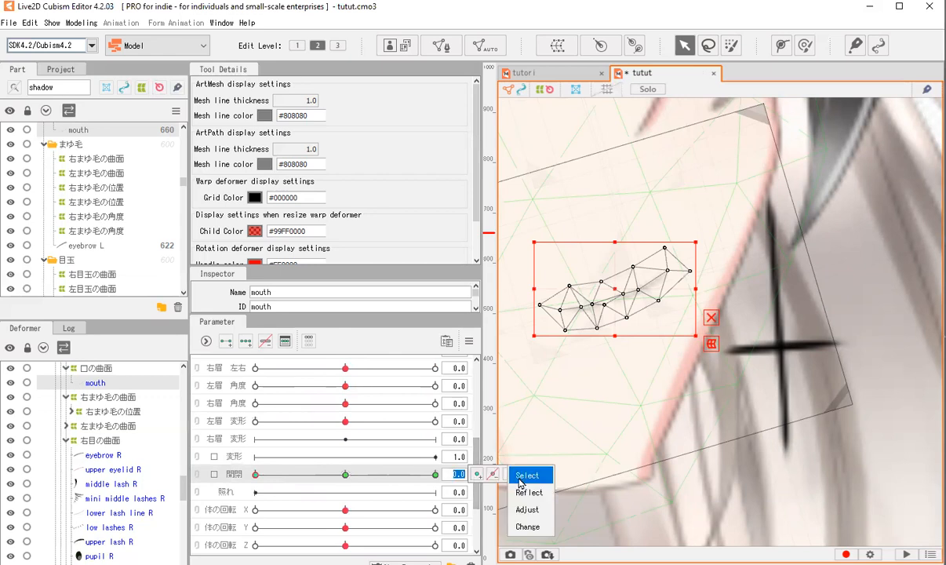
click(265, 341)
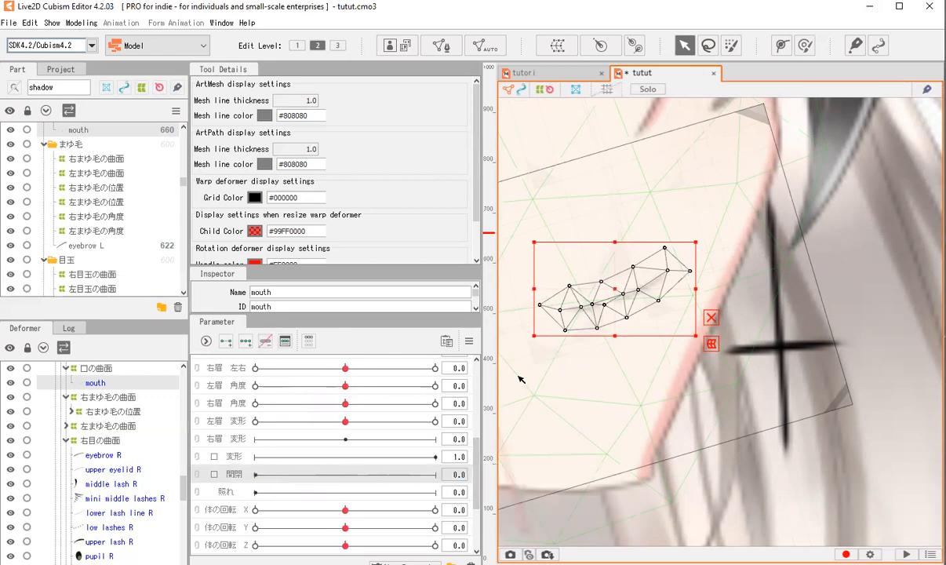
Test the front hair's sway with 髪揺れ 前 at 1.0.
scroll(653, 315, down, 5)
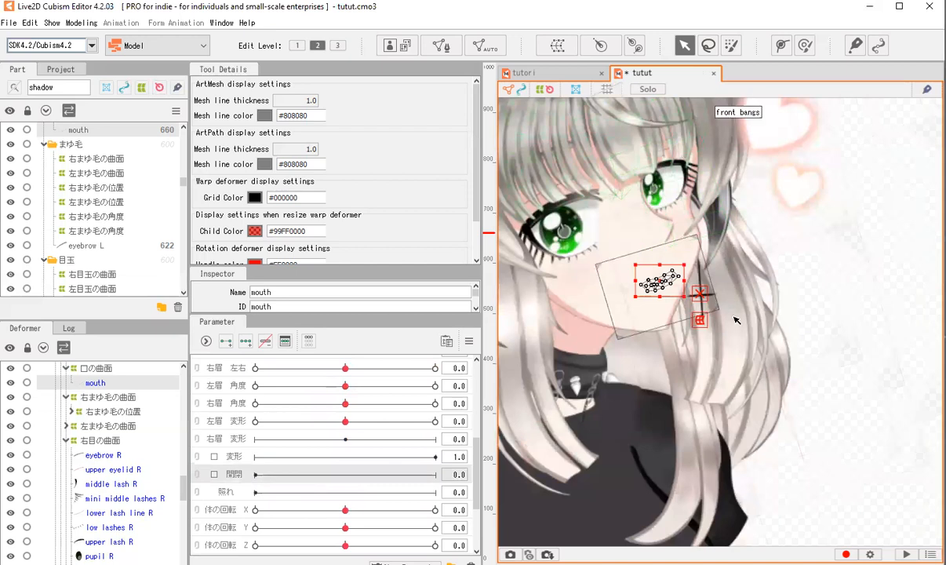
scroll(651, 259, up, 5)
scroll(388, 444, down, 3)
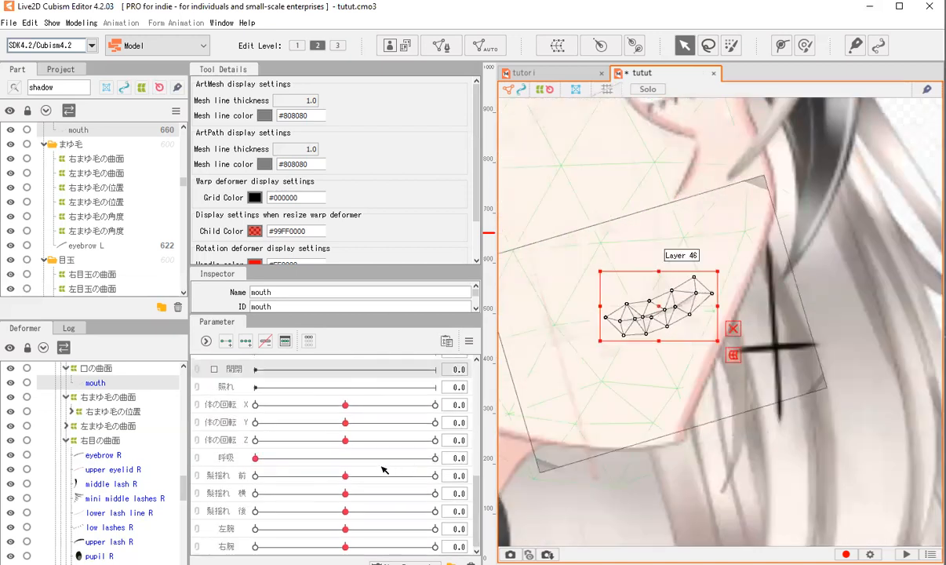
scroll(773, 279, down, 5)
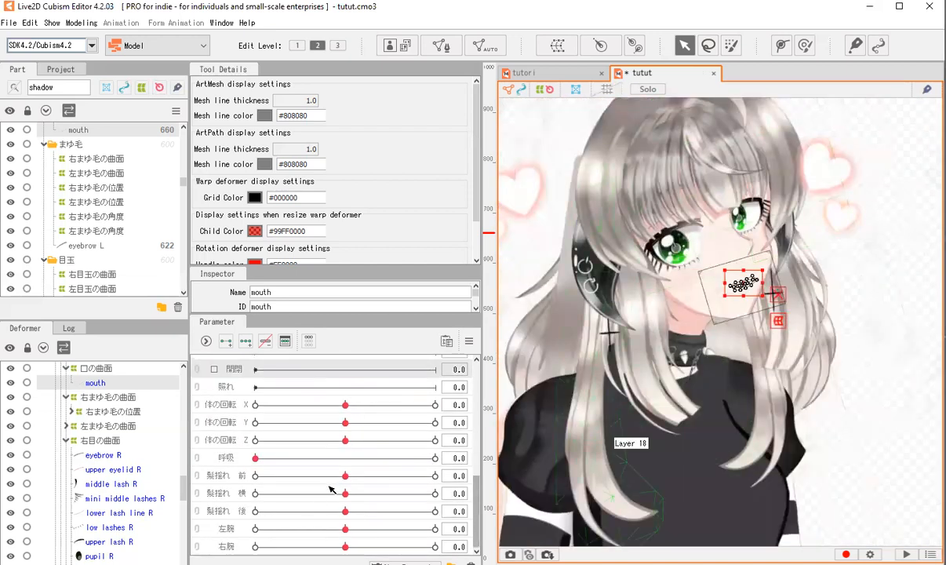
drag(346, 476, 468, 479)
scroll(709, 200, up, 5)
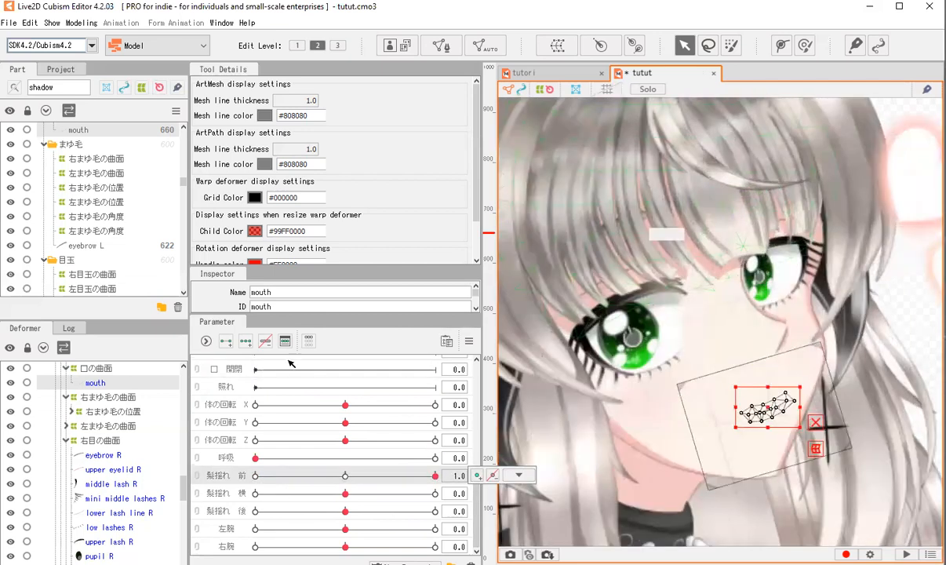
double_click(357, 310)
drag(365, 313, 364, 462)
scroll(715, 207, down, 3)
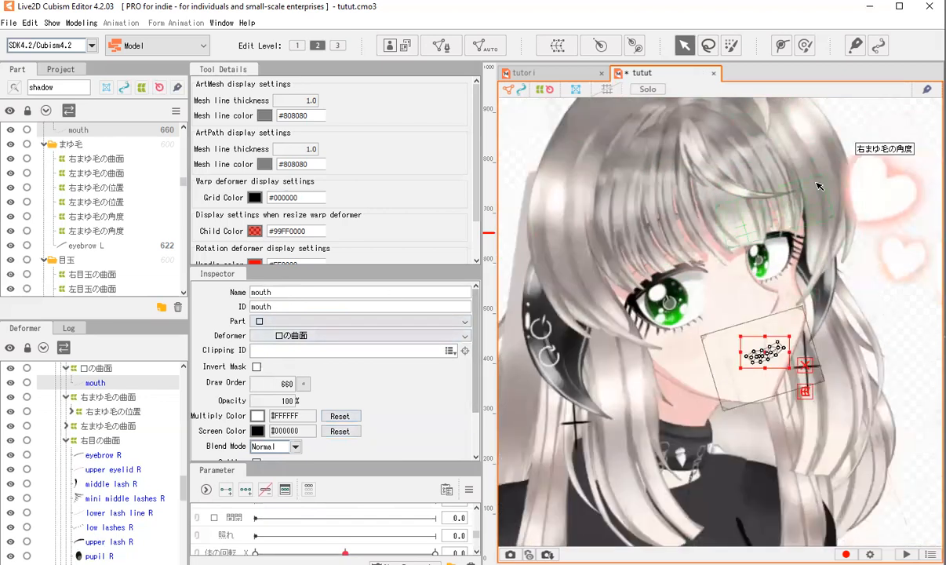
click(706, 219)
scroll(324, 508, down, 3)
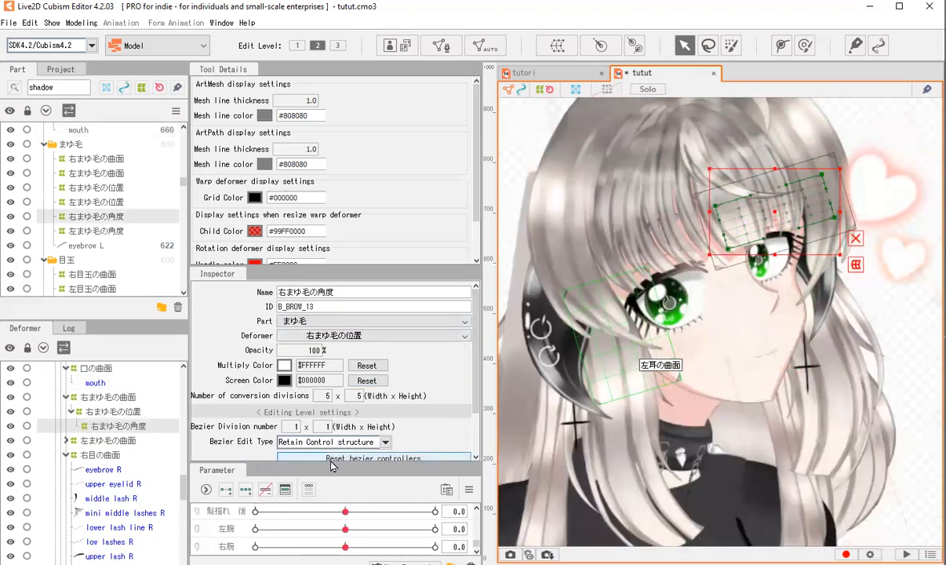
drag(373, 463, 373, 314)
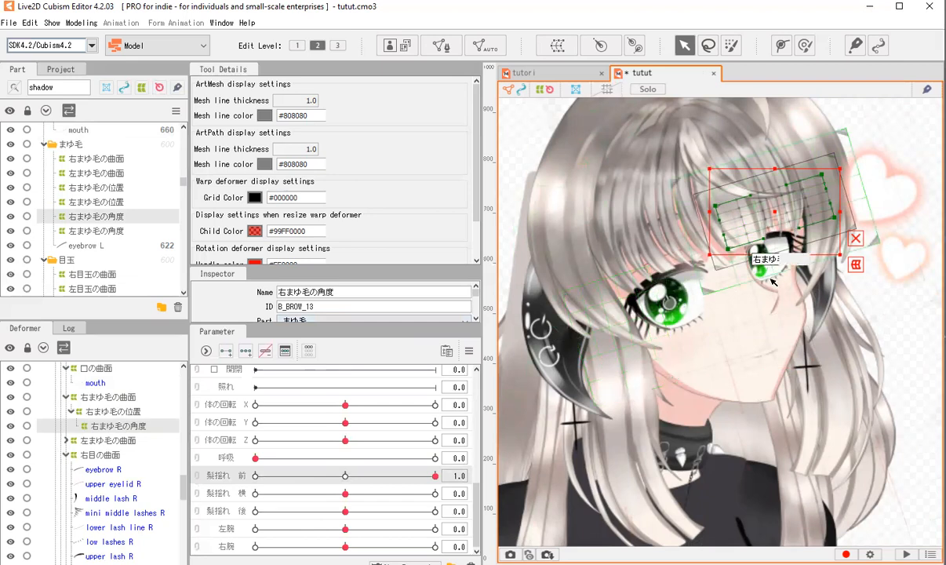
Select the front hair deformer 前髪の揺れ above Layer 53 and rename it Front Hair Warp Physics.
click(587, 269)
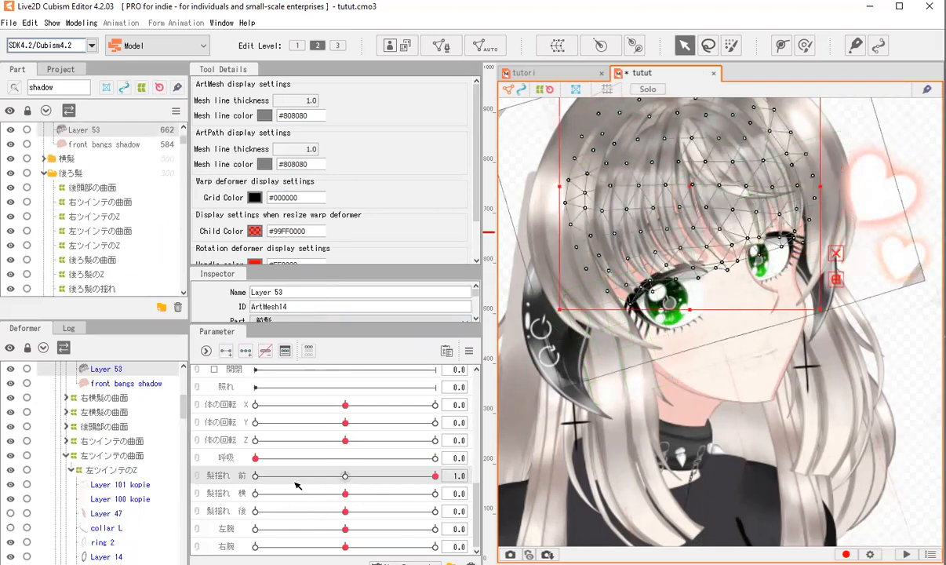
scroll(115, 426, up, 4)
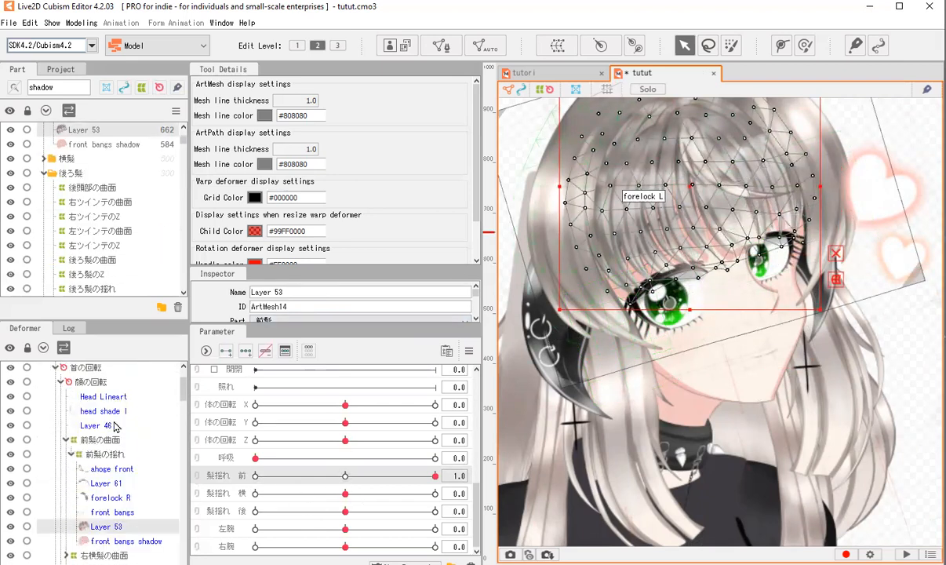
click(120, 461)
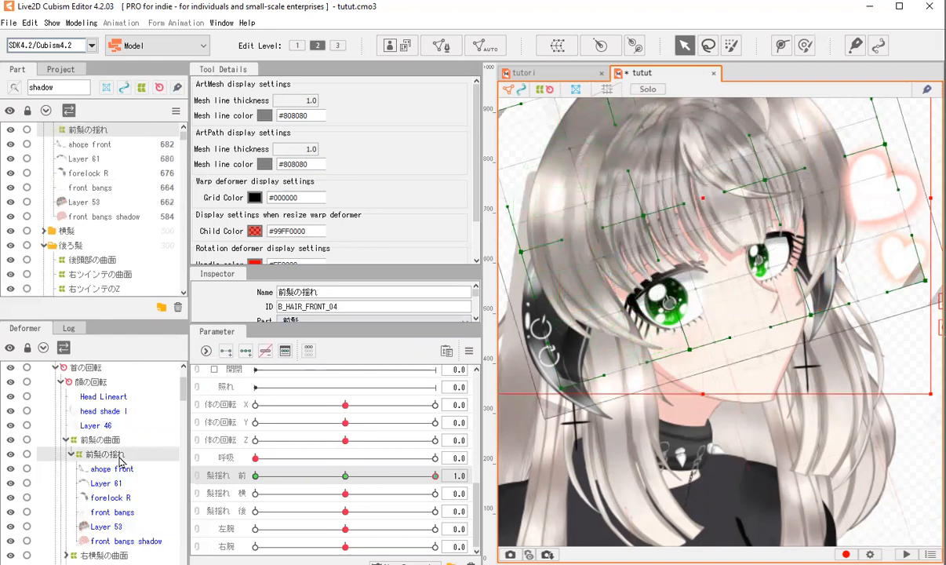
click(433, 476)
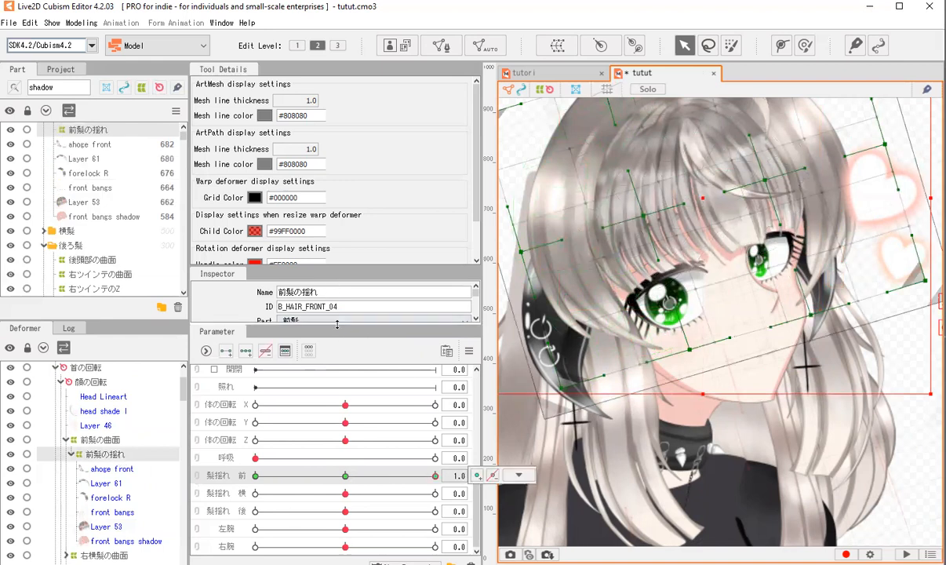
drag(337, 324, 332, 440)
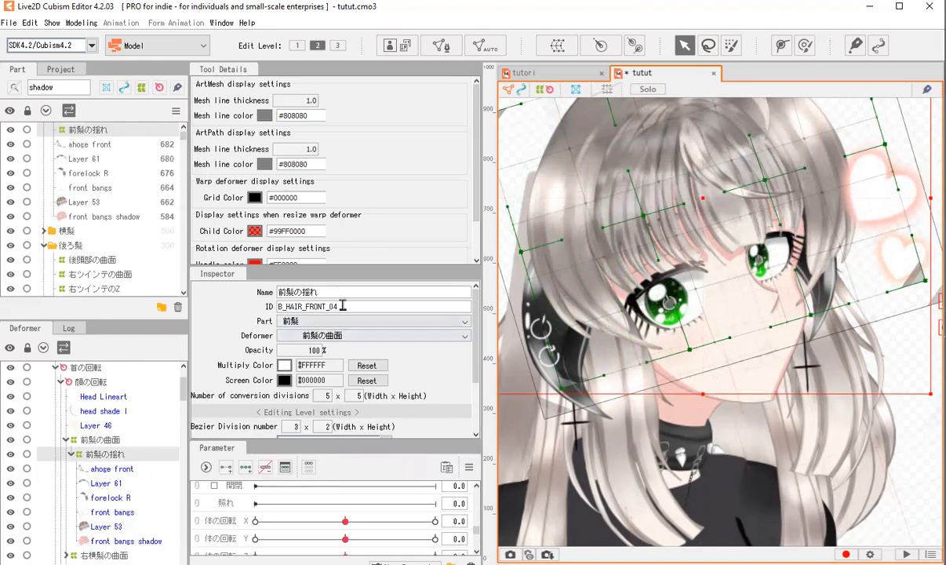
double_click(331, 293)
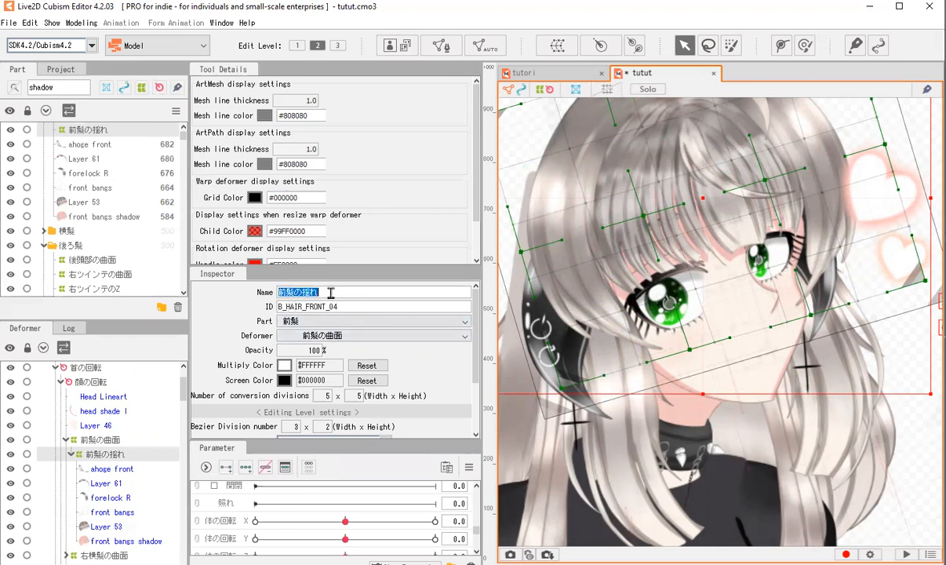
text(F)
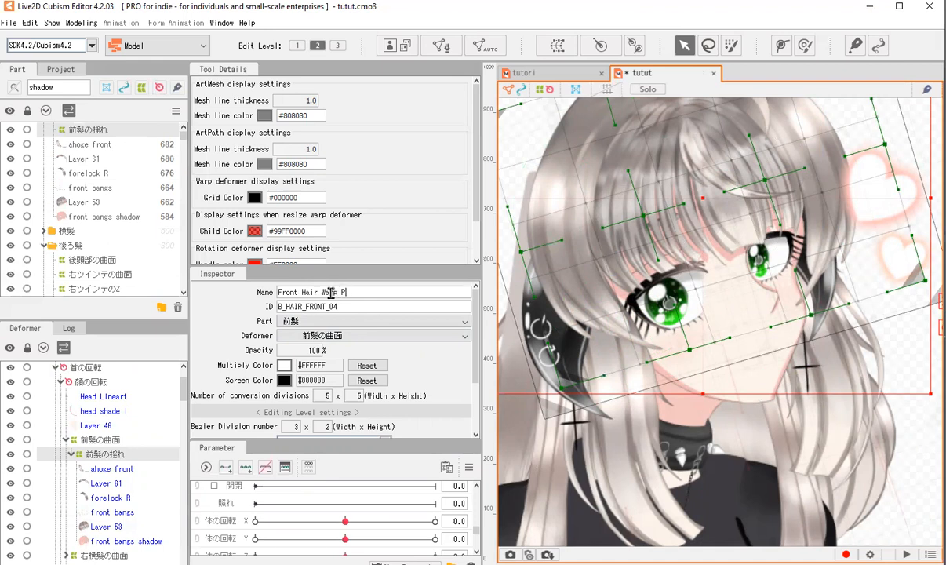
text(ront Hair Warp Physics)
key(Return)
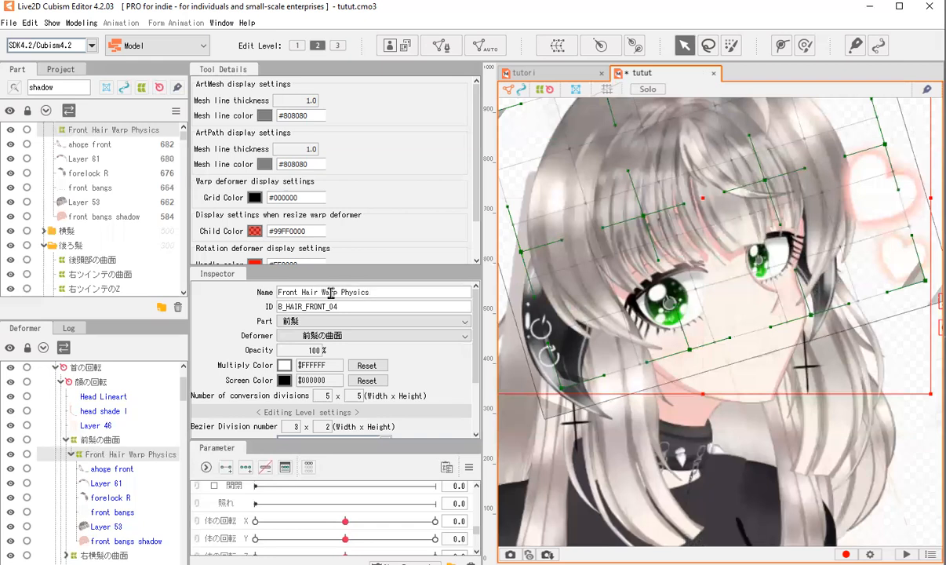
Select the hair side R mesh, test its sway with 髪揺れ 横 at 1.0, and reset the parameters to default values.
scroll(631, 287, down, 3)
scroll(343, 519, down, 3)
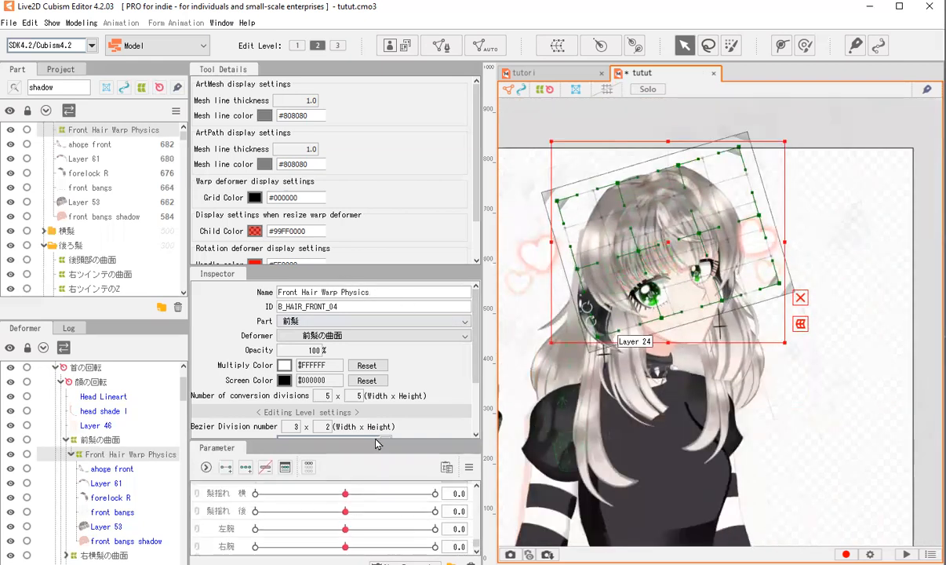
drag(375, 444, 376, 383)
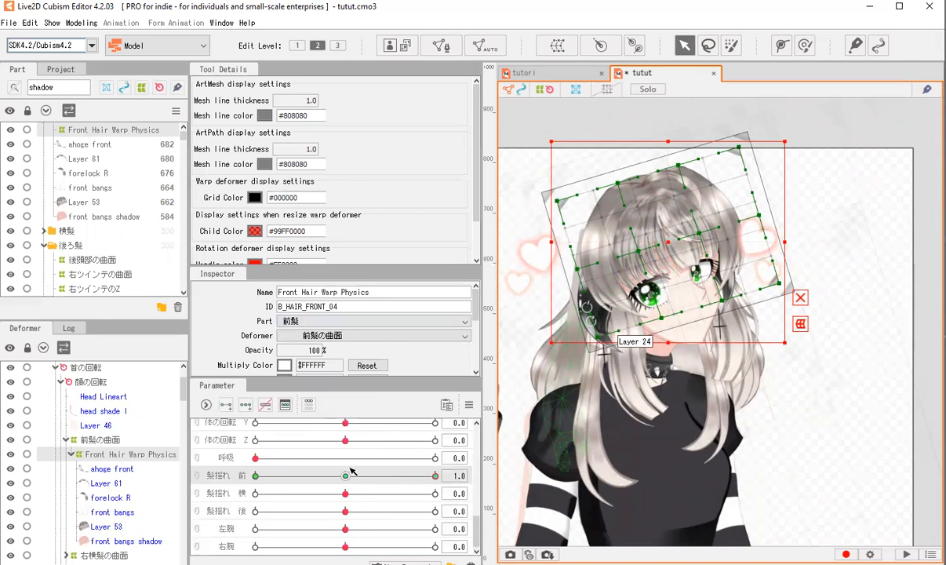
scroll(736, 367, up, 2)
click(736, 366)
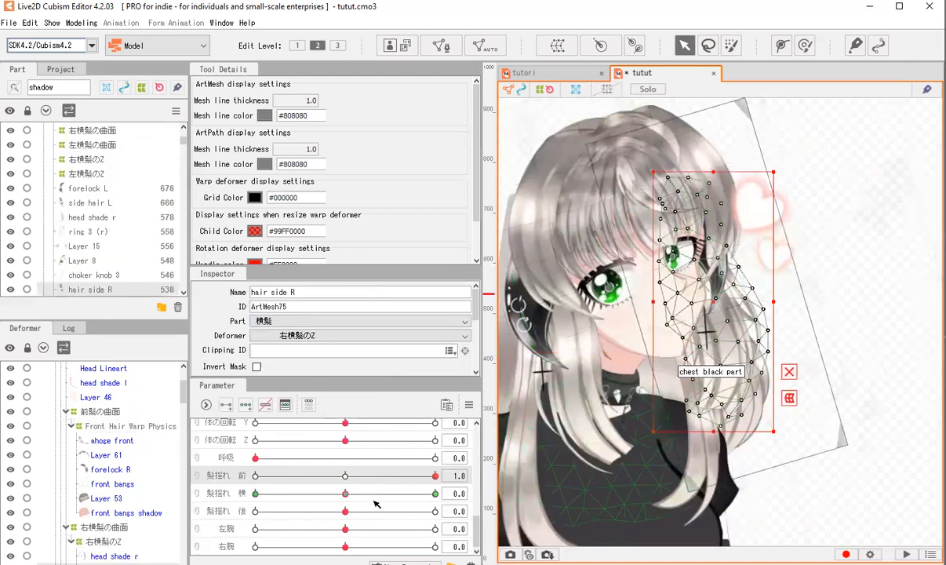
drag(351, 492, 501, 508)
click(519, 492)
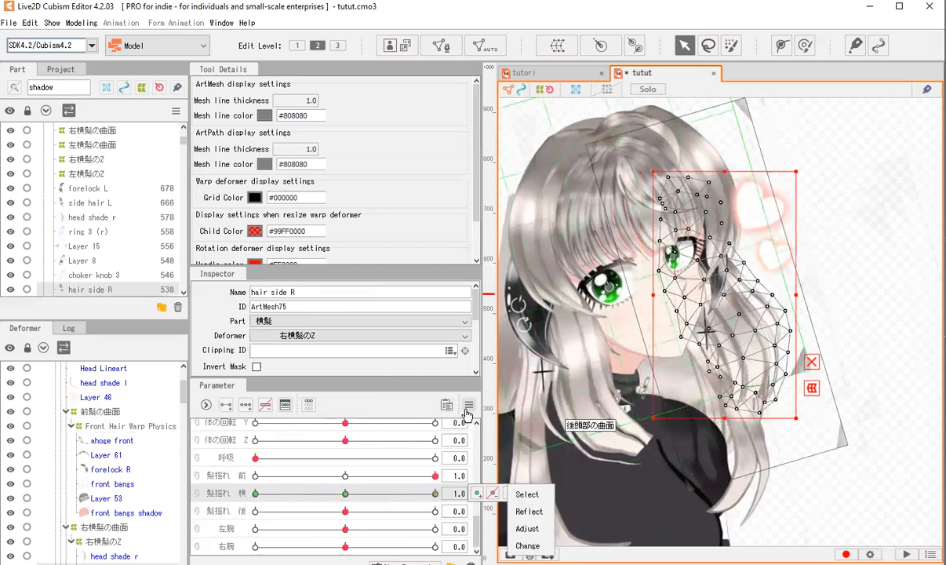
click(468, 406)
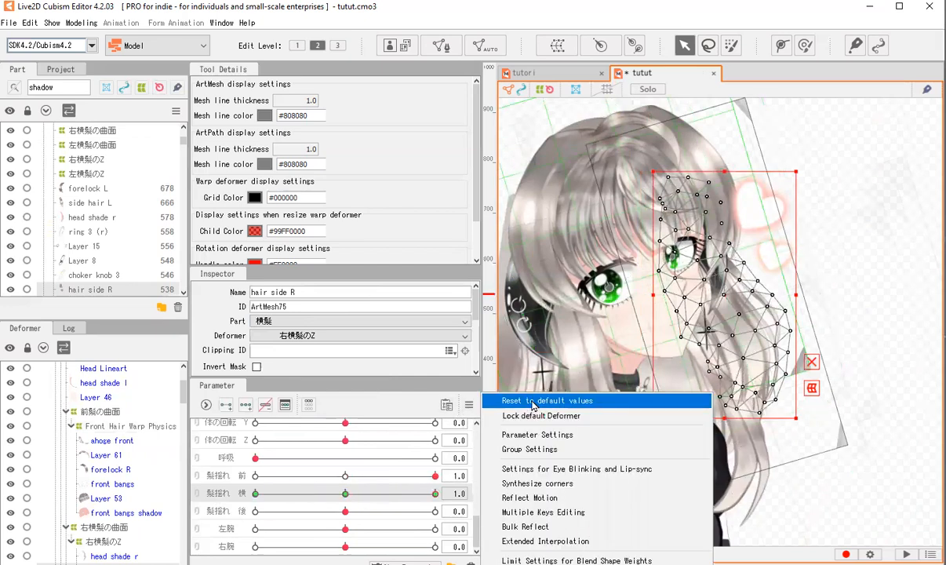
click(532, 402)
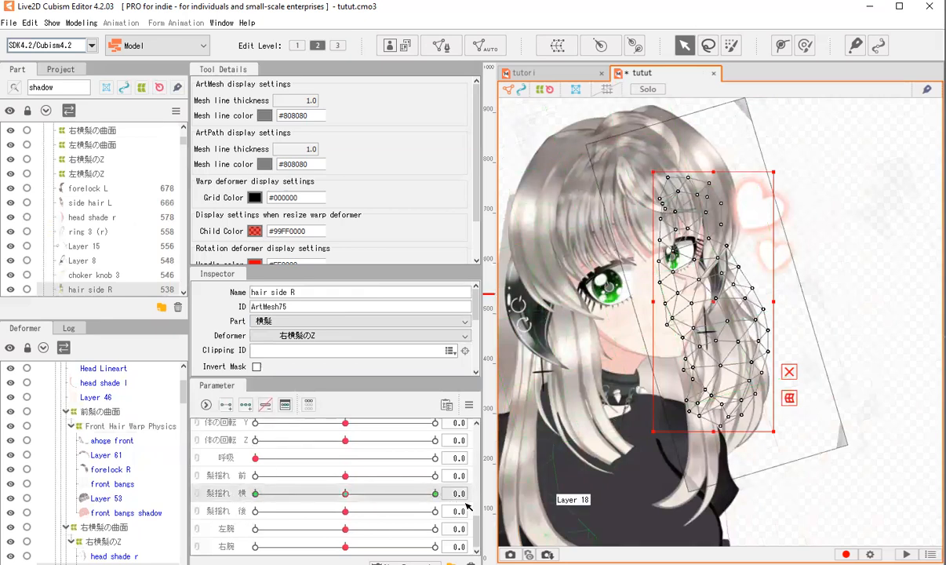
Select all meshes keyed to 髪揺れ 横, test the side hair at -0.9, and deselect them.
key(ctrl+a)
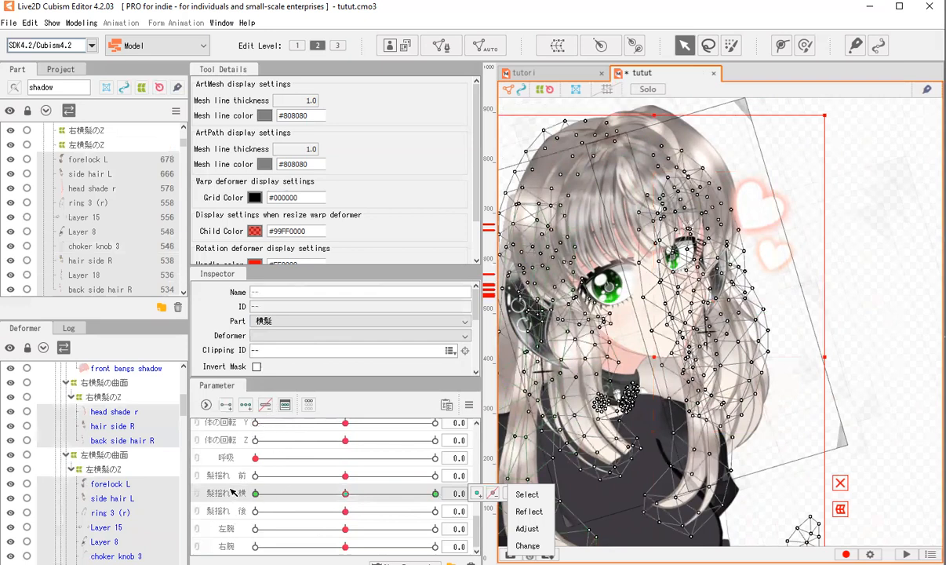
drag(346, 493, 260, 494)
click(892, 288)
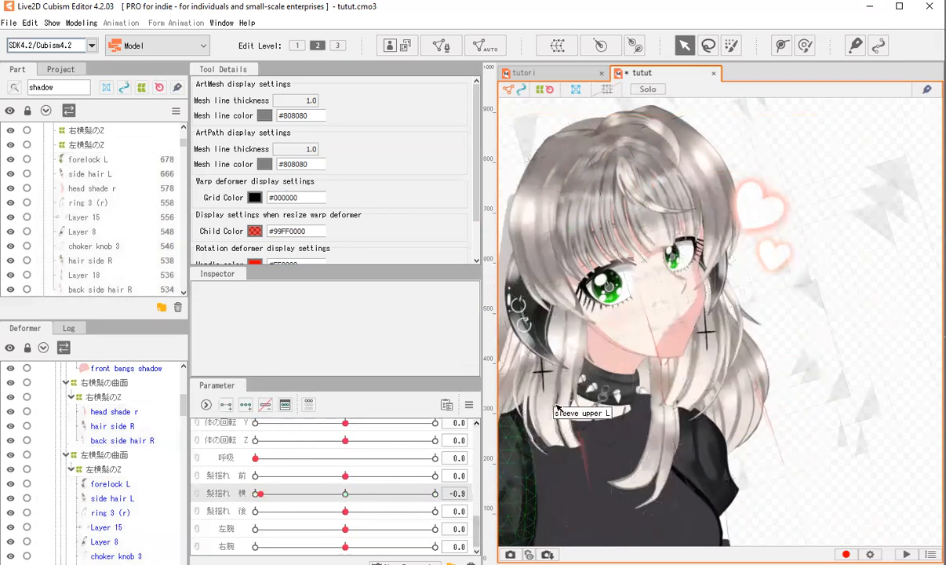
Select back side hair R, check its movement with 髪揺れ 横 at 1.0, and restore the default parameter values.
click(652, 398)
drag(262, 494, 439, 499)
scroll(634, 471, down, 2)
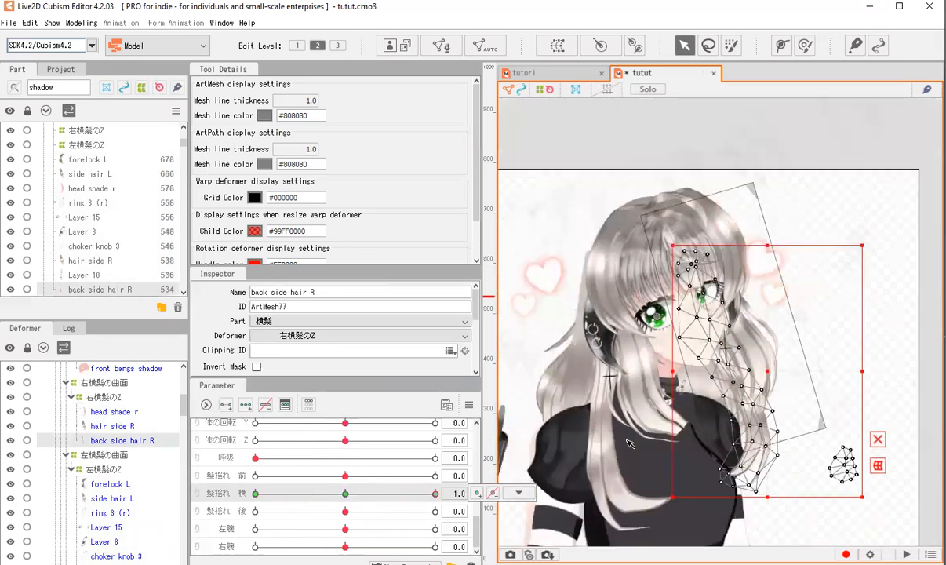
click(468, 404)
click(541, 393)
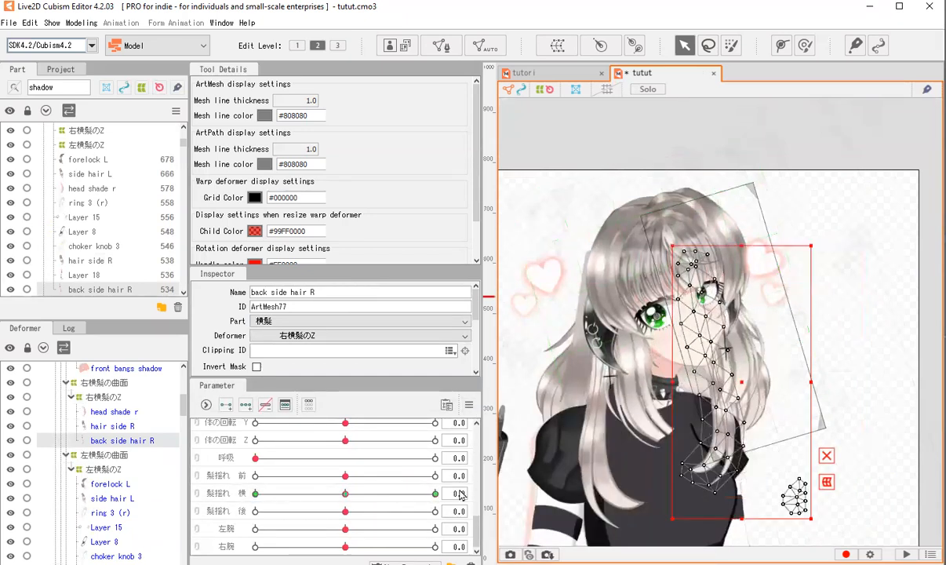
Select every side hair mesh keyed to 髪揺れ 横 and delete their keys on that parameter.
click(242, 497)
click(266, 405)
scroll(725, 298, down, 3)
click(810, 310)
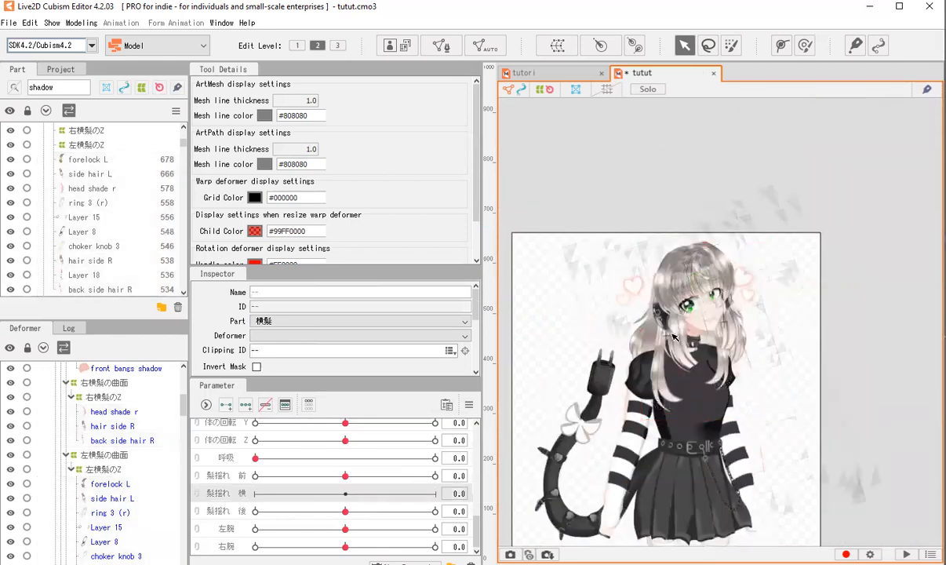
Select the back hair strand L mesh and test the hair sway with 髪揺れ 後 and 髪揺れ 前 at -1.0.
scroll(675, 321, up, 4)
click(598, 343)
click(598, 342)
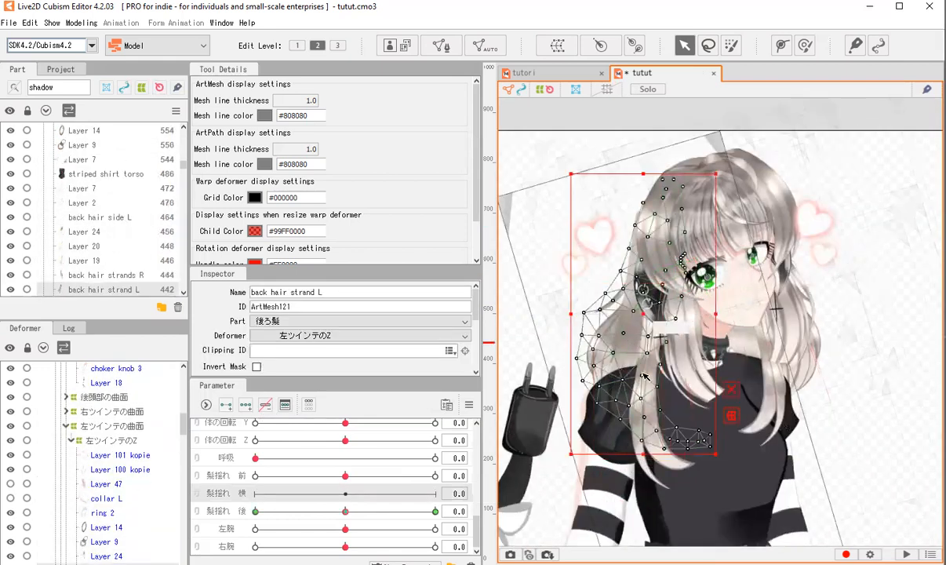
drag(346, 512, 504, 514)
drag(436, 512, 205, 512)
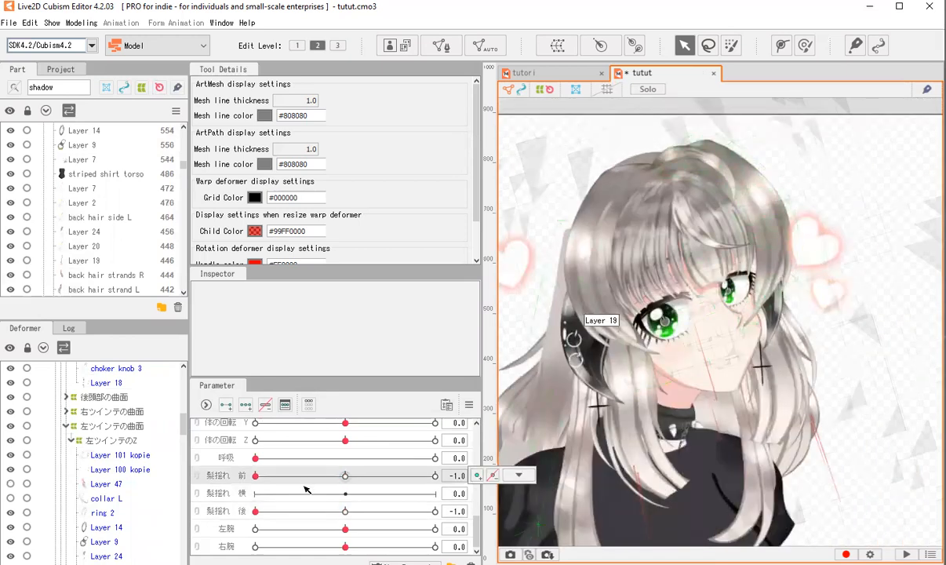
scroll(306, 486, up, 10)
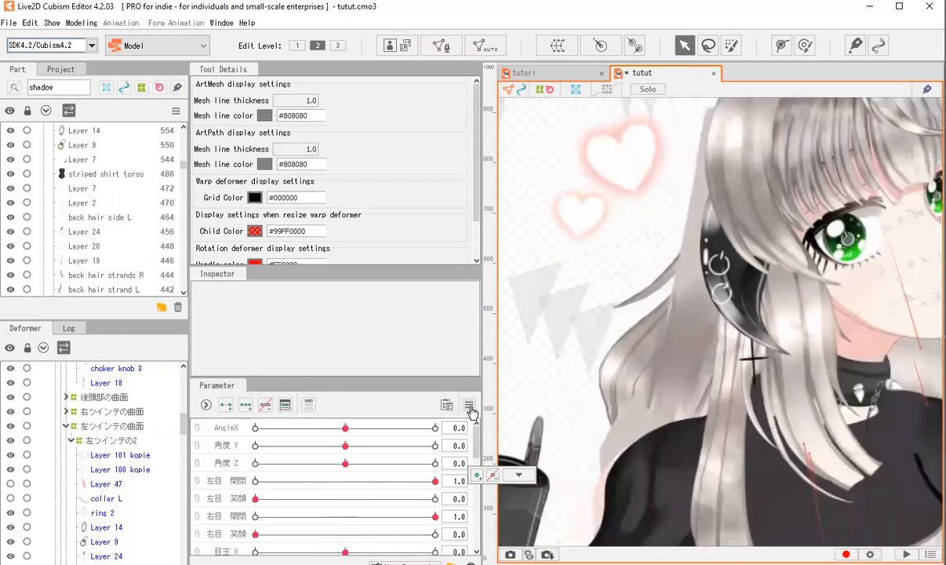
Review the parameter list in Settings for Eye Blinking and Lip-sync and close it without assigning any parameter.
click(469, 406)
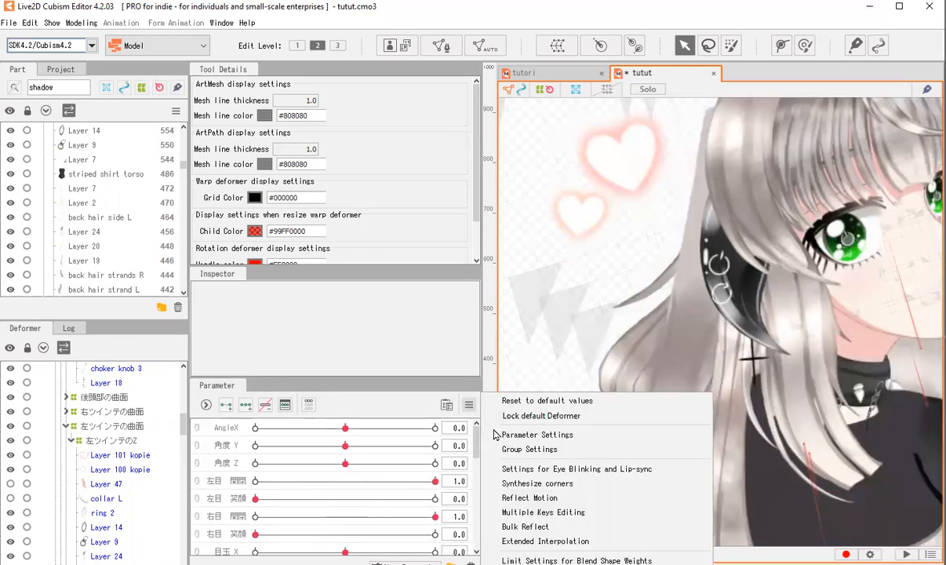
click(547, 469)
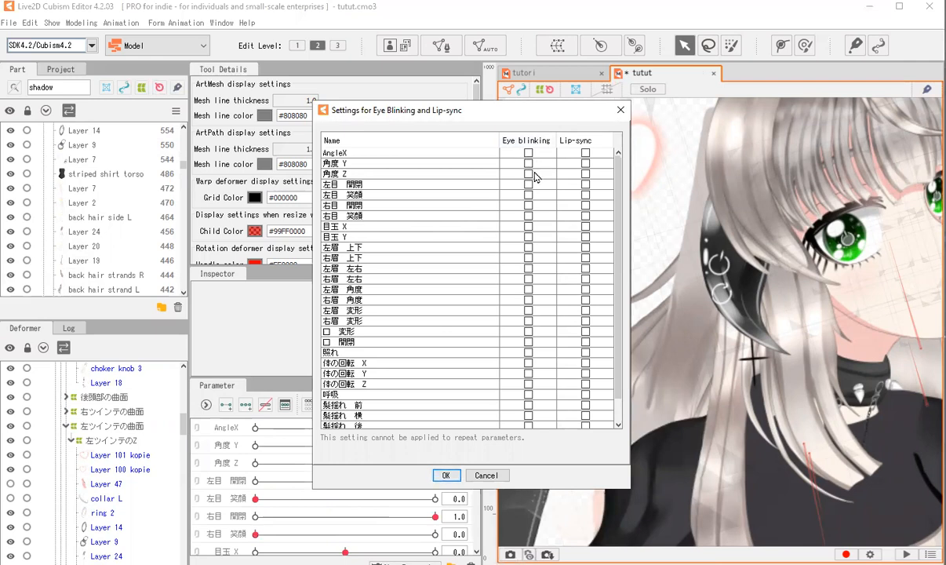
click(620, 118)
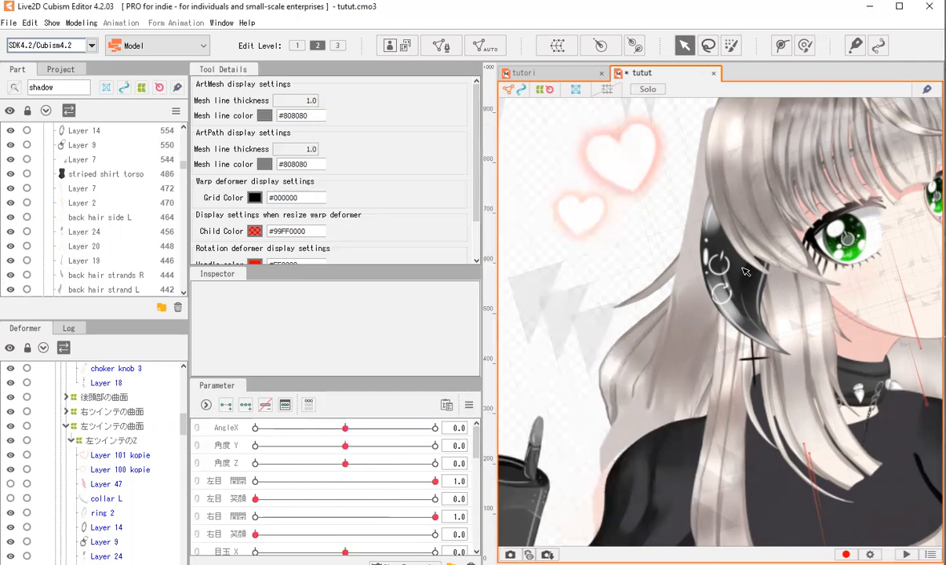
Select the upper lash L mesh and check it against the left eye opening parameter 左目 開閉.
scroll(745, 266, down, 4)
scroll(801, 245, up, 5)
scroll(290, 468, down, 3)
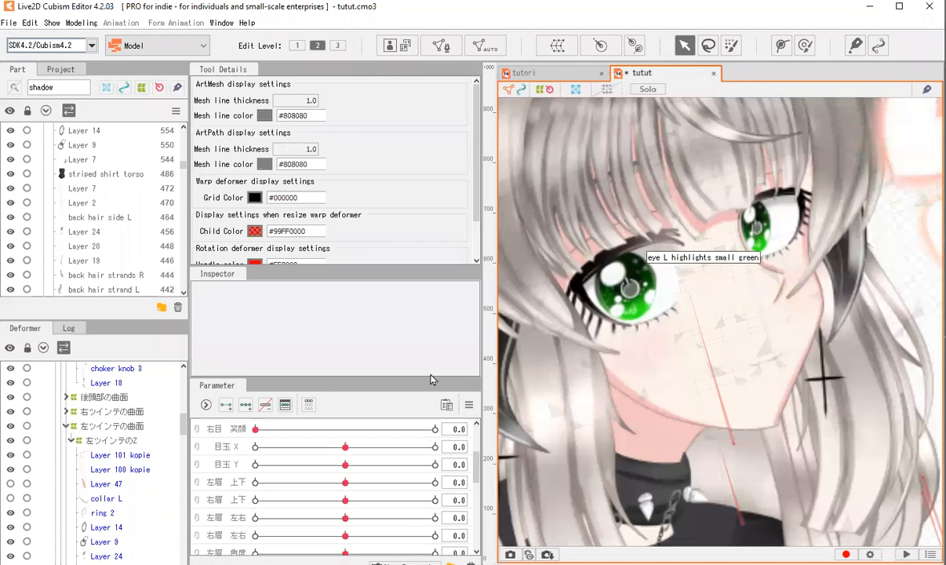
scroll(641, 245, up, 3)
click(548, 296)
scroll(359, 501, up, 5)
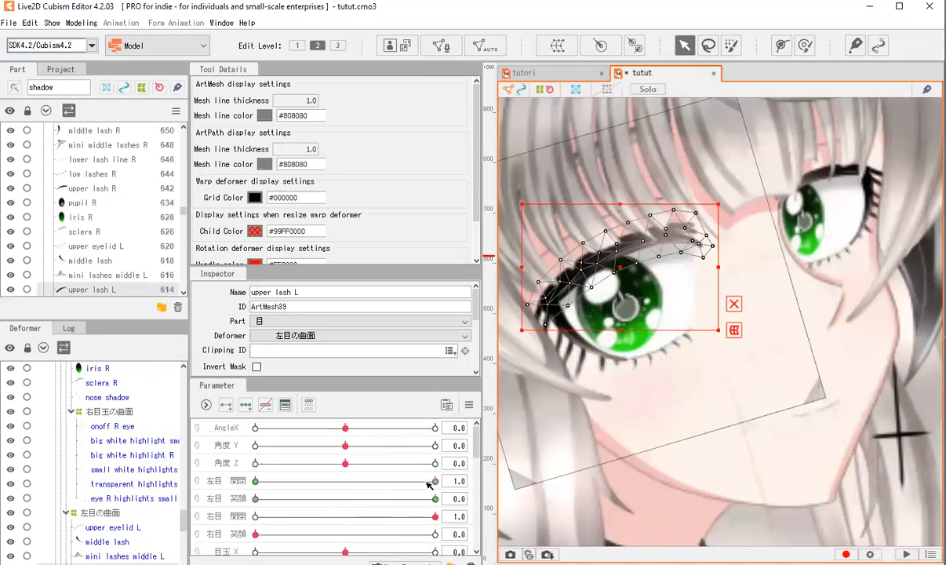
mouse_move(433, 482)
mouse_down()
mouse_move(386, 491)
mouse_move(436, 482)
mouse_up()
scroll(631, 269, up, 4)
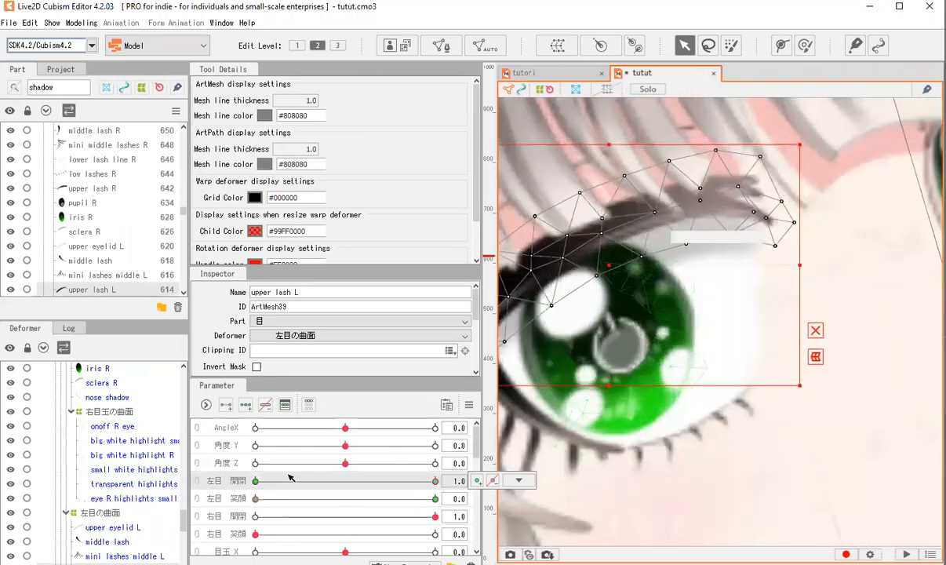
Rename the 左目 開閉 parameter to EyeLOpen, using the matching part of its ID.
right_click(239, 484)
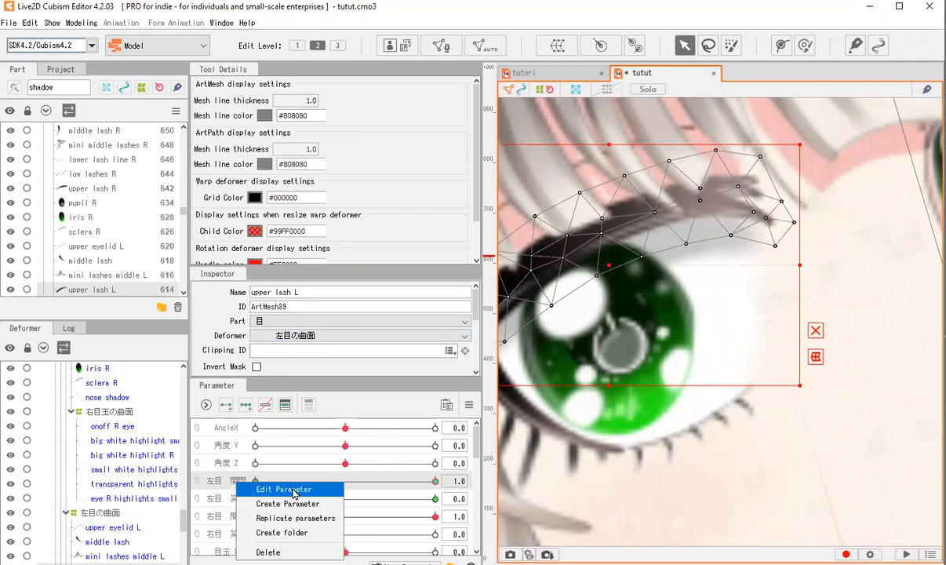
key(Return)
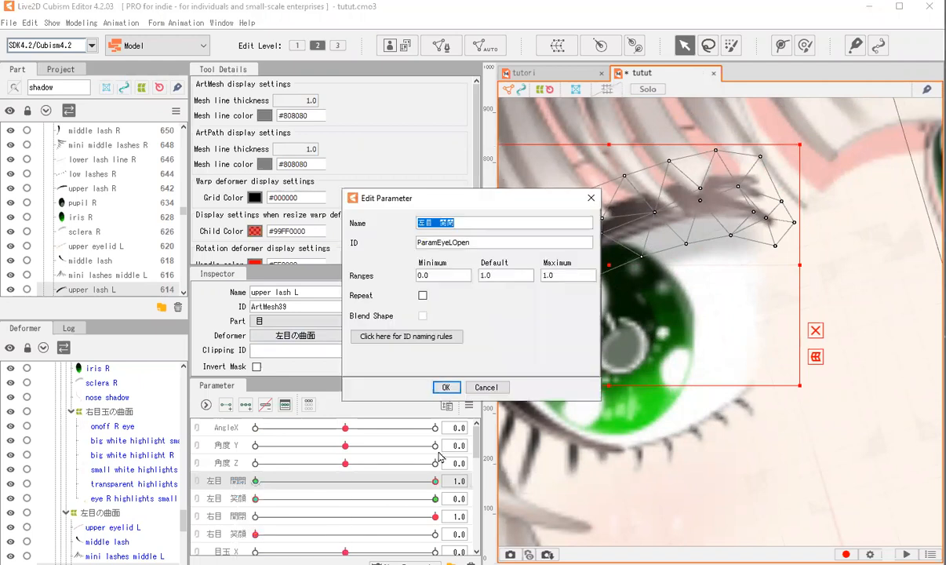
double_click(486, 246)
drag(480, 245, 441, 249)
key(ctrl+c)
double_click(473, 219)
key(BackSpace)
key(ctrl+v)
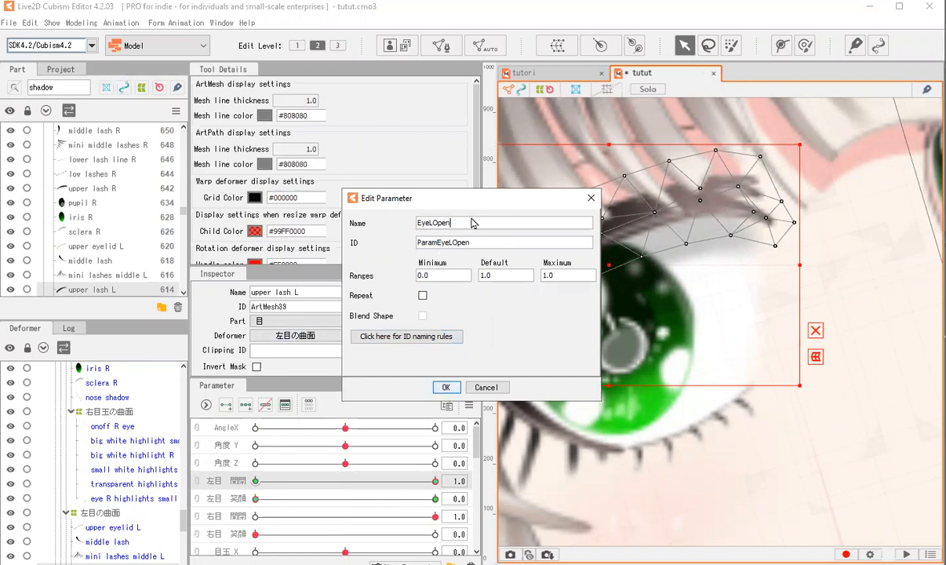
click(445, 387)
Select the boobs mesh on the torso and reset all parameters to their default values.
scroll(695, 176, down, 5)
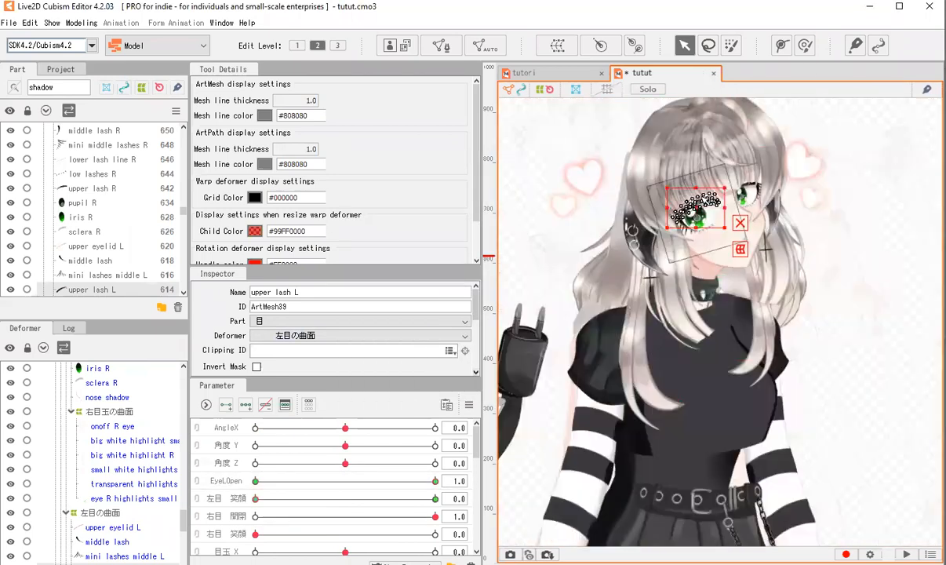
scroll(729, 522, up, 3)
click(709, 414)
click(469, 407)
click(538, 402)
Test 目玉 X at -1.0 and 体の回転 X at 10.0 on the torso mesh, and return 体の回転 X to 0.0.
scroll(345, 494, down, 5)
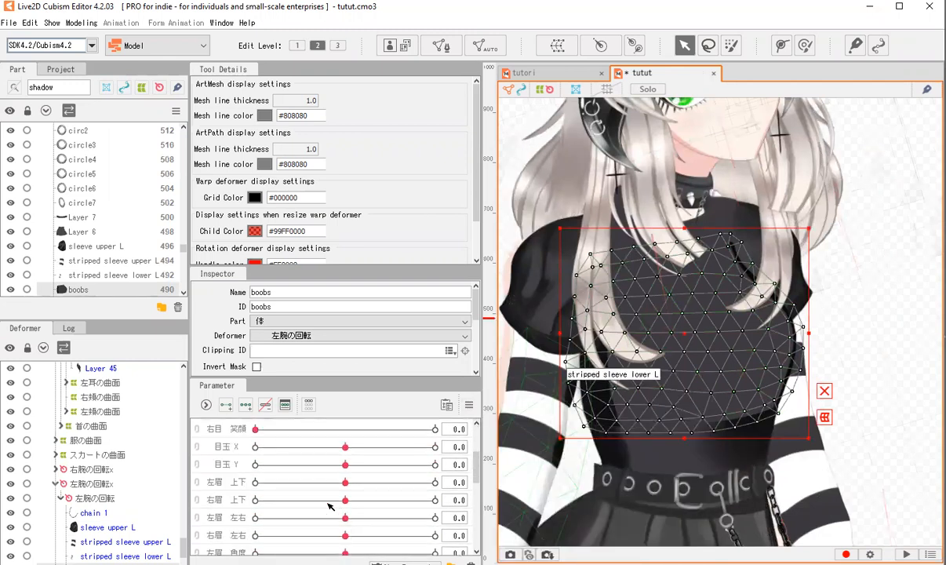
drag(346, 448, 186, 450)
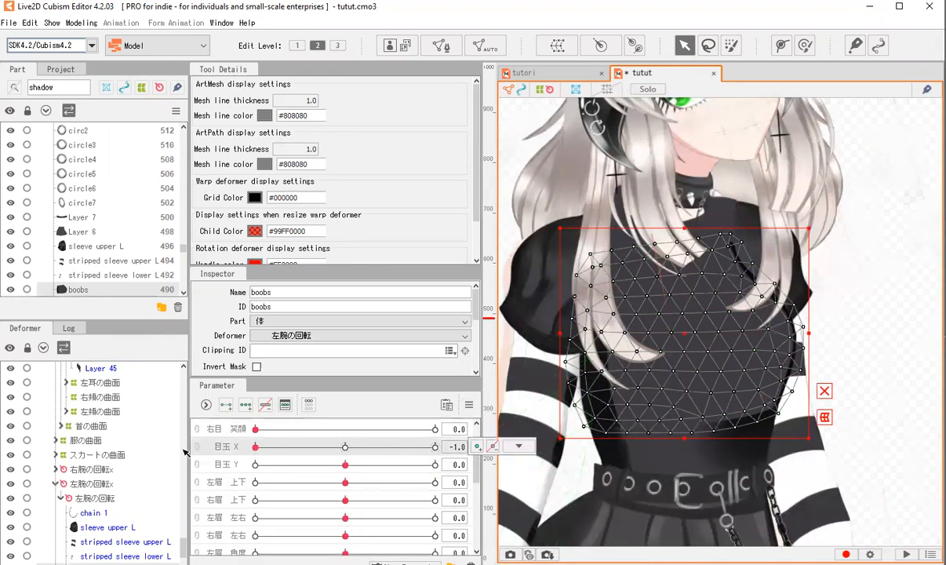
scroll(737, 394, down, 3)
scroll(756, 297, up, 2)
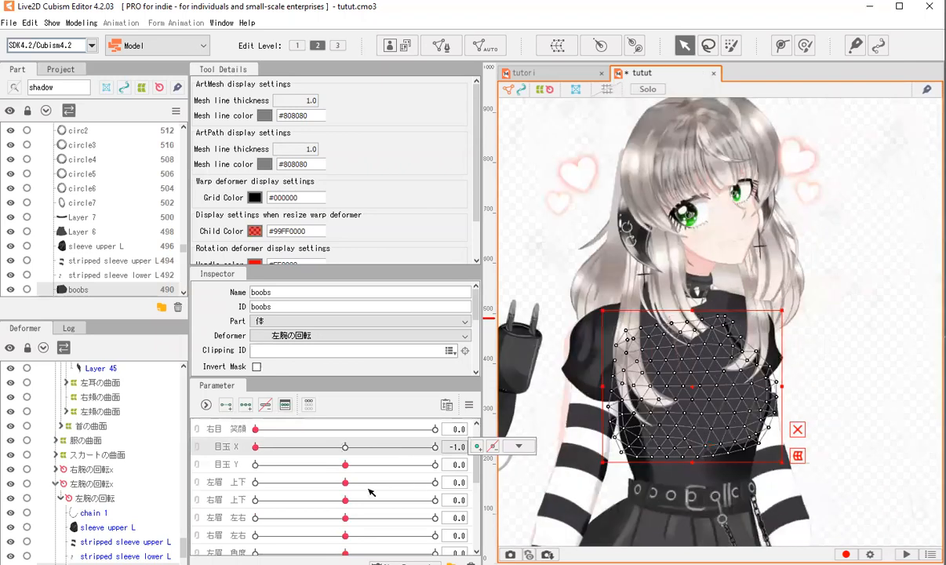
scroll(376, 487, down, 5)
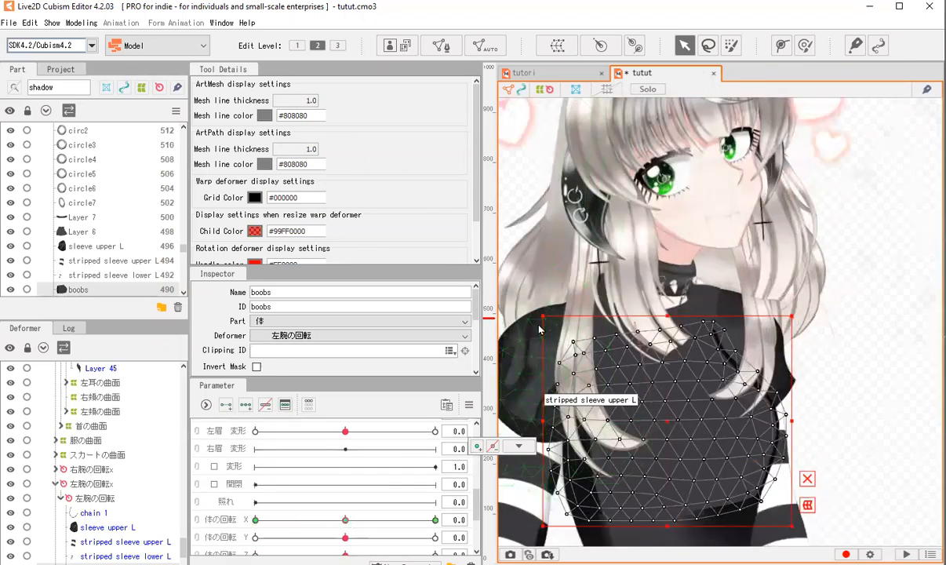
scroll(686, 106, down, 3)
drag(346, 520, 255, 520)
drag(335, 515, 450, 506)
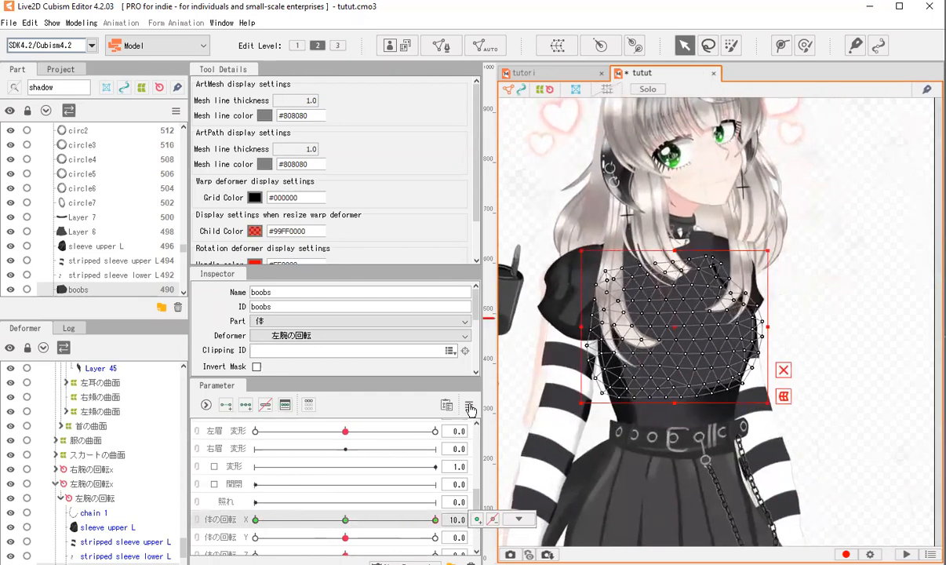
click(345, 519)
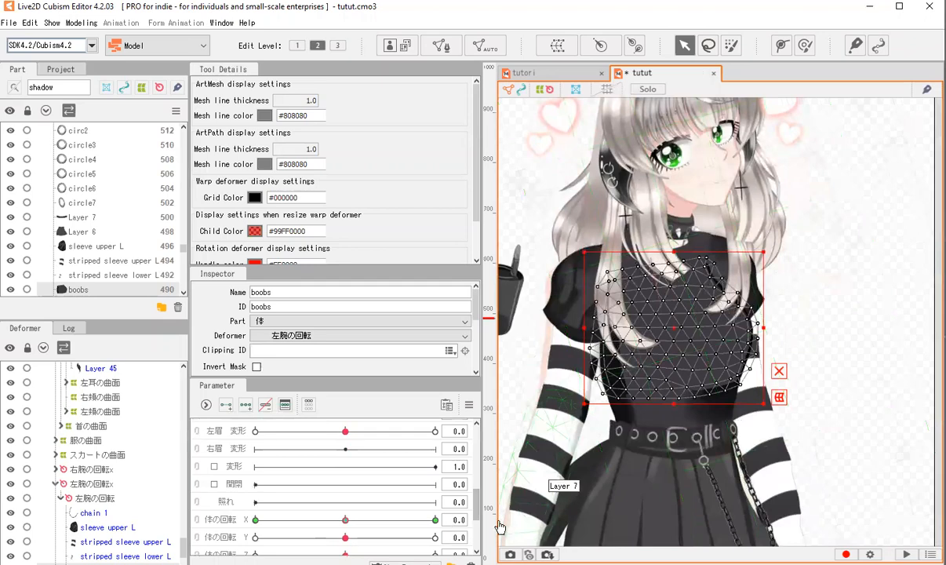
Delete the 体の回転 X keys from every mesh and deformer keyed to it, and clear the selection.
click(267, 407)
click(269, 408)
scroll(741, 292, down, 3)
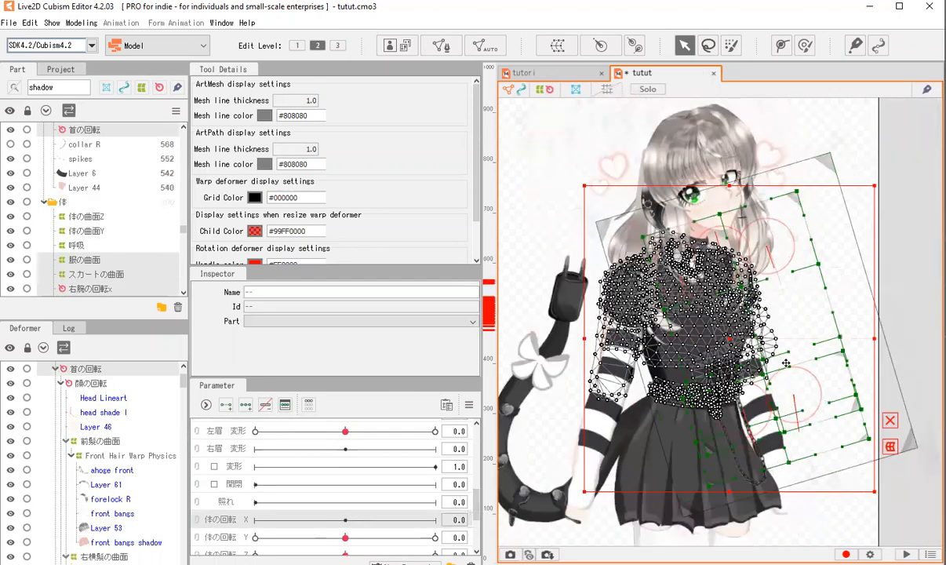
click(559, 208)
Test the model with 体の回転 Y and Z at 10.0, 髪揺れ 前 at 1.0, 髪揺れ 後 at 0.4, 左腕 at 8.2 and 右腕 at 7.9.
scroll(657, 284, up, 3)
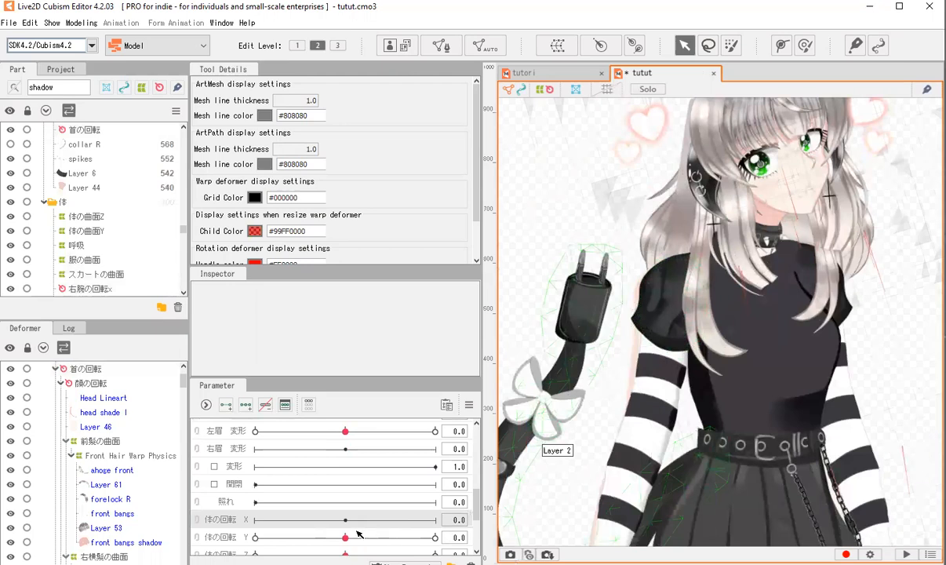
drag(348, 537, 443, 538)
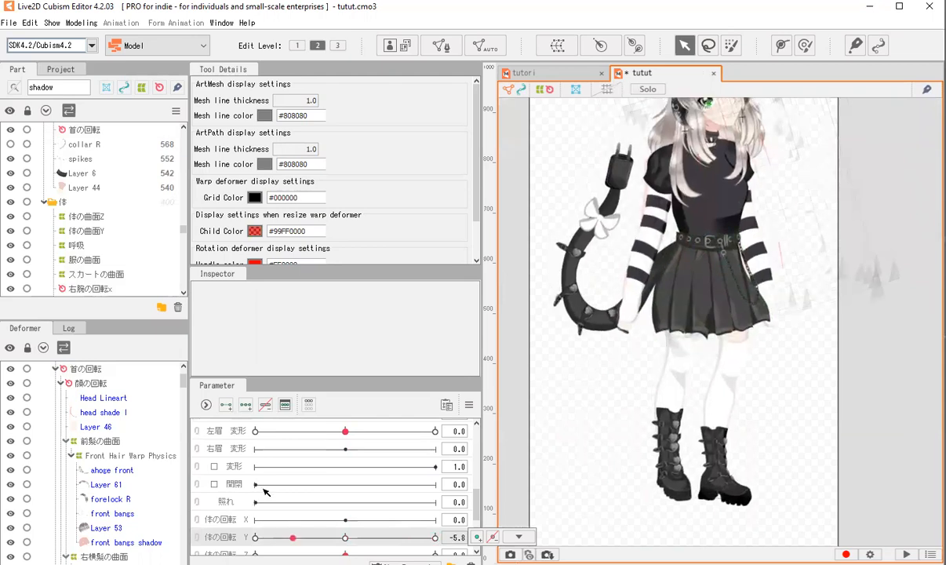
scroll(369, 470, down, 3)
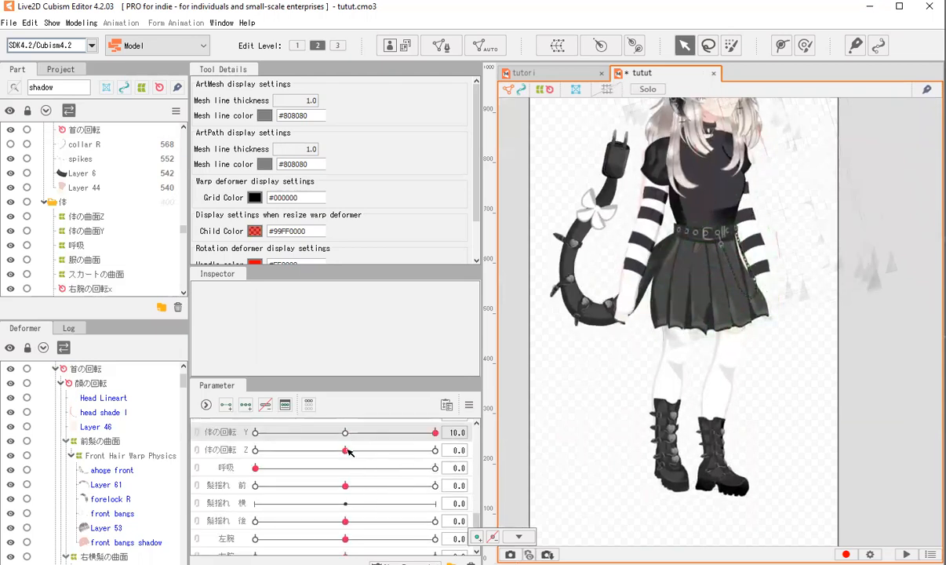
drag(348, 452, 492, 461)
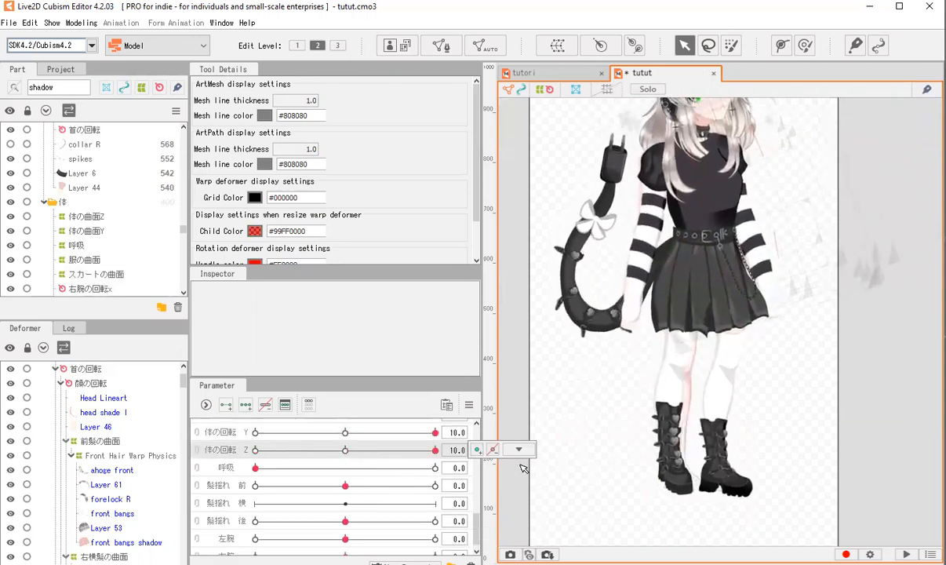
drag(348, 485, 311, 470)
click(255, 469)
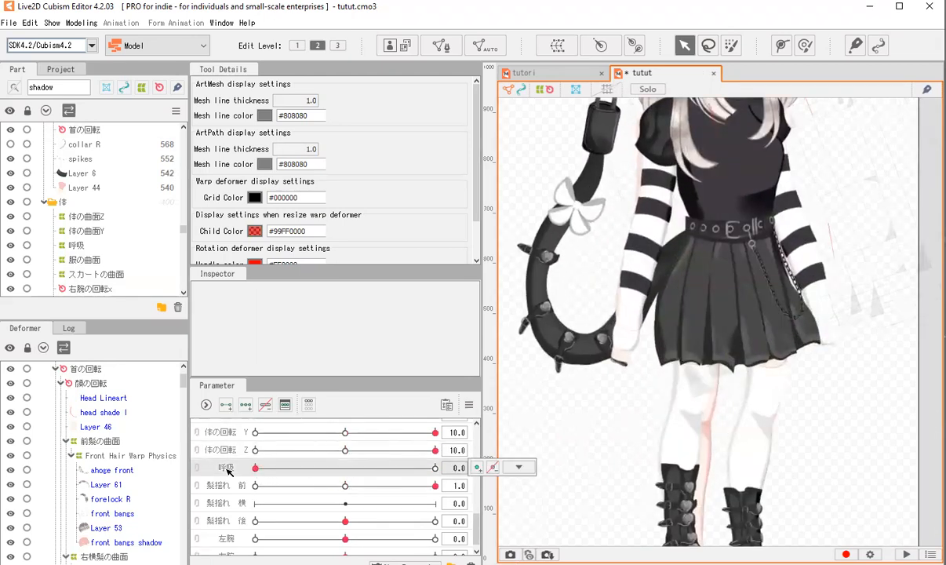
drag(345, 521, 413, 509)
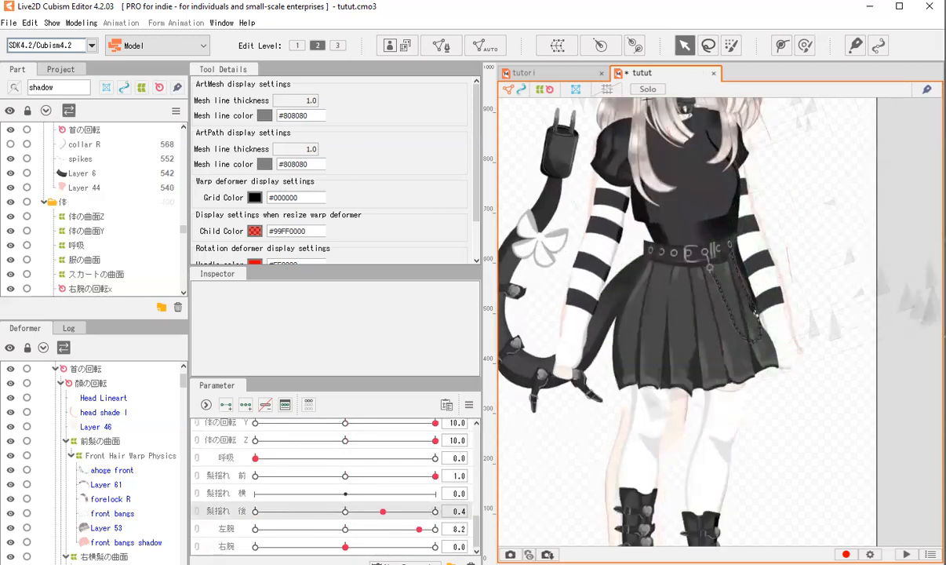
drag(345, 547, 417, 547)
Inspect the whole posed figure and restore every parameter to its default value.
scroll(670, 270, down, 5)
scroll(740, 174, up, 4)
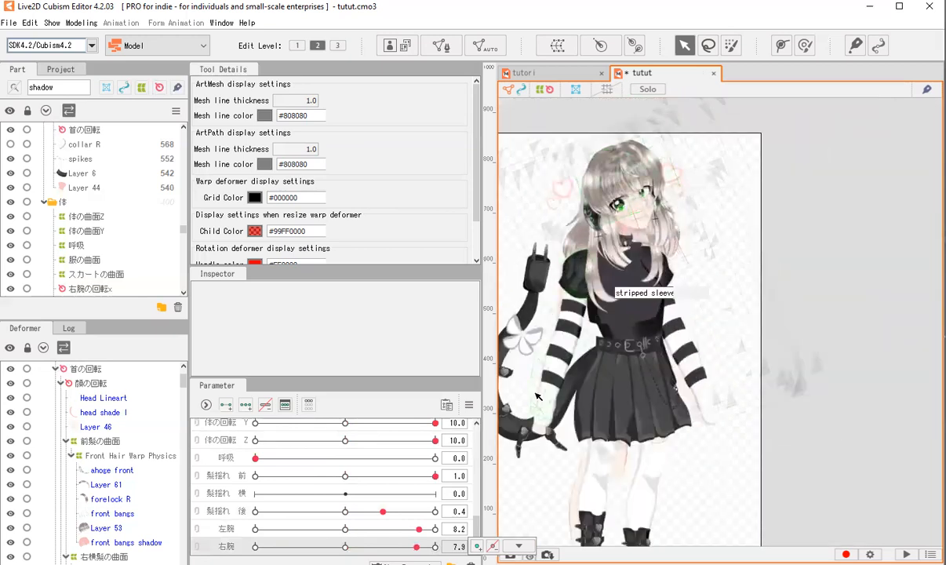
click(469, 405)
click(514, 451)
scroll(598, 121, up, 4)
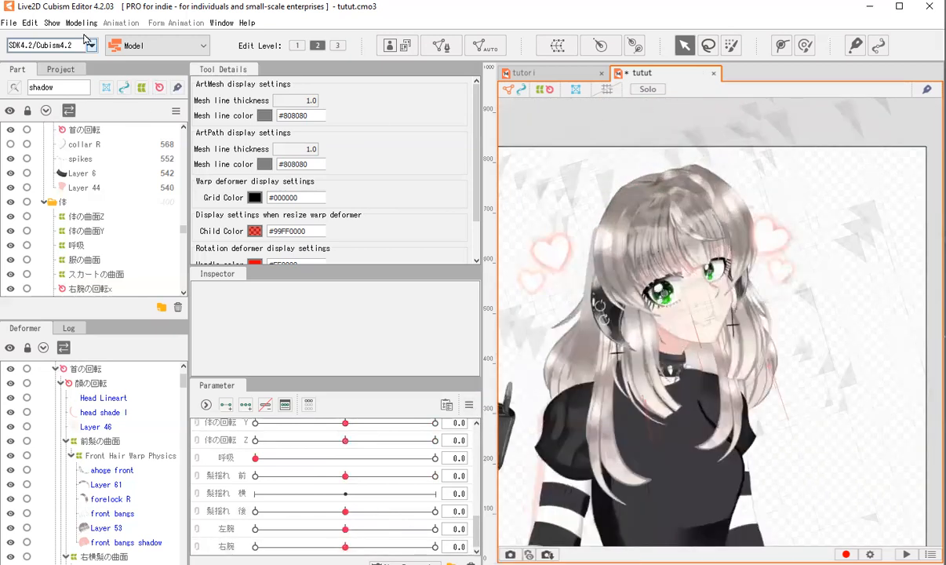
Open the Physics/Scene Blending Settings and preview the model's head, hair and choker movement as it follows the pointer.
click(81, 22)
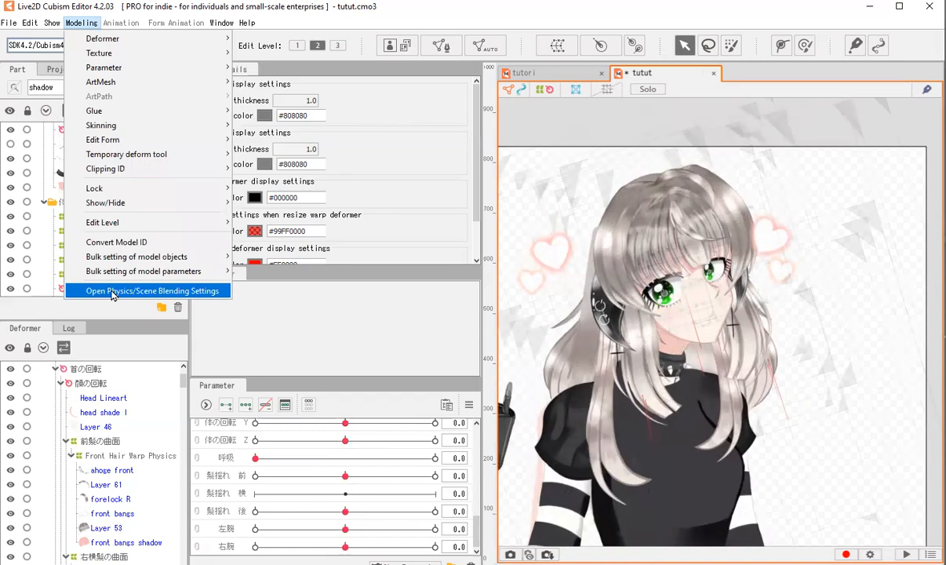
key(Return)
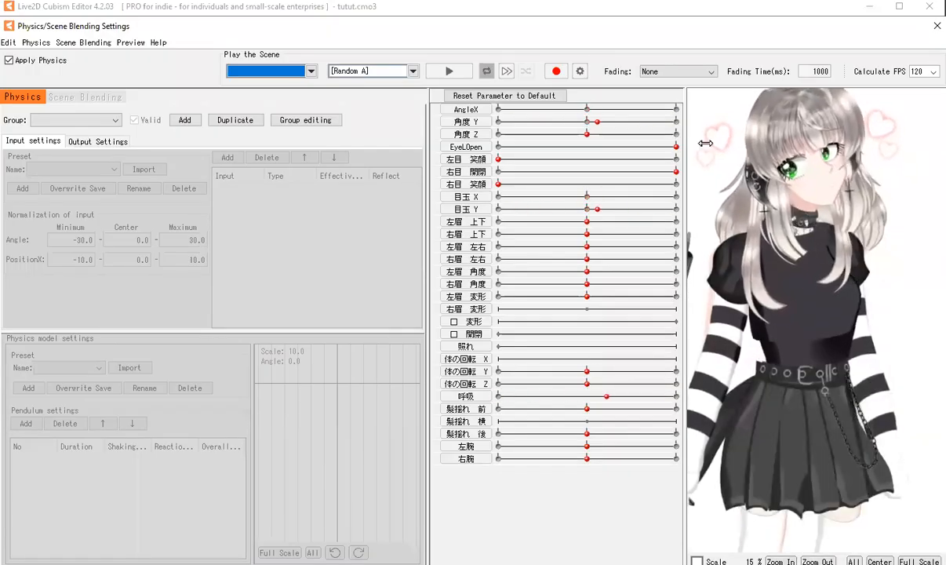
scroll(836, 204, up, 2)
drag(846, 244, 891, 247)
scroll(774, 246, up, 2)
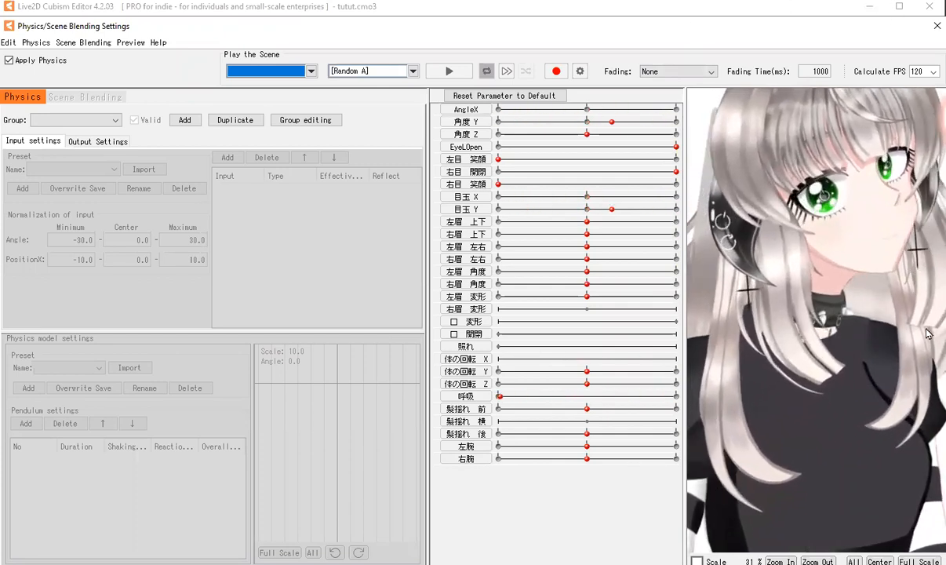
drag(746, 197, 928, 429)
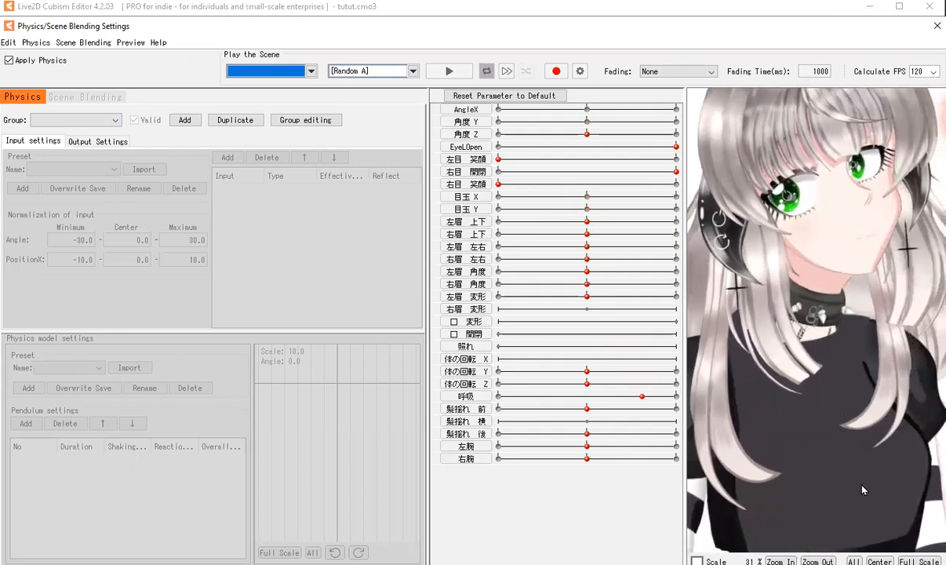
scroll(864, 488, up, 2)
drag(864, 488, 839, 309)
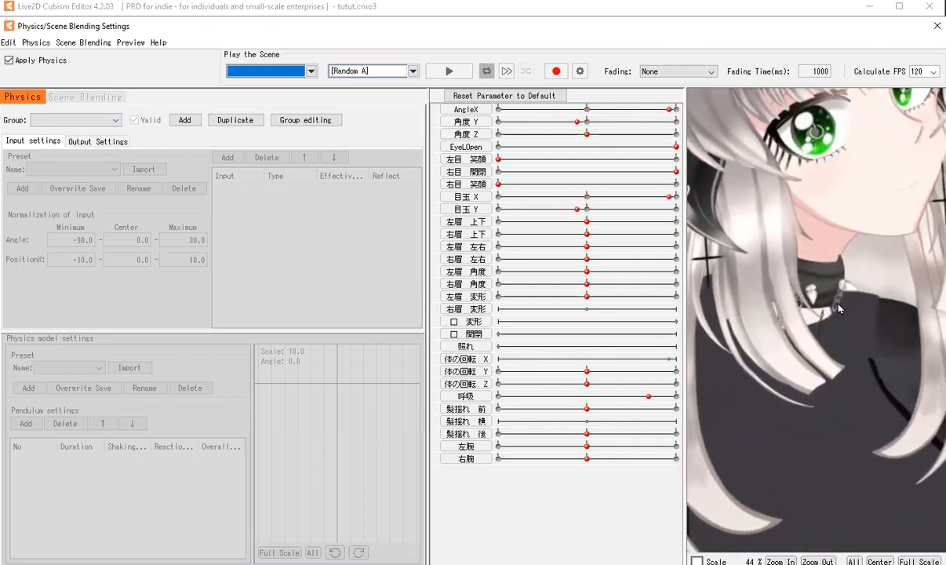
scroll(839, 309, up, 4)
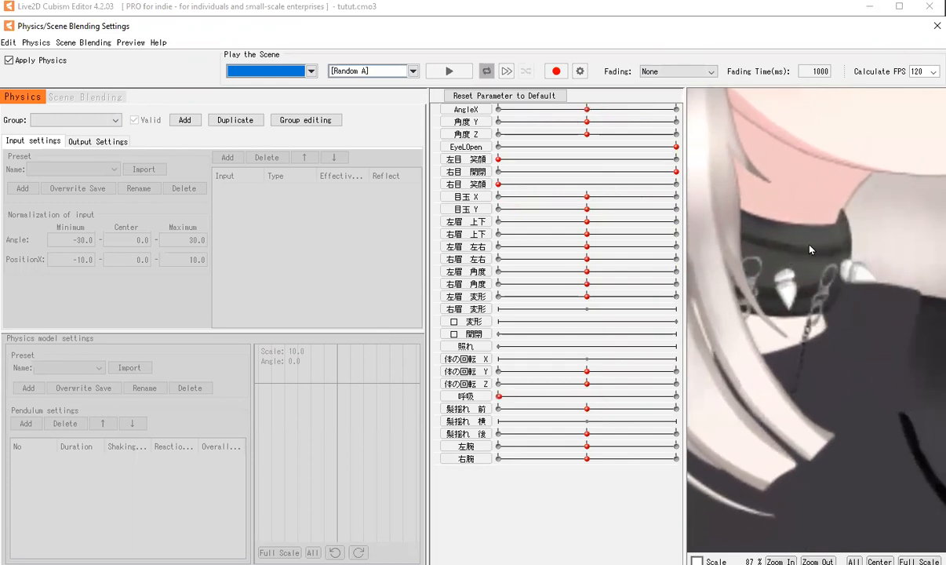
Close the Physics/Scene Blending Settings and select the 体の曲面Y warp deformer.
click(934, 28)
click(64, 384)
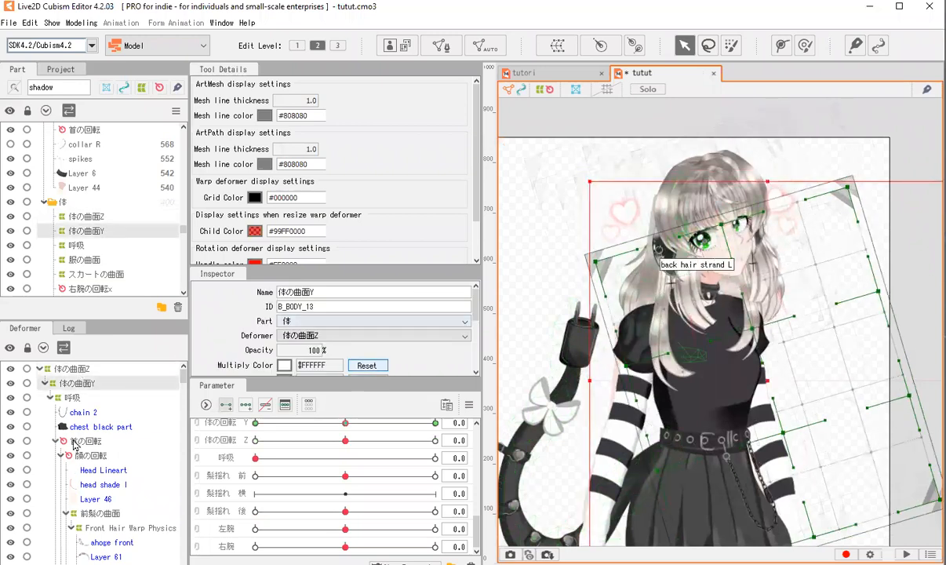
Select the 体の曲面Z warp deformer, then enable eye blinking for the EyeLOpen parameter in the Settings for Eye Blinking and Lip-sync.
click(81, 217)
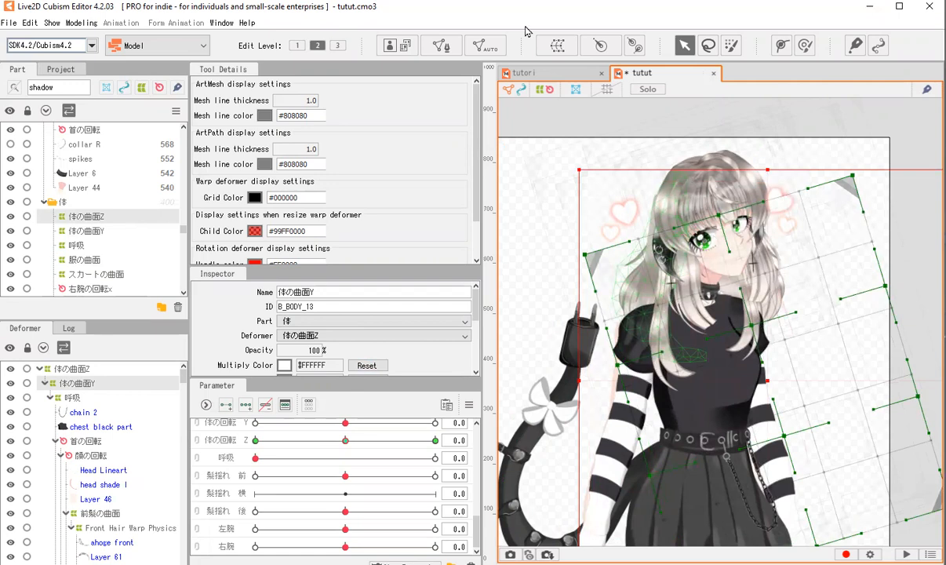
scroll(630, 182, down, 5)
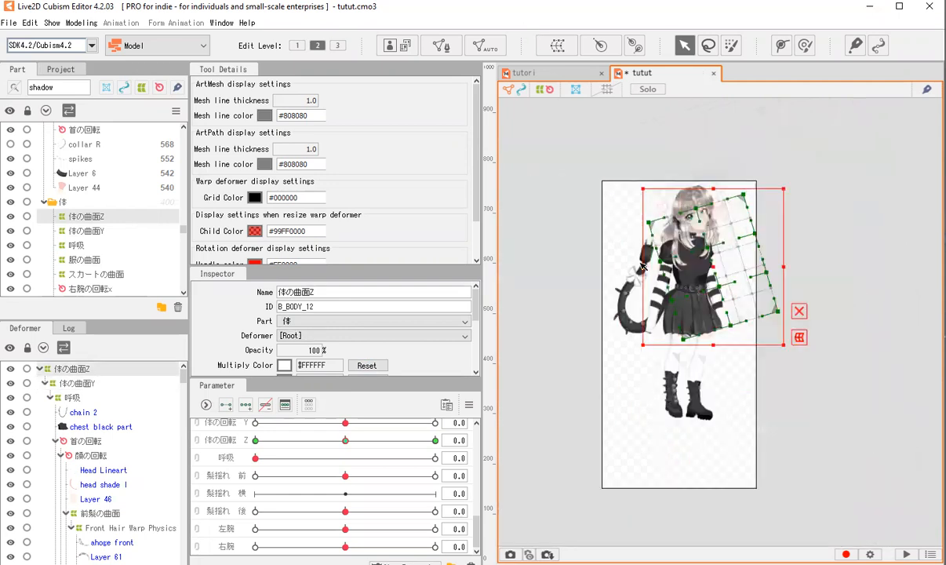
click(469, 405)
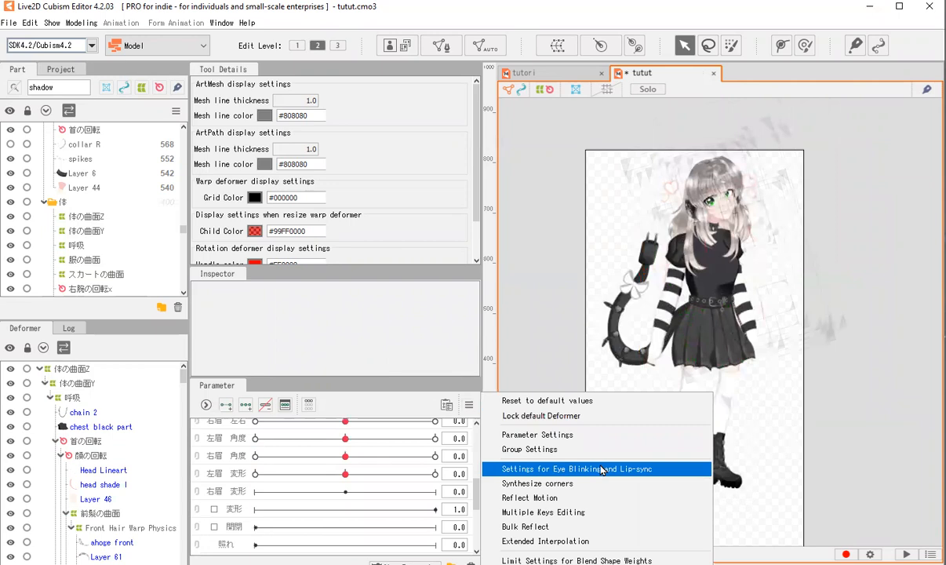
click(601, 469)
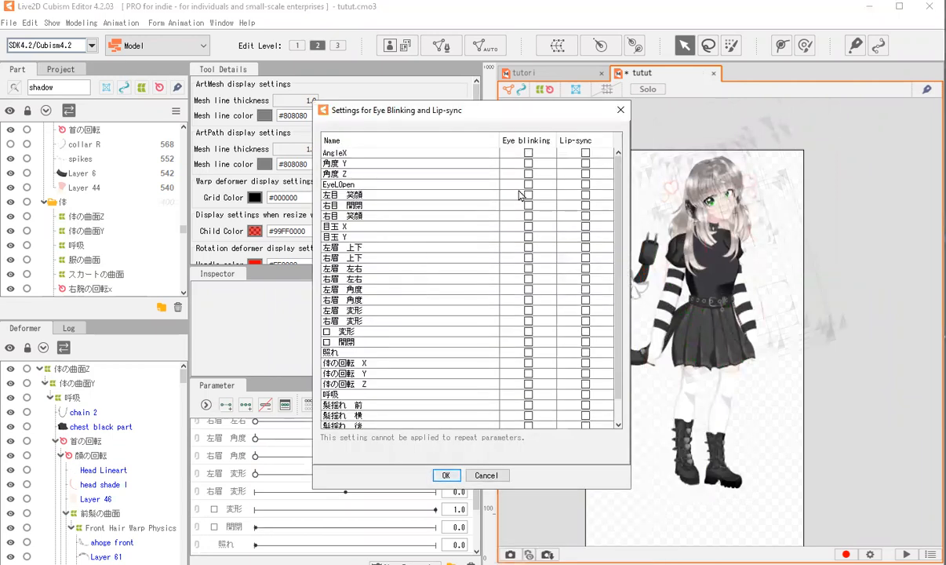
click(528, 185)
click(444, 474)
scroll(767, 171, up, 2)
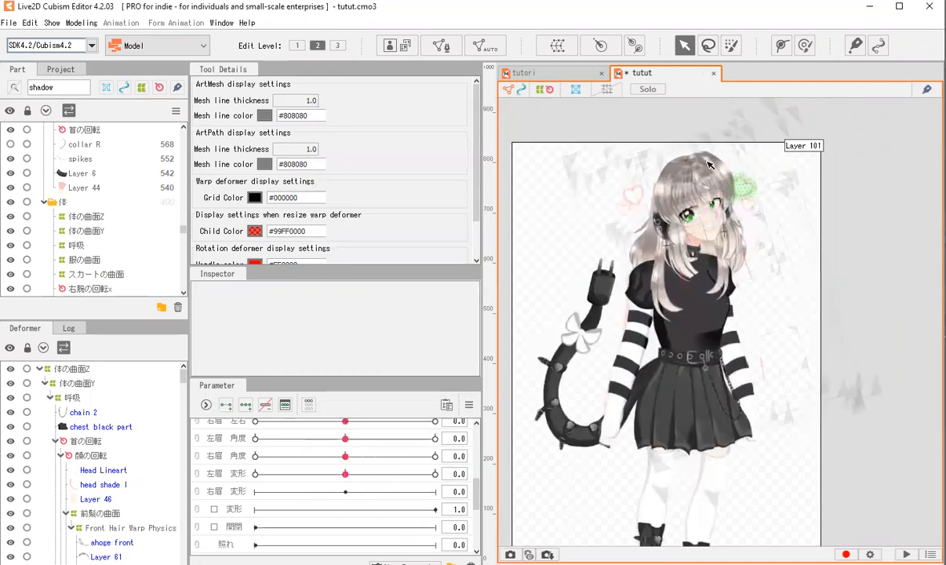
Preview the tutori model's head and hair movement in the Physics/Scene Blending Settings, examining the face up close, and close the preview.
click(626, 39)
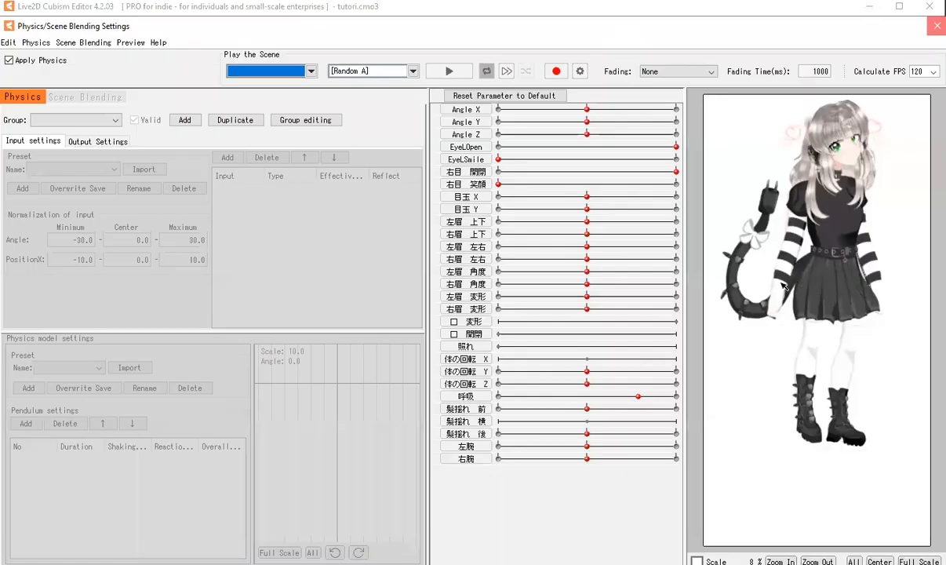
scroll(803, 317, down, 3)
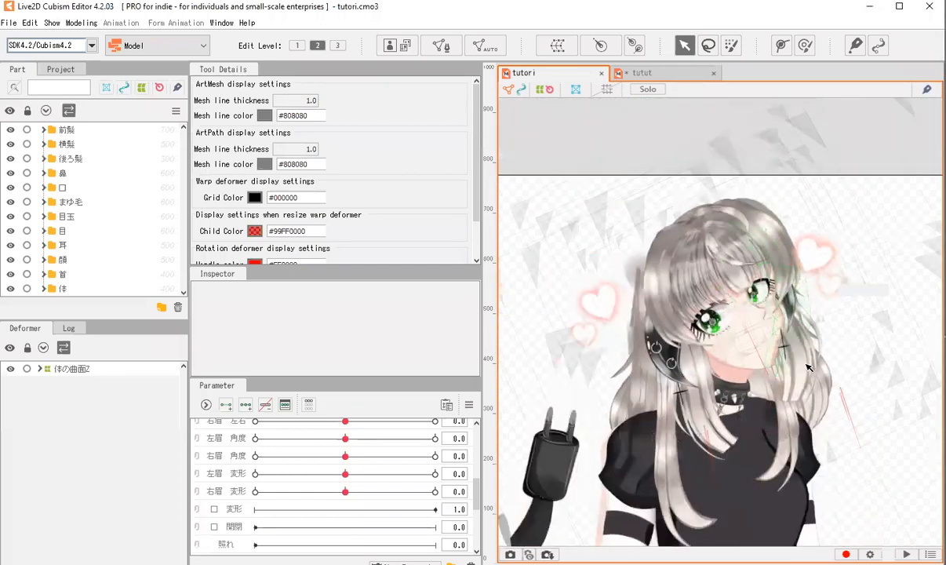
scroll(803, 317, up, 5)
click(81, 24)
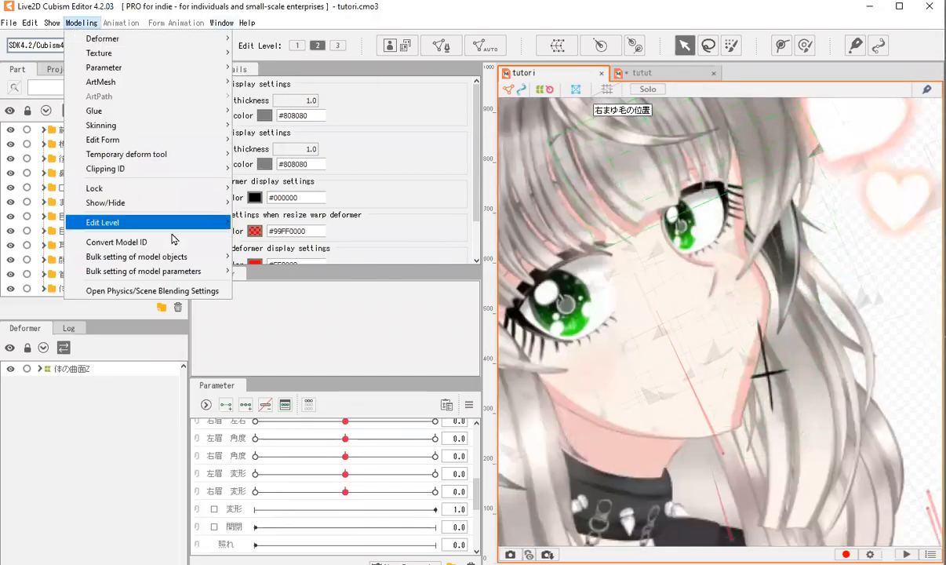
key(Return)
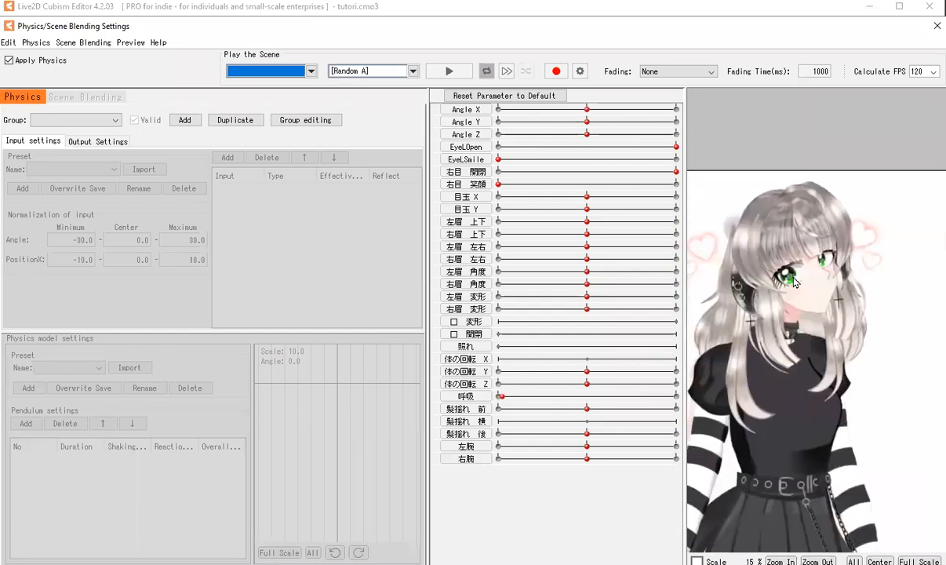
scroll(835, 303, up, 3)
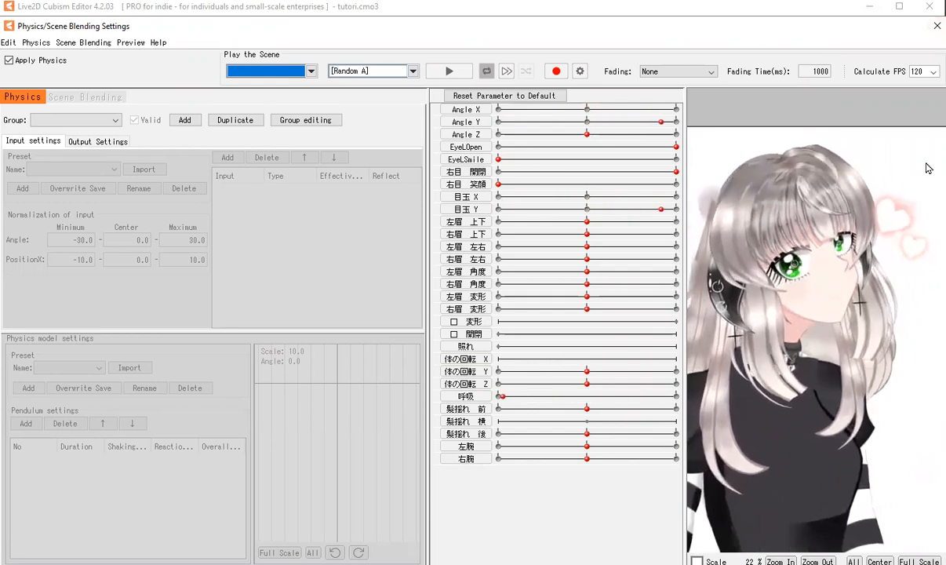
scroll(826, 357, up, 2)
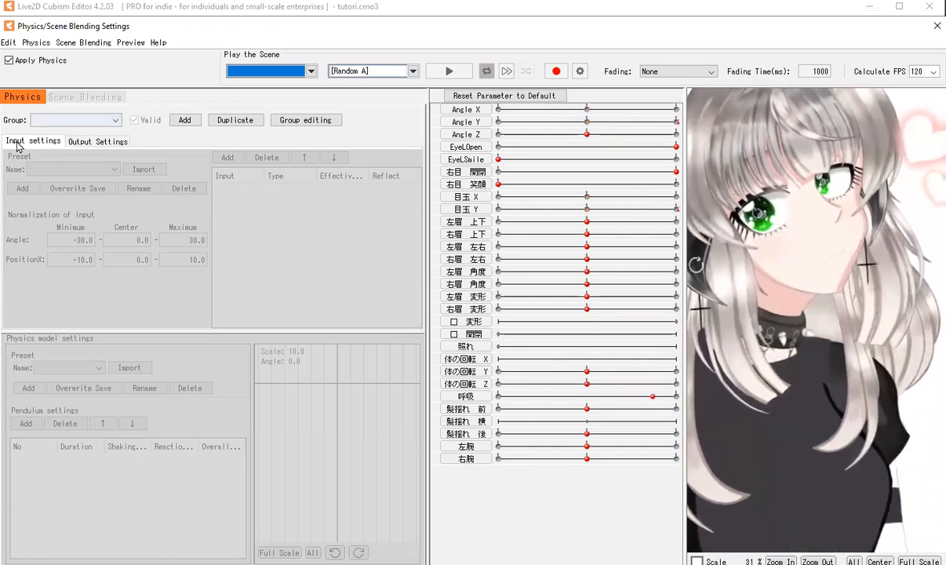
click(930, 30)
Switch back to the tutut model, preview its blinking and pointer-following movement in the Physics/Scene Blending Settings, and close the preview.
click(642, 73)
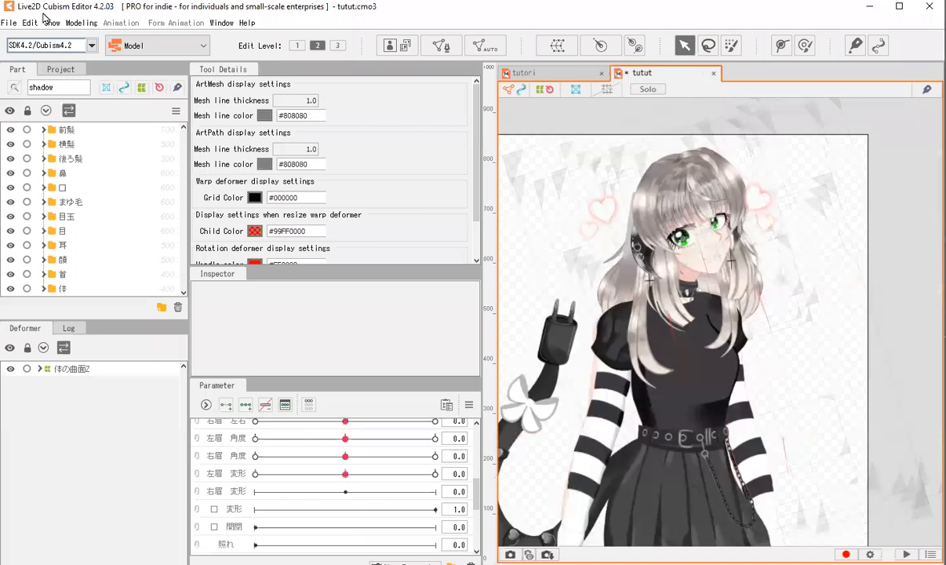
click(80, 22)
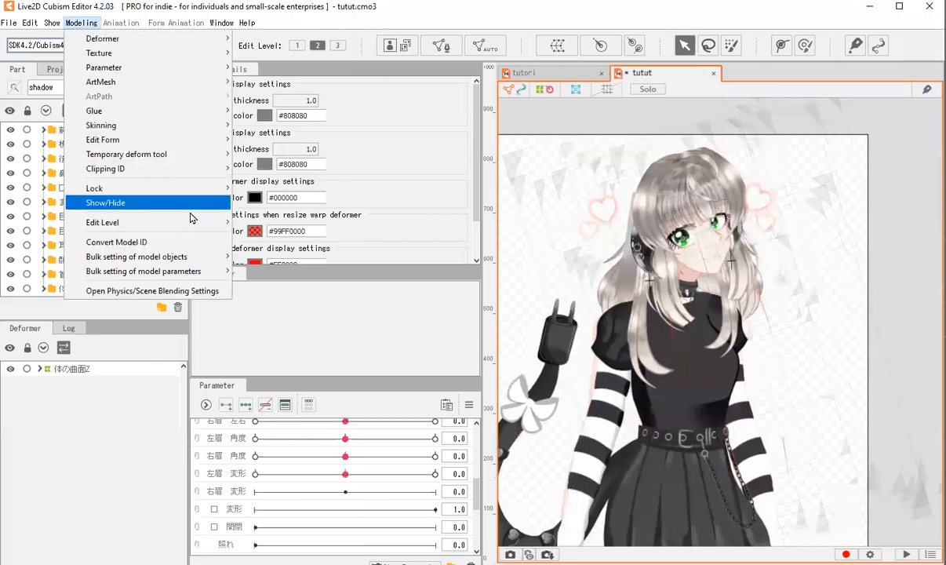
click(214, 293)
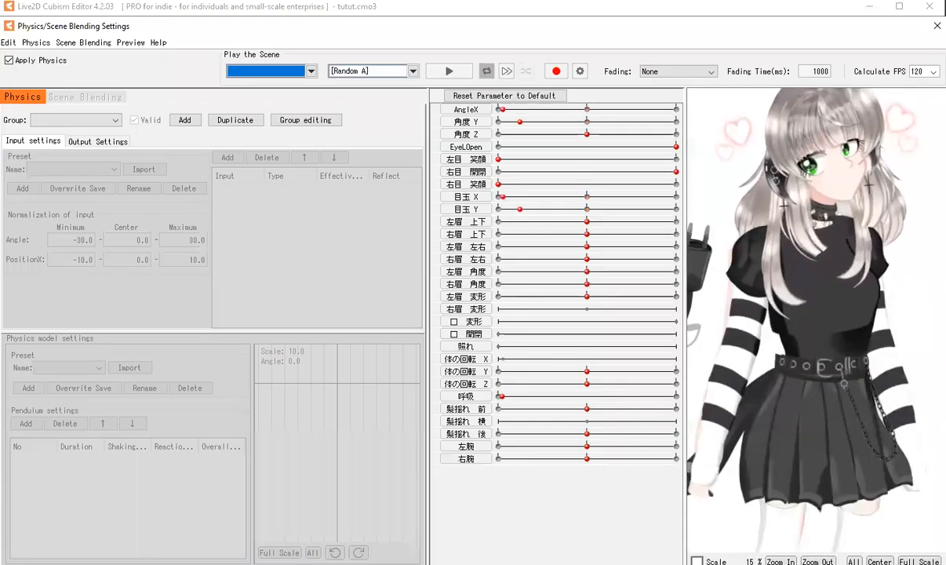
scroll(776, 409, down, 3)
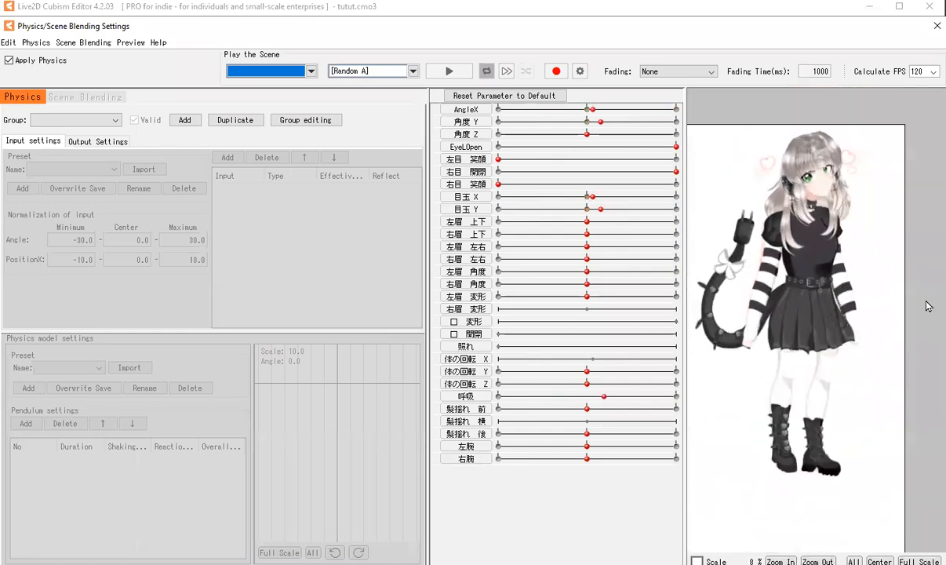
scroll(925, 302, up, 3)
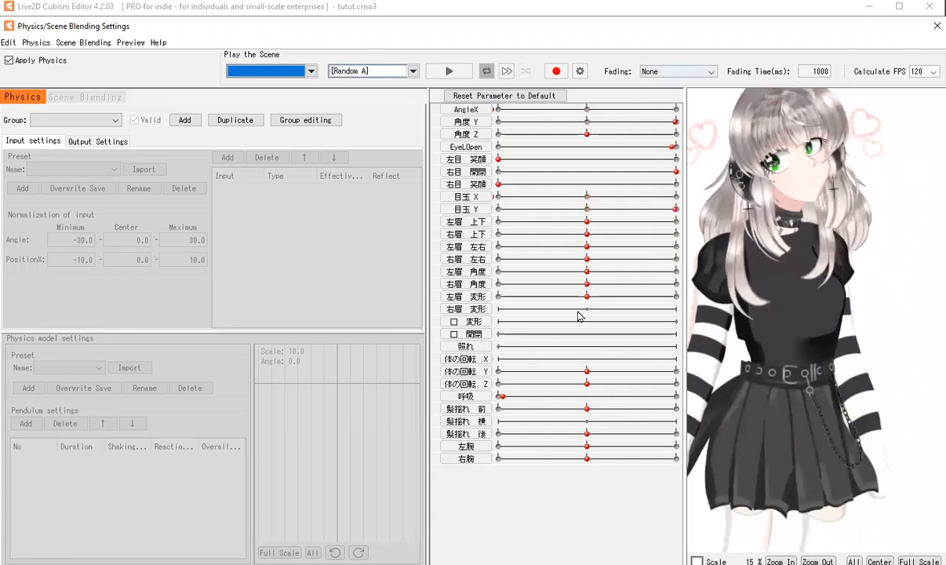
click(936, 26)
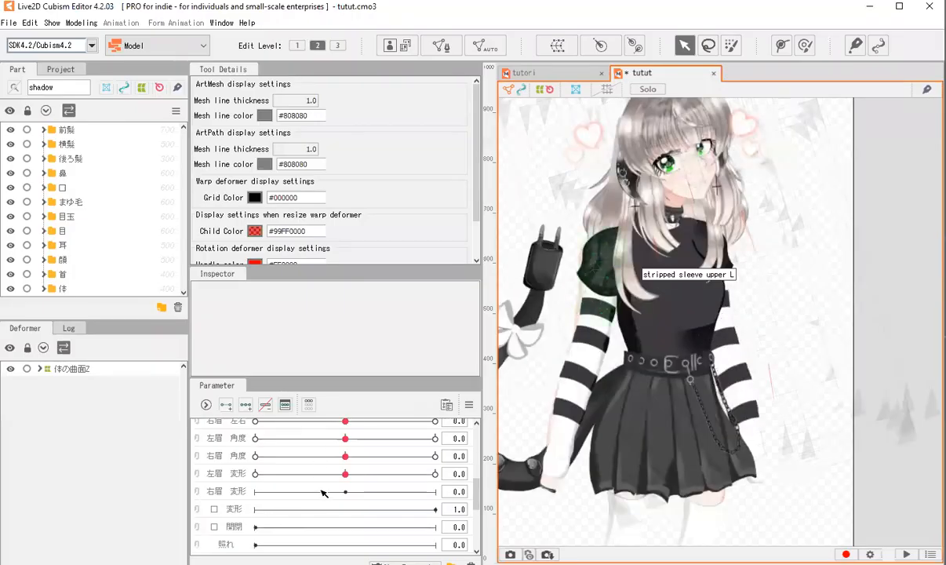
Inspect the tutut figure and select the root 体の曲面Z warp deformer.
scroll(323, 493, up, 10)
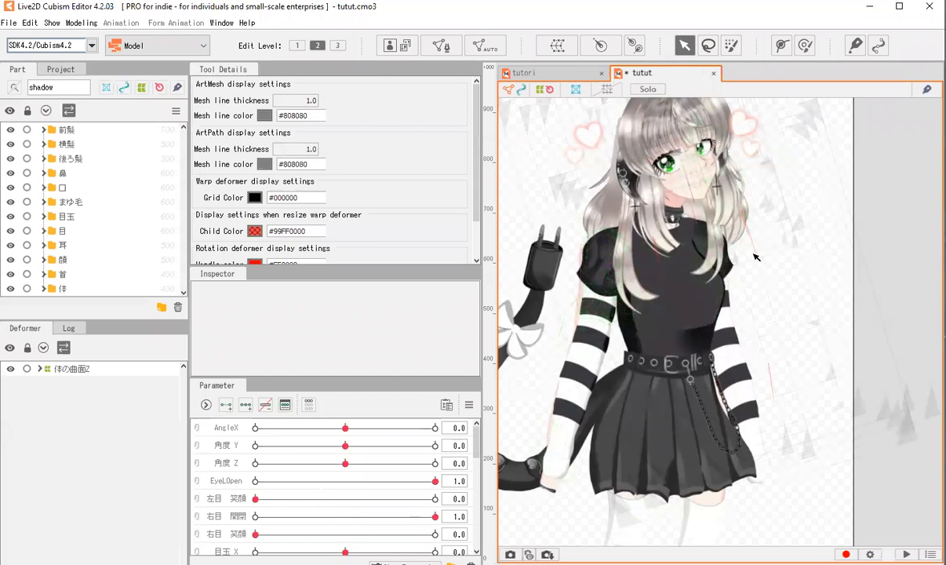
scroll(765, 337, down, 2)
scroll(745, 368, up, 4)
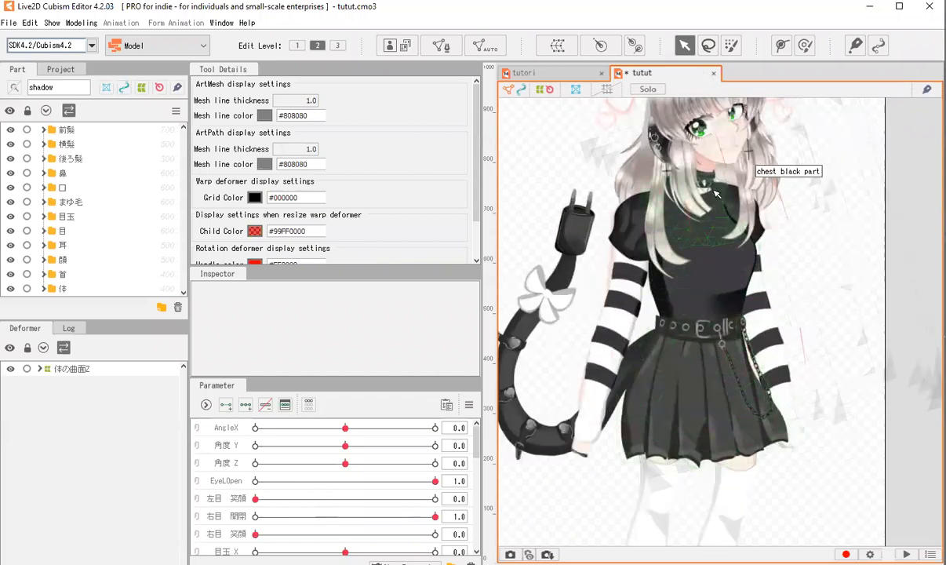
scroll(714, 157, down, 3)
click(41, 369)
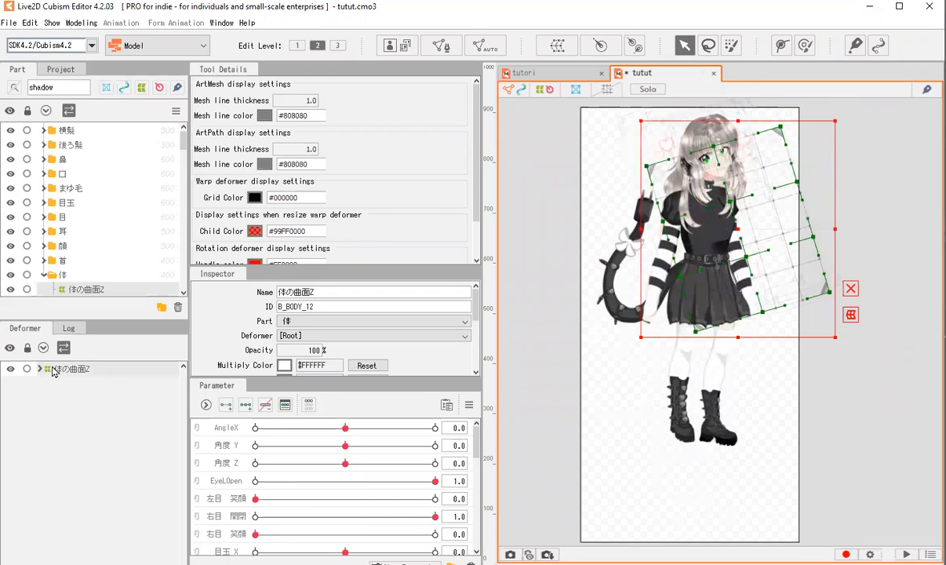
scroll(718, 149, up, 3)
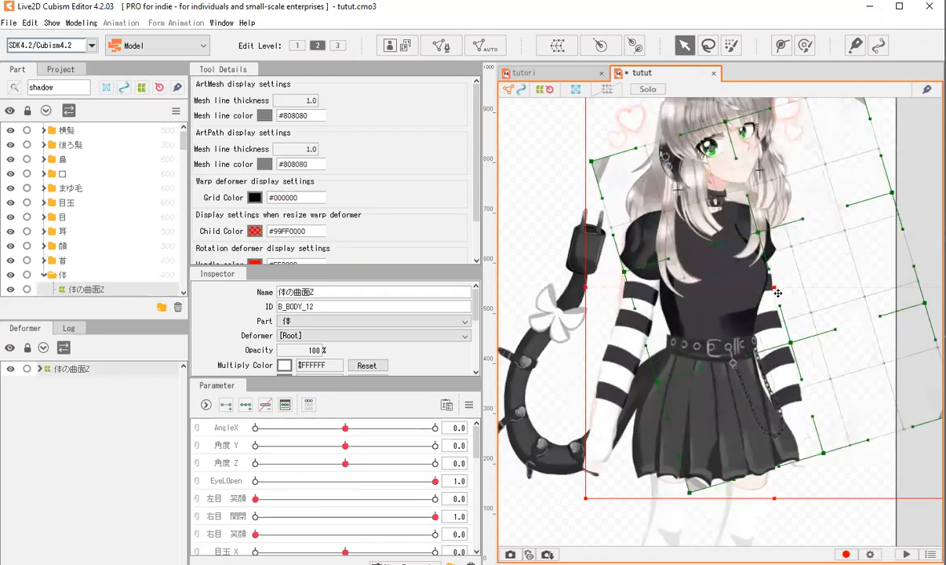
scroll(717, 334, up, 1)
Expand 体の曲面Z in the deformer tree to show its child deformer and reset all parameters to their default values.
drag(718, 334, 793, 309)
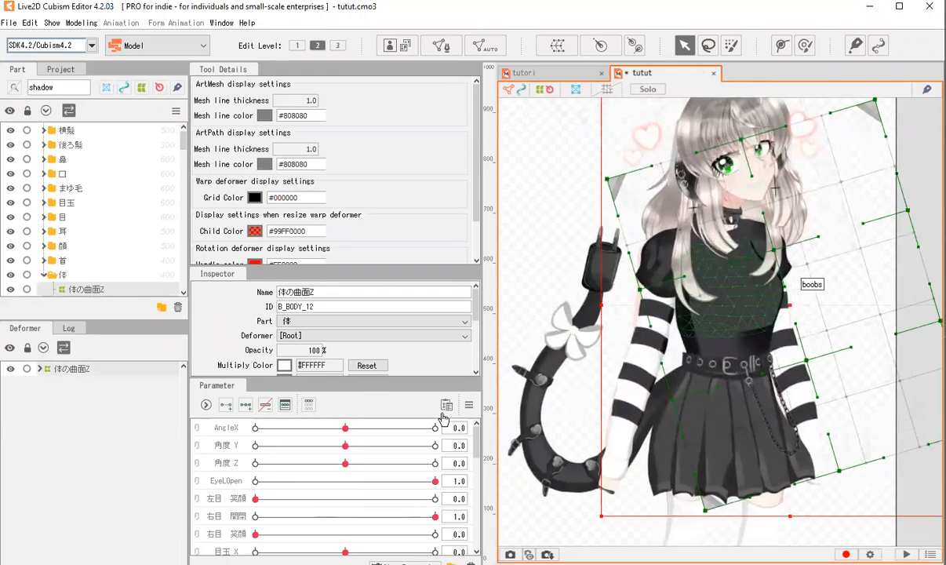
key(ctrl+z)
scroll(632, 137, down, 3)
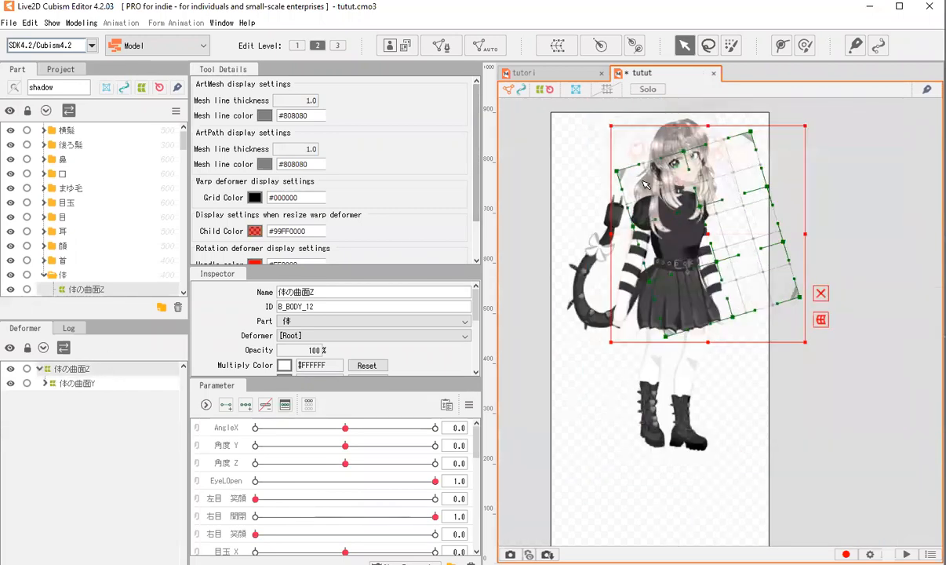
scroll(632, 138, up, 1)
click(469, 405)
click(545, 399)
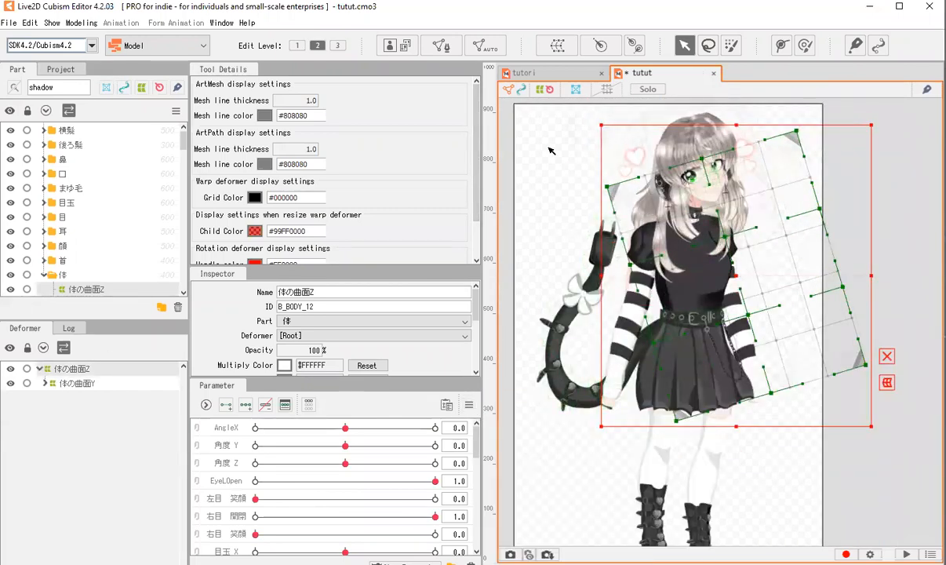